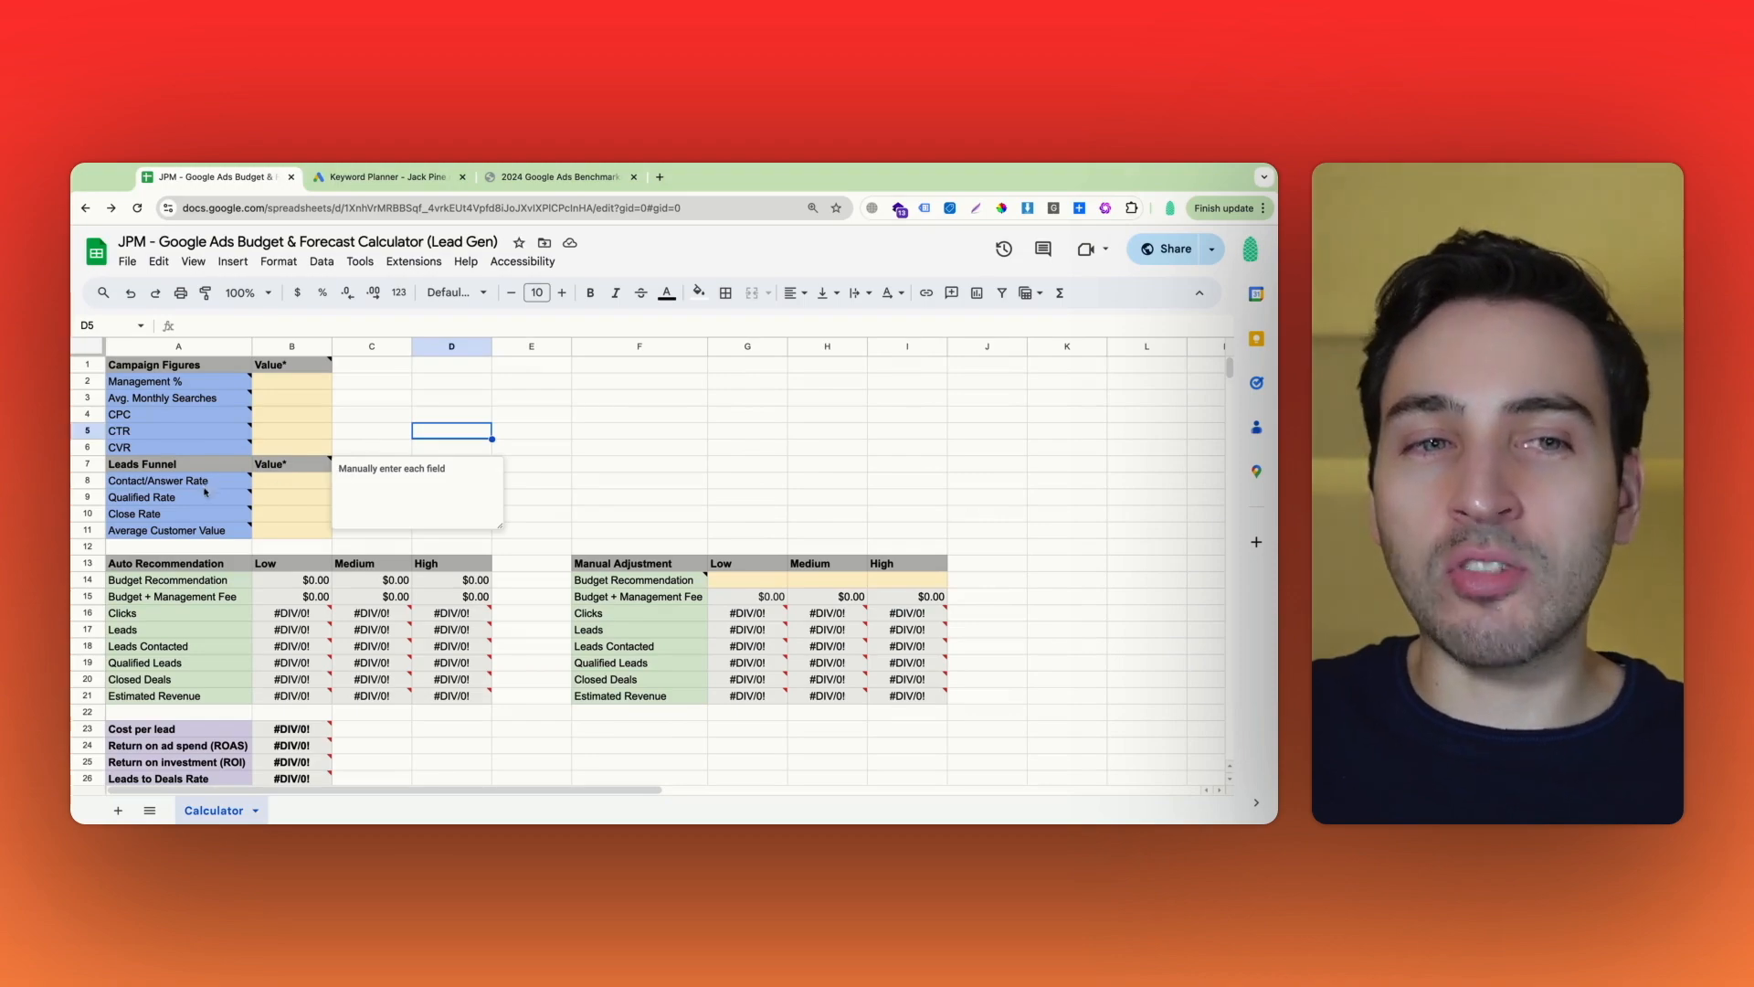
Look over the Low, Medium and High columns of the Auto Recommendation table
{"action": "left_click", "coordinate": [433, 400]}
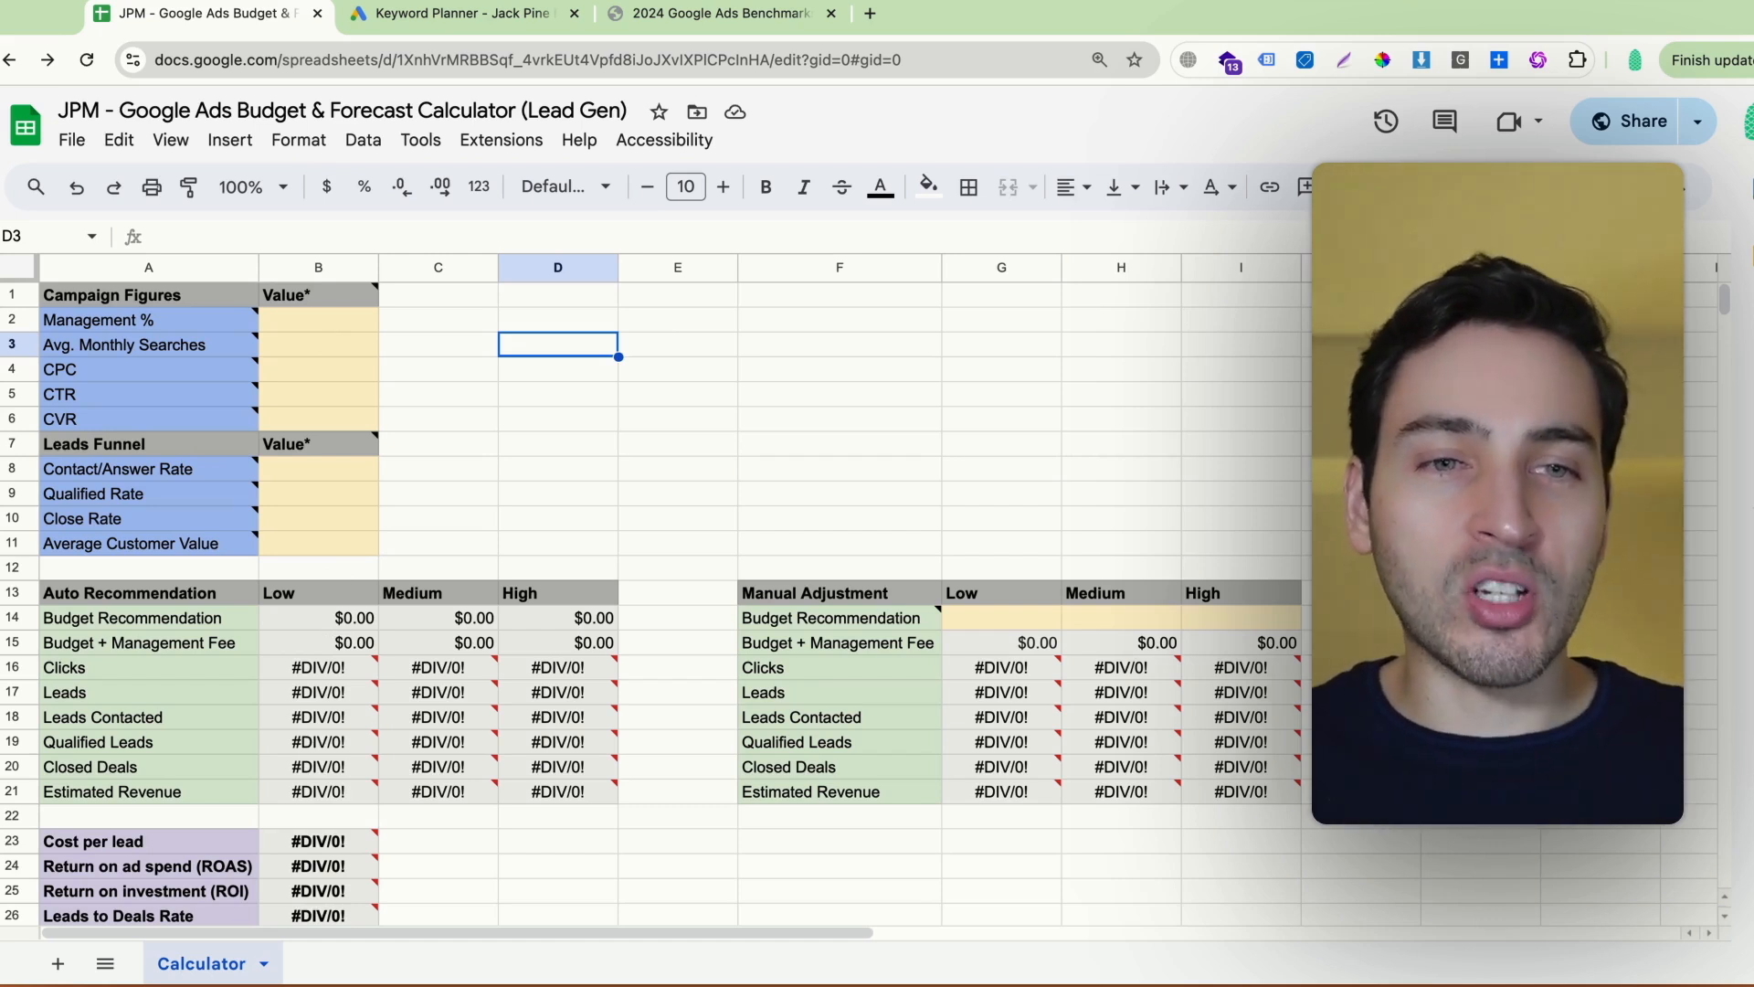
{"action": "left_click", "coordinate": [311, 595]}
{"action": "key", "text": "shift+Right"}
{"action": "key", "text": "shift+Right"}
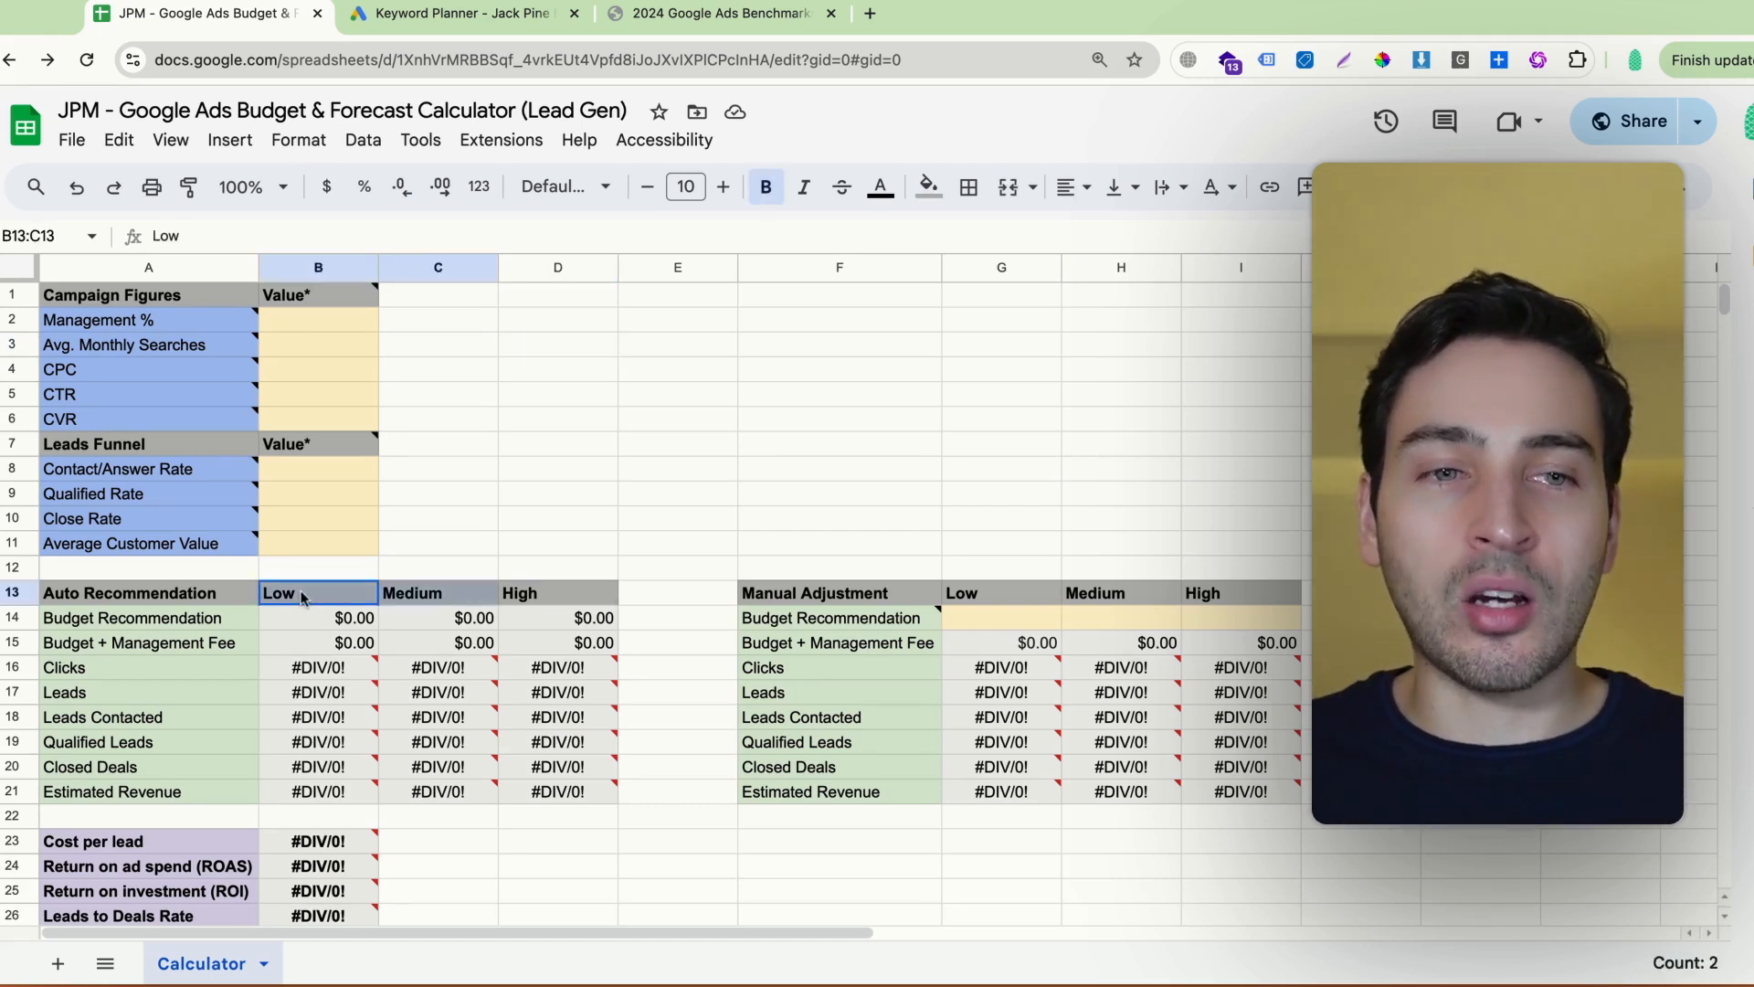
{"action": "left_click", "coordinate": [576, 552]}
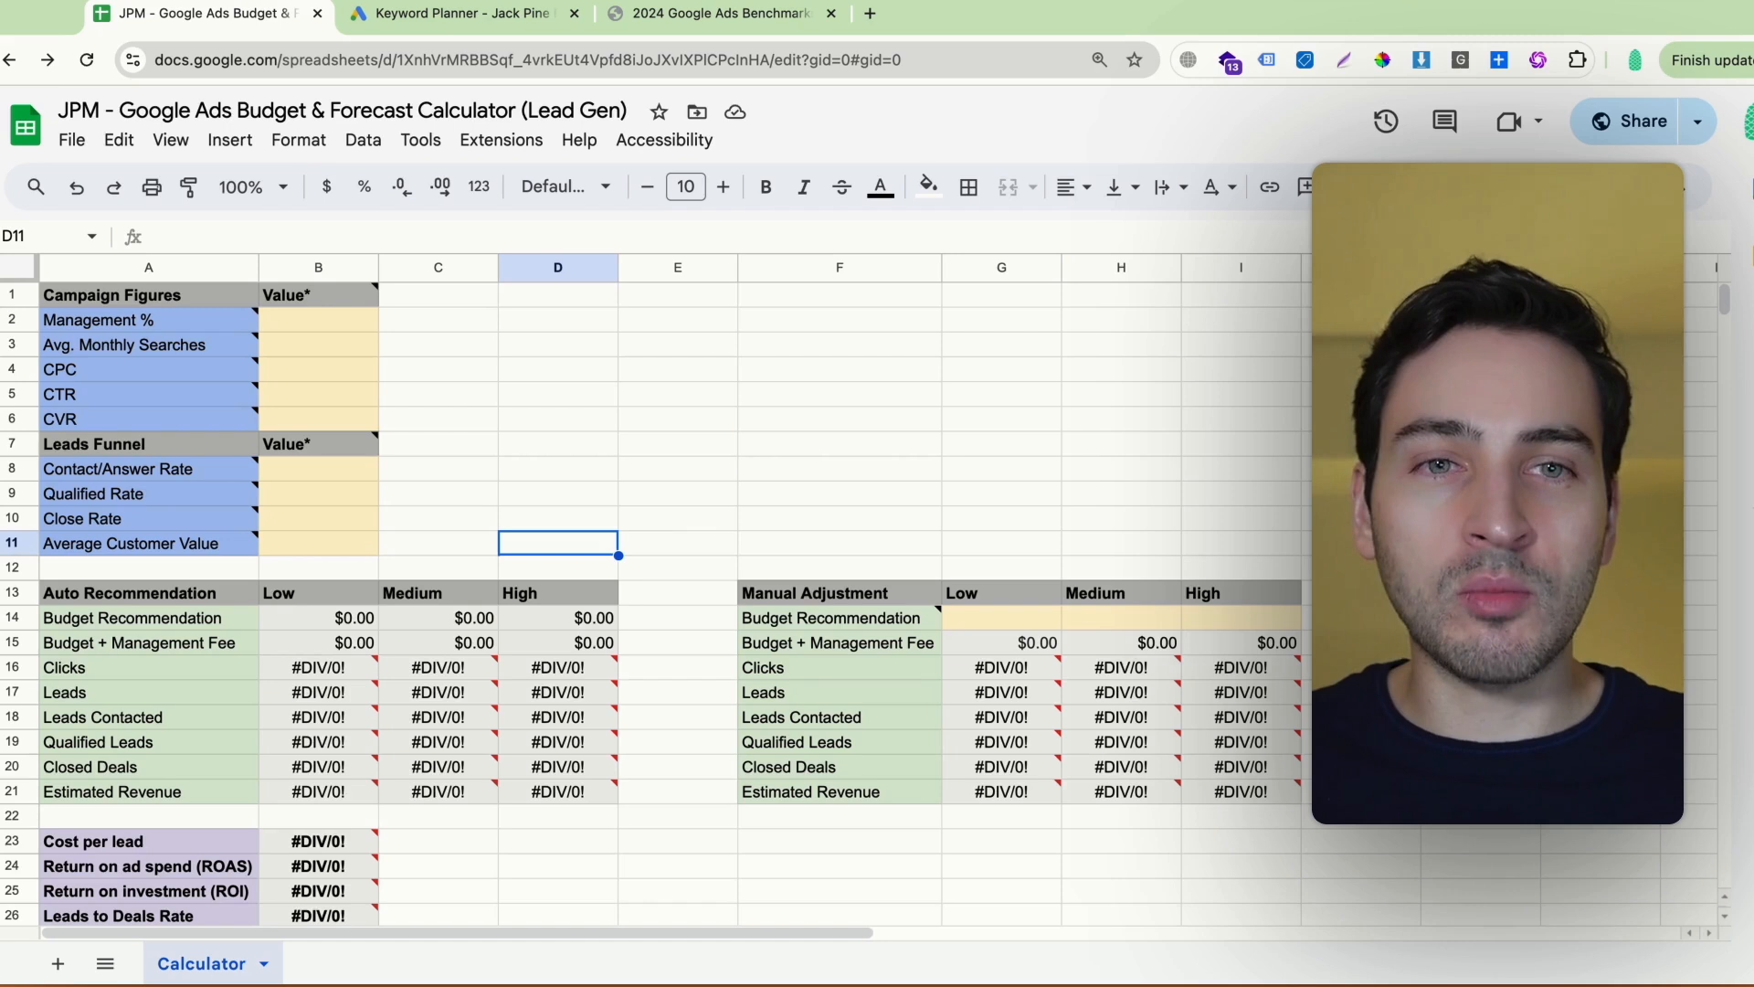
Review the campaign figure fields Management %, CPC, CTR and CVR, and read the note on the management fee
{"action": "left_click", "coordinate": [185, 323]}
{"action": "left_click", "coordinate": [179, 370]}
{"action": "left_click", "coordinate": [178, 395]}
{"action": "left_click", "coordinate": [172, 419]}
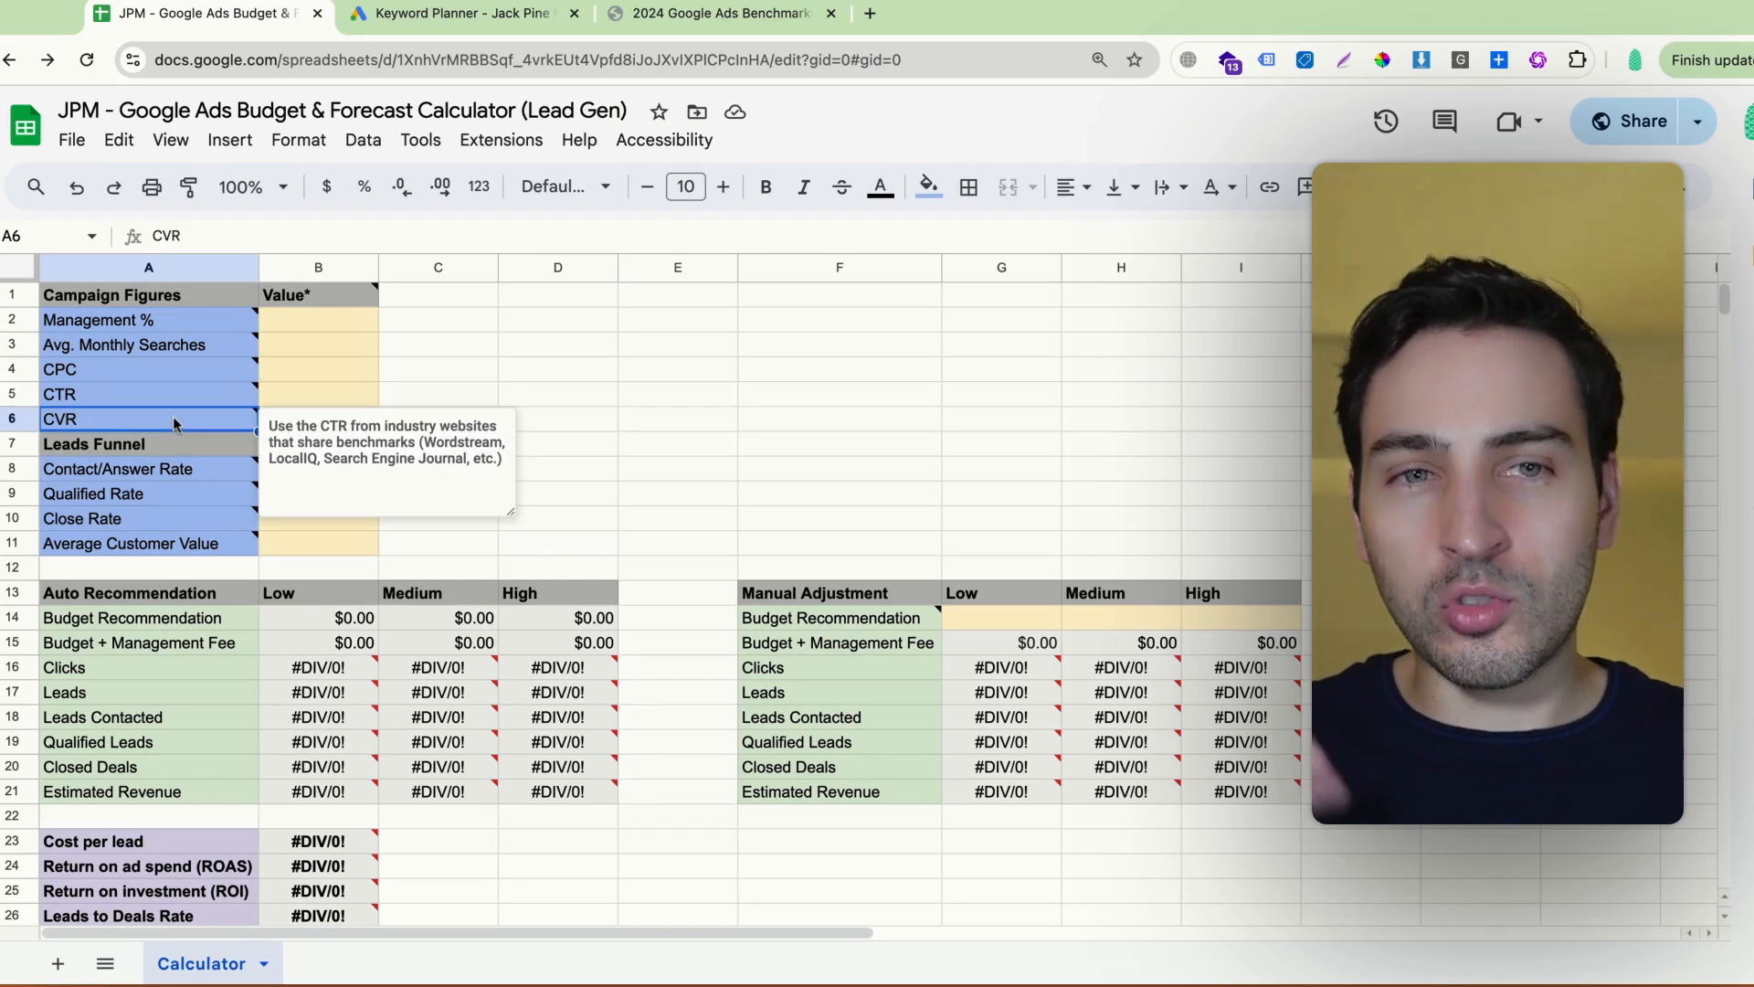
{"action": "left_click", "coordinate": [183, 322]}
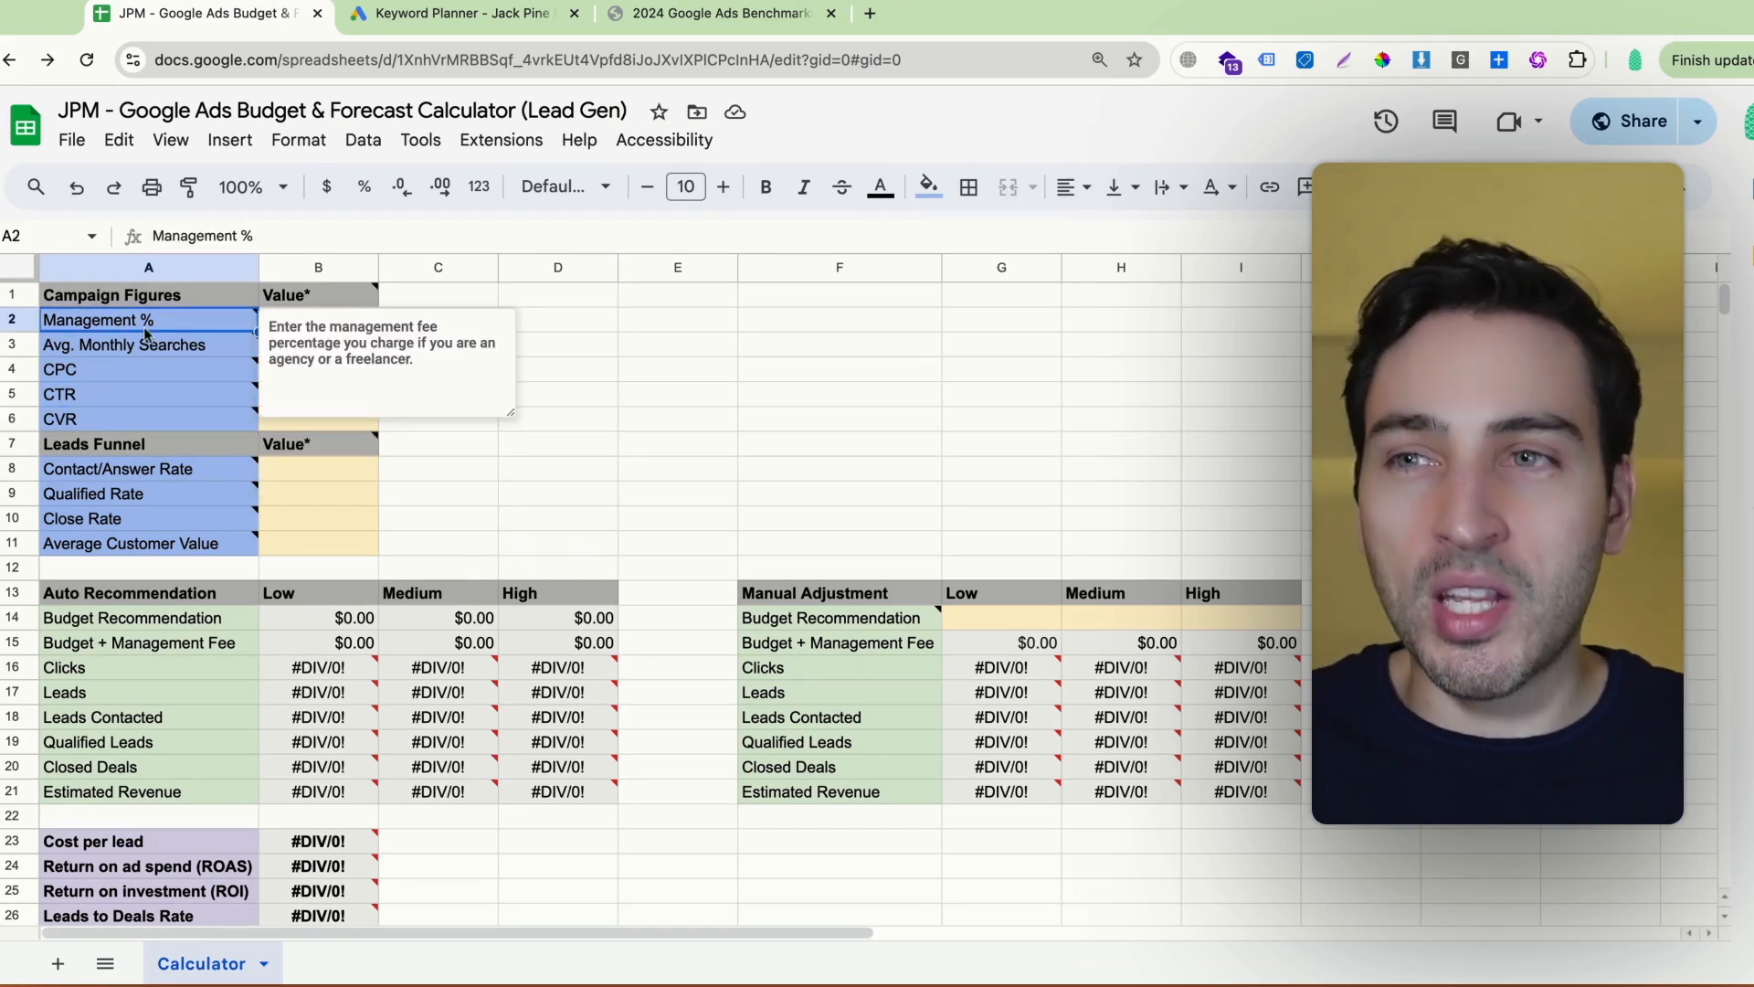
{"action": "left_click", "coordinate": [594, 325]}
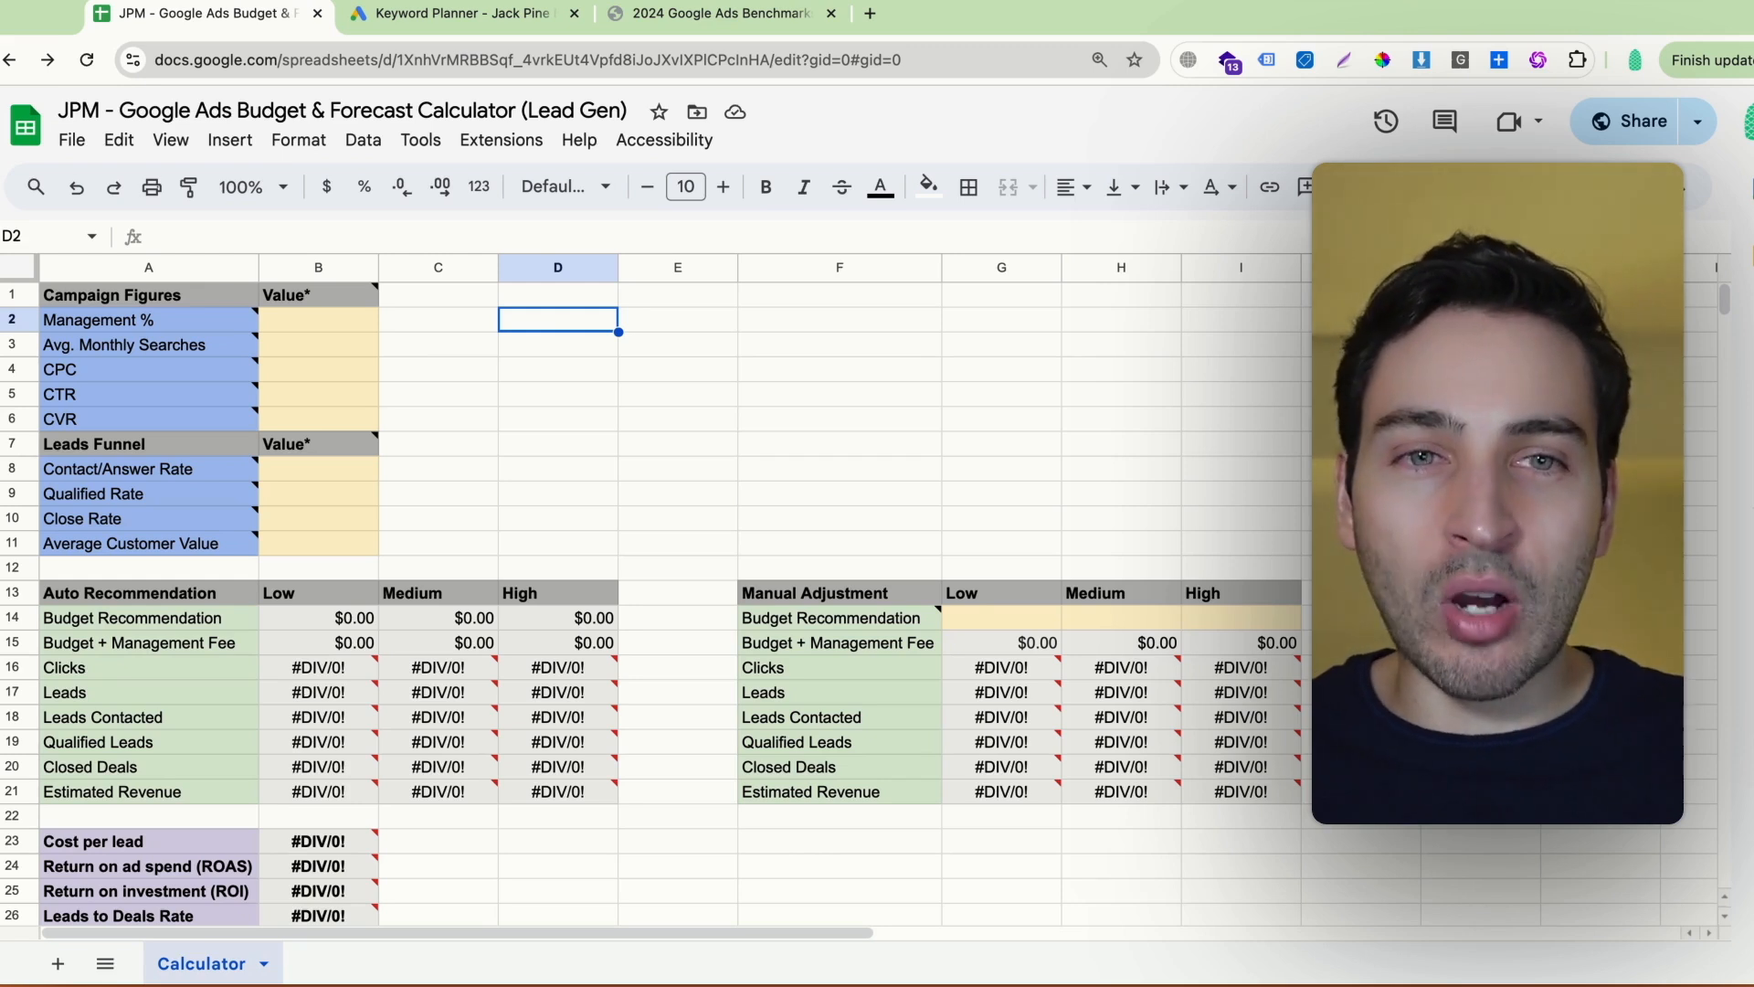
{"action": "left_click", "coordinate": [309, 320]}
{"action": "left_click", "coordinate": [558, 329]}
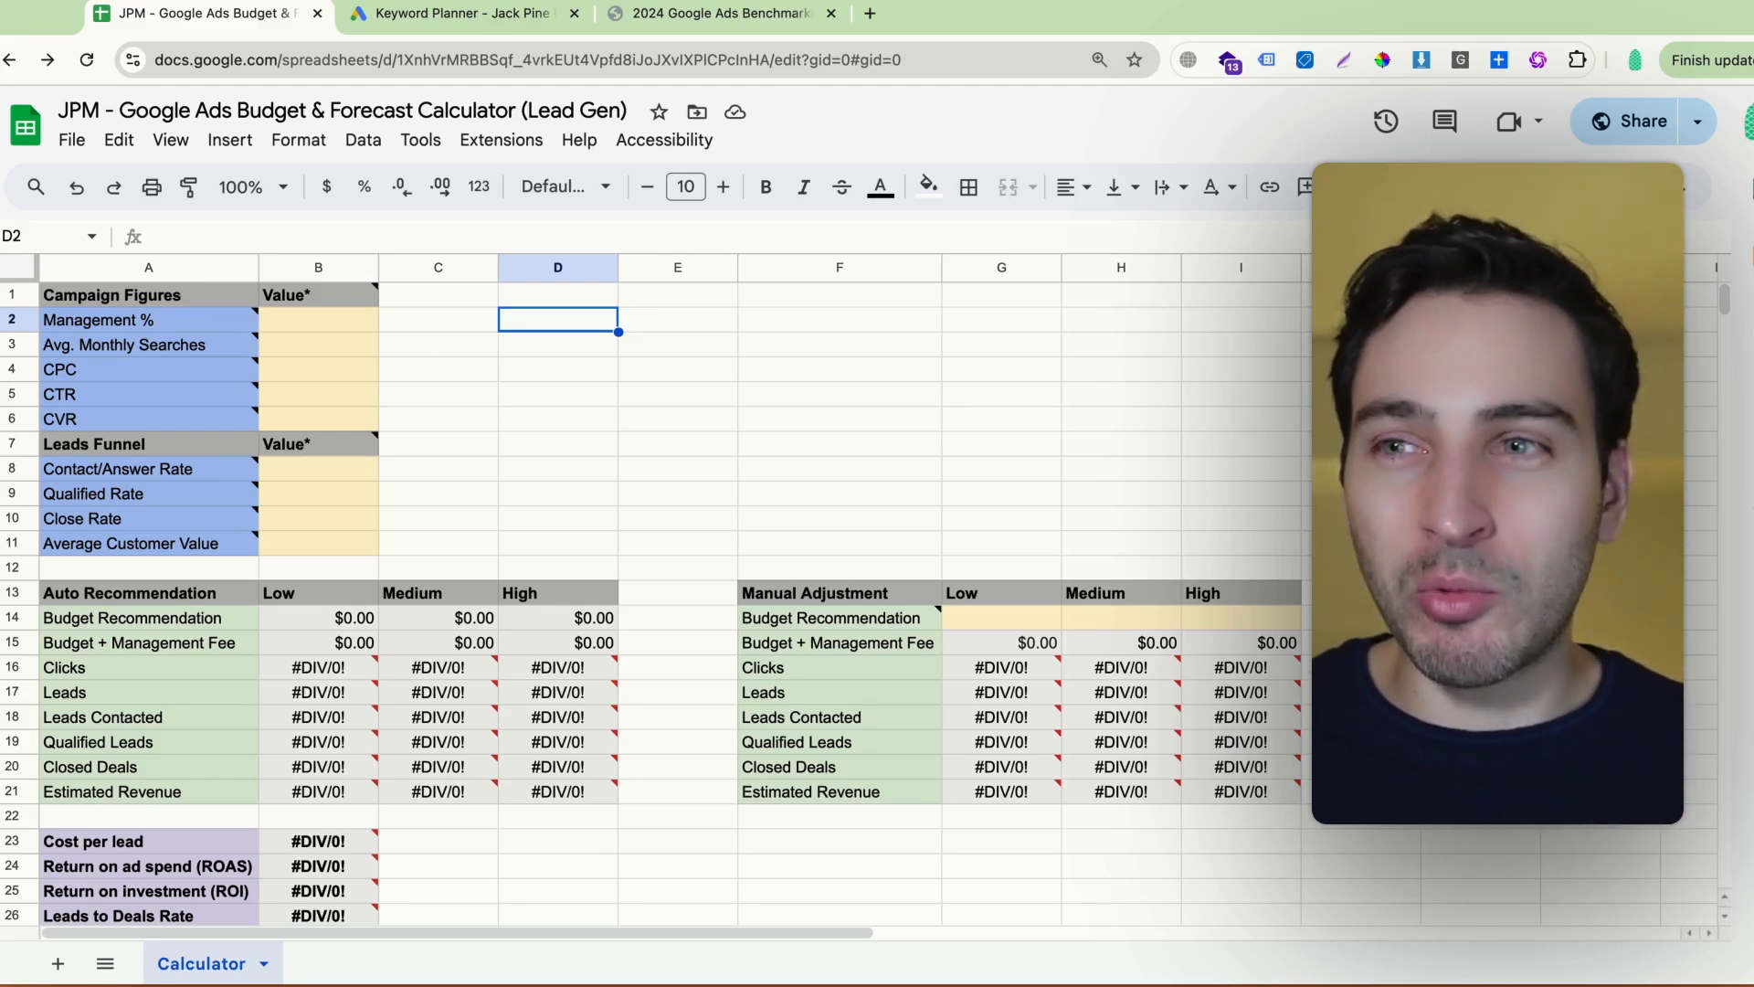
Examine the Avg. Monthly Searches, CPC, CTR and CVR fields and the notes on where their values come from
{"action": "left_click", "coordinate": [125, 348]}
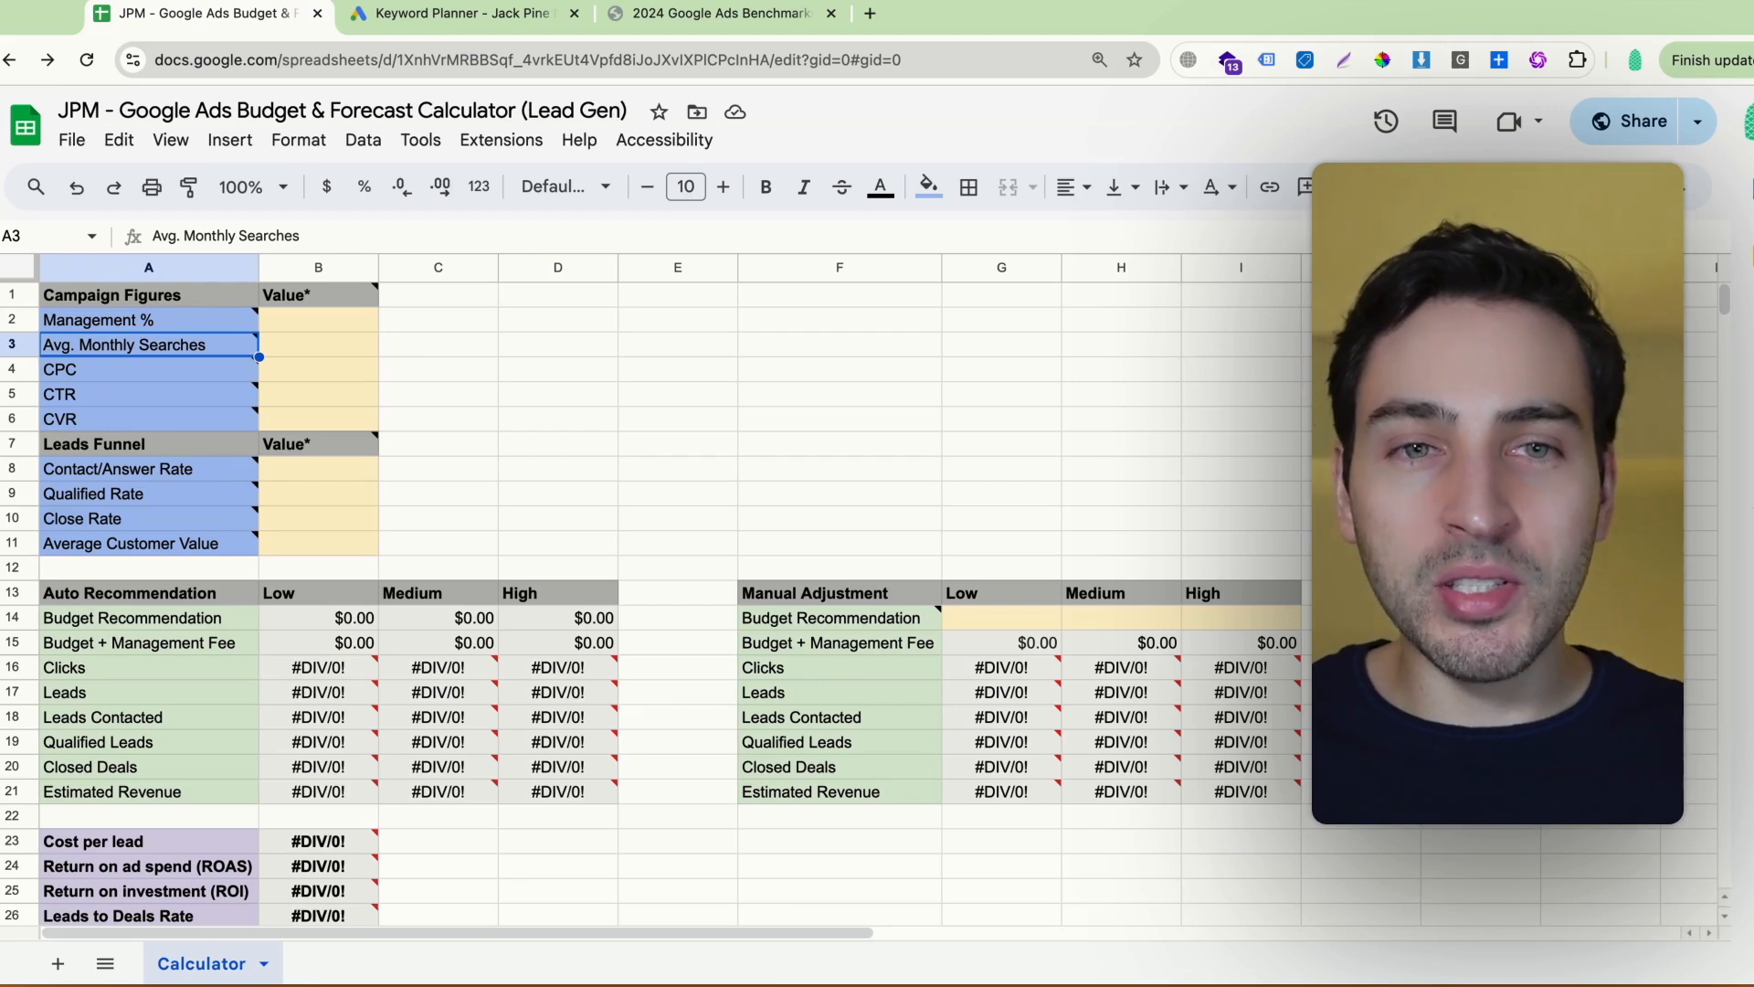
{"action": "left_click", "coordinate": [92, 377]}
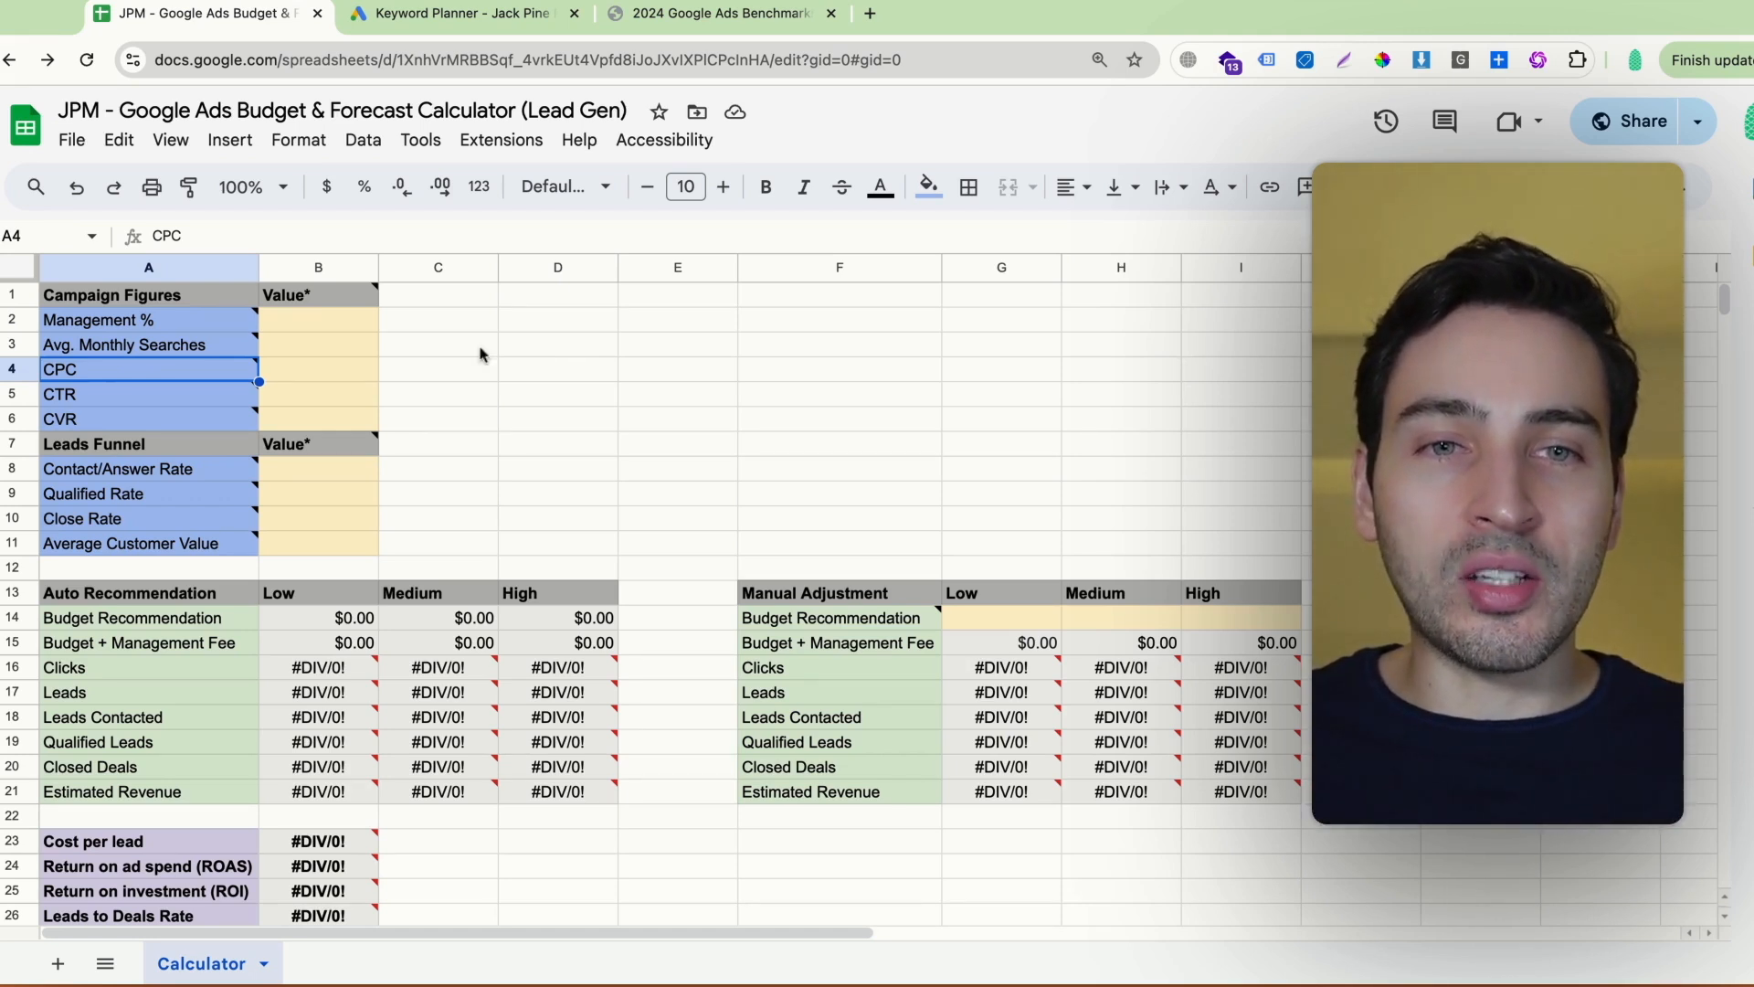
{"action": "left_click", "coordinate": [137, 395]}
{"action": "left_click", "coordinate": [139, 421]}
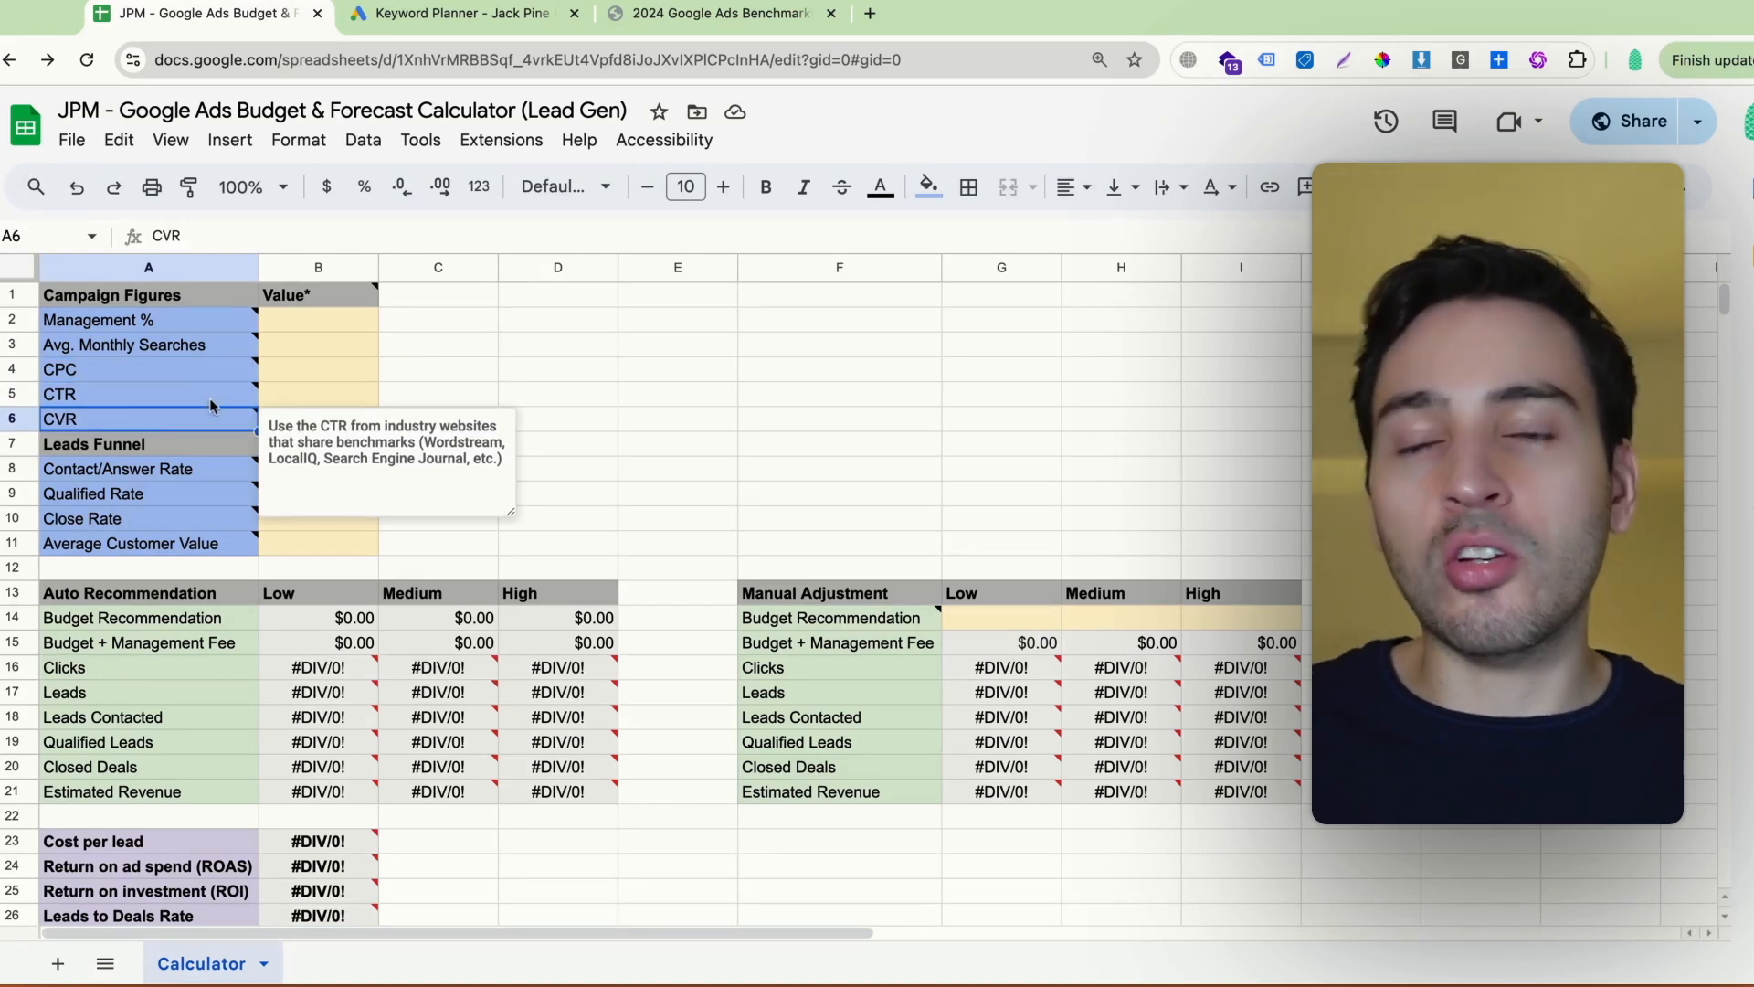
{"action": "left_click", "coordinate": [159, 400]}
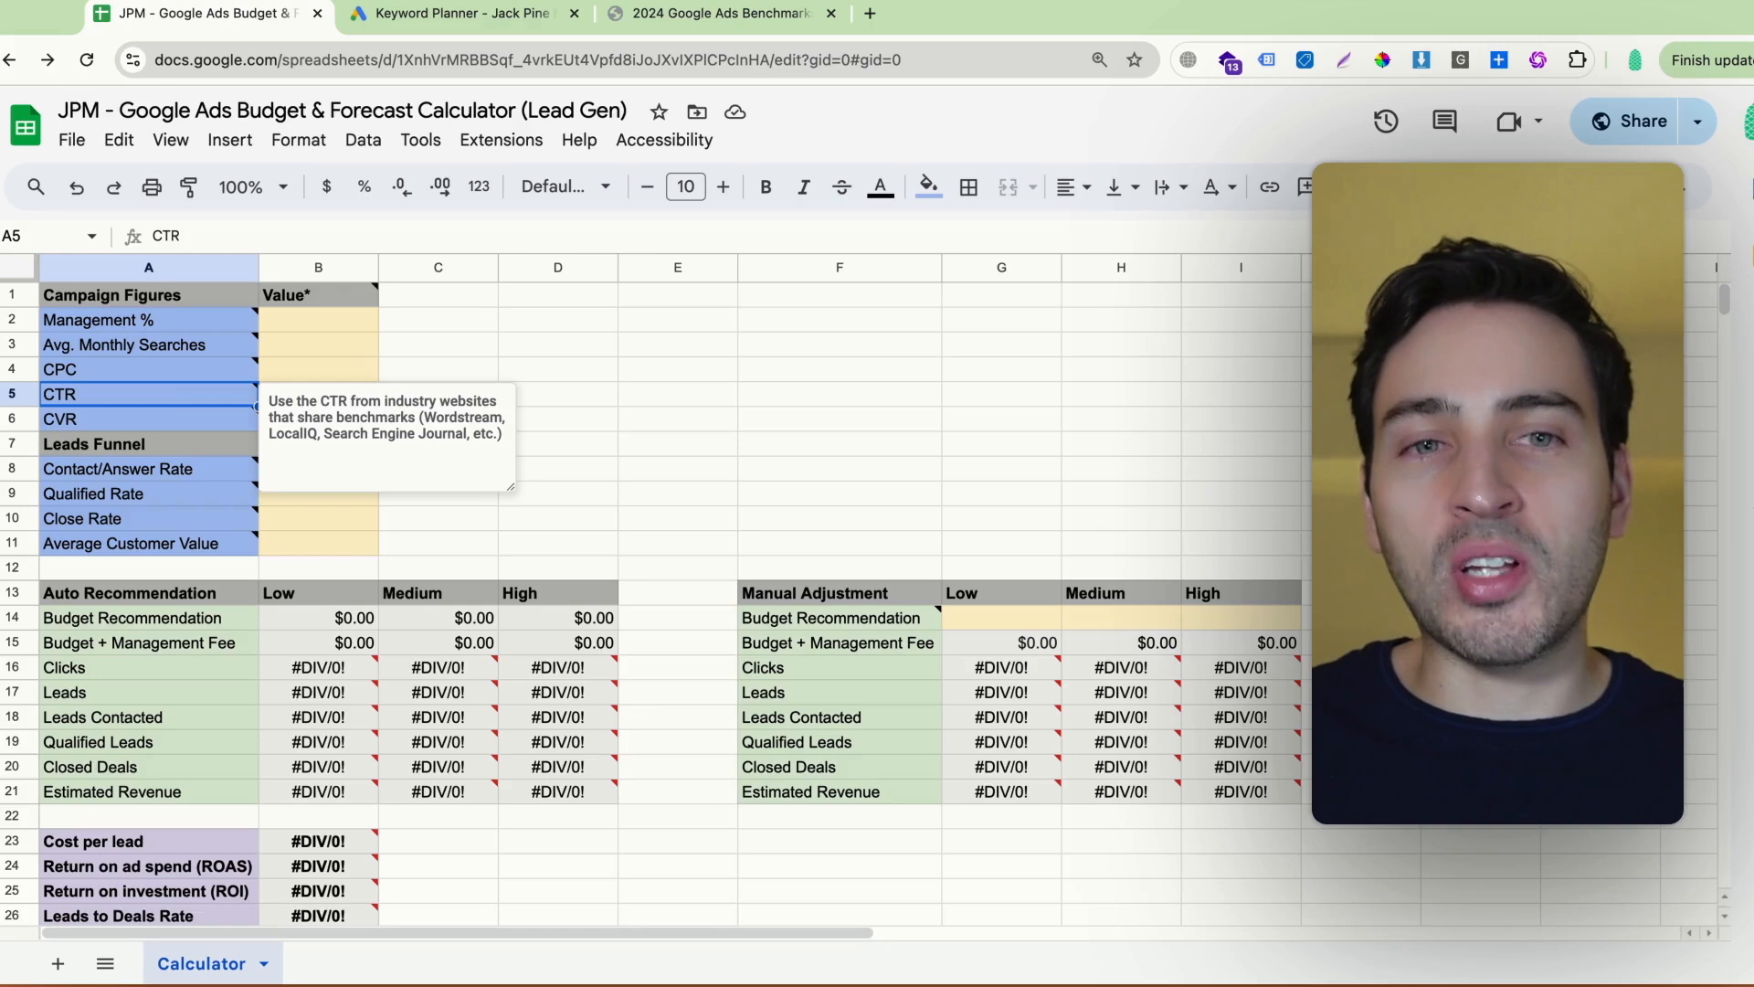
{"action": "left_click", "coordinate": [454, 374]}
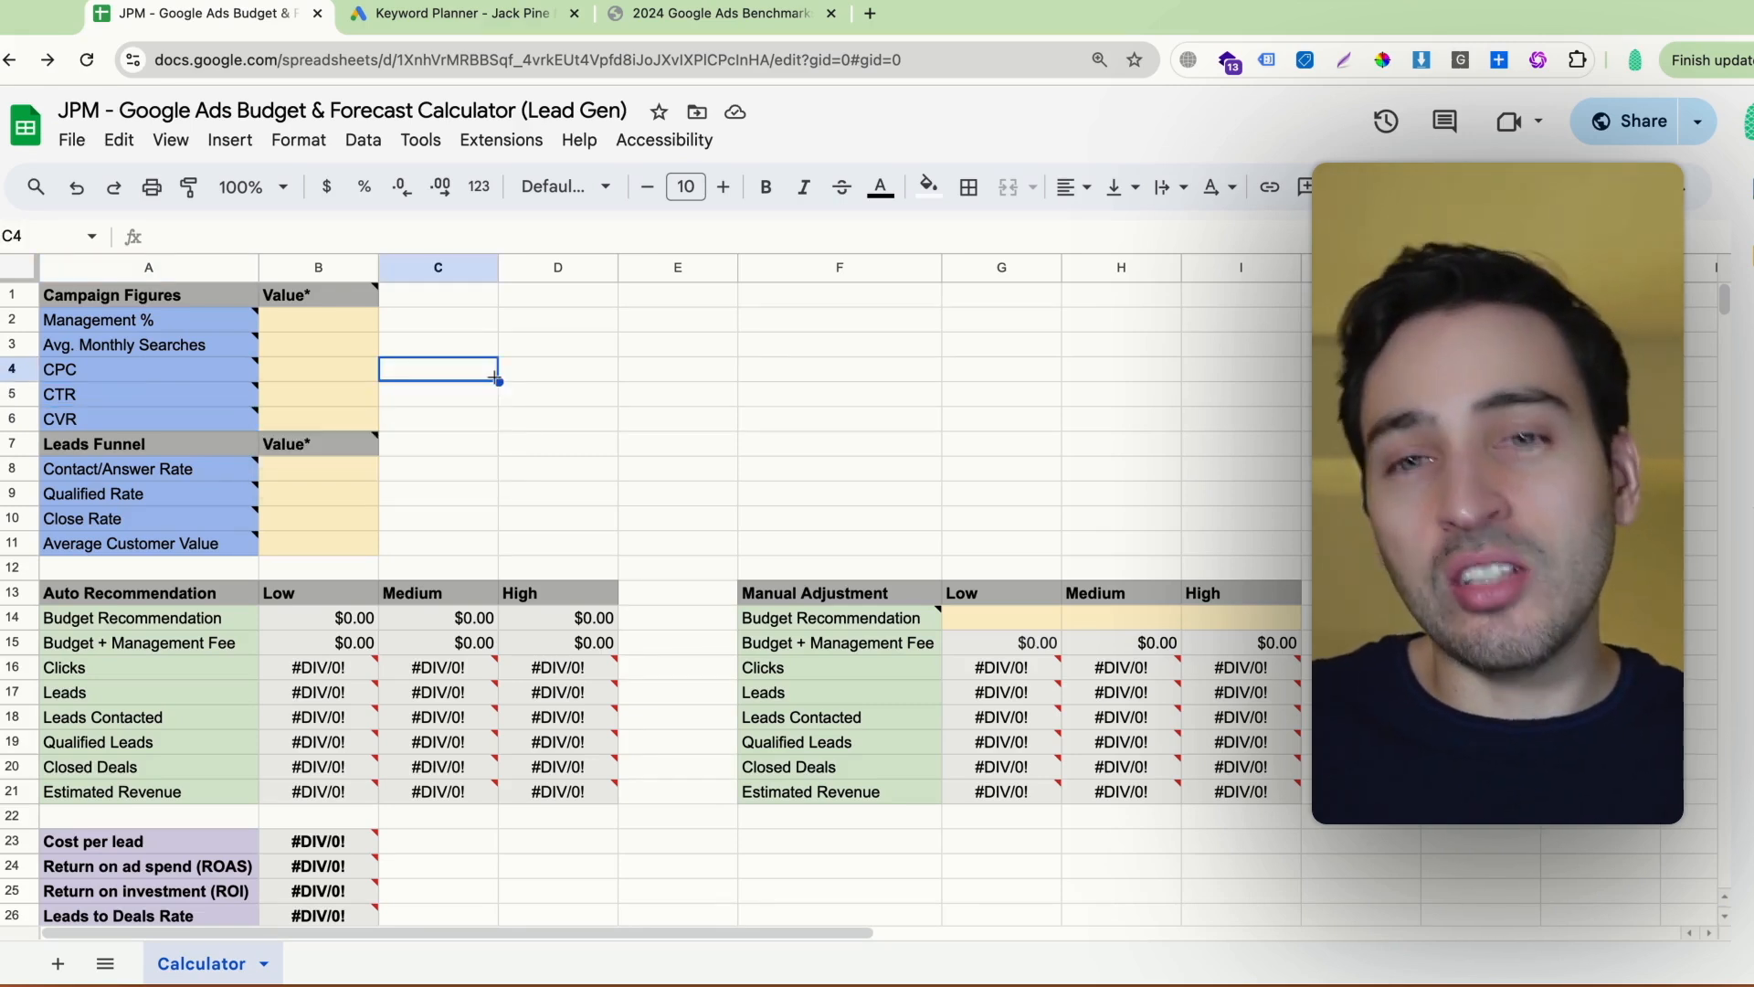
{"action": "left_click", "coordinate": [345, 401]}
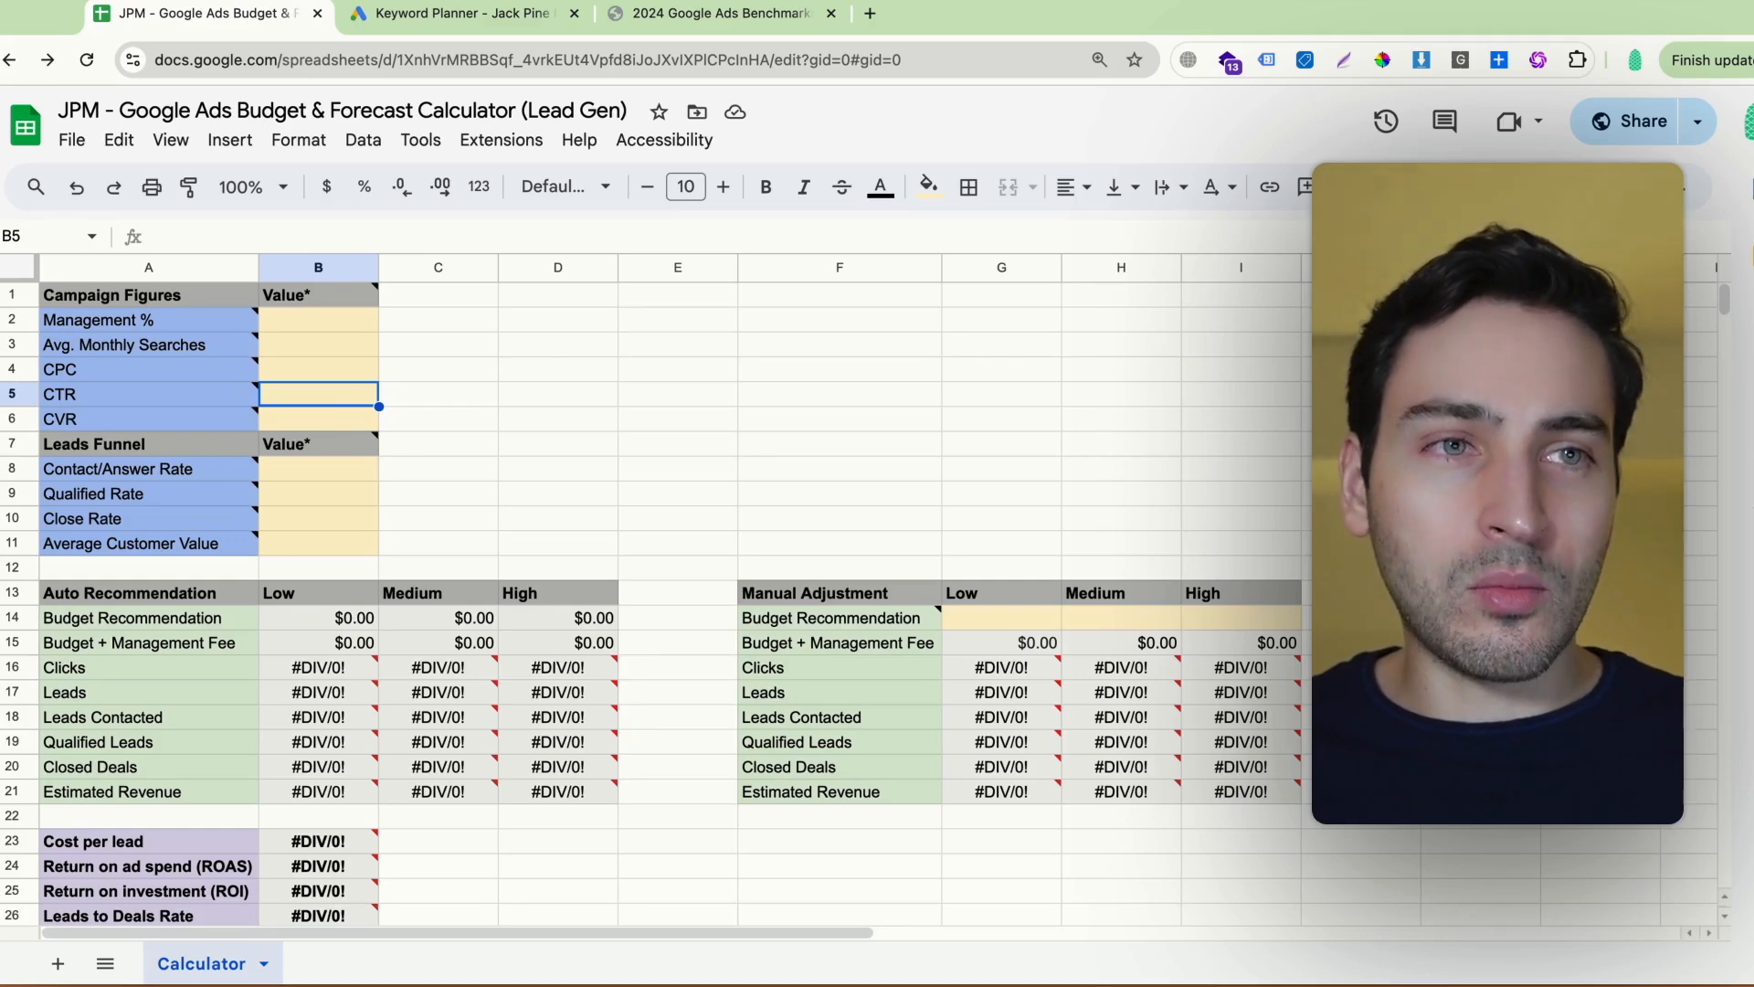
Examine the click-through rate, cost per click and conversion rate by industry in the 2024 Google Ads Benchmarks PDF, and return to the calculator
{"action": "left_click", "coordinate": [690, 18]}
{"action": "scroll", "coordinate": [694, 384], "scroll_direction": "up", "scroll_amount": 5}
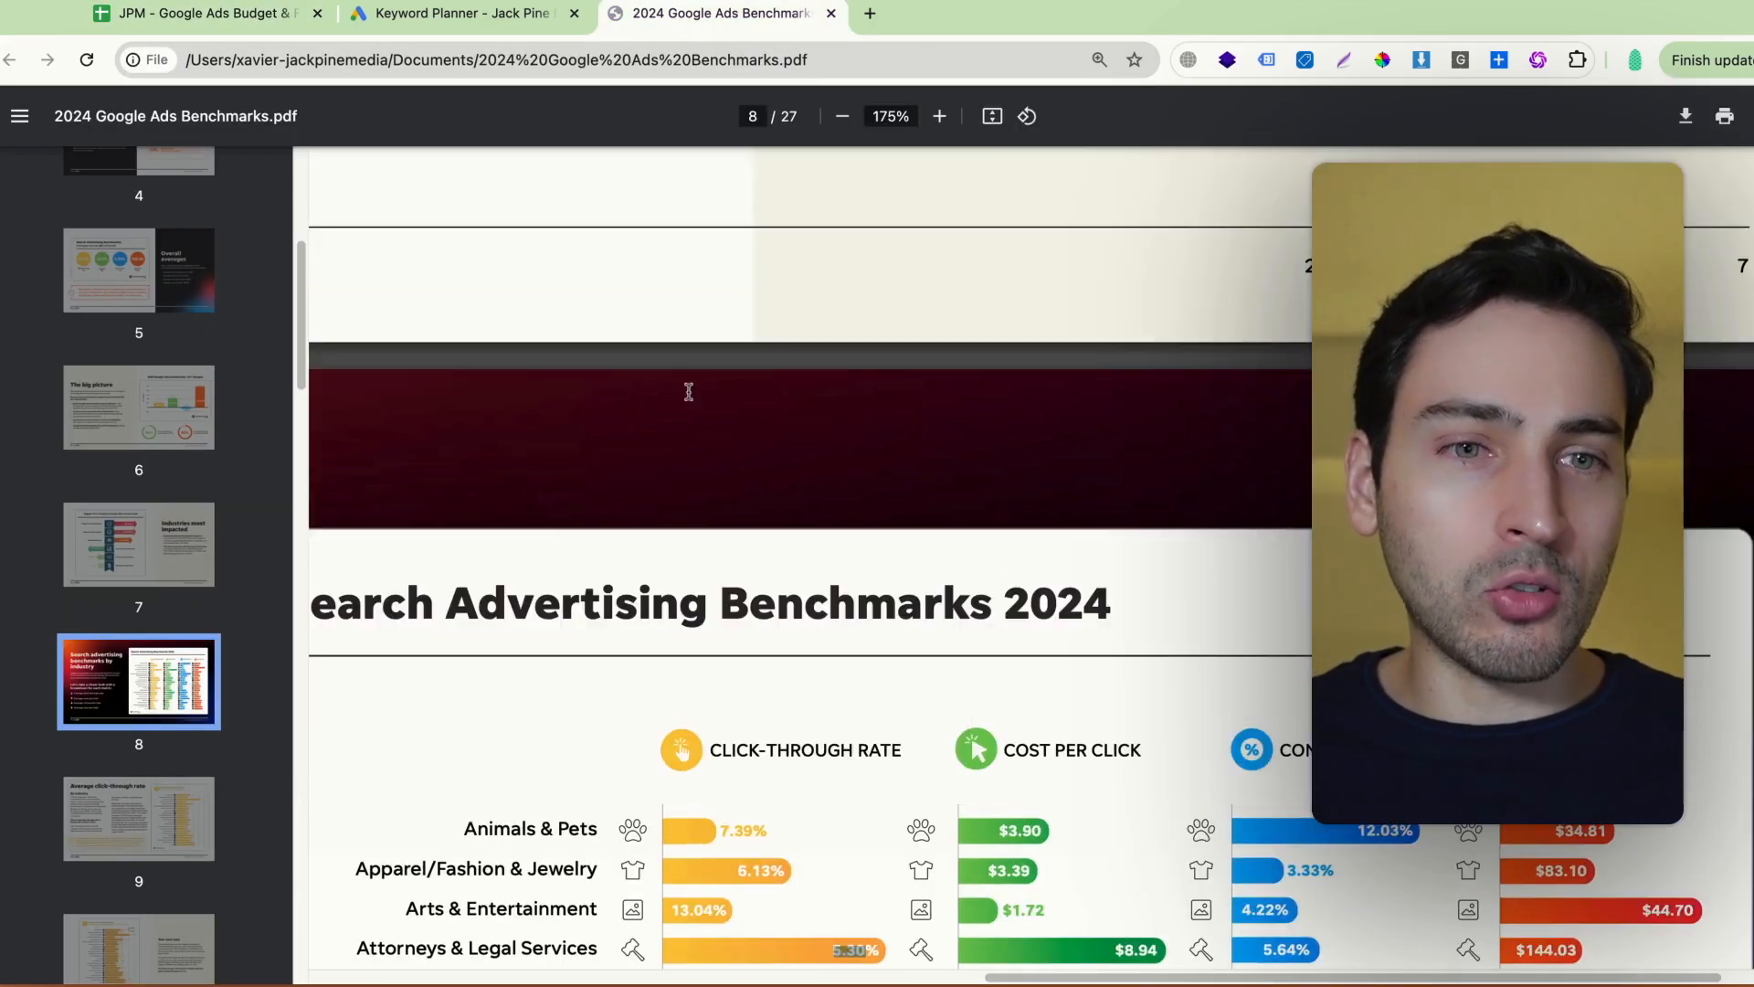
{"action": "scroll", "coordinate": [598, 475], "scroll_direction": "left", "scroll_amount": 6}
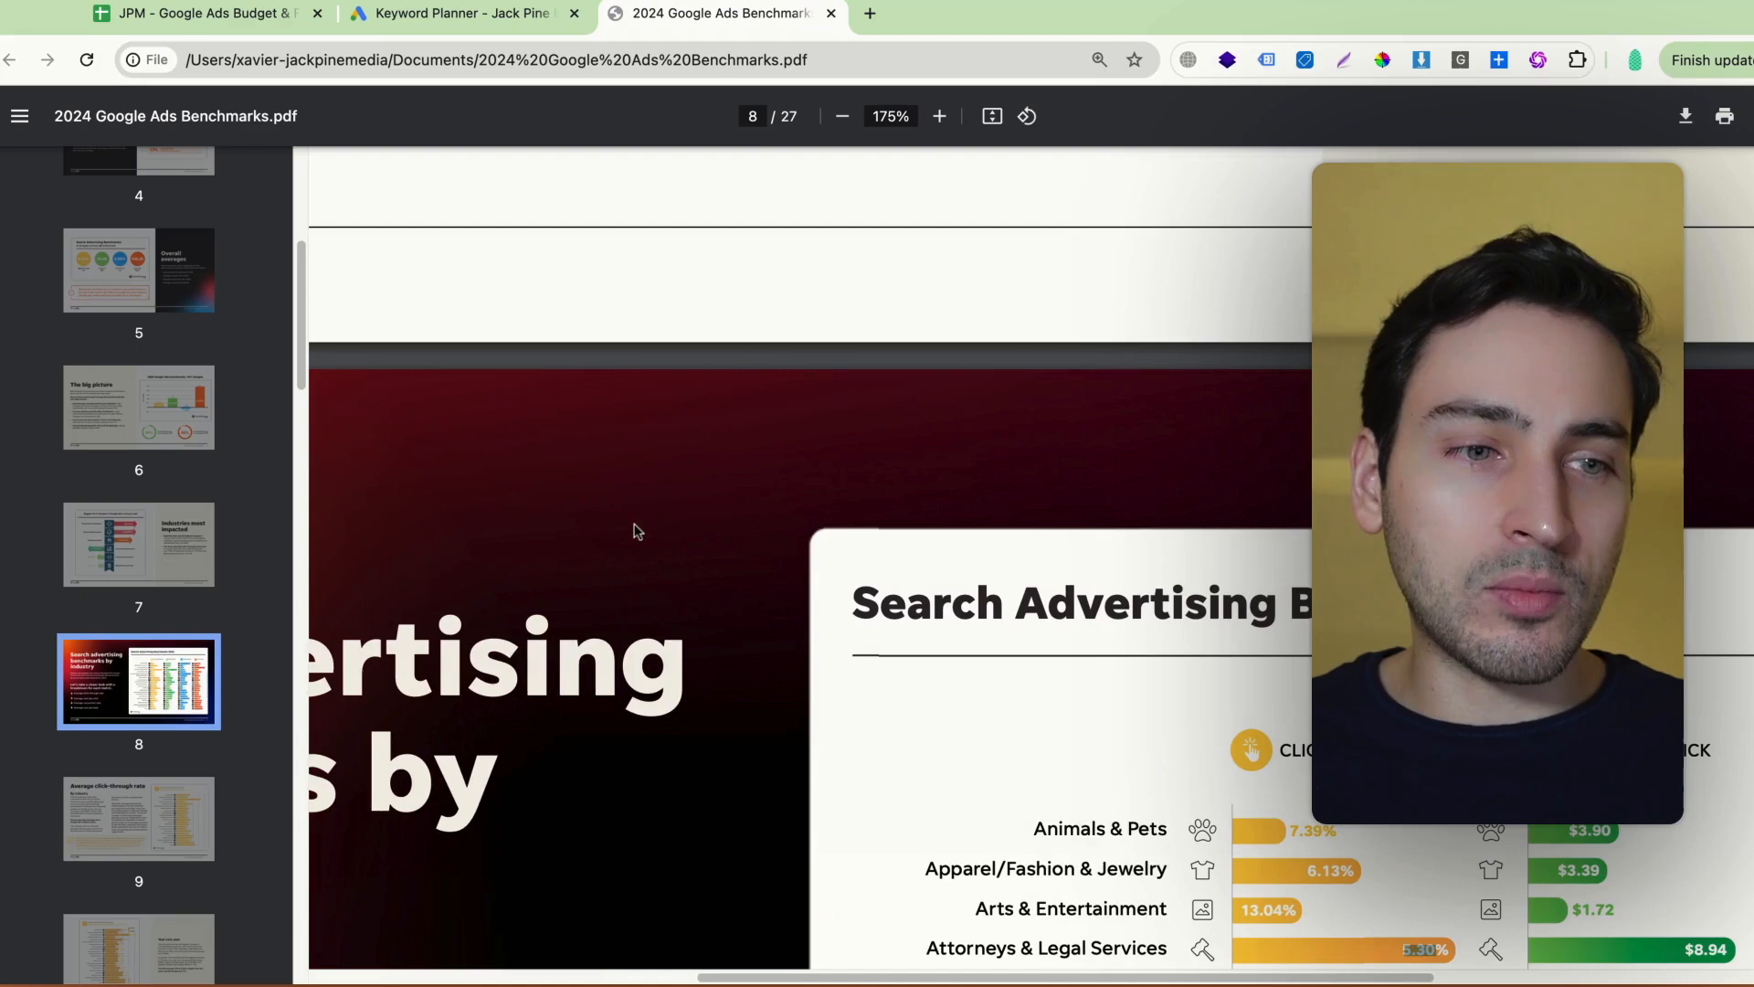
{"action": "scroll", "coordinate": [913, 484], "scroll_direction": "right", "scroll_amount": 5}
{"action": "scroll", "coordinate": [914, 484], "scroll_direction": "down", "scroll_amount": 7}
{"action": "scroll", "coordinate": [719, 471], "scroll_direction": "up", "scroll_amount": 3}
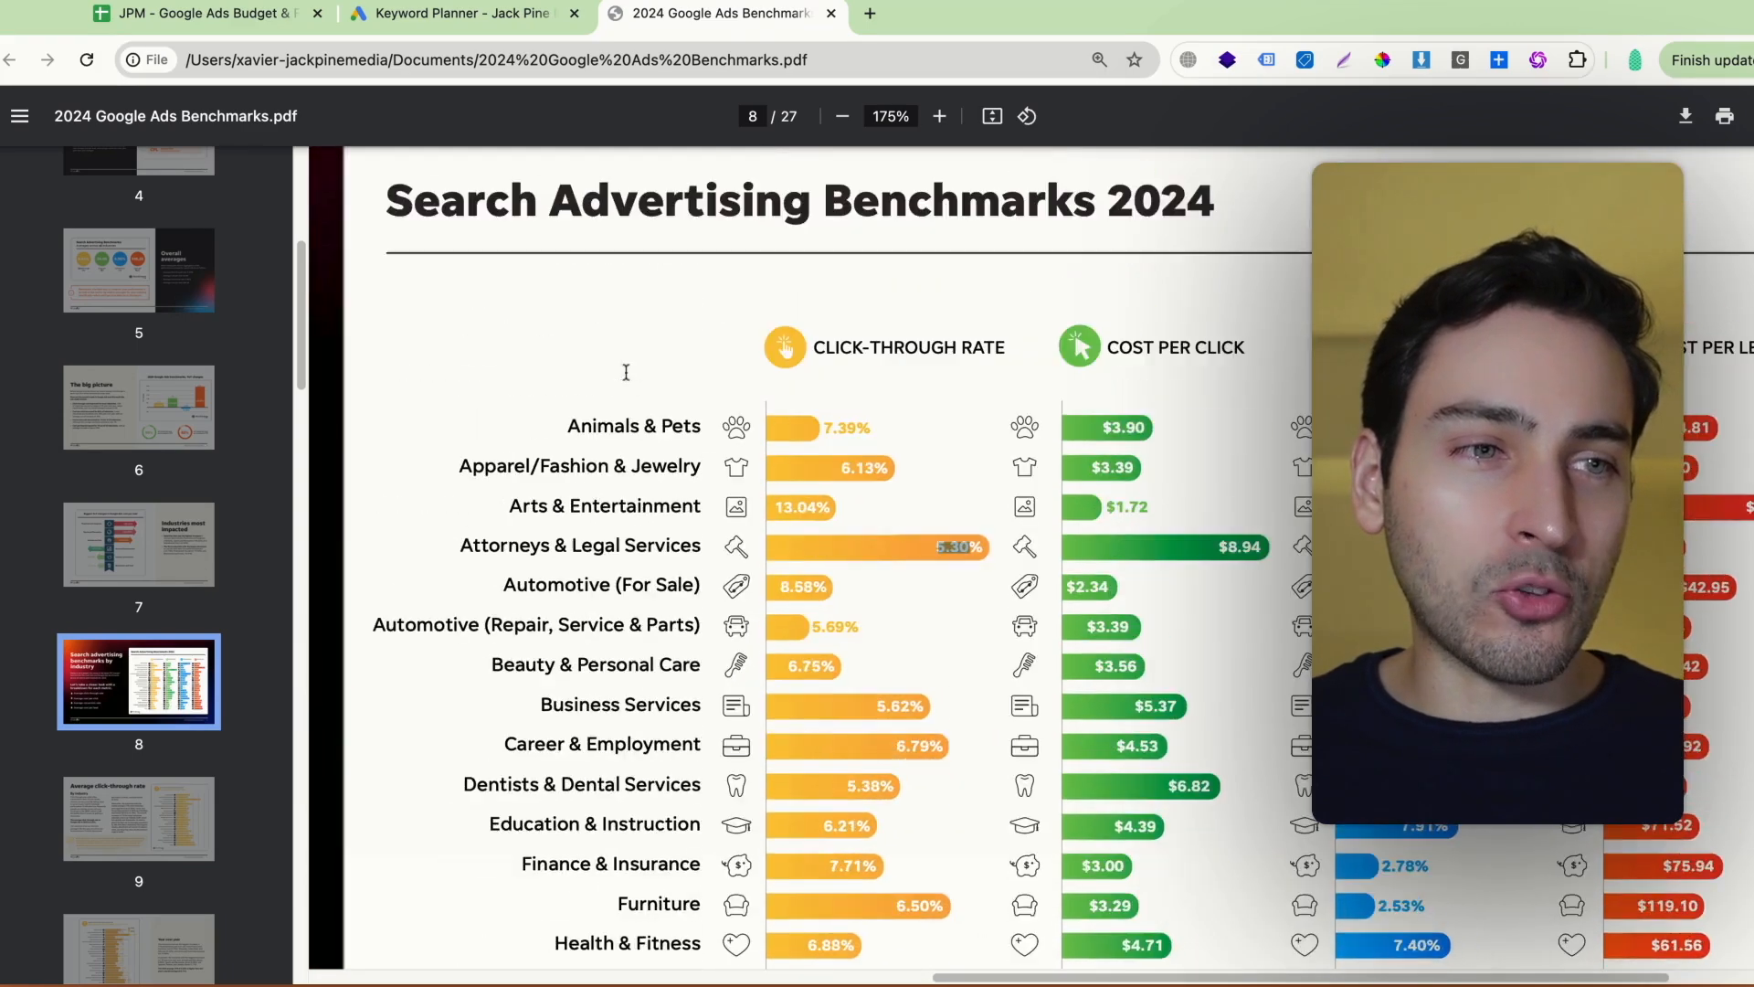
{"action": "scroll", "coordinate": [1247, 466], "scroll_direction": "right", "scroll_amount": 1}
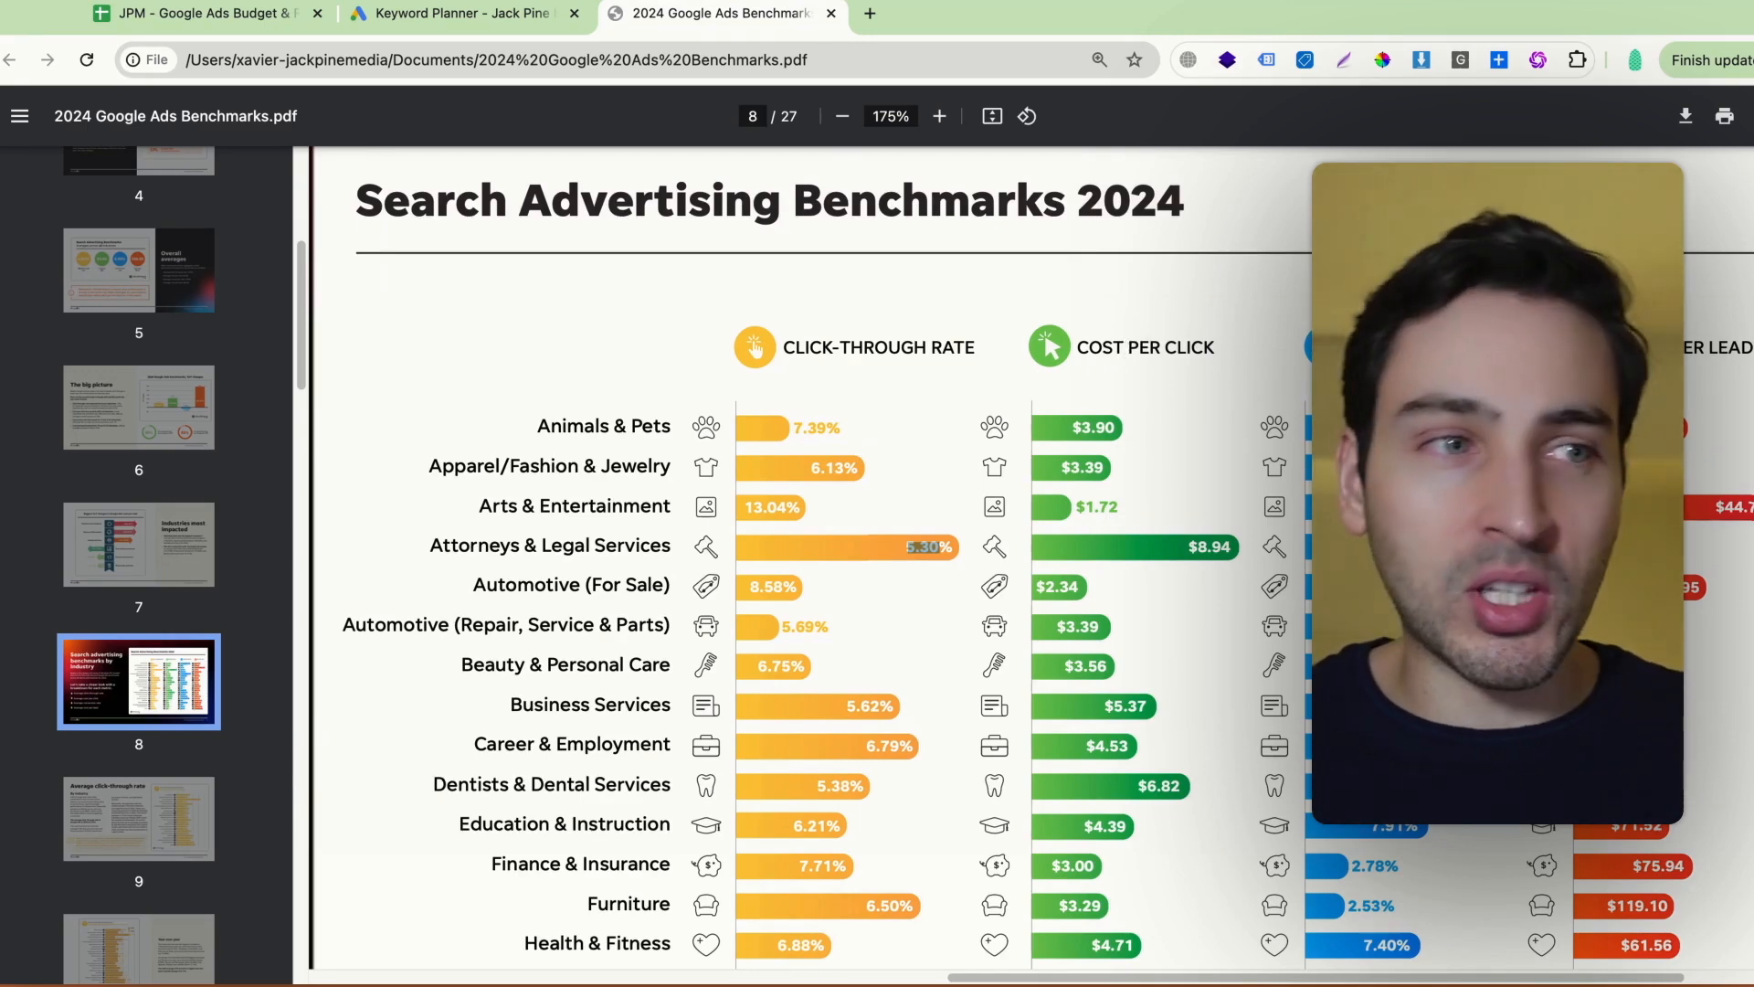
{"action": "scroll", "coordinate": [1182, 334], "scroll_direction": "right", "scroll_amount": 2}
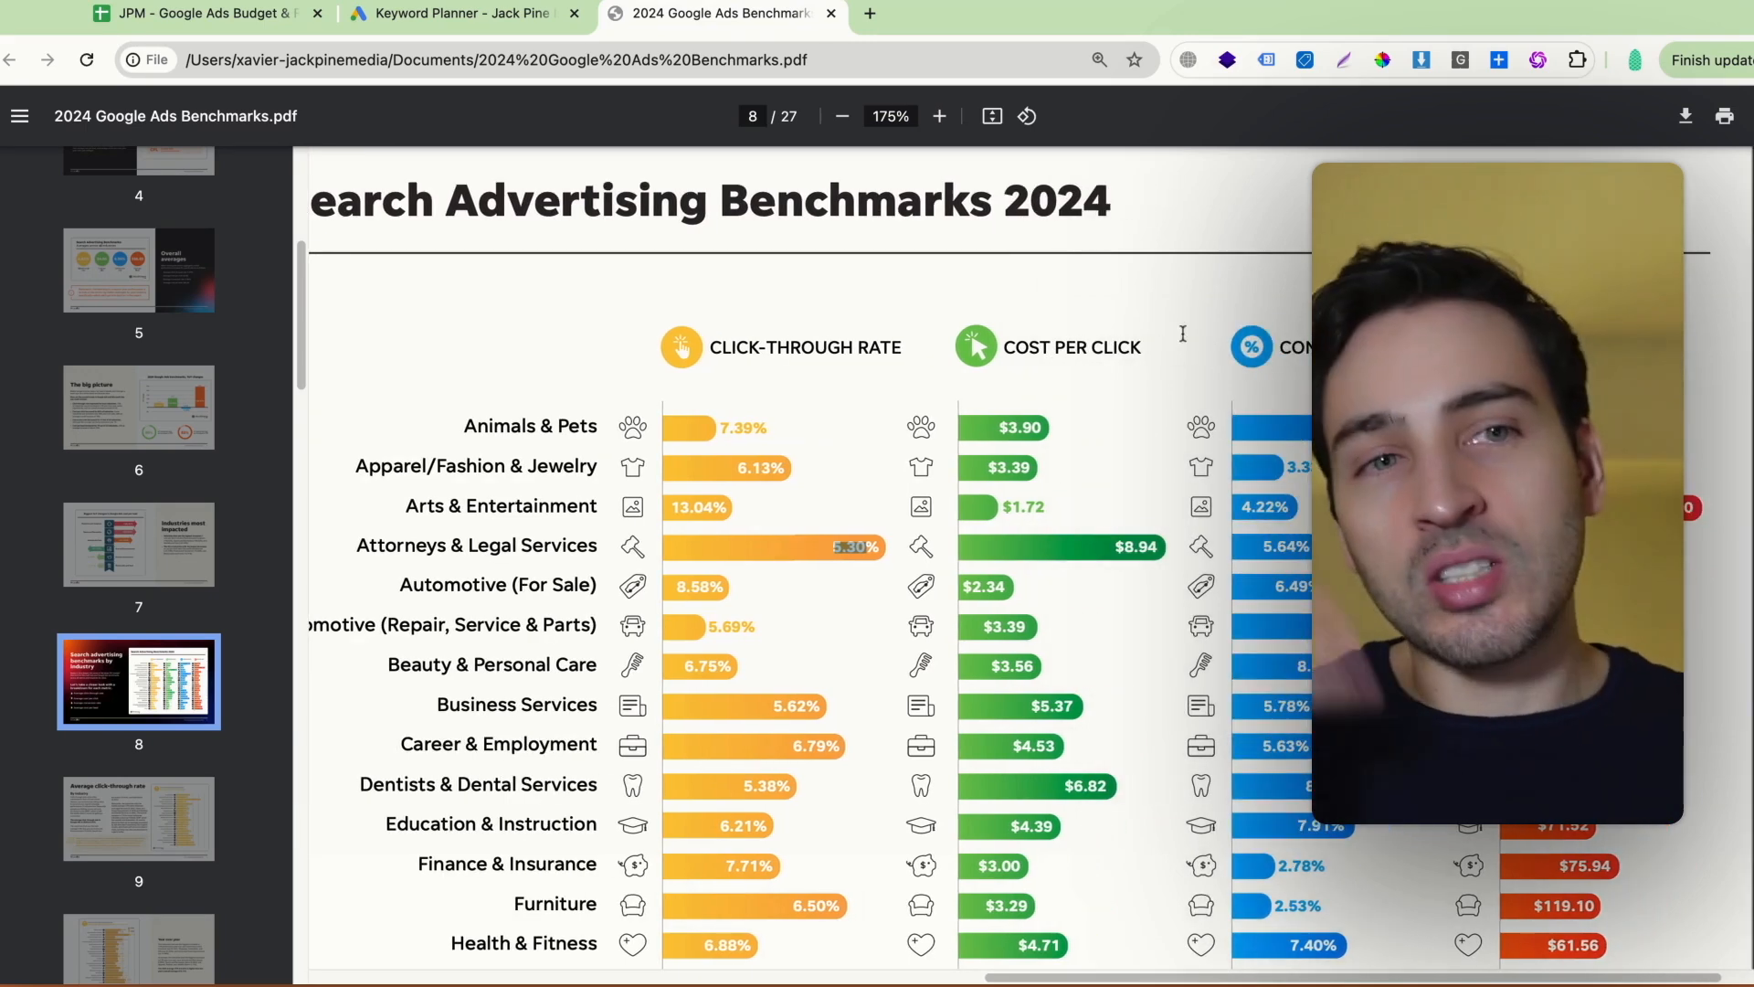
{"action": "left_click", "coordinate": [201, 15]}
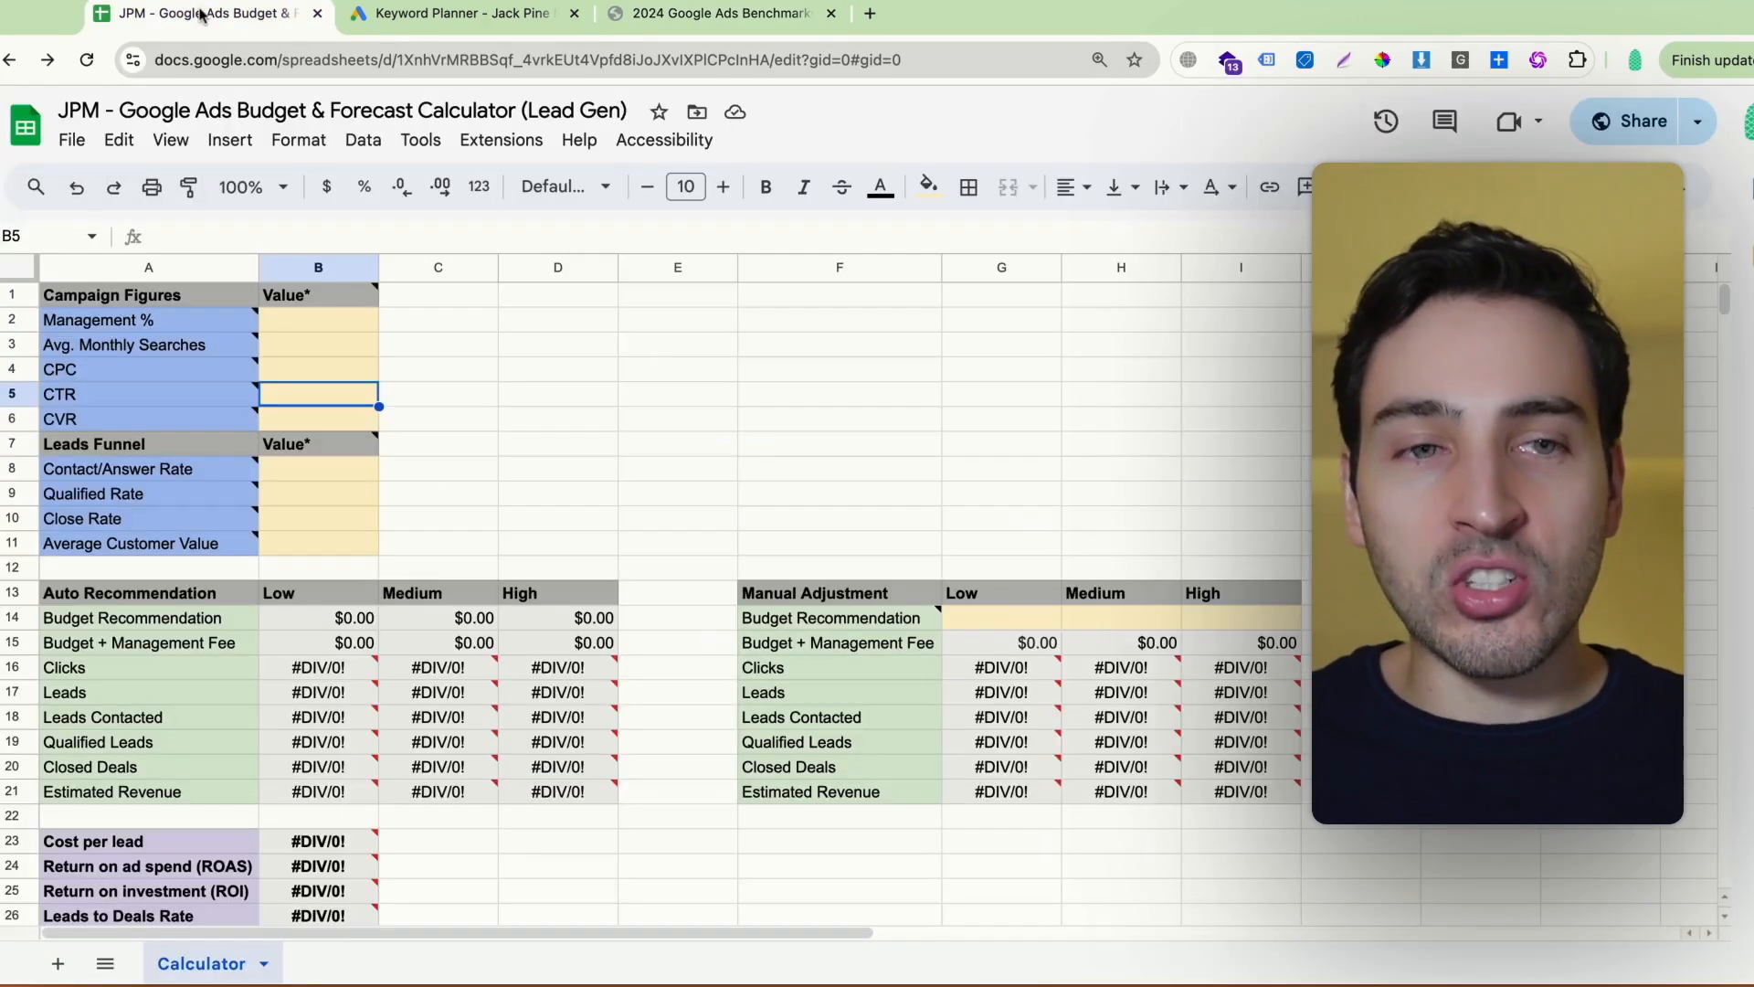
{"action": "left_click", "coordinate": [557, 469]}
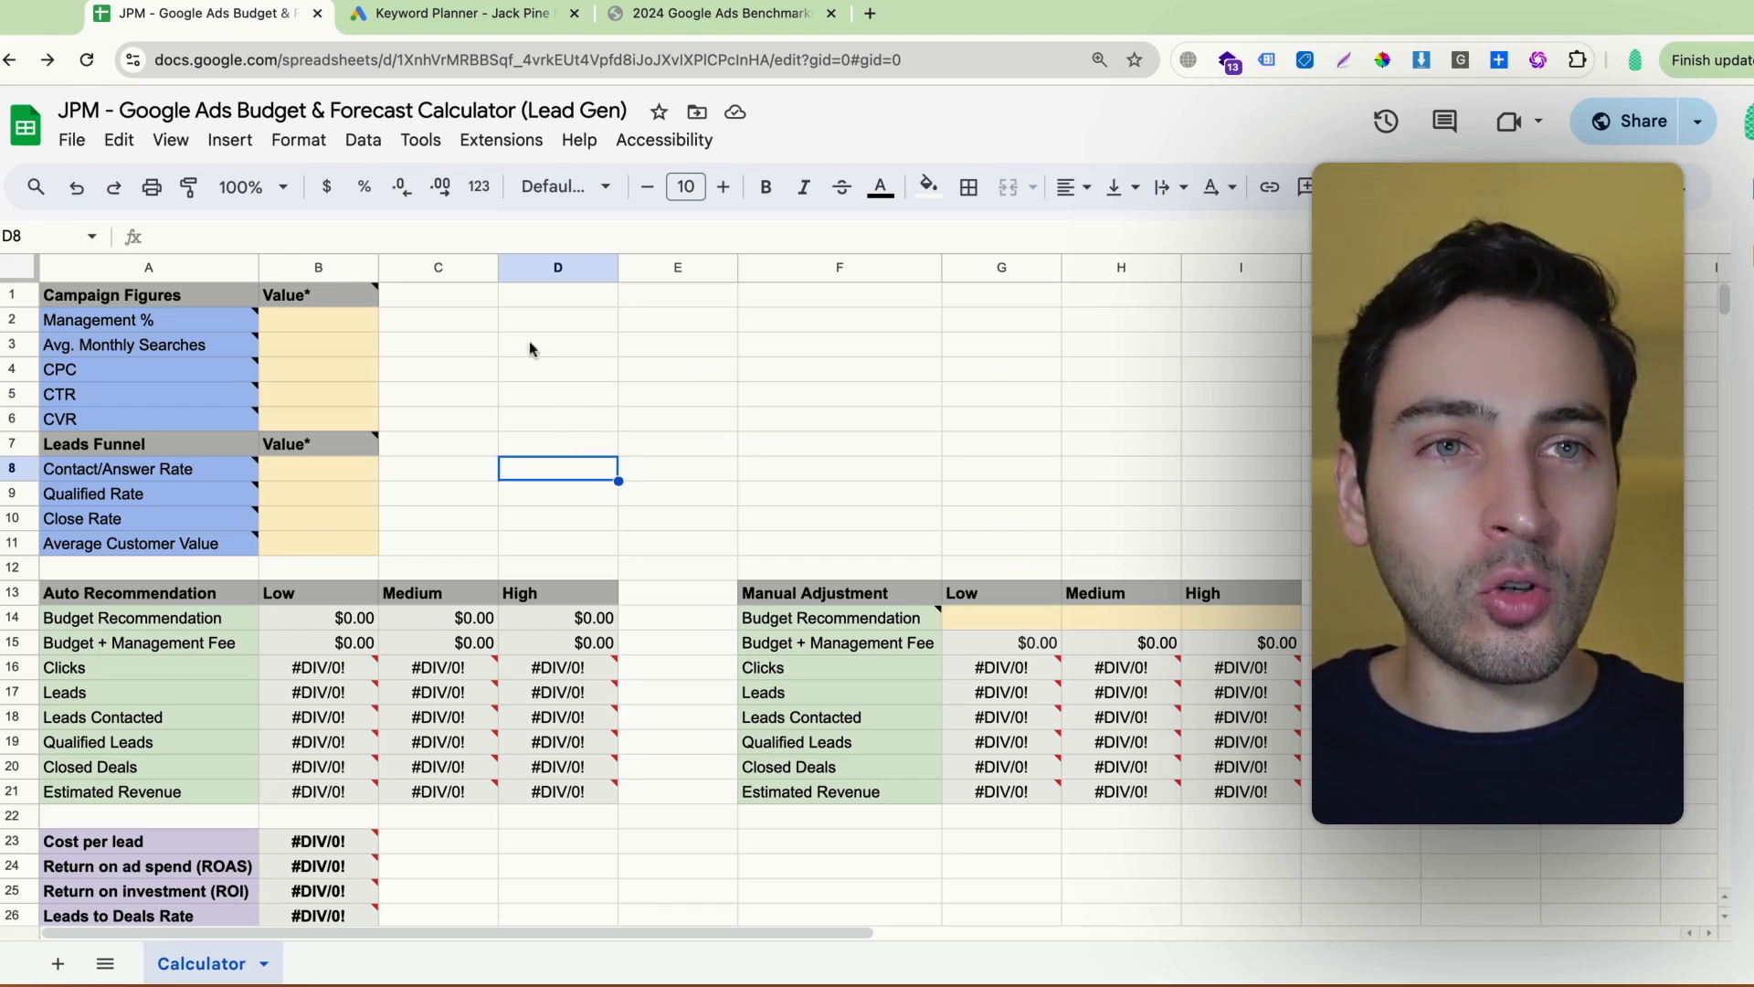
Switch to Keyword Planner and replace the target location with the city of New Orleans, Louisiana, United States
{"action": "left_click", "coordinate": [465, 16]}
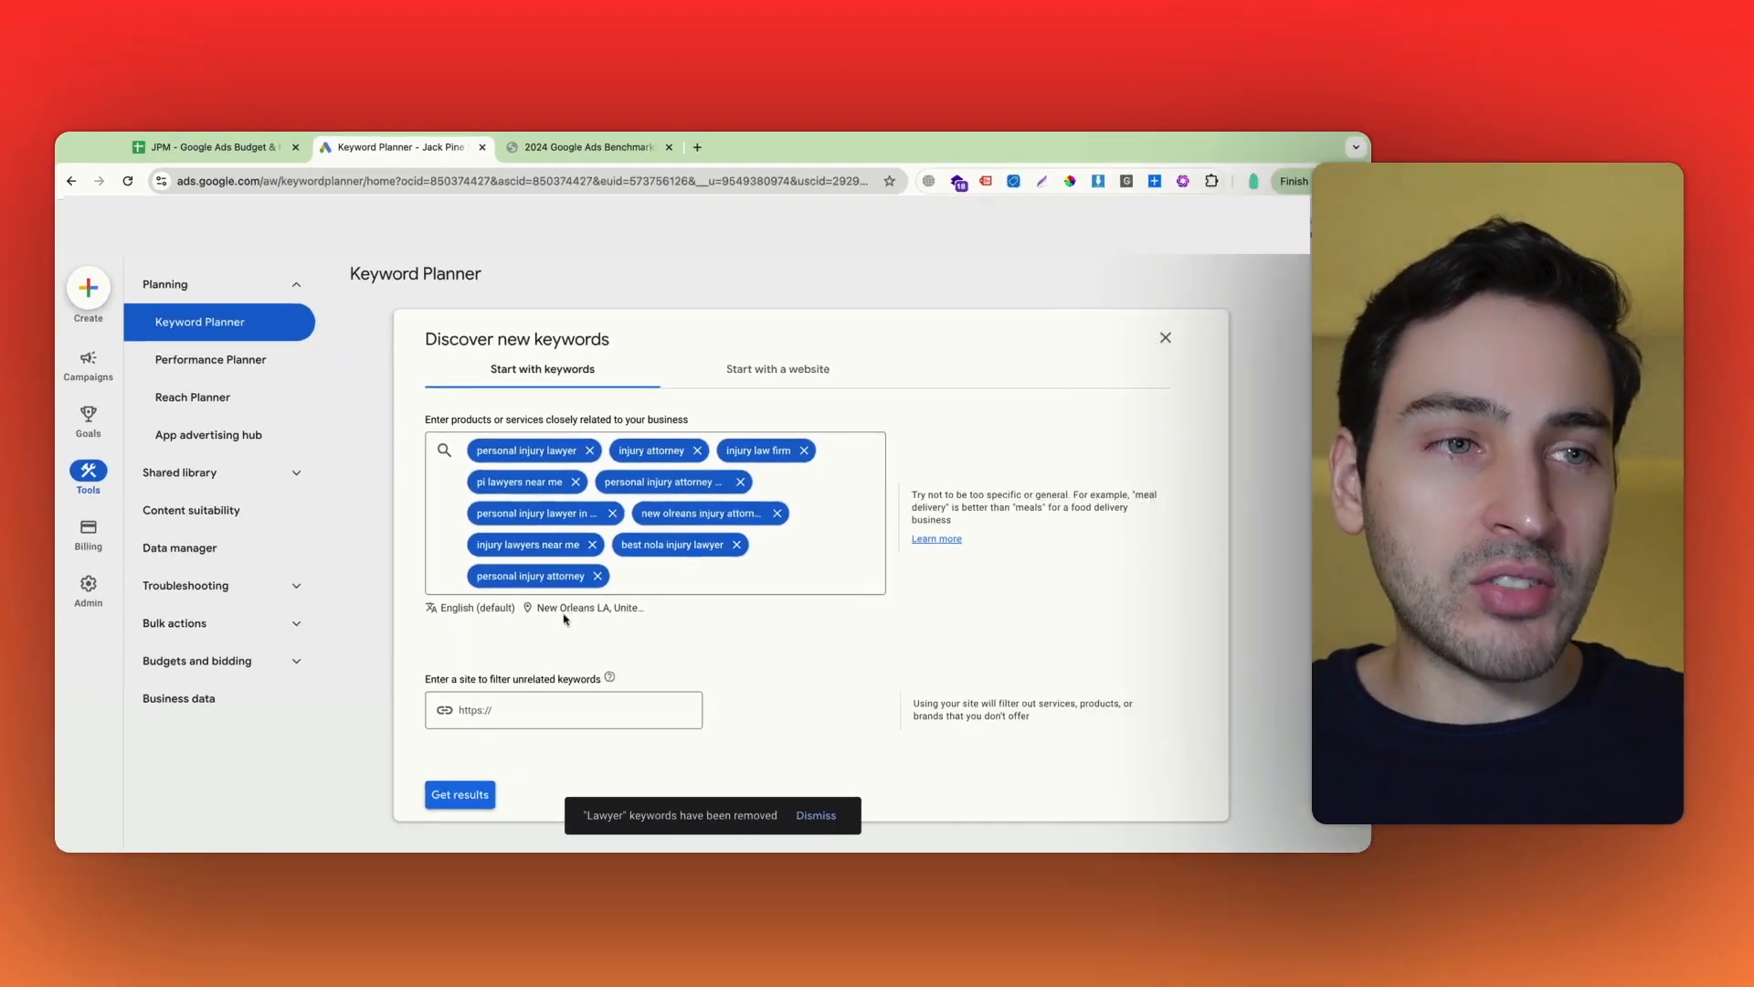
{"action": "left_click", "coordinate": [722, 647]}
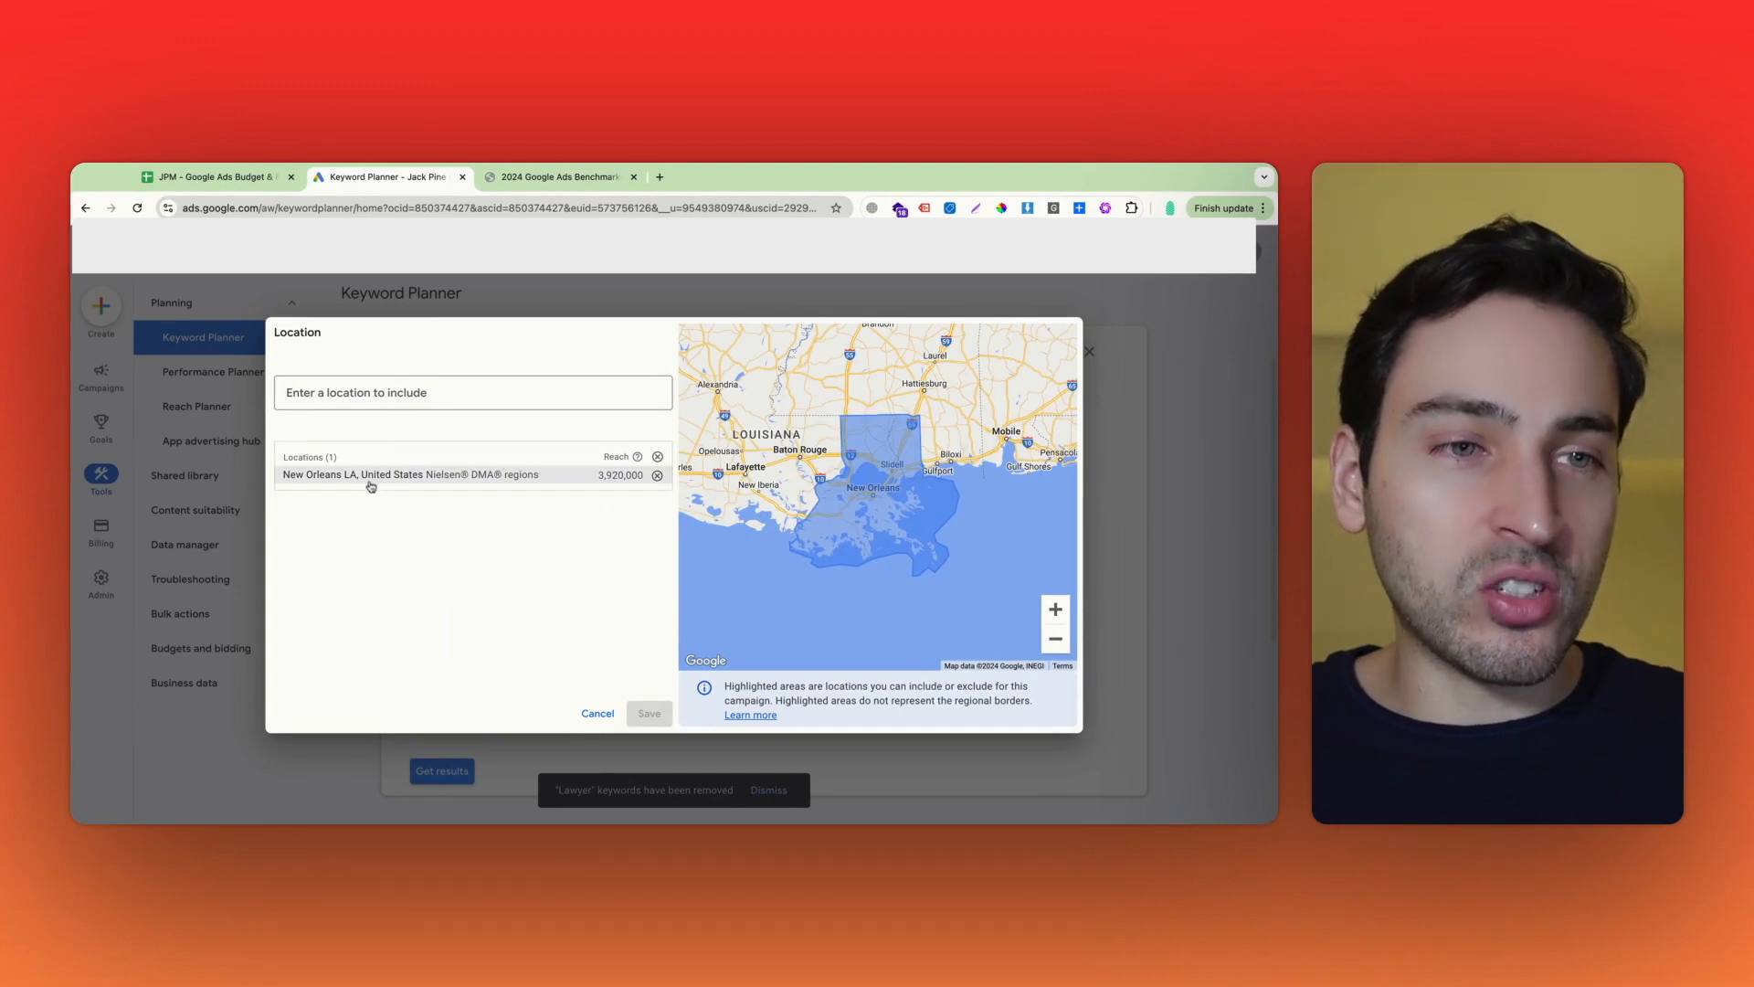
{"action": "left_click", "coordinate": [657, 475]}
{"action": "left_click", "coordinate": [478, 388]}
{"action": "type", "text": "new orl"}
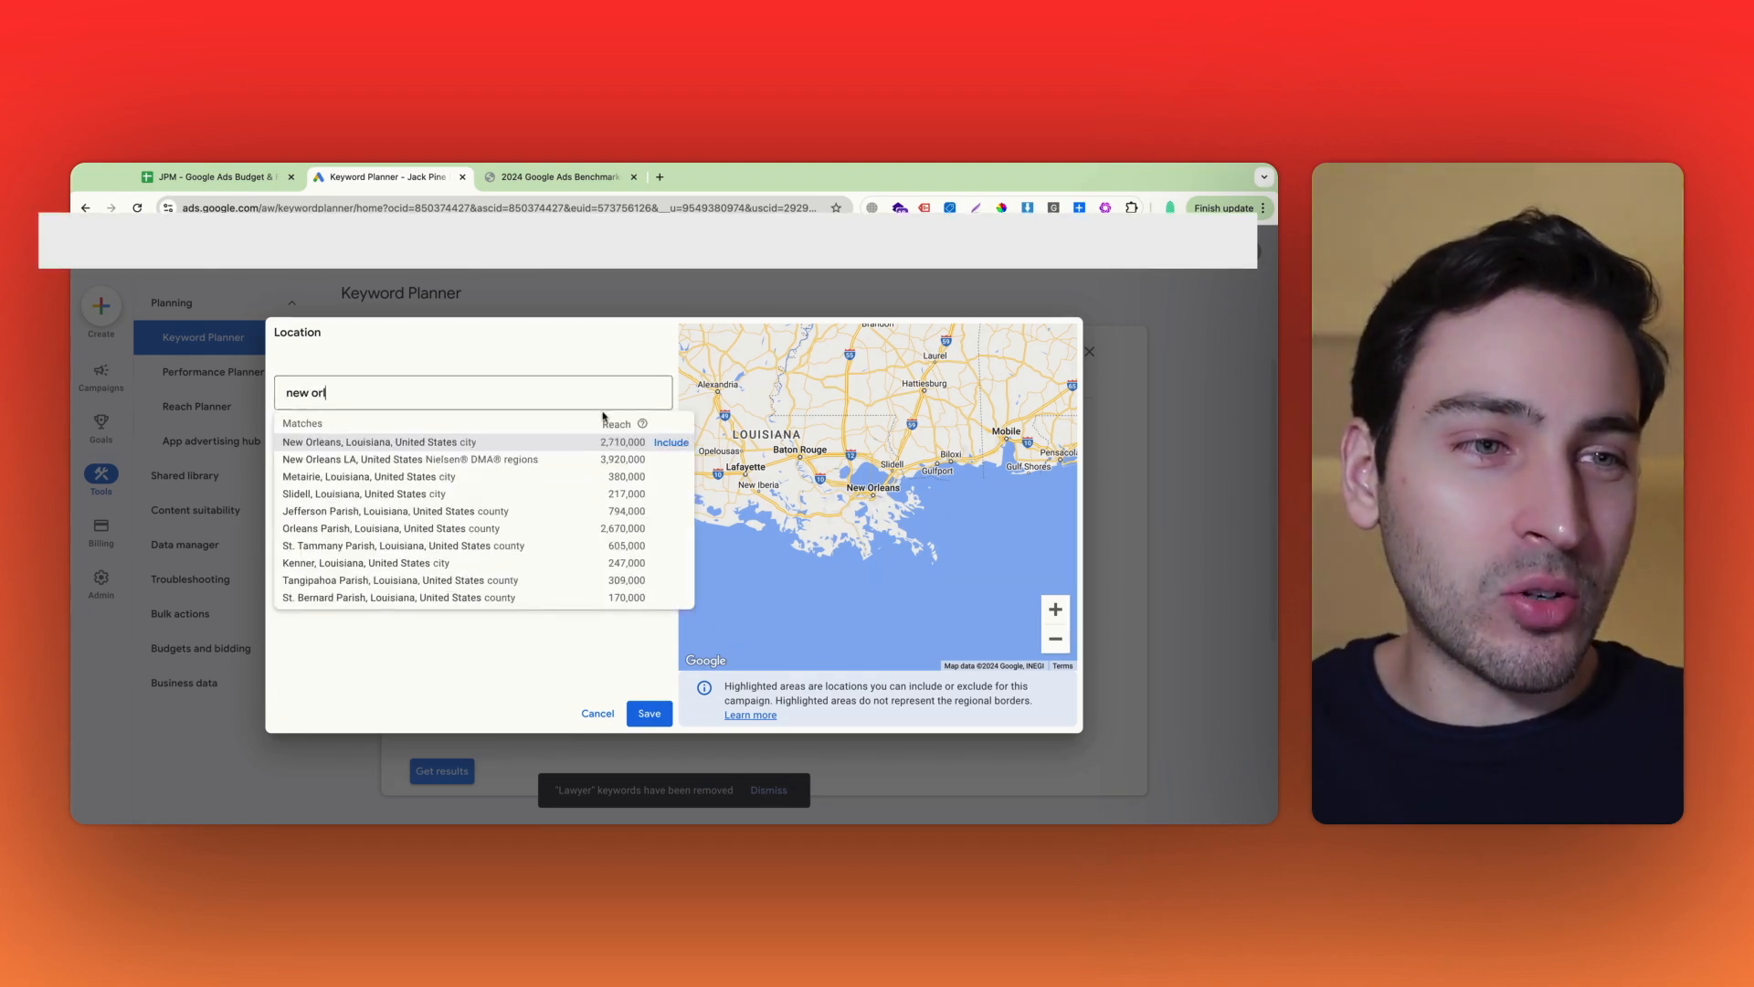
{"action": "left_click", "coordinate": [656, 443]}
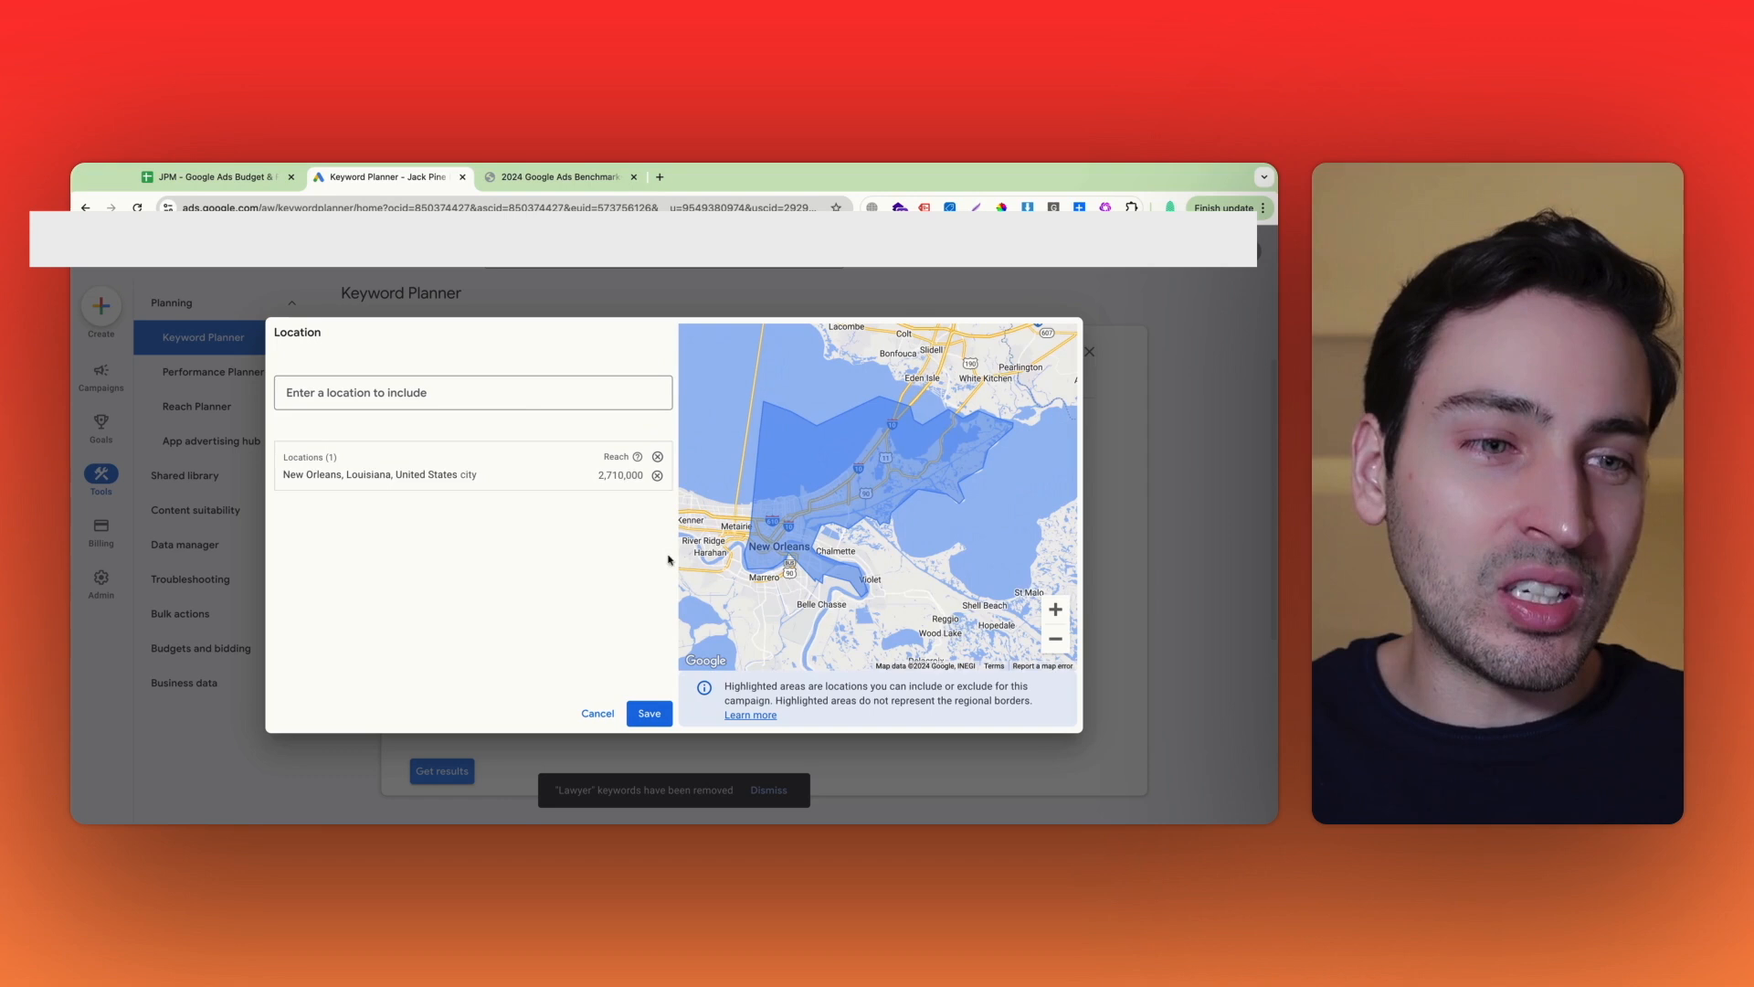
{"action": "left_click", "coordinate": [651, 714]}
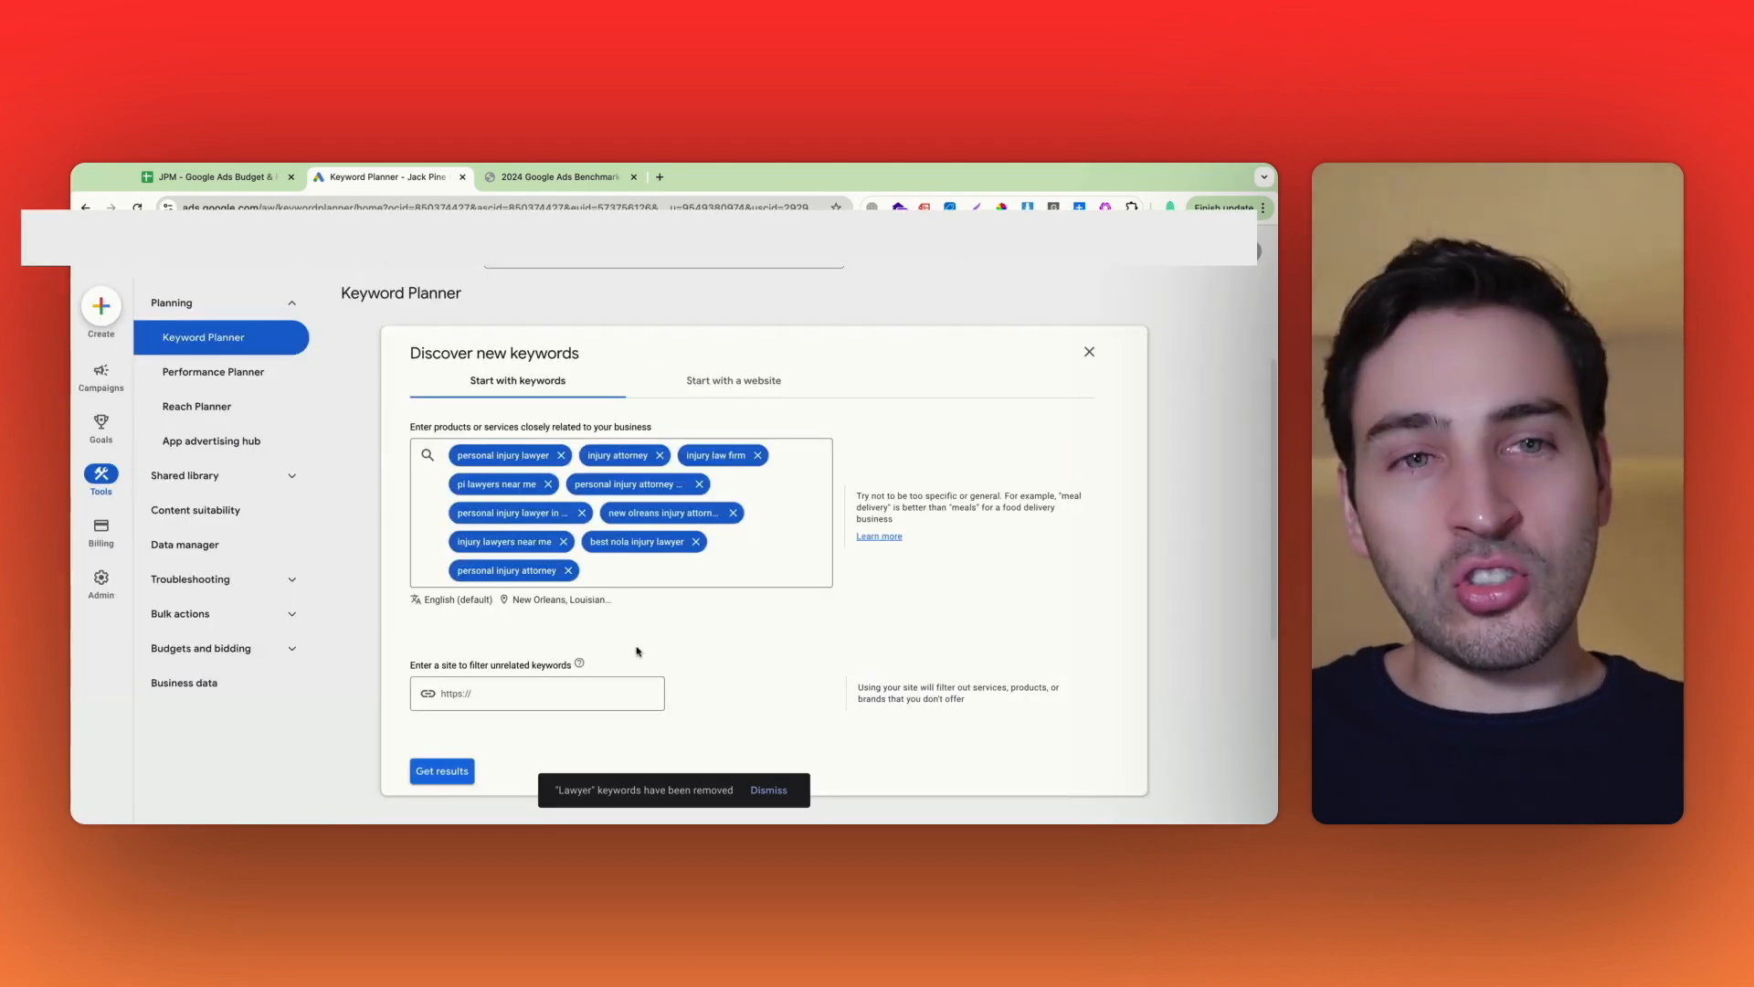
Get the keyword results and refine them by excluding the Lawyer and Other Brands groups under Brand or Non-Brand
{"action": "left_click", "coordinate": [442, 770]}
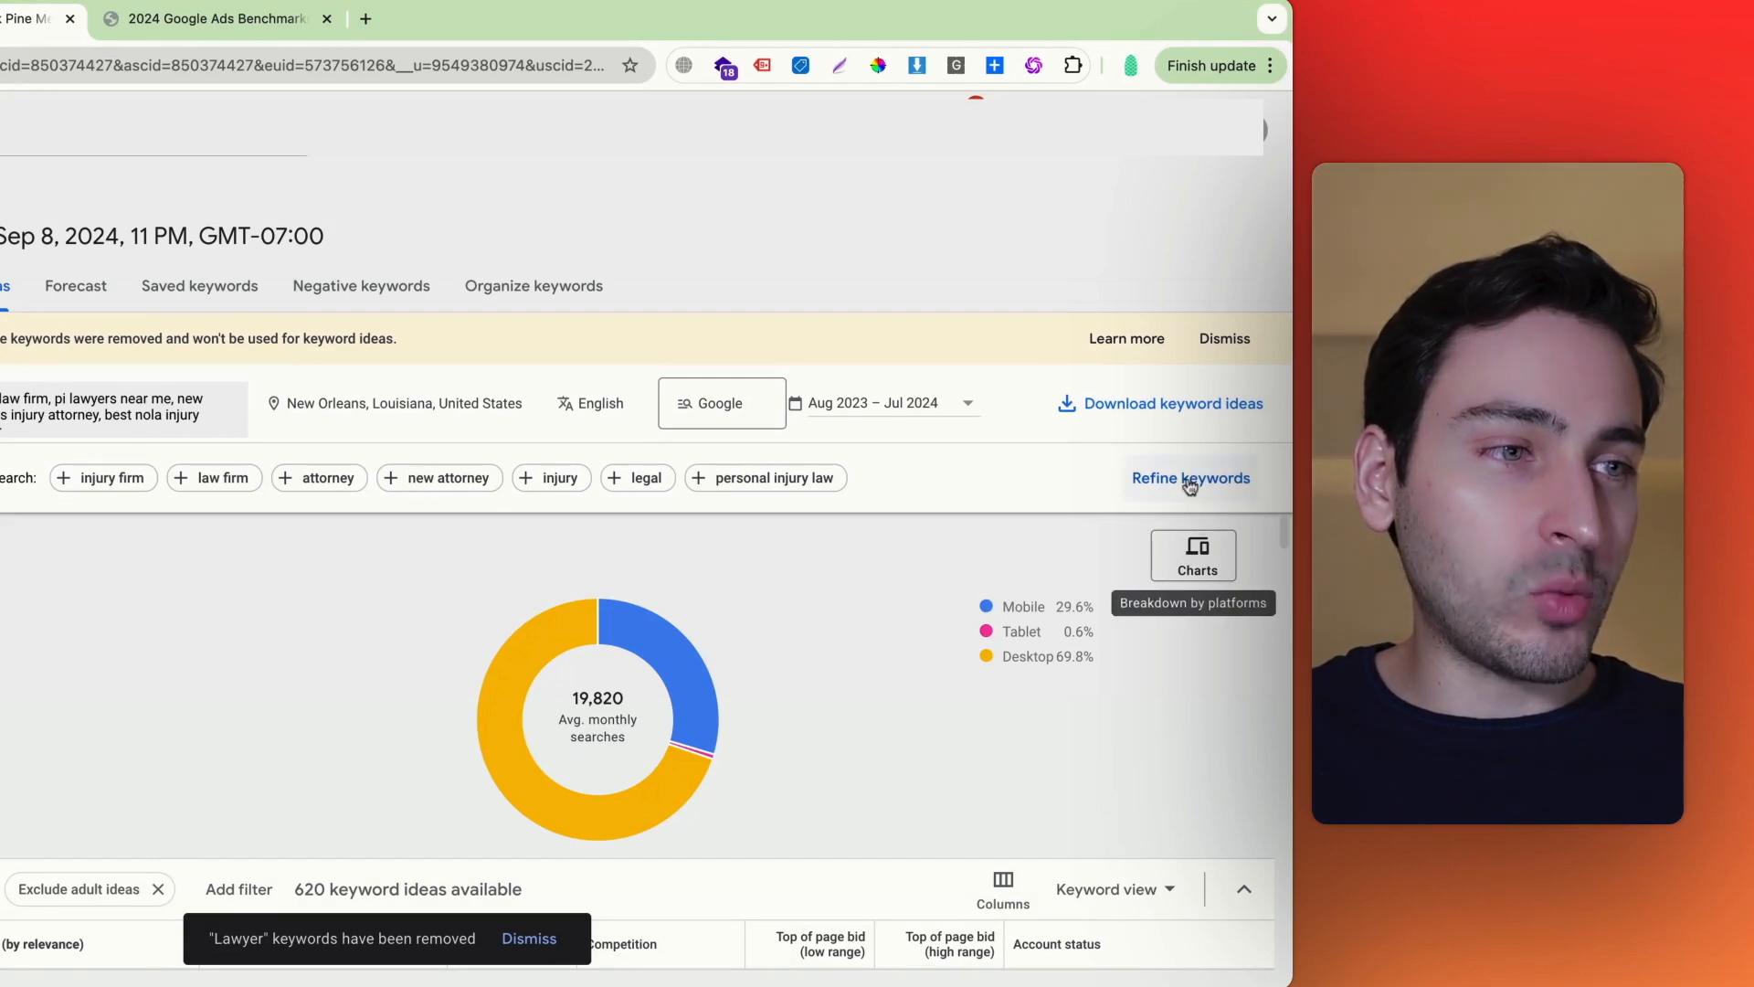
{"action": "left_click", "coordinate": [1182, 483]}
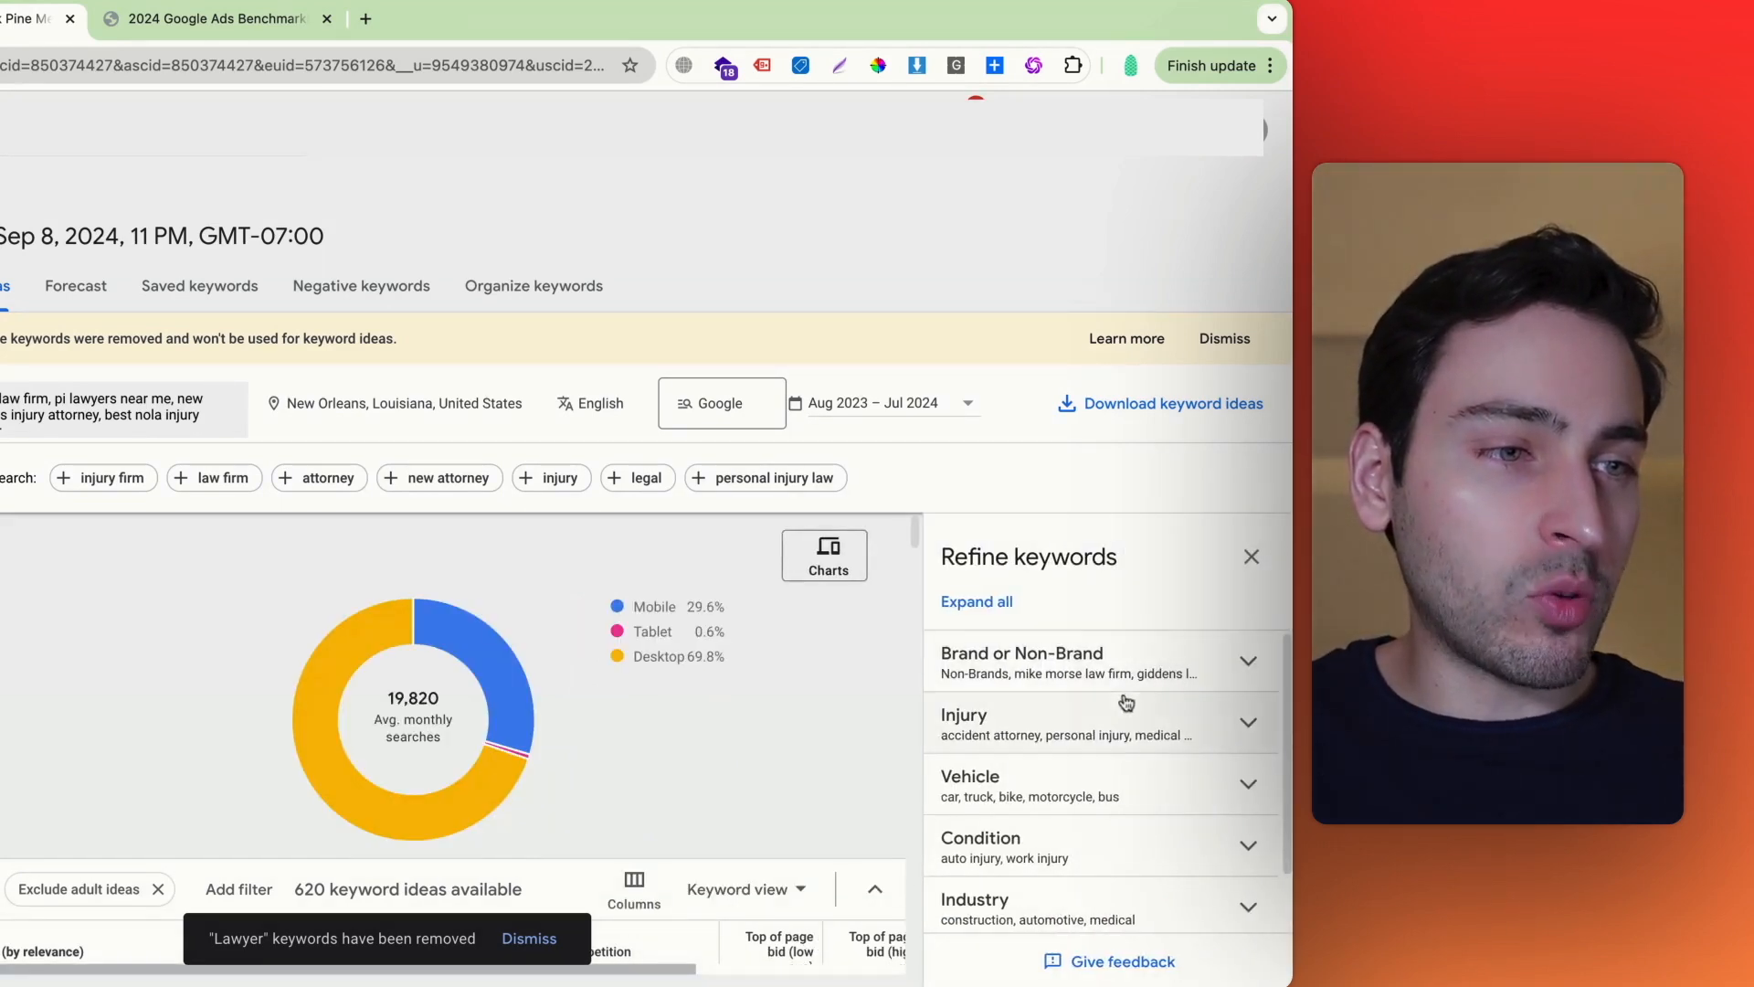
{"action": "left_click", "coordinate": [1168, 685]}
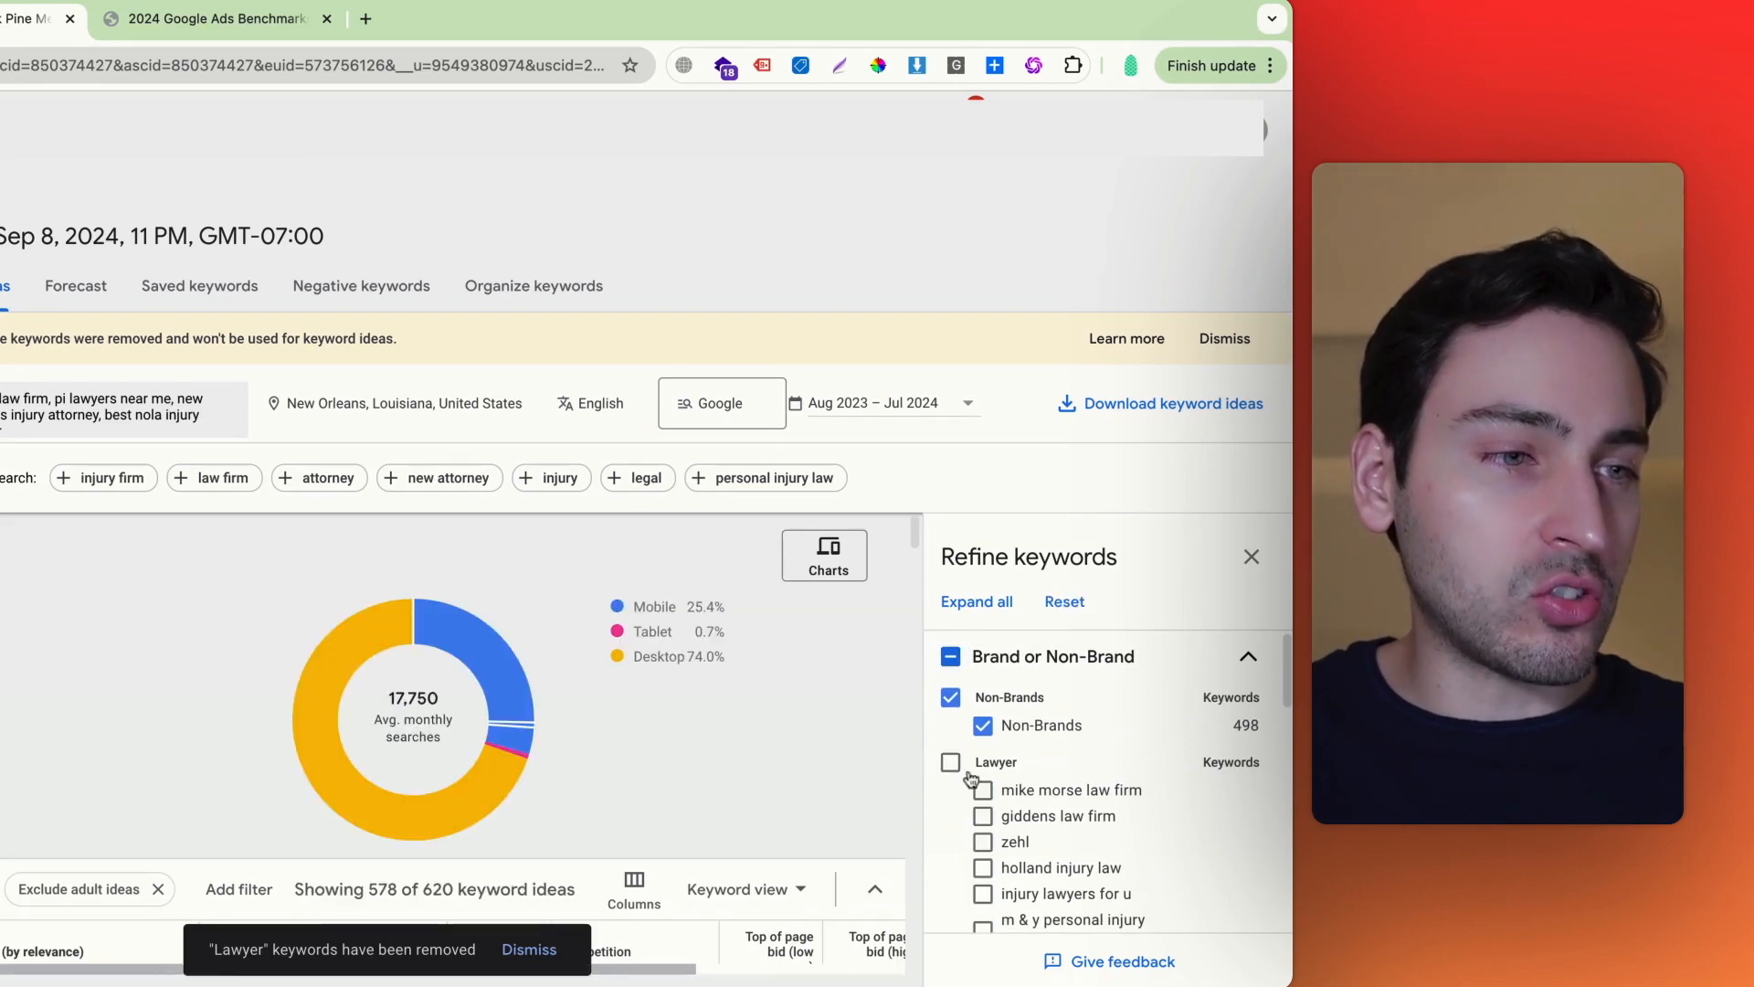
{"action": "scroll", "coordinate": [987, 767], "scroll_direction": "down", "scroll_amount": 3}
{"action": "scroll", "coordinate": [992, 763], "scroll_direction": "down", "scroll_amount": 2}
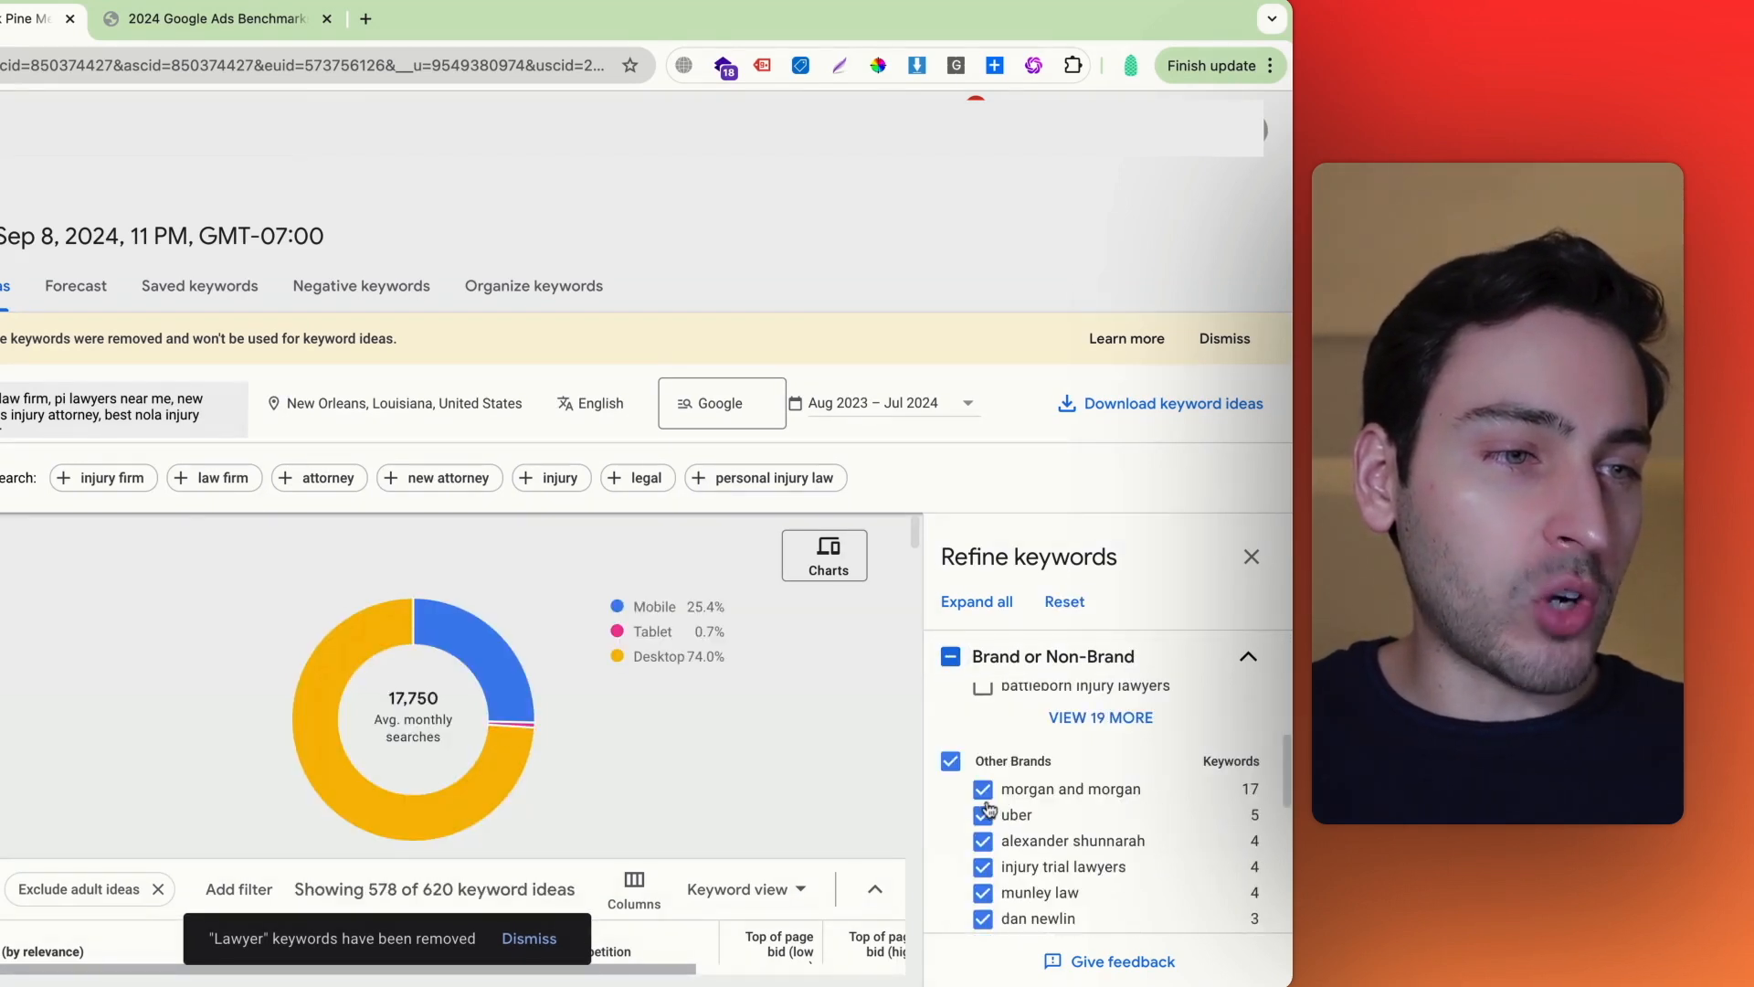
{"action": "left_click", "coordinate": [949, 765]}
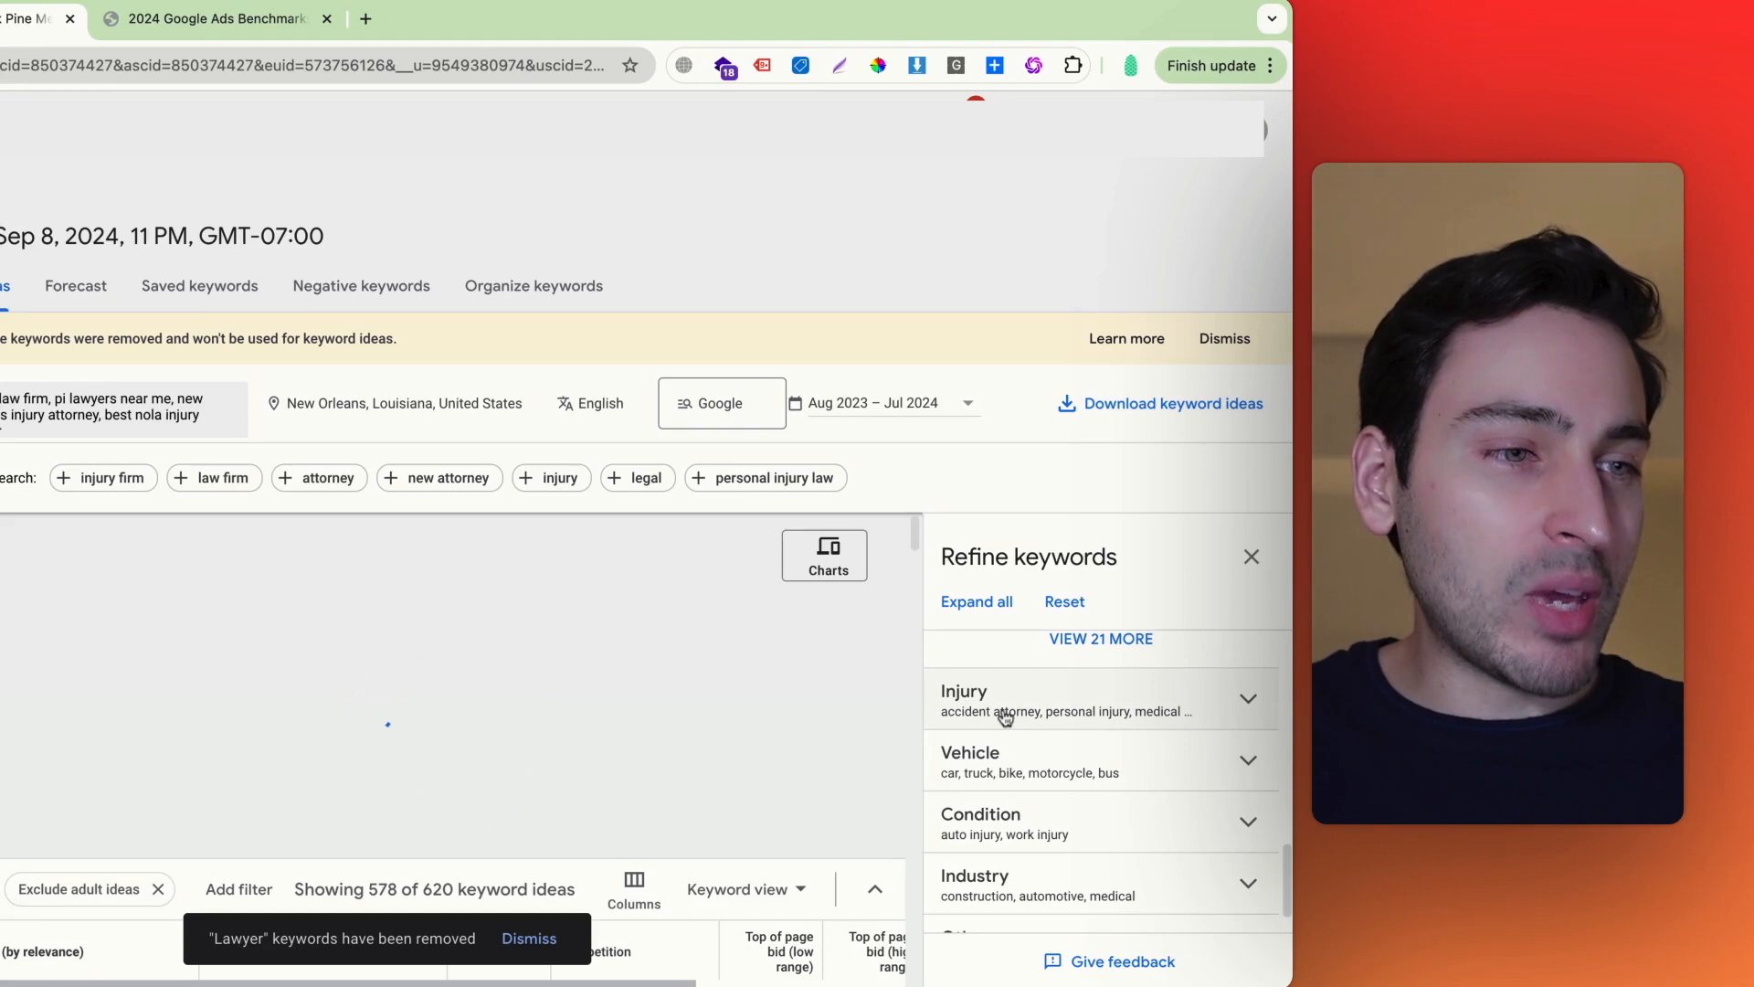
Exclude the car, truck, bike, motorcycle and bus keywords from the Vehicle refinement
{"action": "left_click", "coordinate": [1026, 769]}
{"action": "scroll", "coordinate": [1028, 770], "scroll_direction": "down", "scroll_amount": 1}
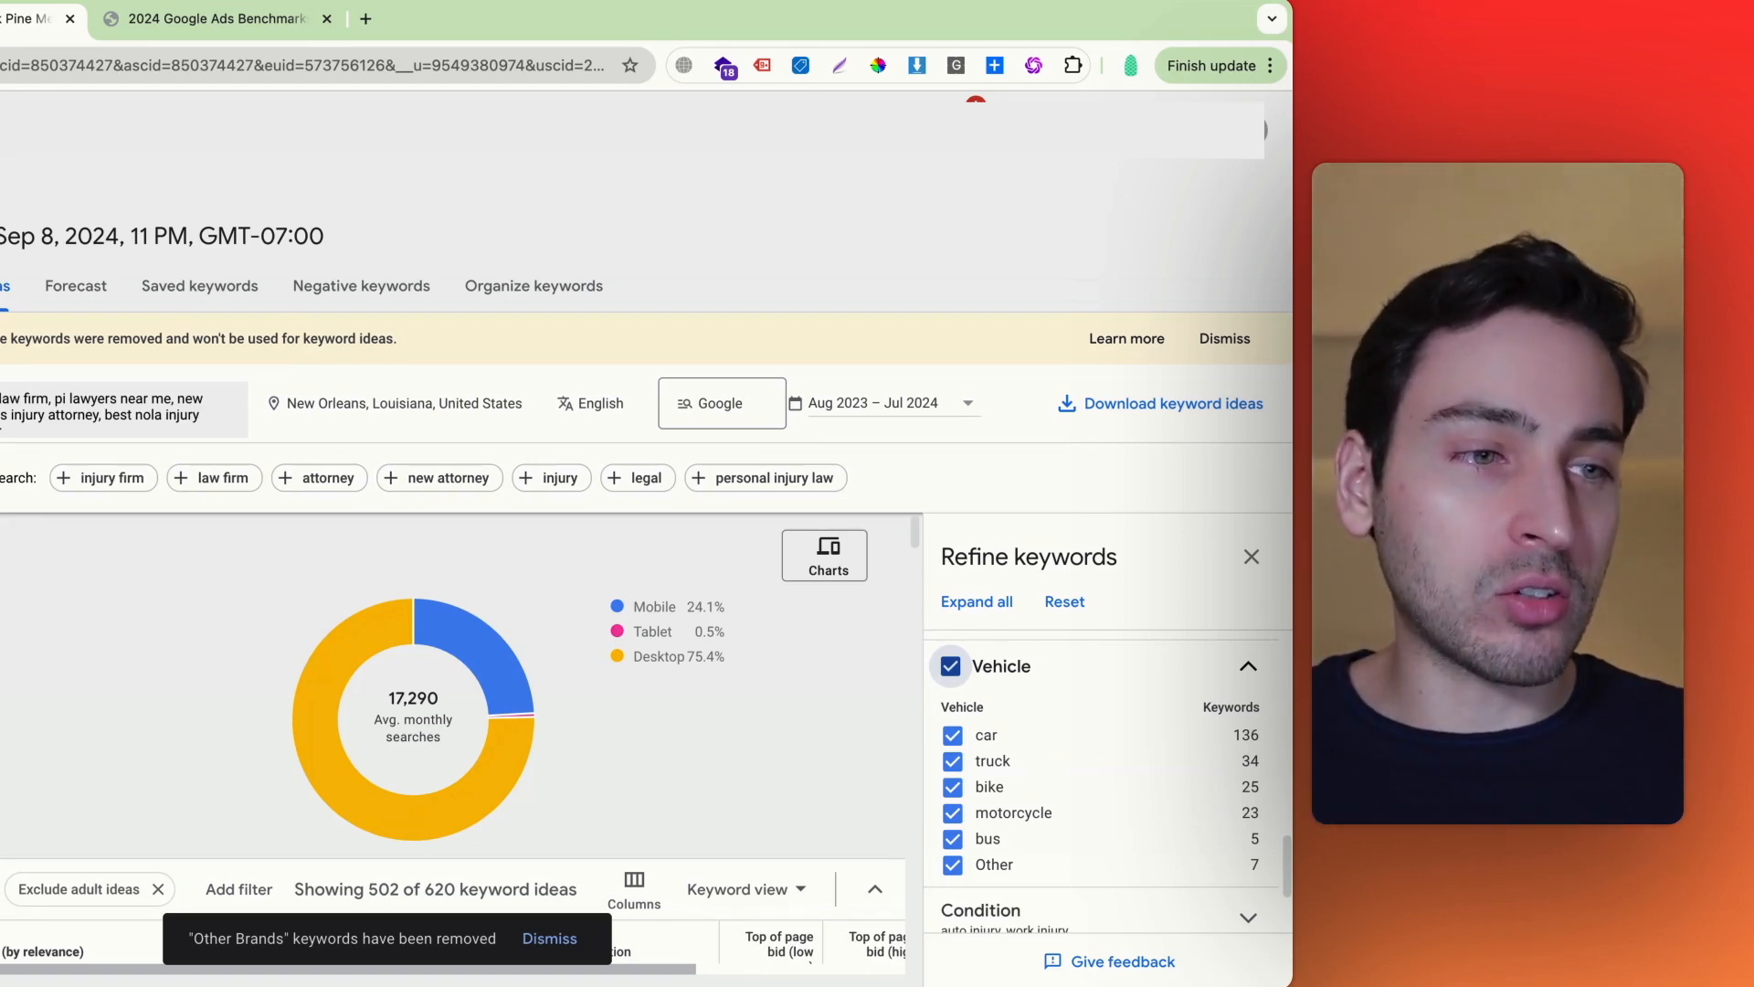
{"action": "left_click", "coordinate": [952, 734]}
{"action": "left_click", "coordinate": [952, 760]}
{"action": "left_click", "coordinate": [952, 786]}
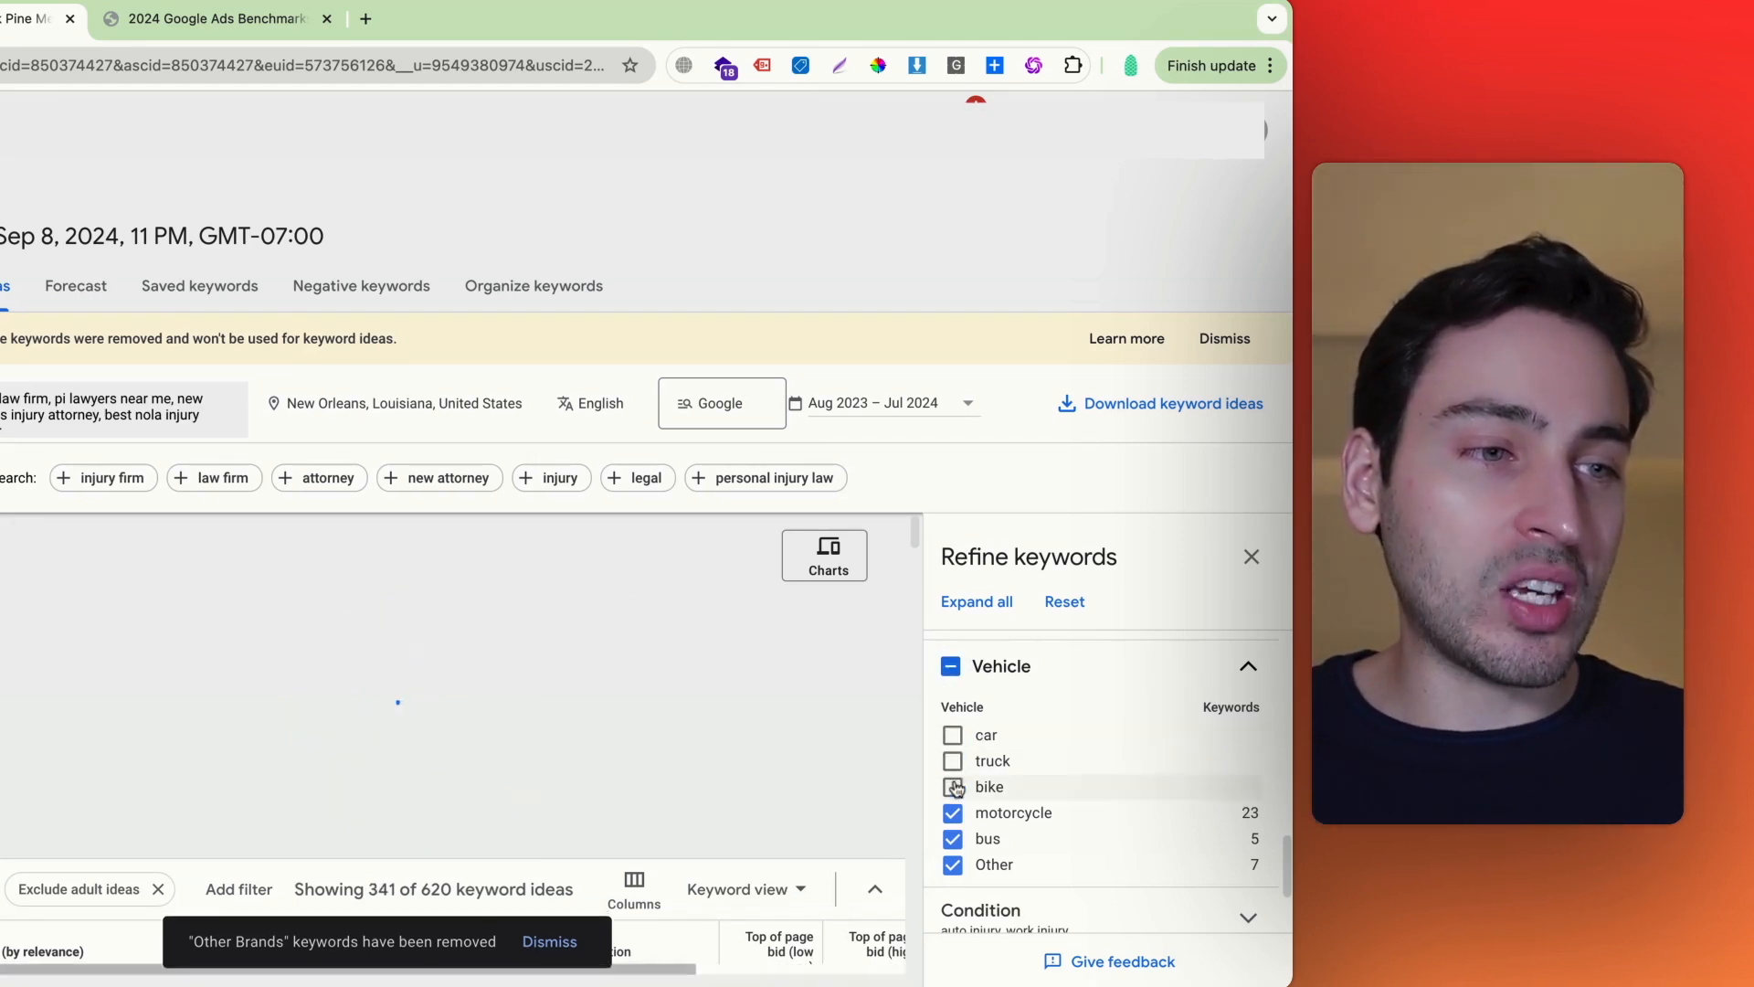
{"action": "left_click", "coordinate": [953, 812]}
{"action": "left_click", "coordinate": [954, 841]}
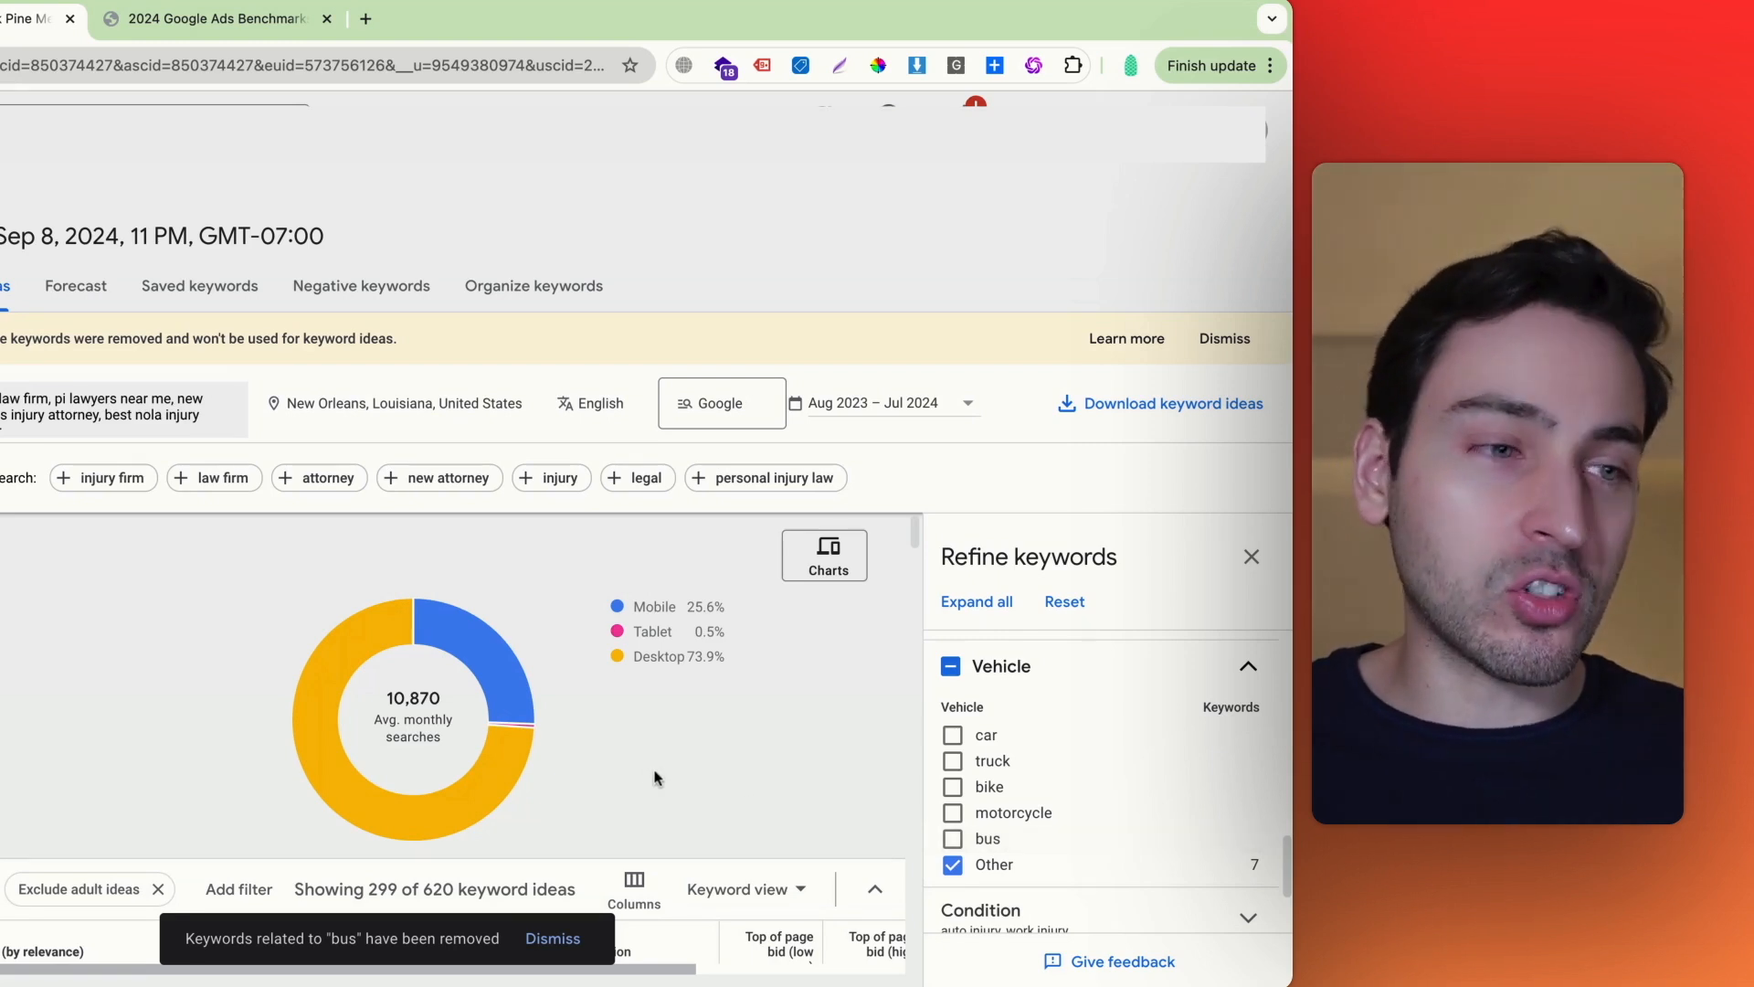
Expand the Condition, Industry and Others refinements, exclude the morgan law keywords under Others, and close the keyword refinement
{"action": "scroll", "coordinate": [1087, 813], "scroll_direction": "down", "scroll_amount": 3}
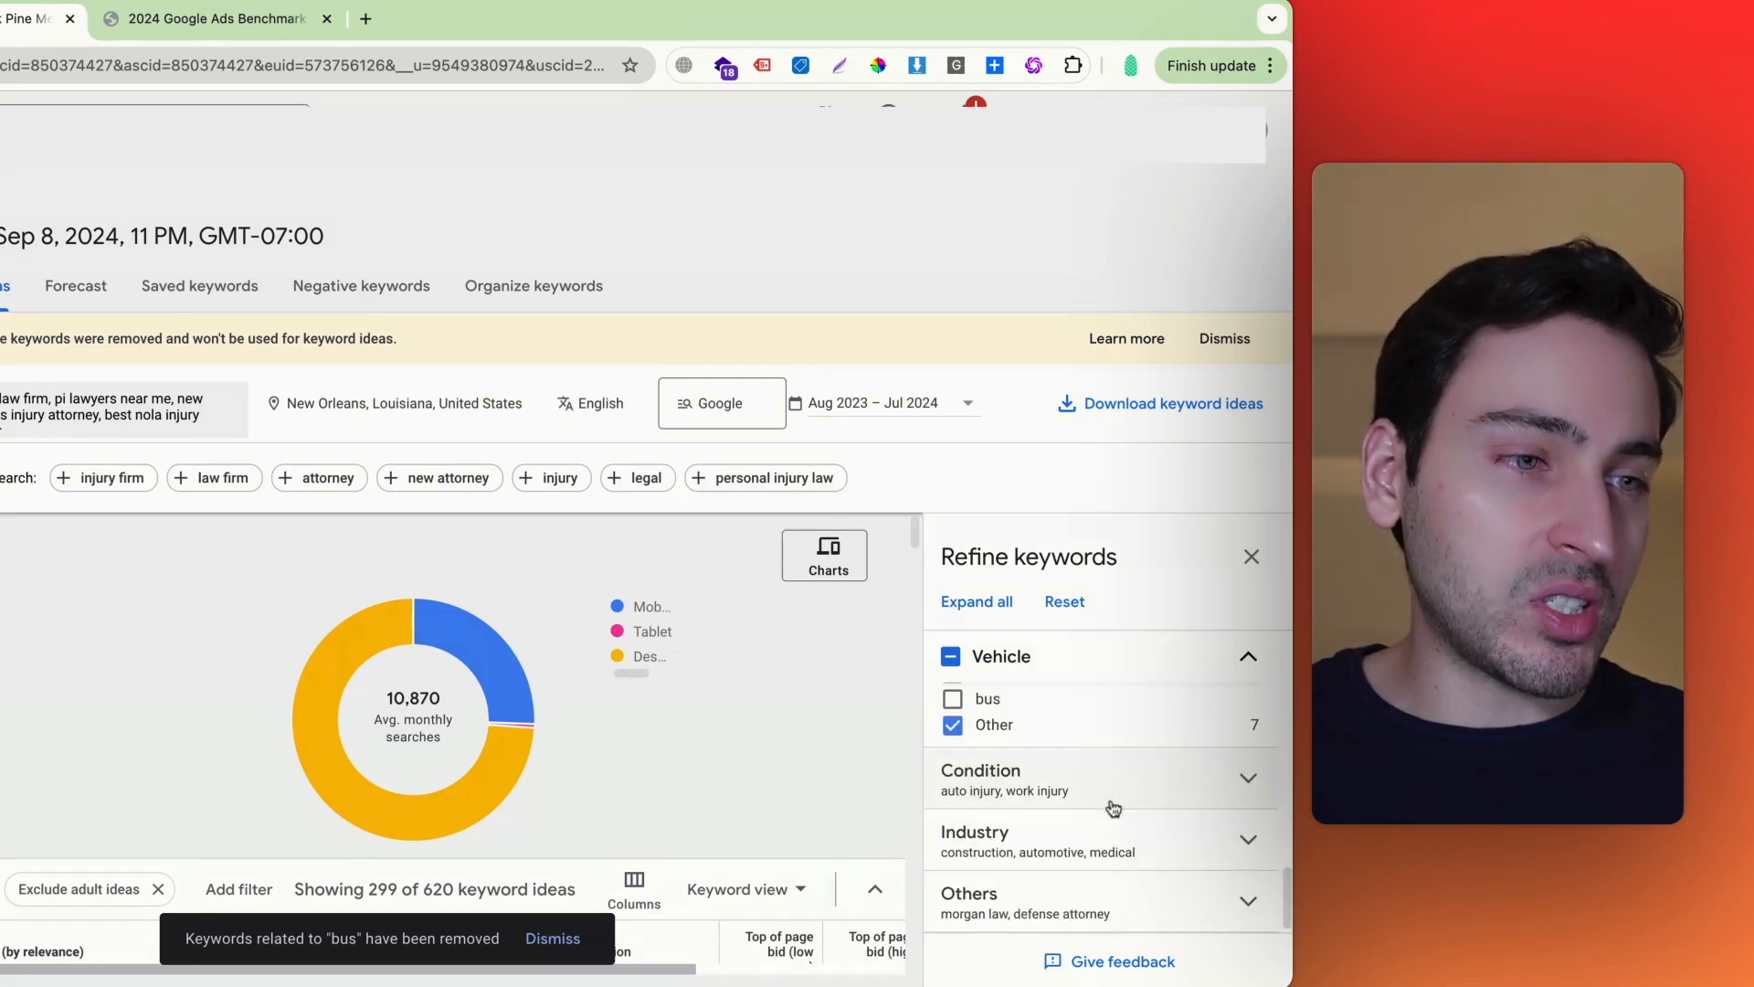
{"action": "left_click", "coordinate": [1108, 804]}
{"action": "scroll", "coordinate": [1017, 826], "scroll_direction": "down", "scroll_amount": 1}
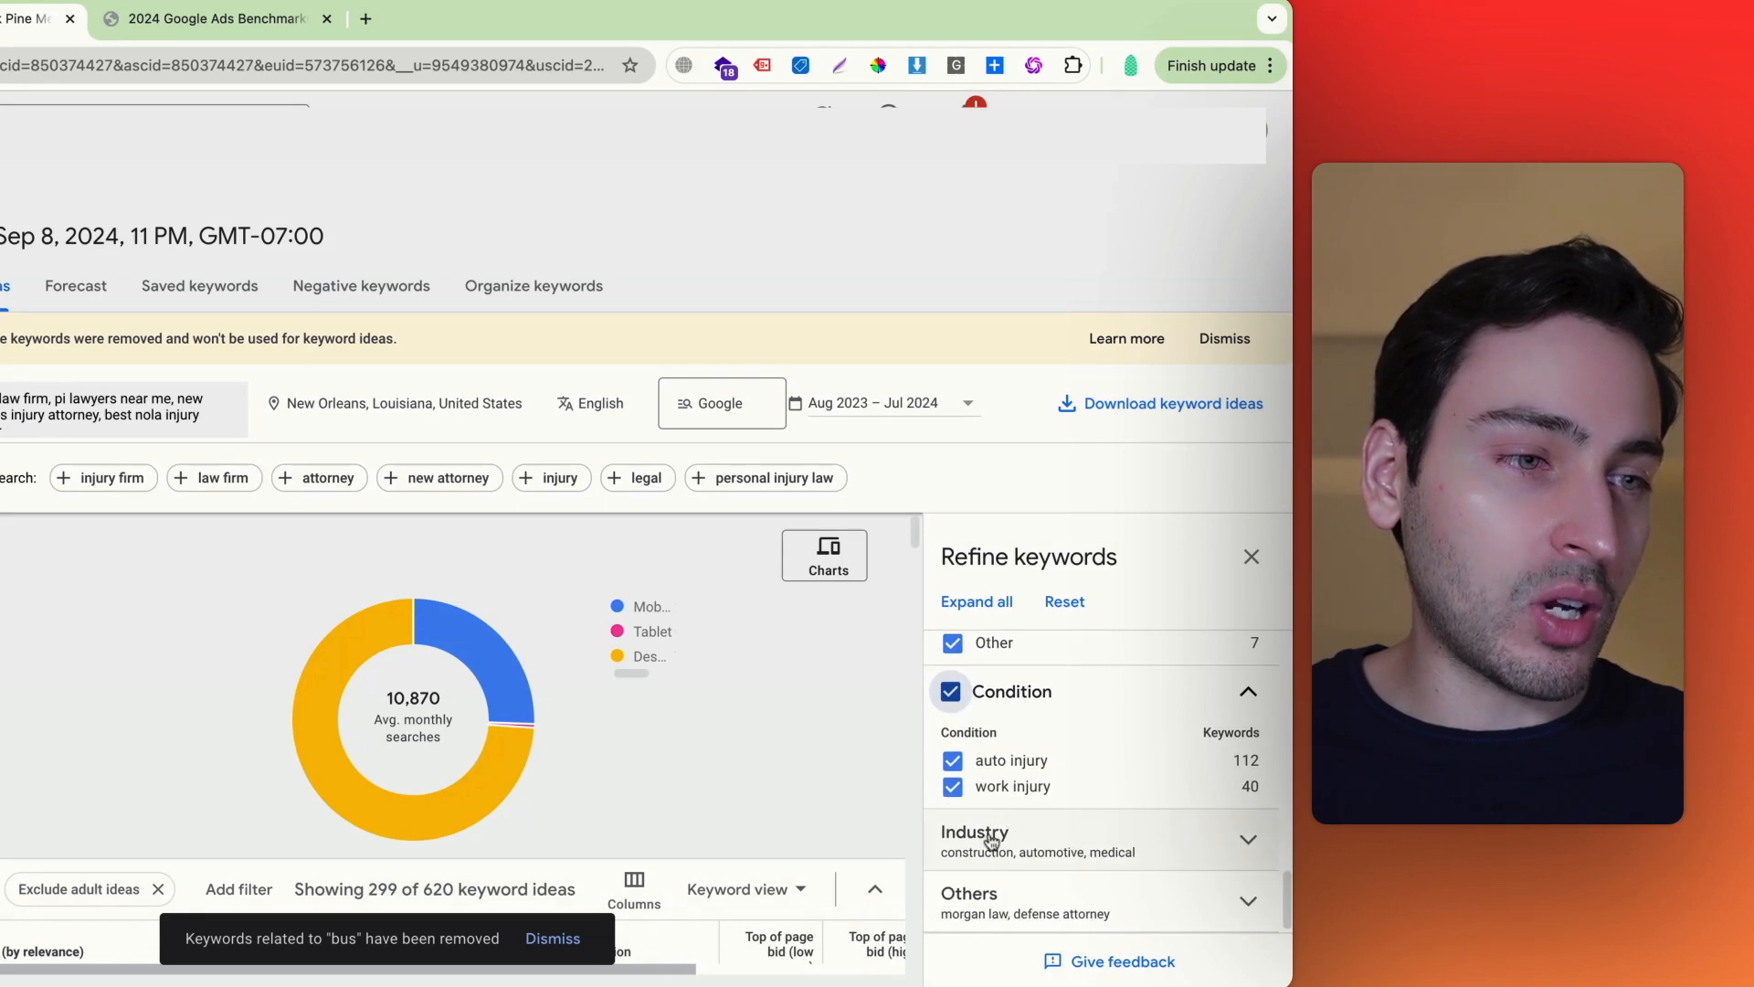
{"action": "left_click", "coordinate": [1000, 835]}
{"action": "left_click", "coordinate": [1029, 904]}
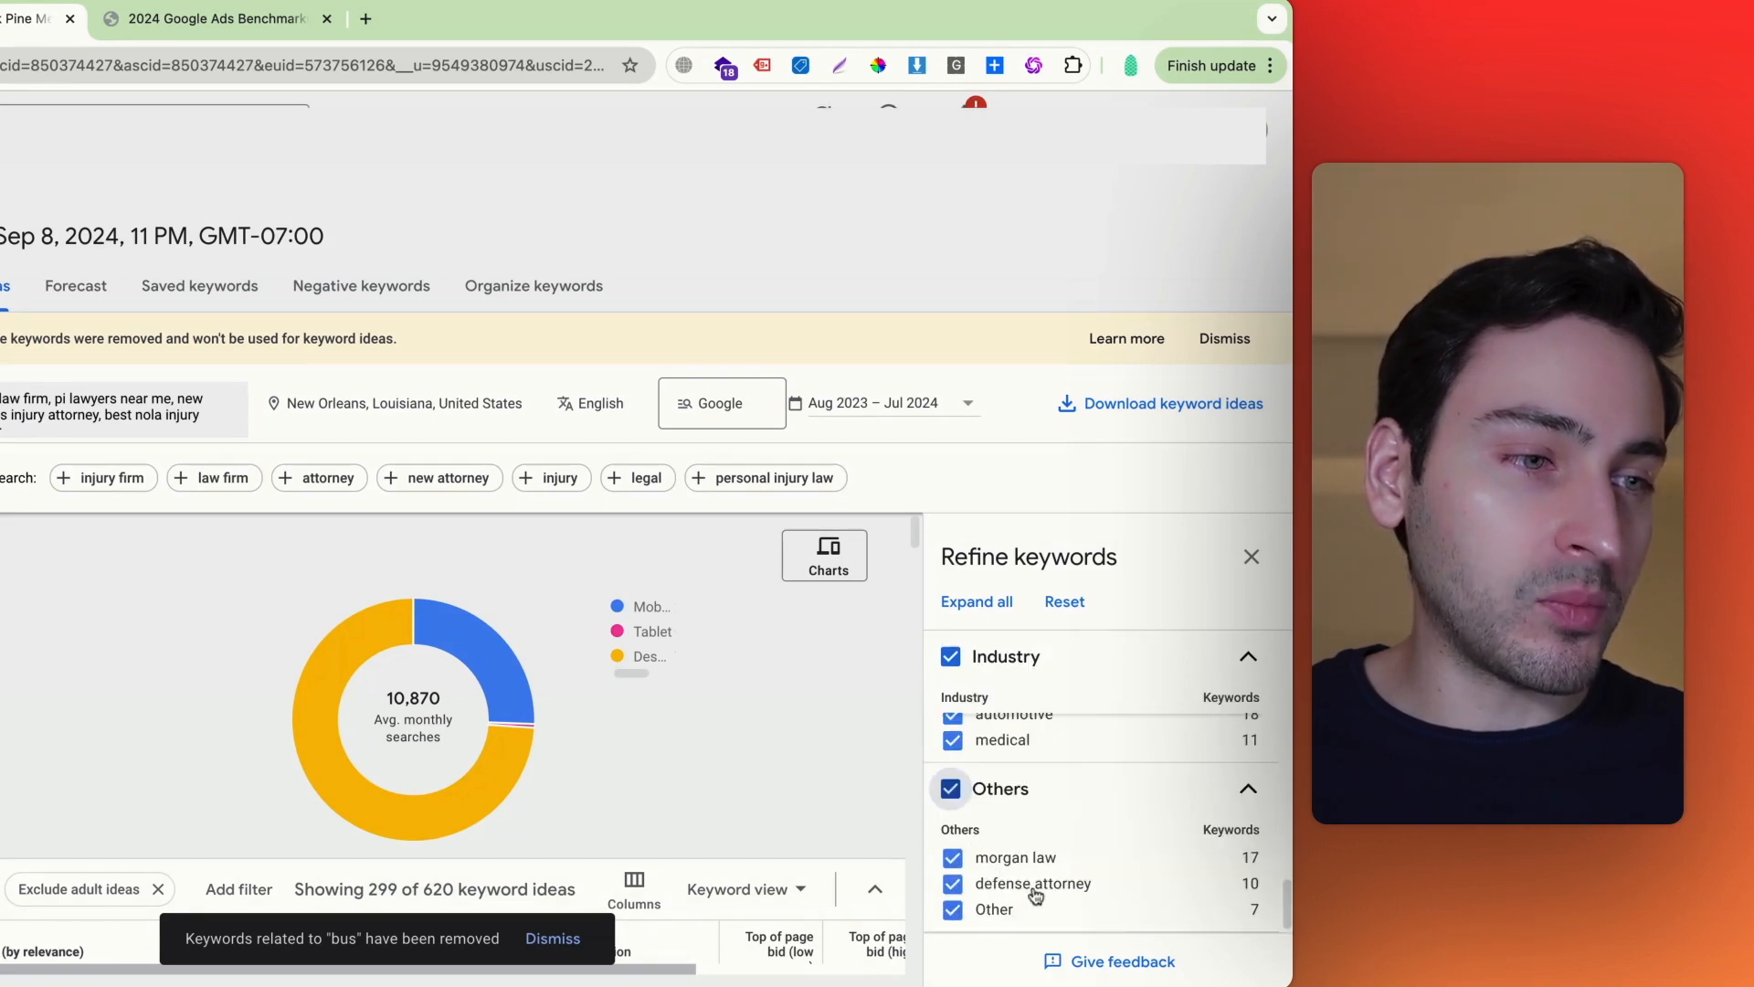
{"action": "left_click", "coordinate": [953, 859]}
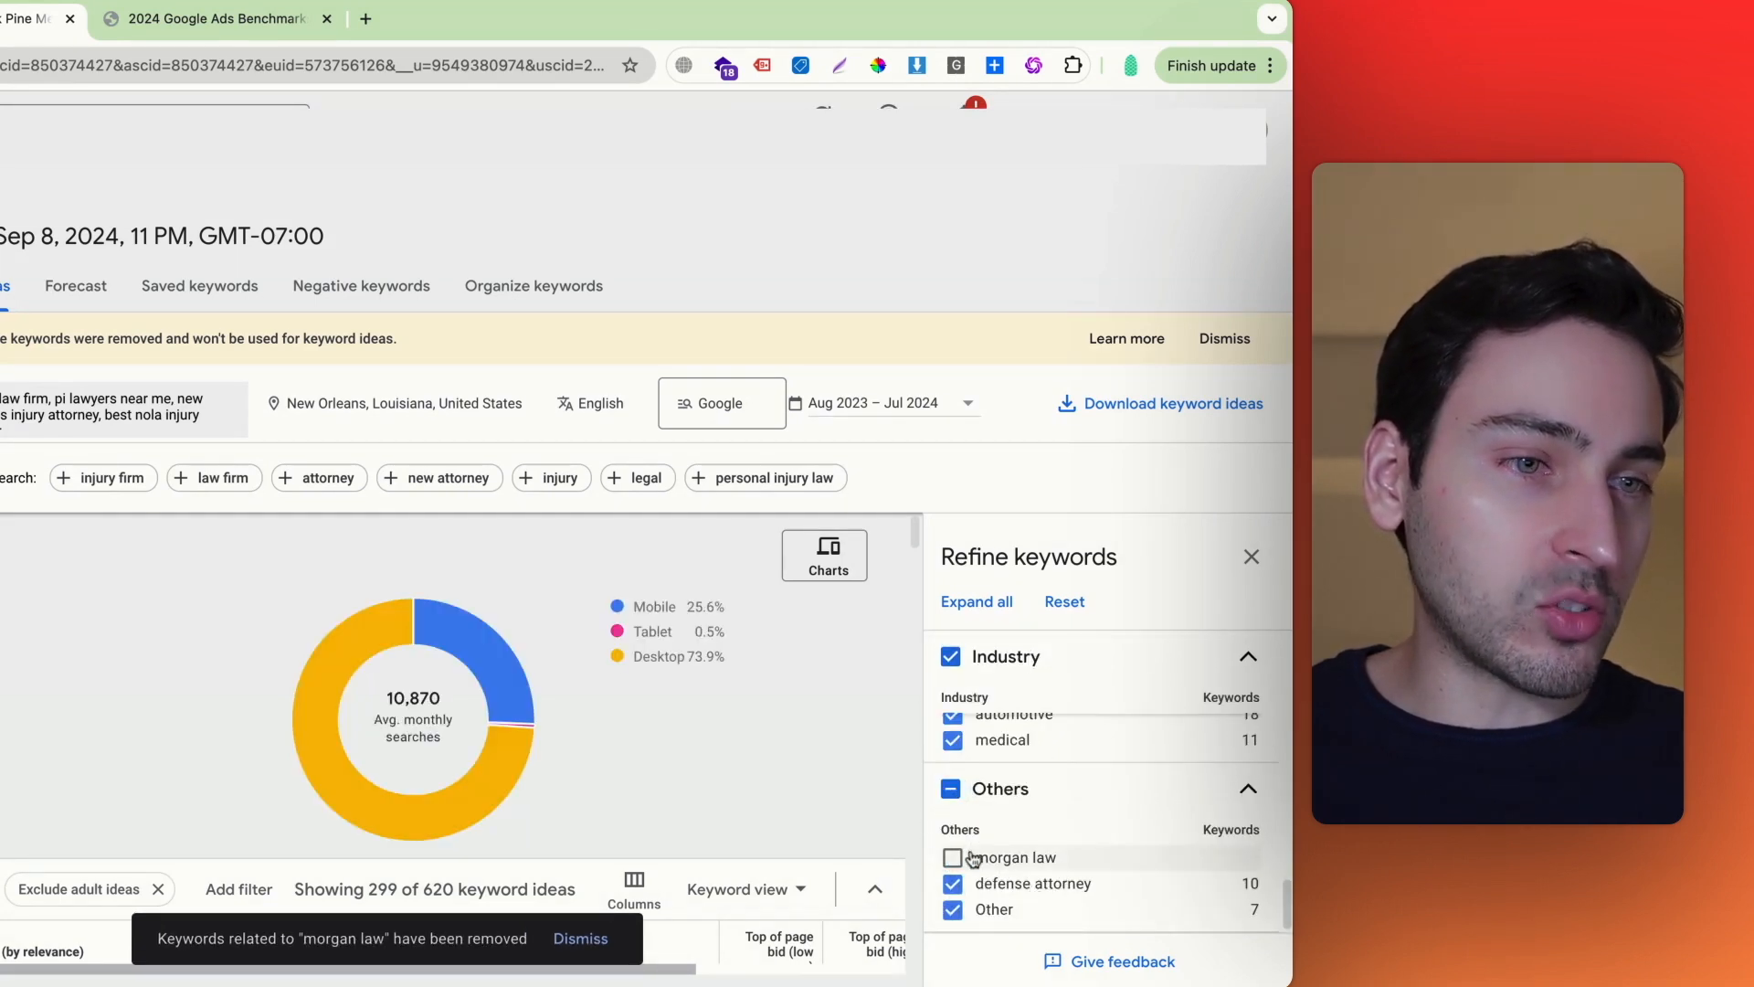
{"action": "left_click", "coordinate": [1252, 570]}
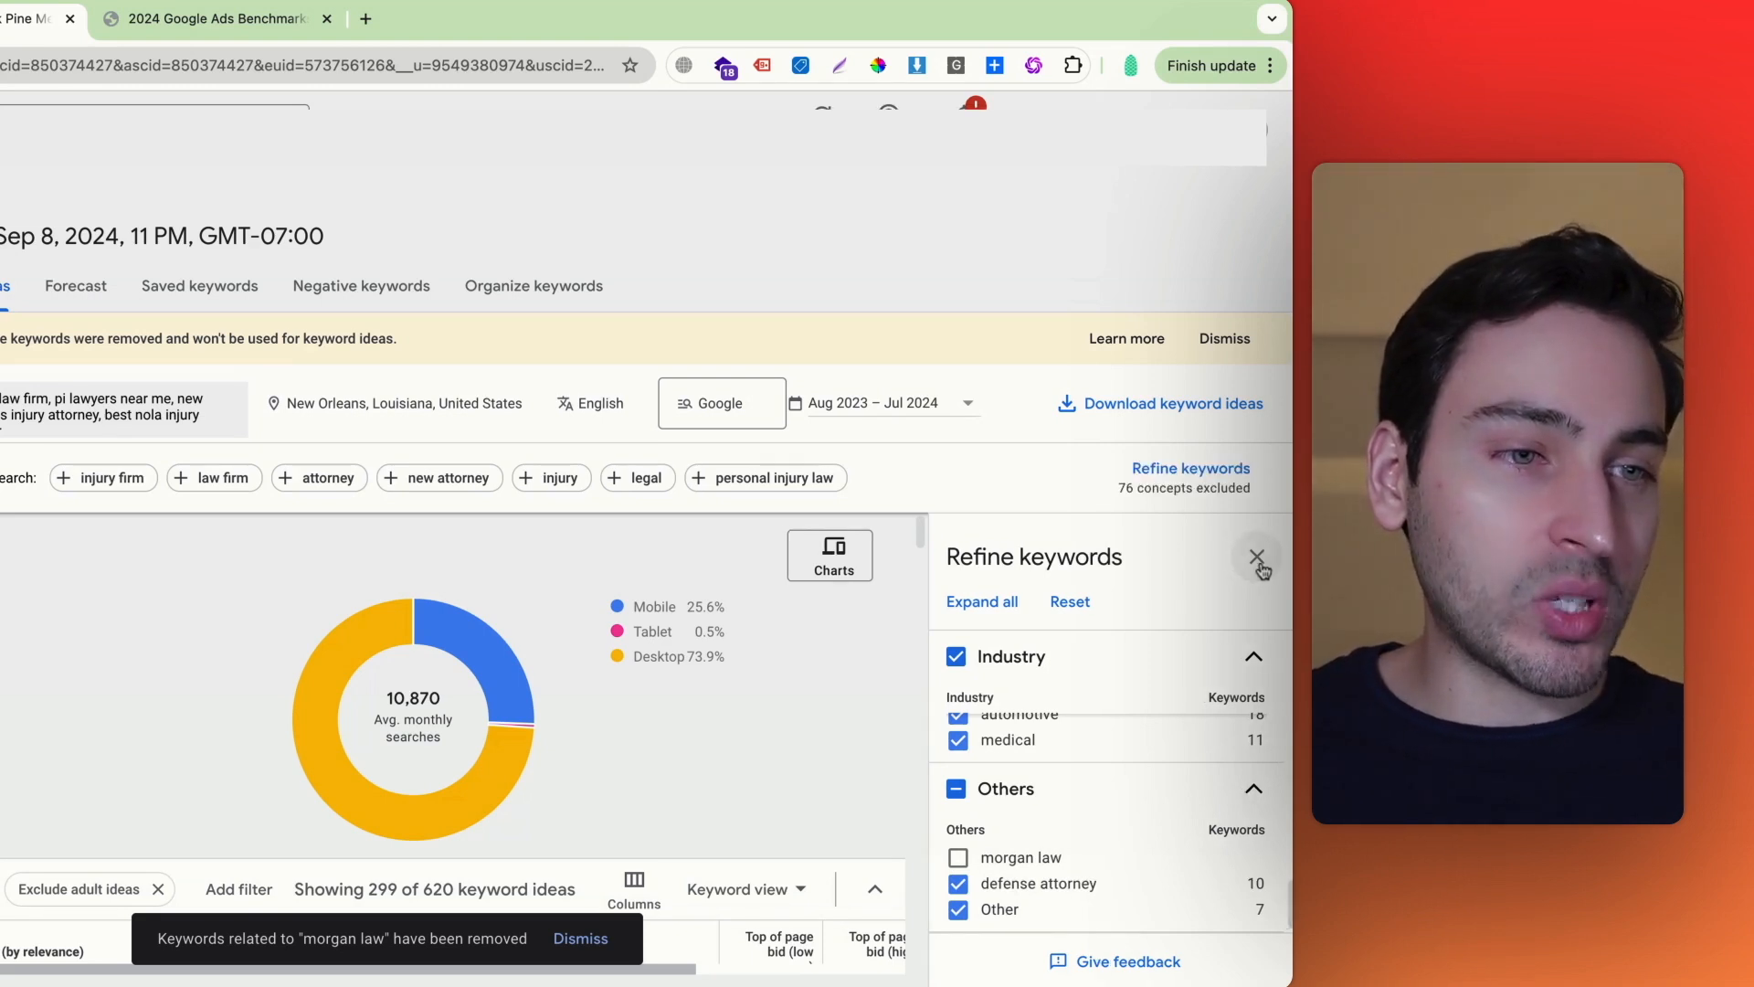
View the search volume trends for the refined keywords, and return the chart to the breakdown by platforms
{"action": "left_click", "coordinate": [1193, 553]}
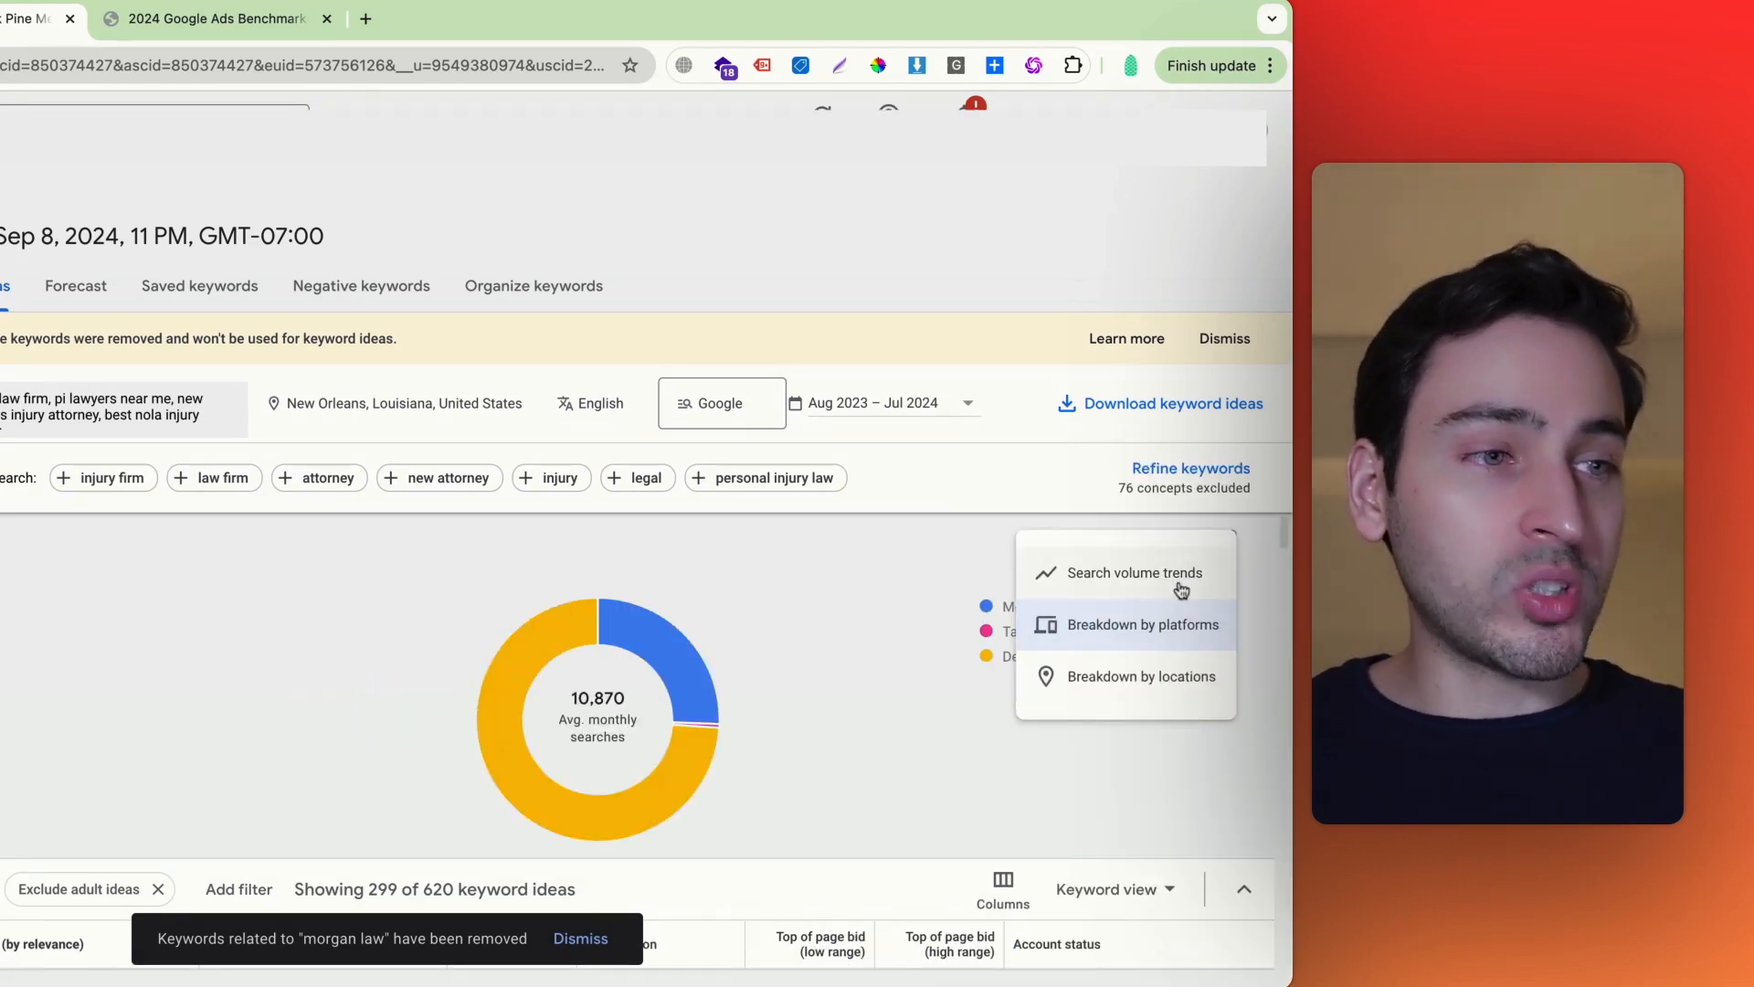
{"action": "left_click", "coordinate": [1131, 583]}
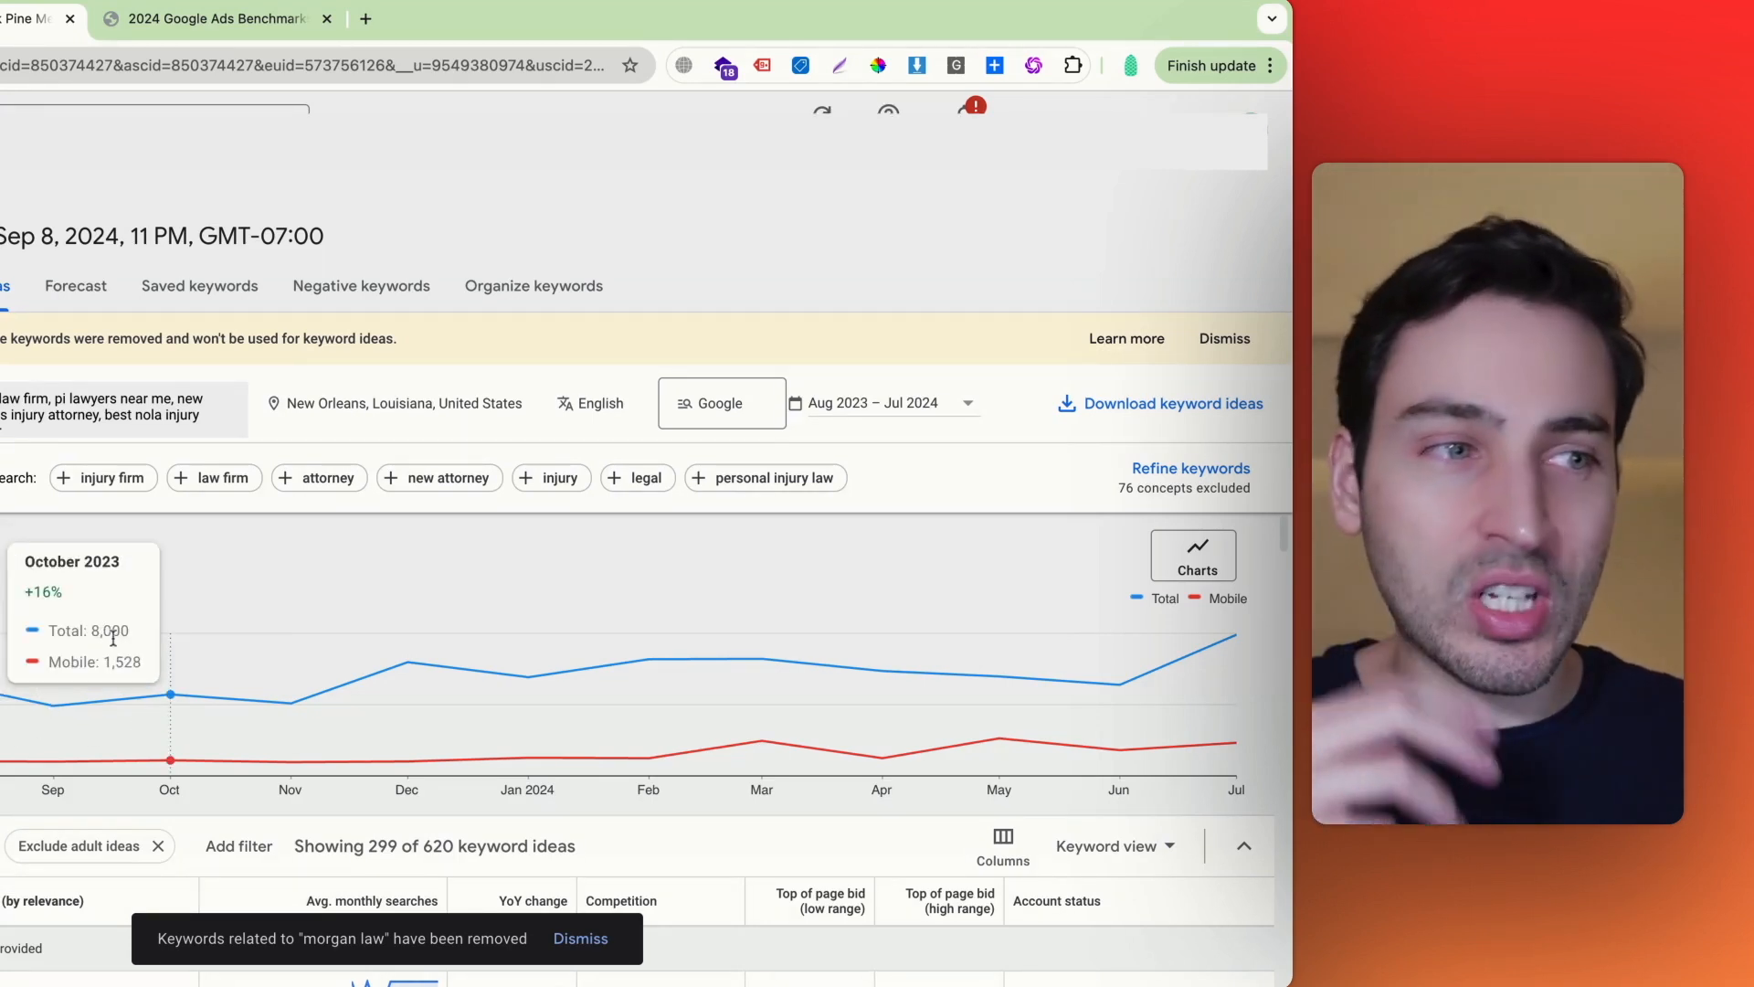
{"action": "left_click", "coordinate": [1198, 568]}
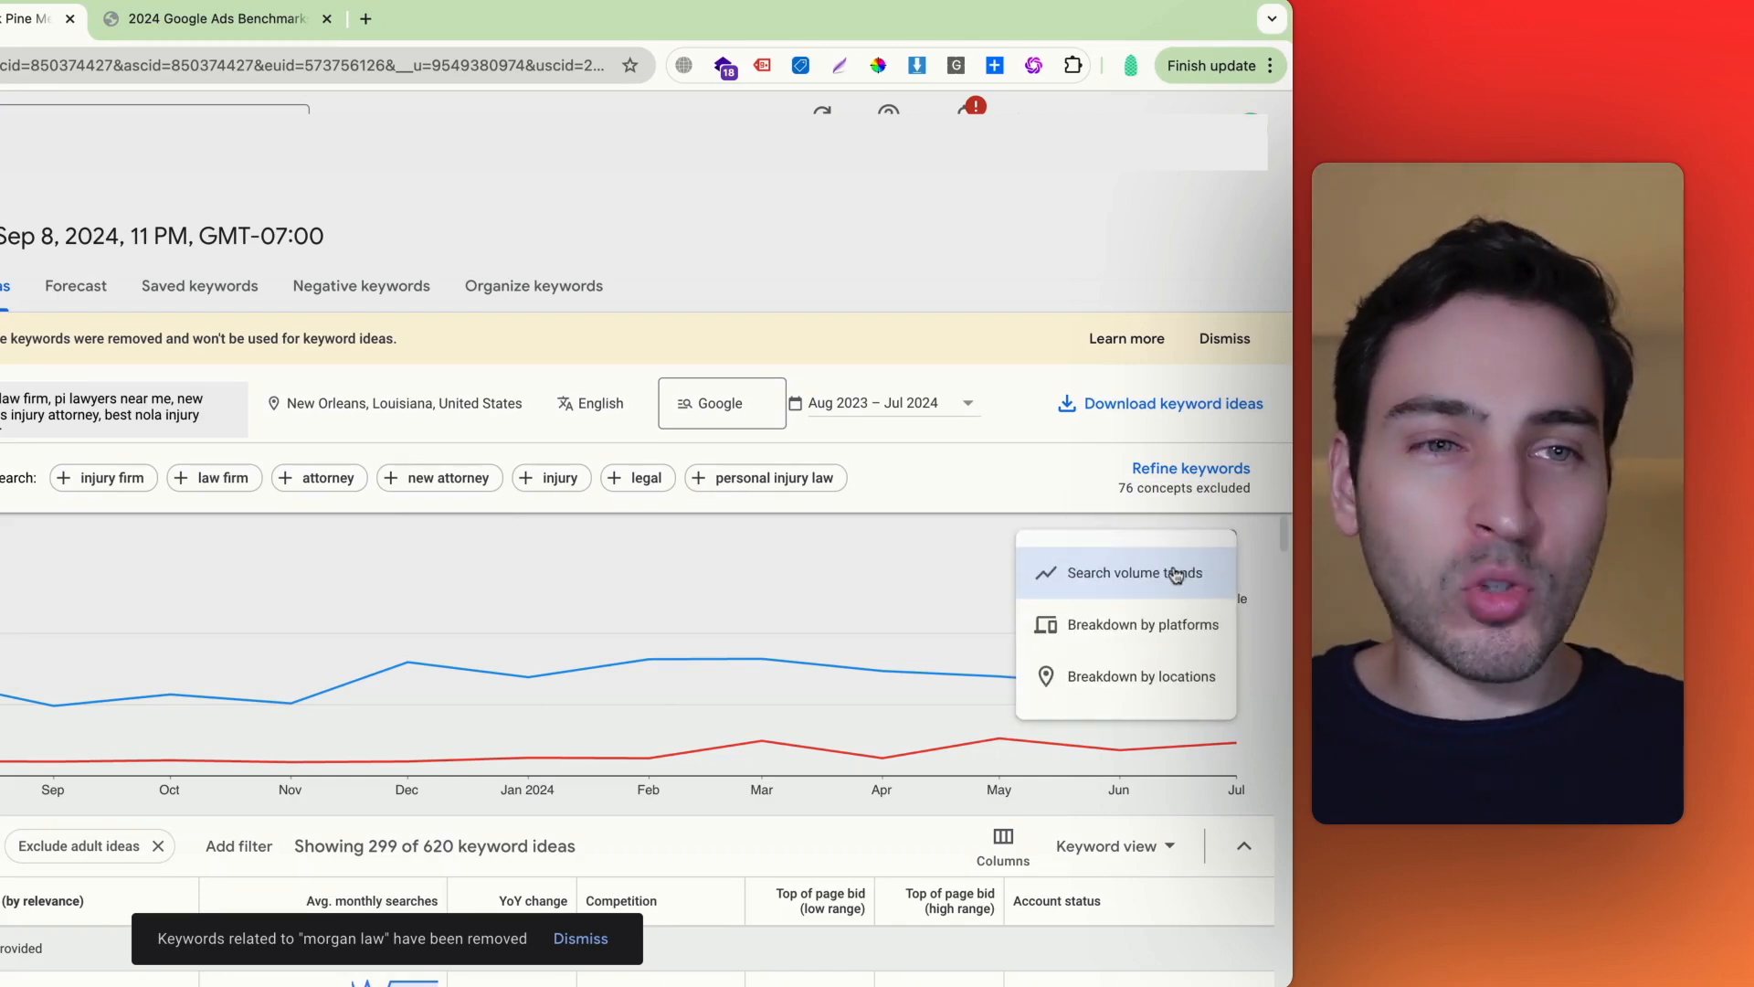
{"action": "left_click", "coordinate": [1125, 623]}
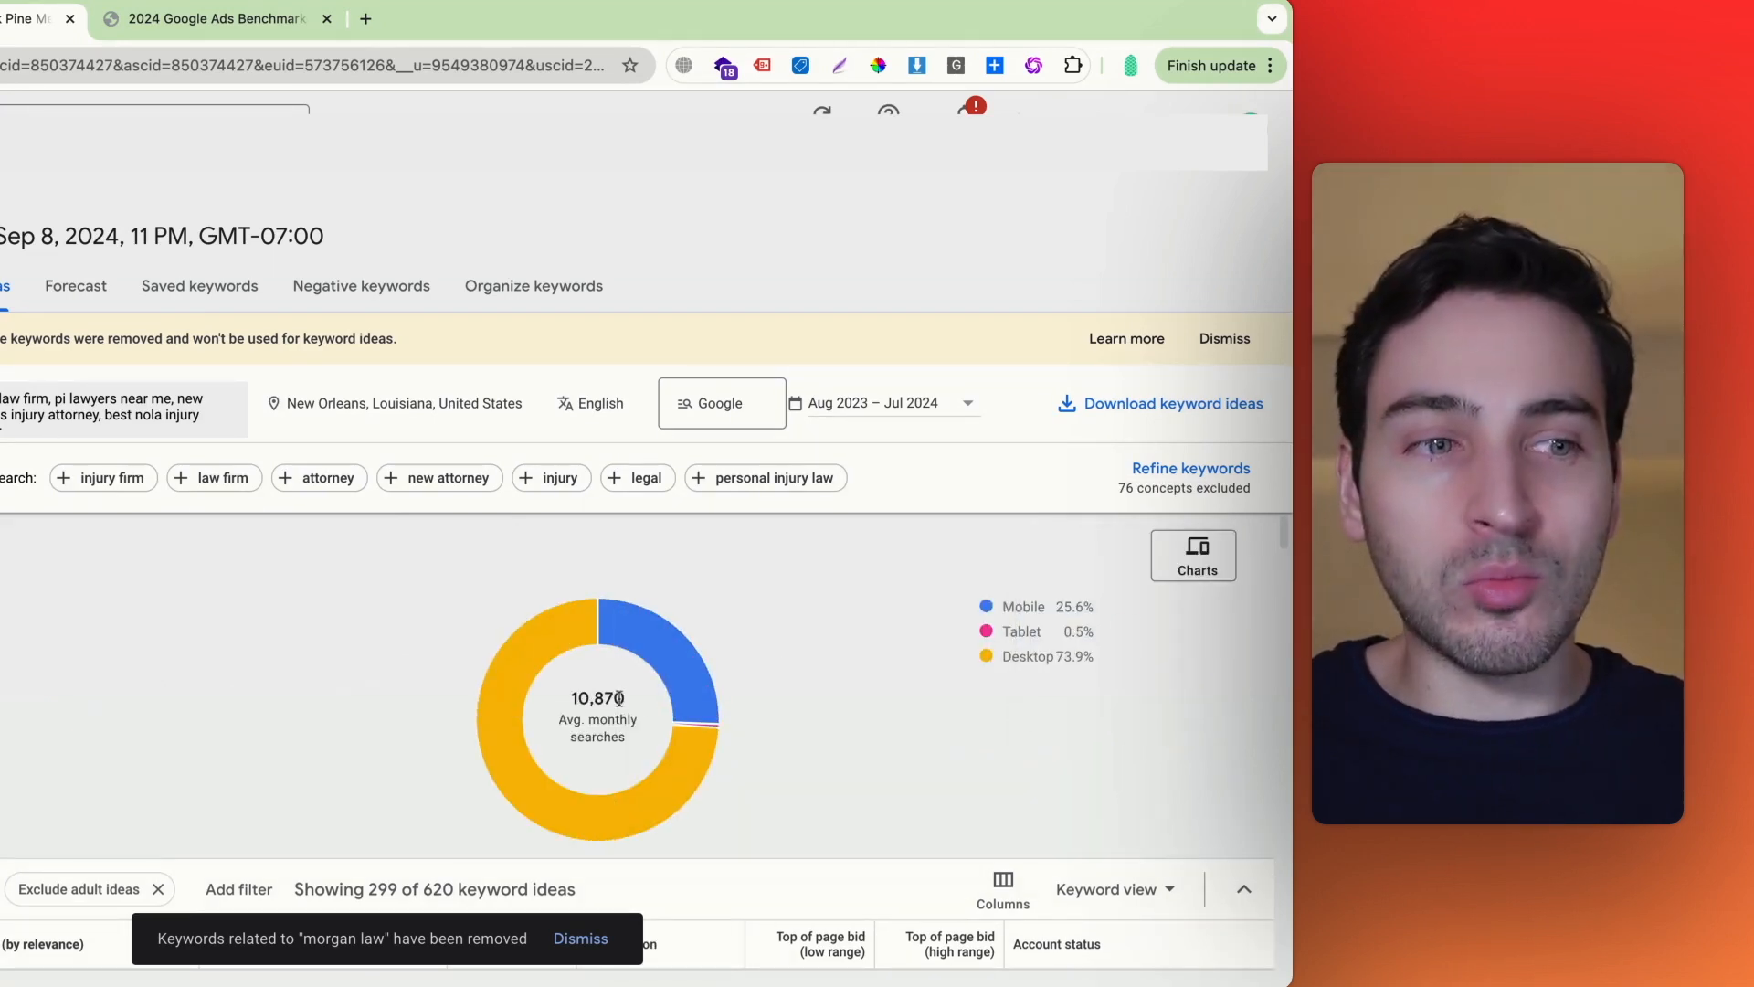
Copy the average monthly searches total of 10,870 from the platform chart into the calculator's Avg. Monthly Searches value
{"action": "double_click", "coordinate": [589, 704]}
{"action": "key", "text": "ctrl+c"}
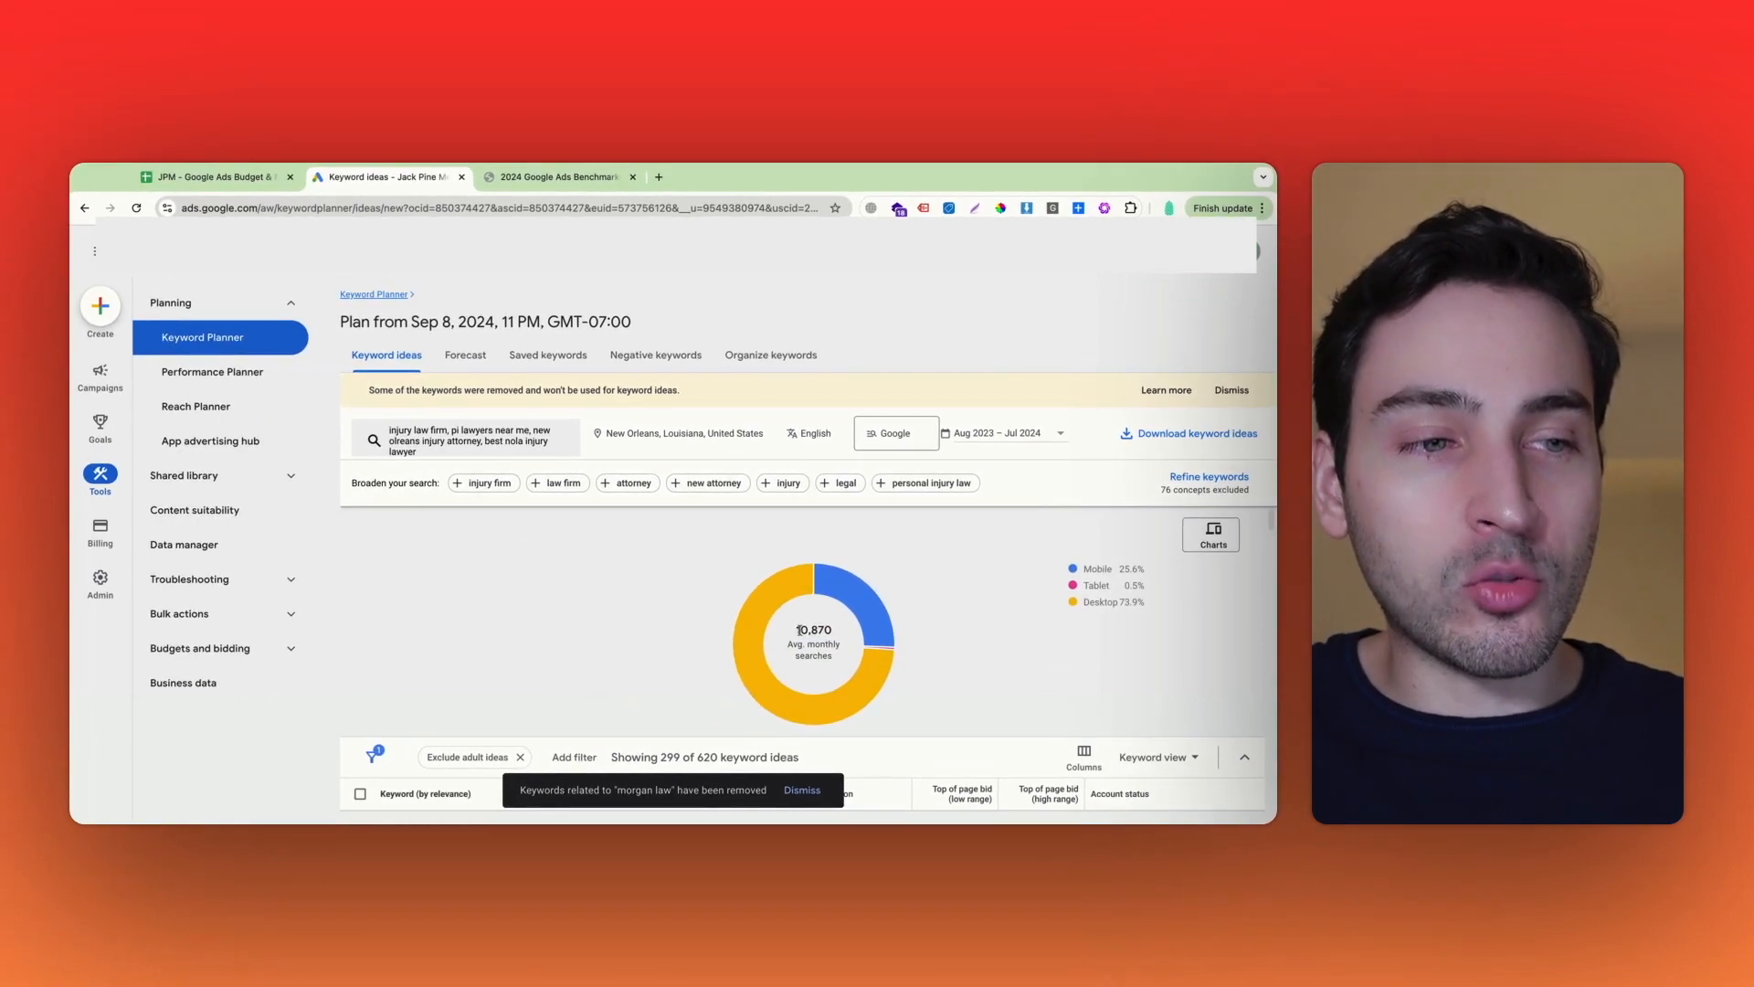
{"action": "left_click", "coordinate": [853, 629]}
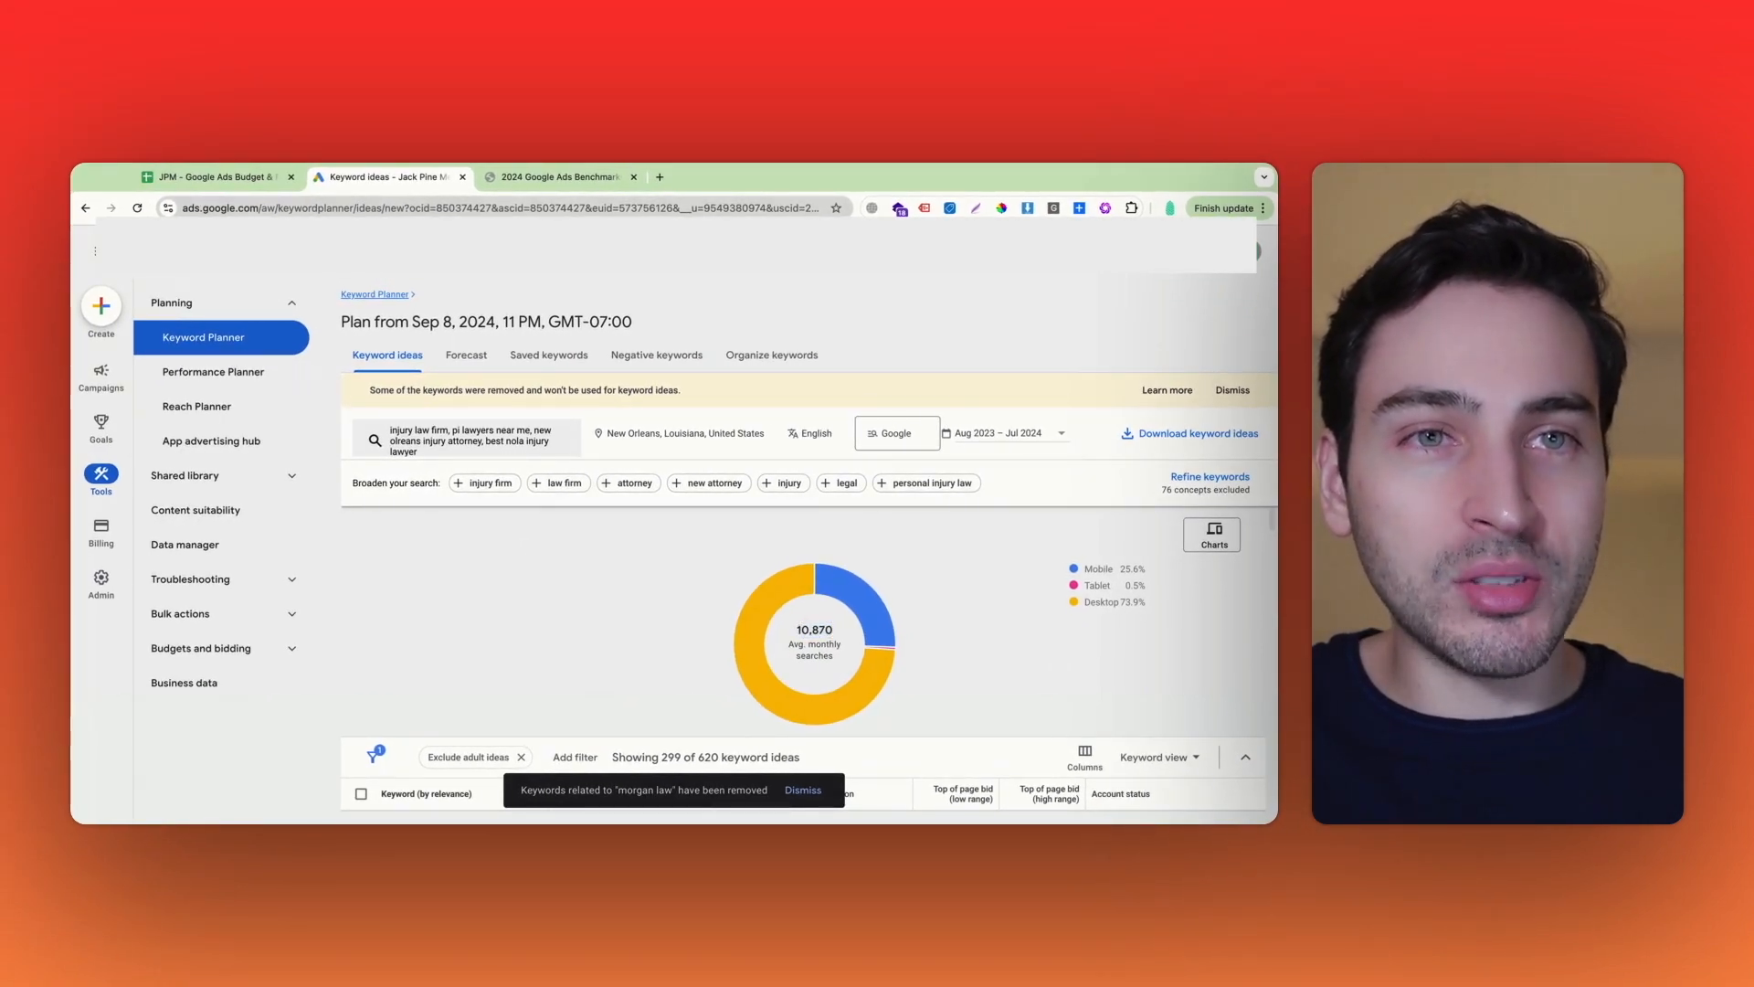
{"action": "left_click", "coordinate": [236, 179]}
{"action": "left_click", "coordinate": [290, 399]}
{"action": "key", "text": "ctrl+v"}
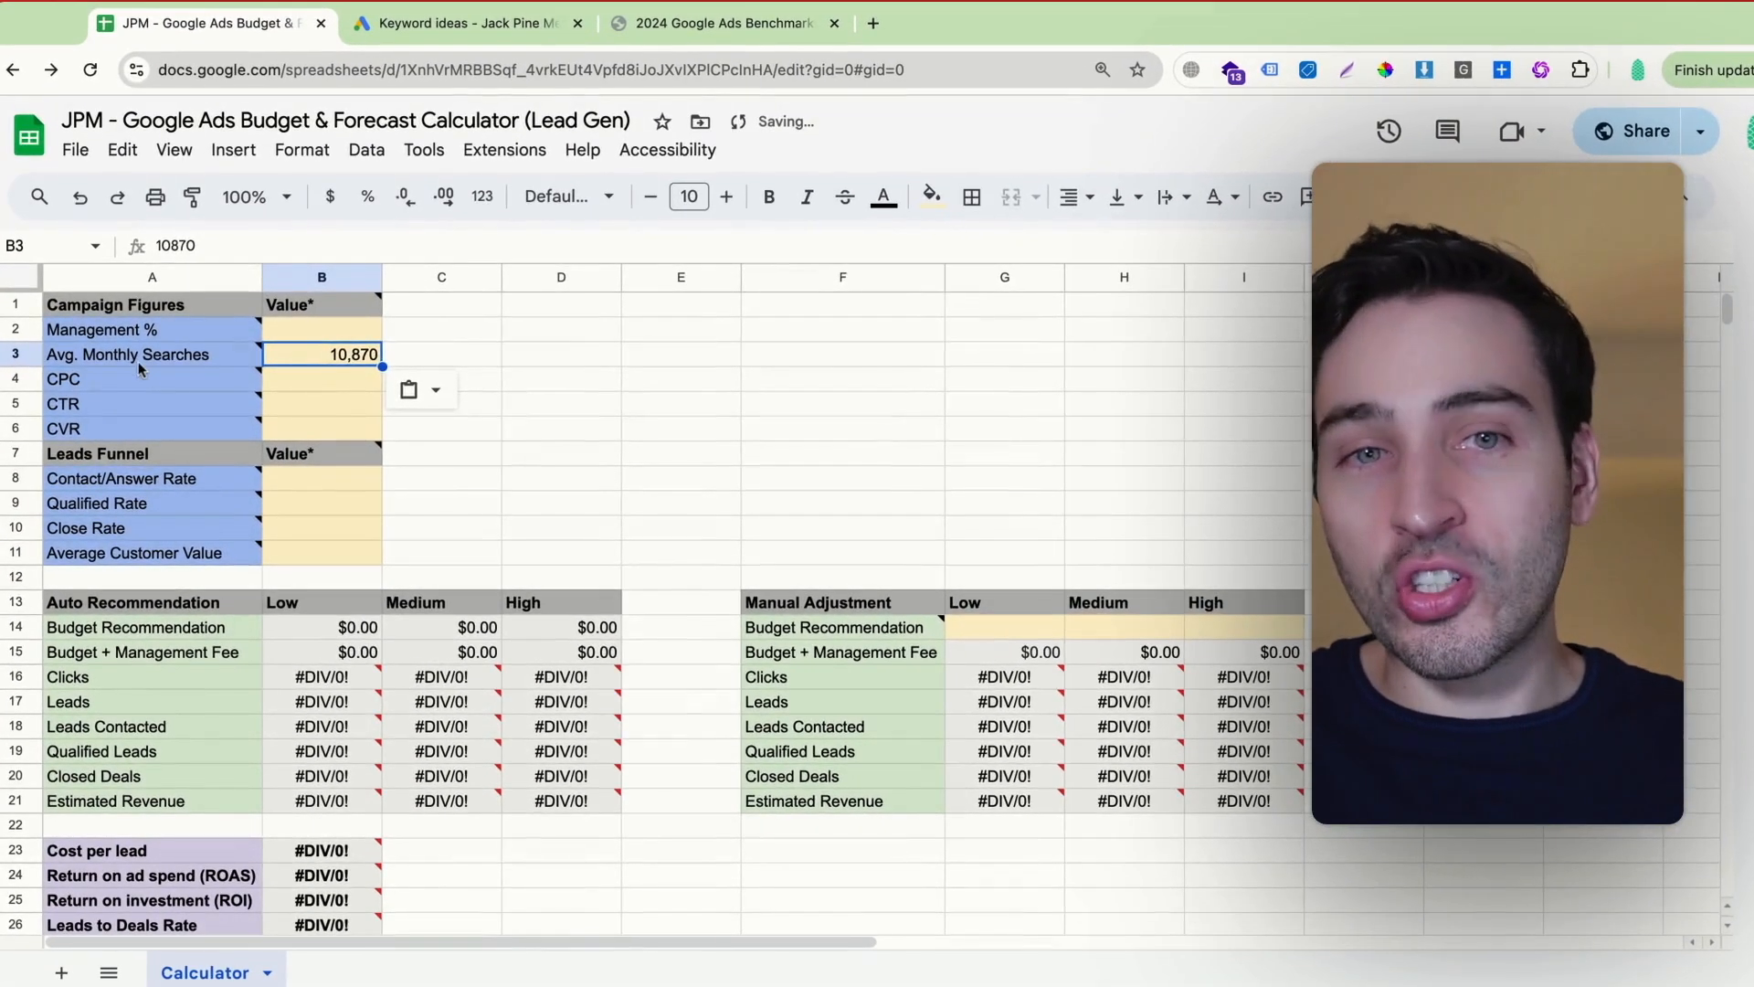
{"action": "mouse_move", "coordinate": [137, 366]}
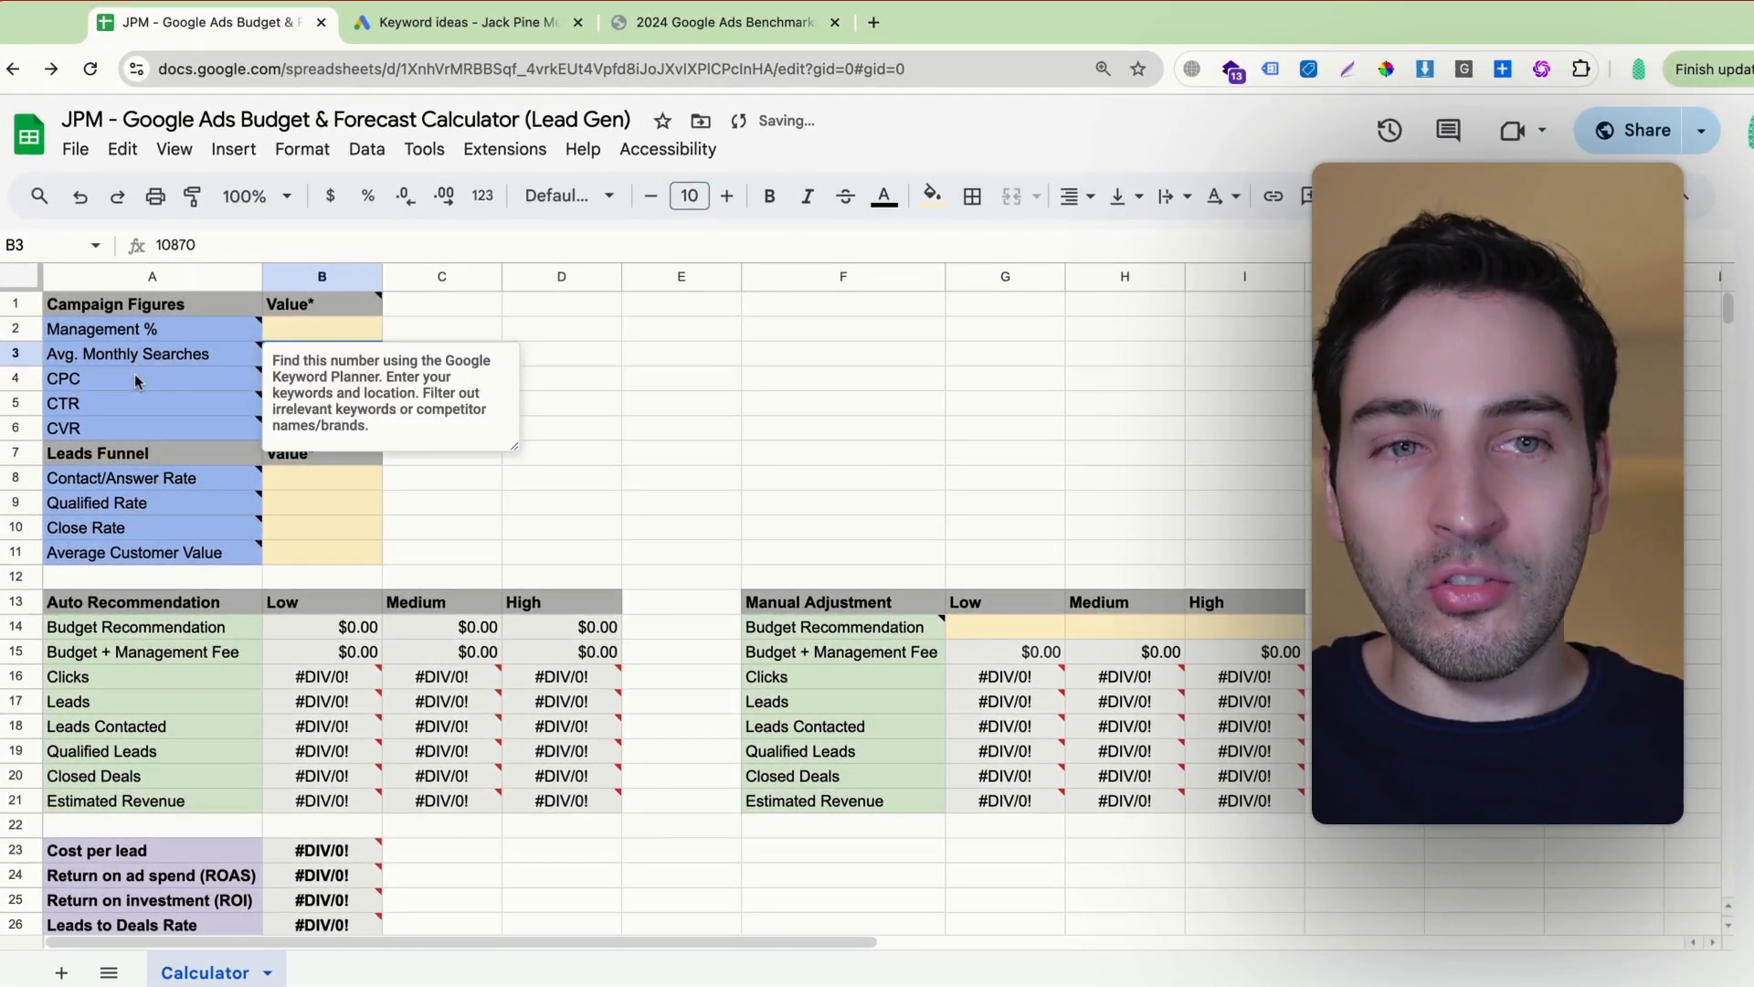
{"action": "left_click", "coordinate": [768, 355]}
Select the calculator's CPC value, return to Keyword Planner and sort the keyword ideas by highest average monthly searches
{"action": "left_click", "coordinate": [344, 382]}
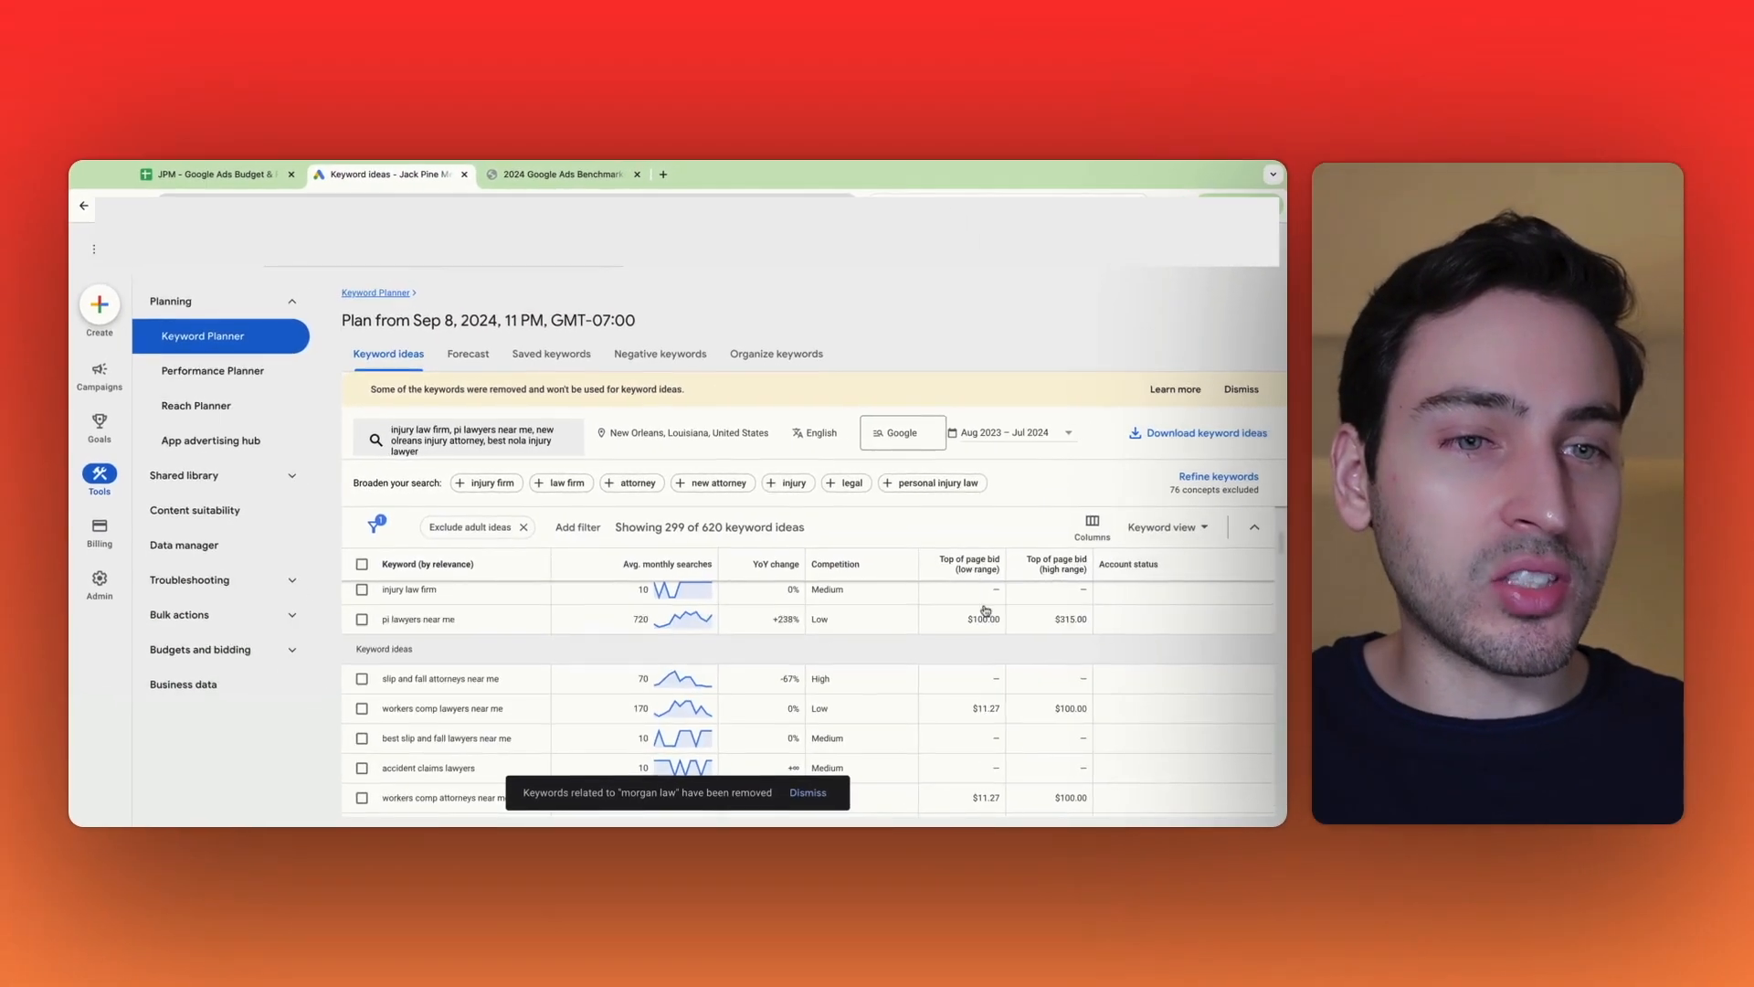
{"action": "scroll", "coordinate": [940, 630], "scroll_direction": "up", "scroll_amount": 1}
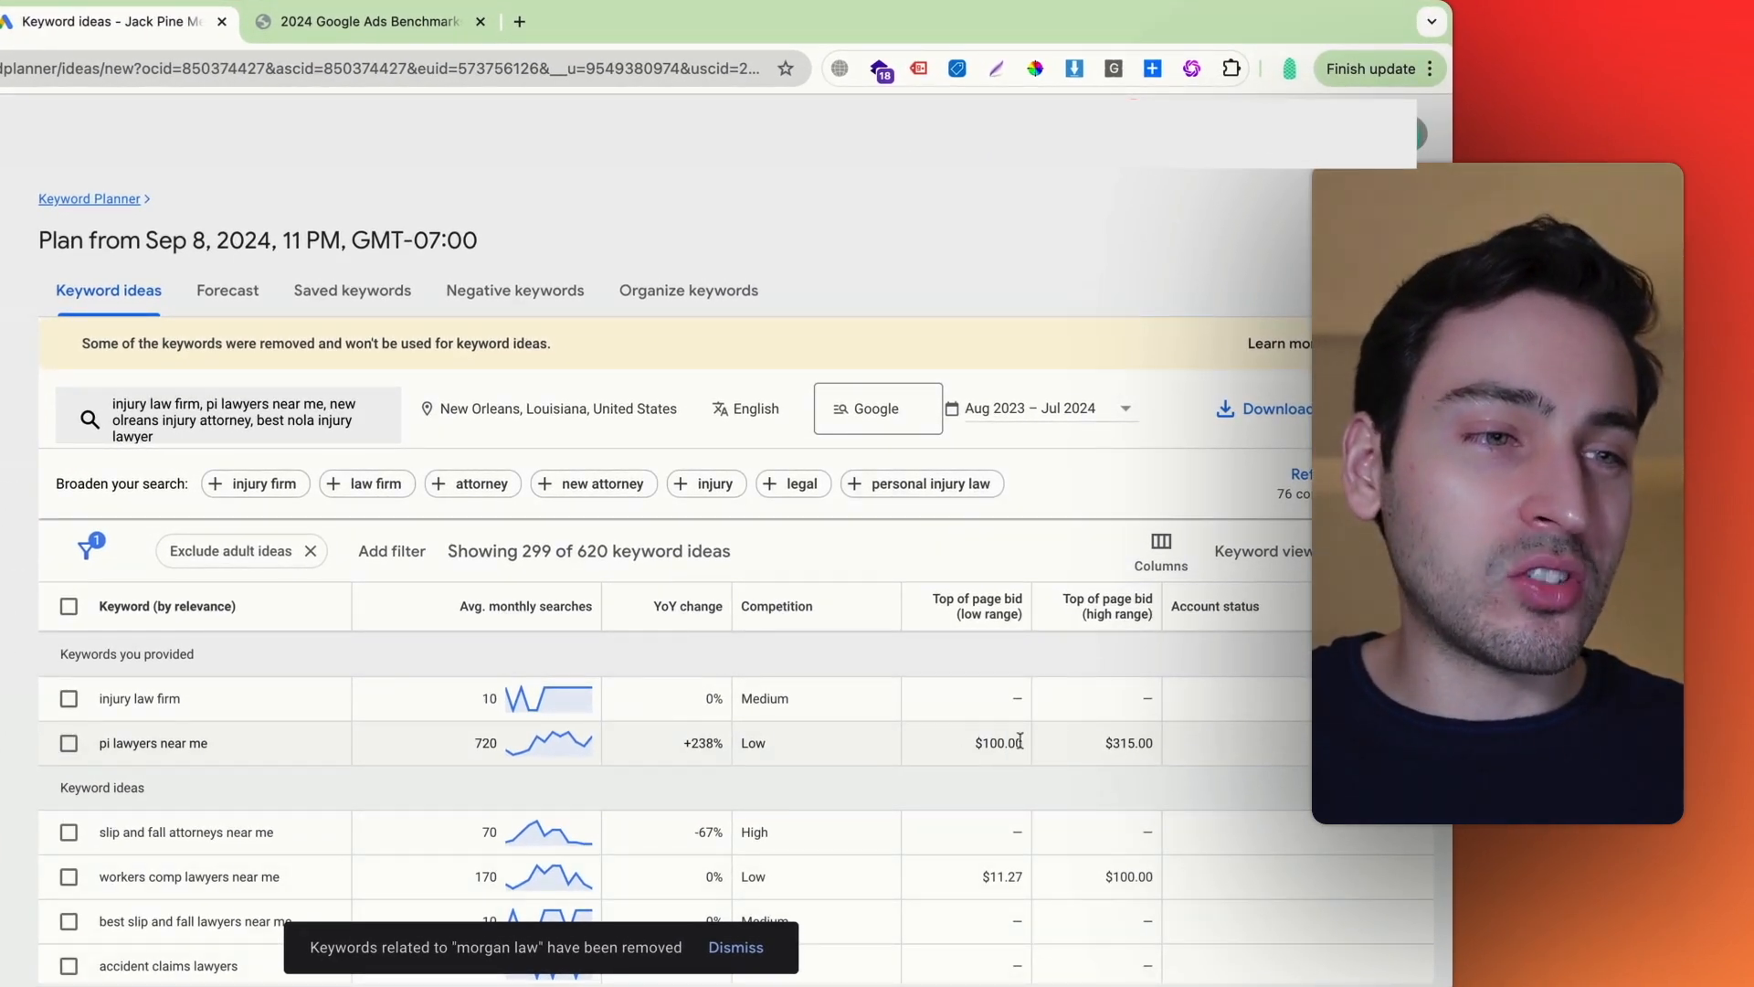
{"action": "scroll", "coordinate": [1020, 740], "scroll_direction": "down", "scroll_amount": 5}
{"action": "scroll", "coordinate": [992, 667], "scroll_direction": "up", "scroll_amount": 3}
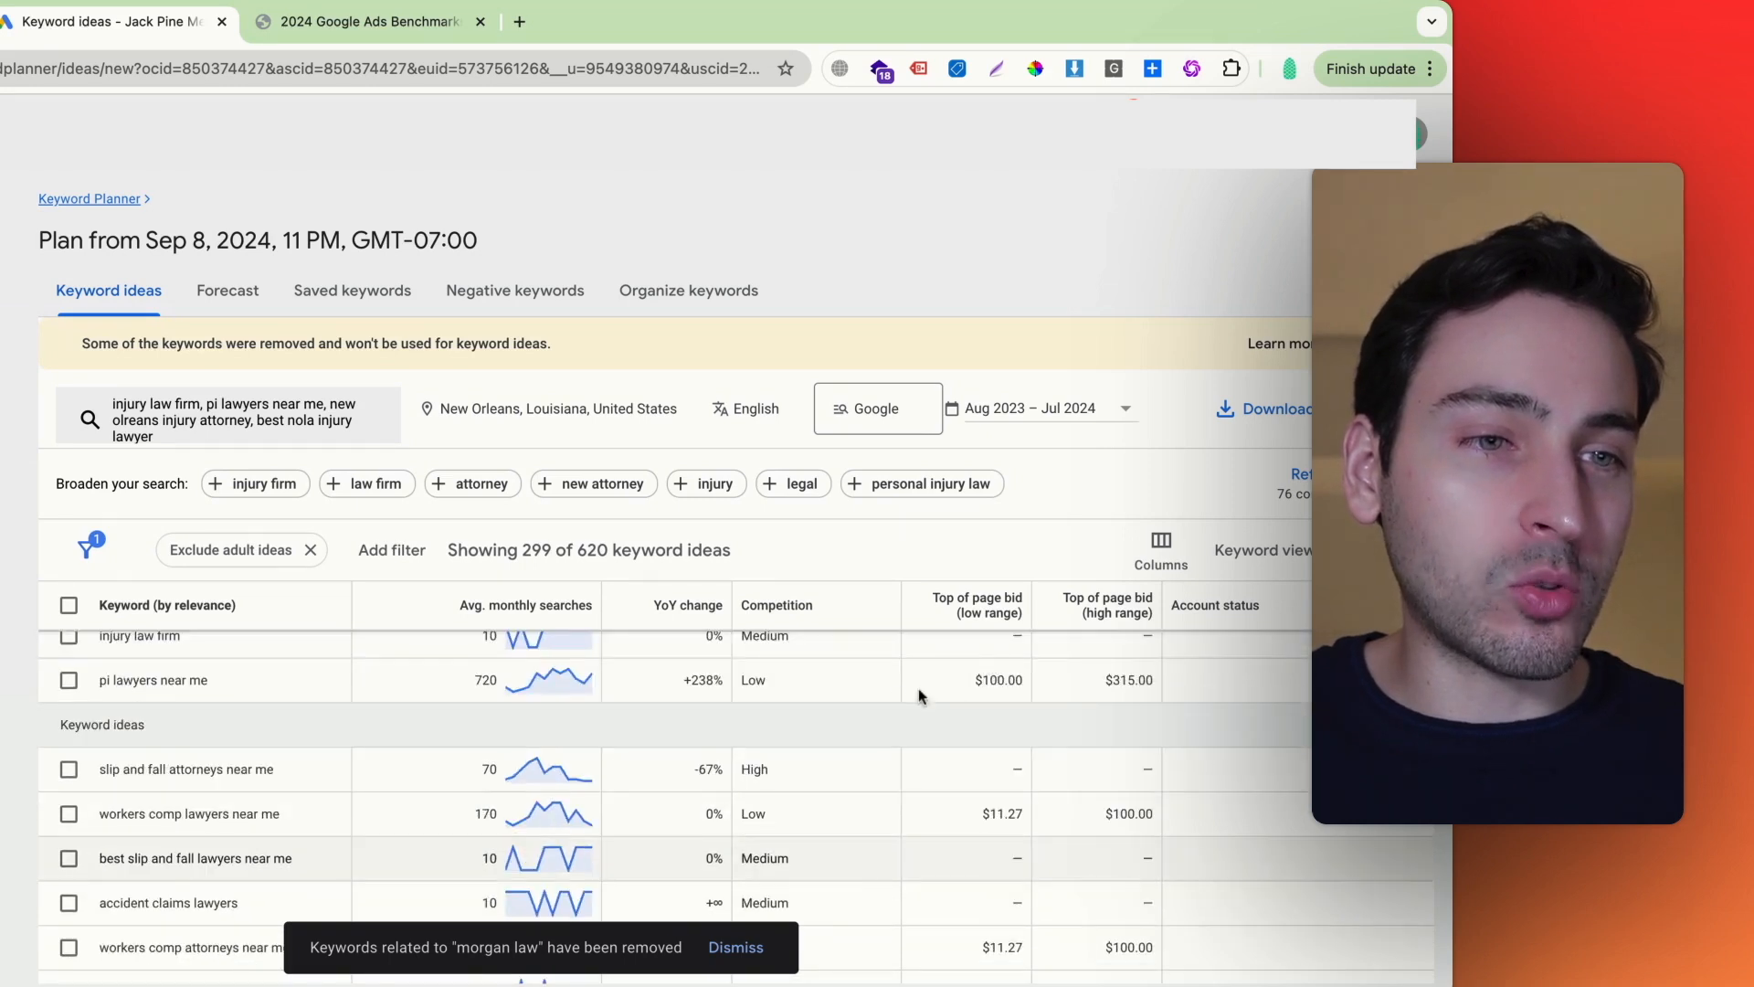
{"action": "scroll", "coordinate": [921, 696], "scroll_direction": "up", "scroll_amount": 2}
{"action": "left_click", "coordinate": [479, 607]}
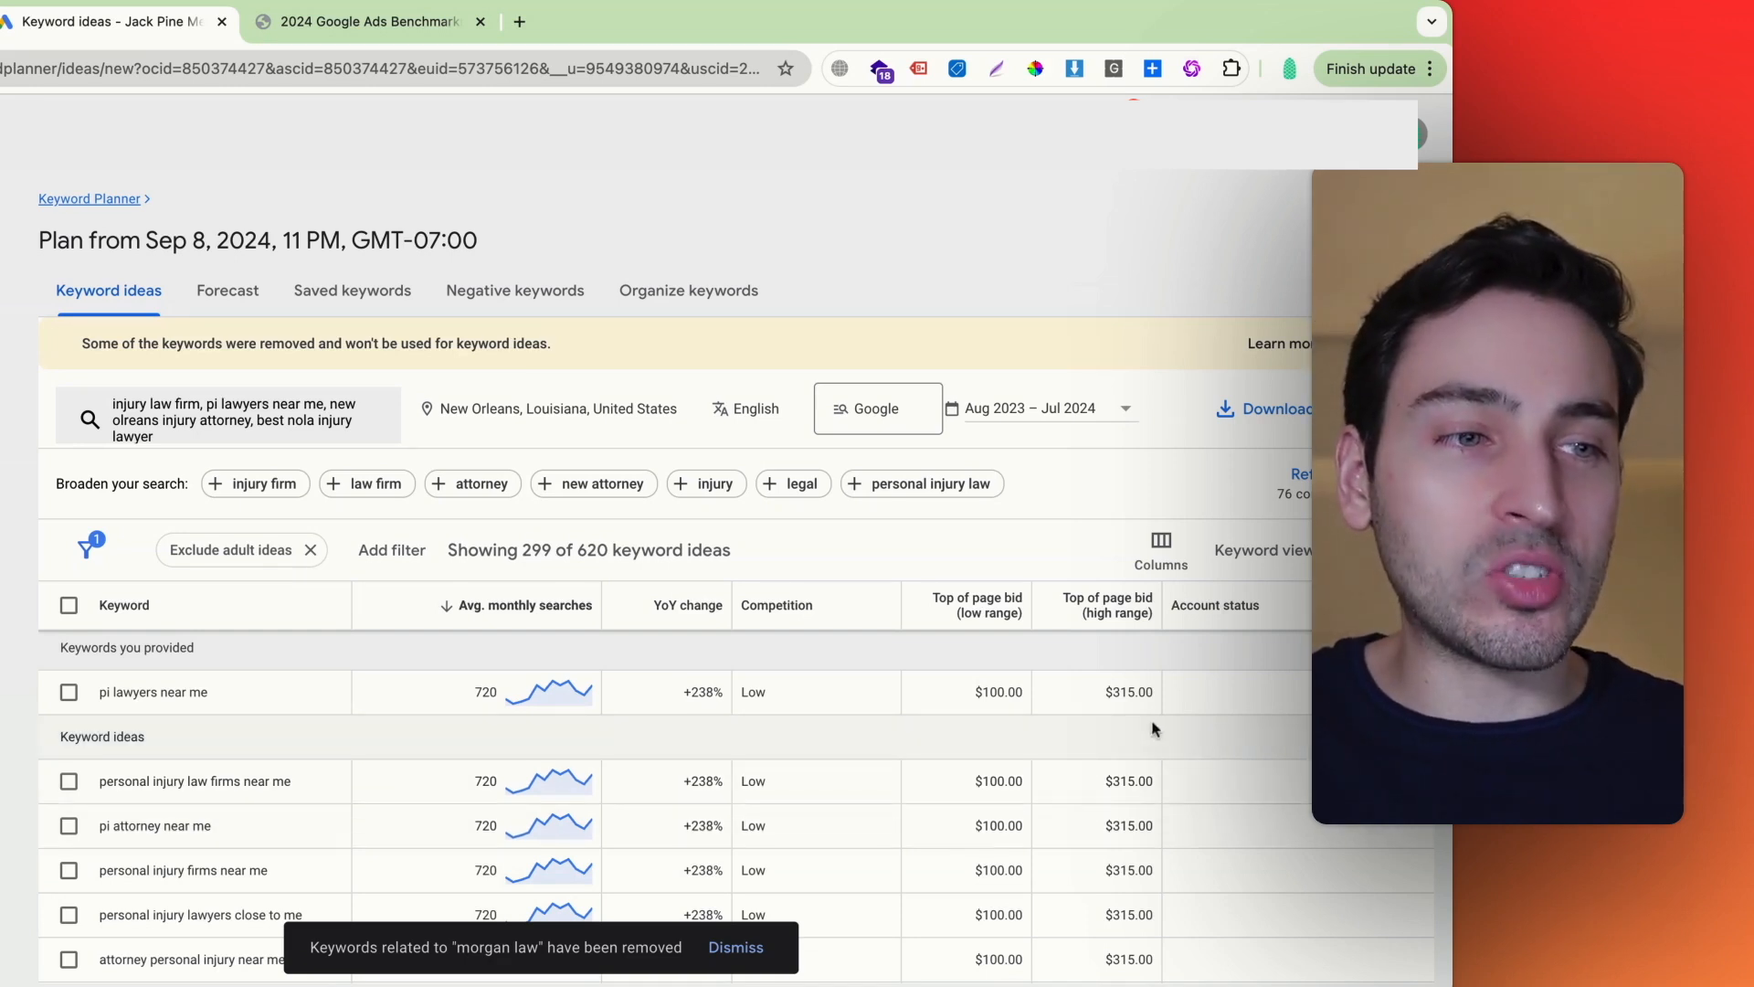
Examine the low-range and high-range top of page bids for the most searched personal injury keywords
{"action": "triple_click", "coordinate": [977, 692]}
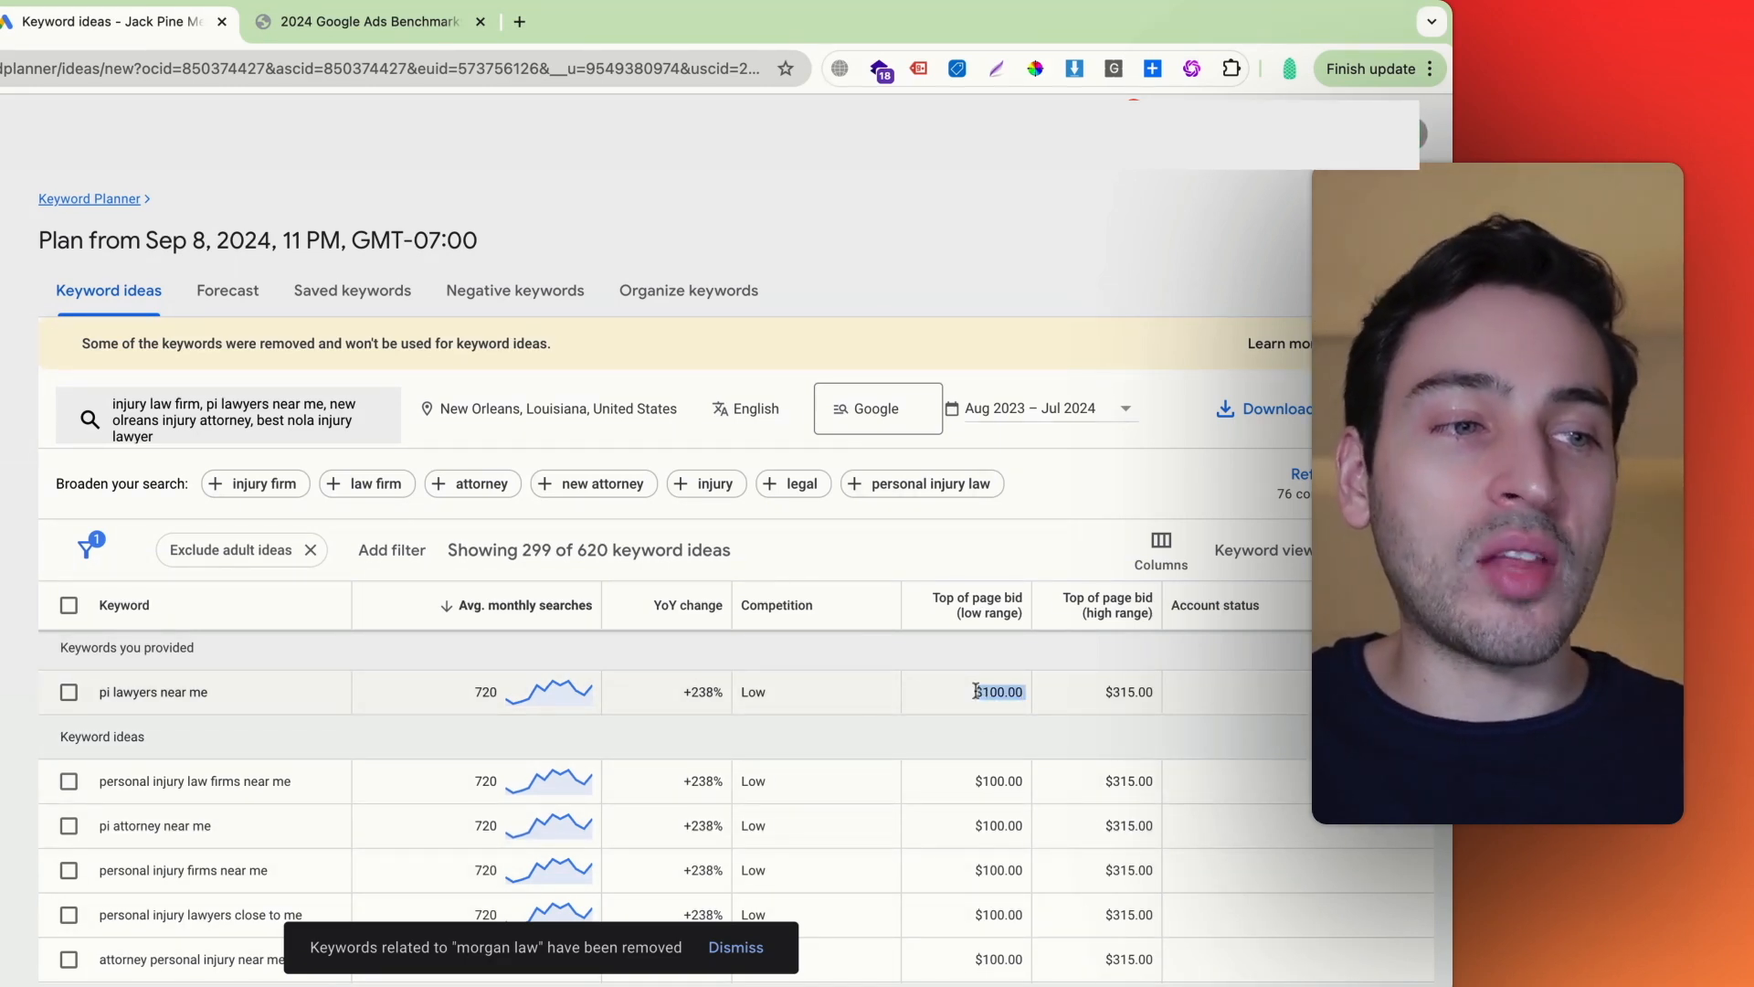
{"action": "left_click_drag", "start_coordinate": [1154, 693], "coordinate": [1127, 693]}
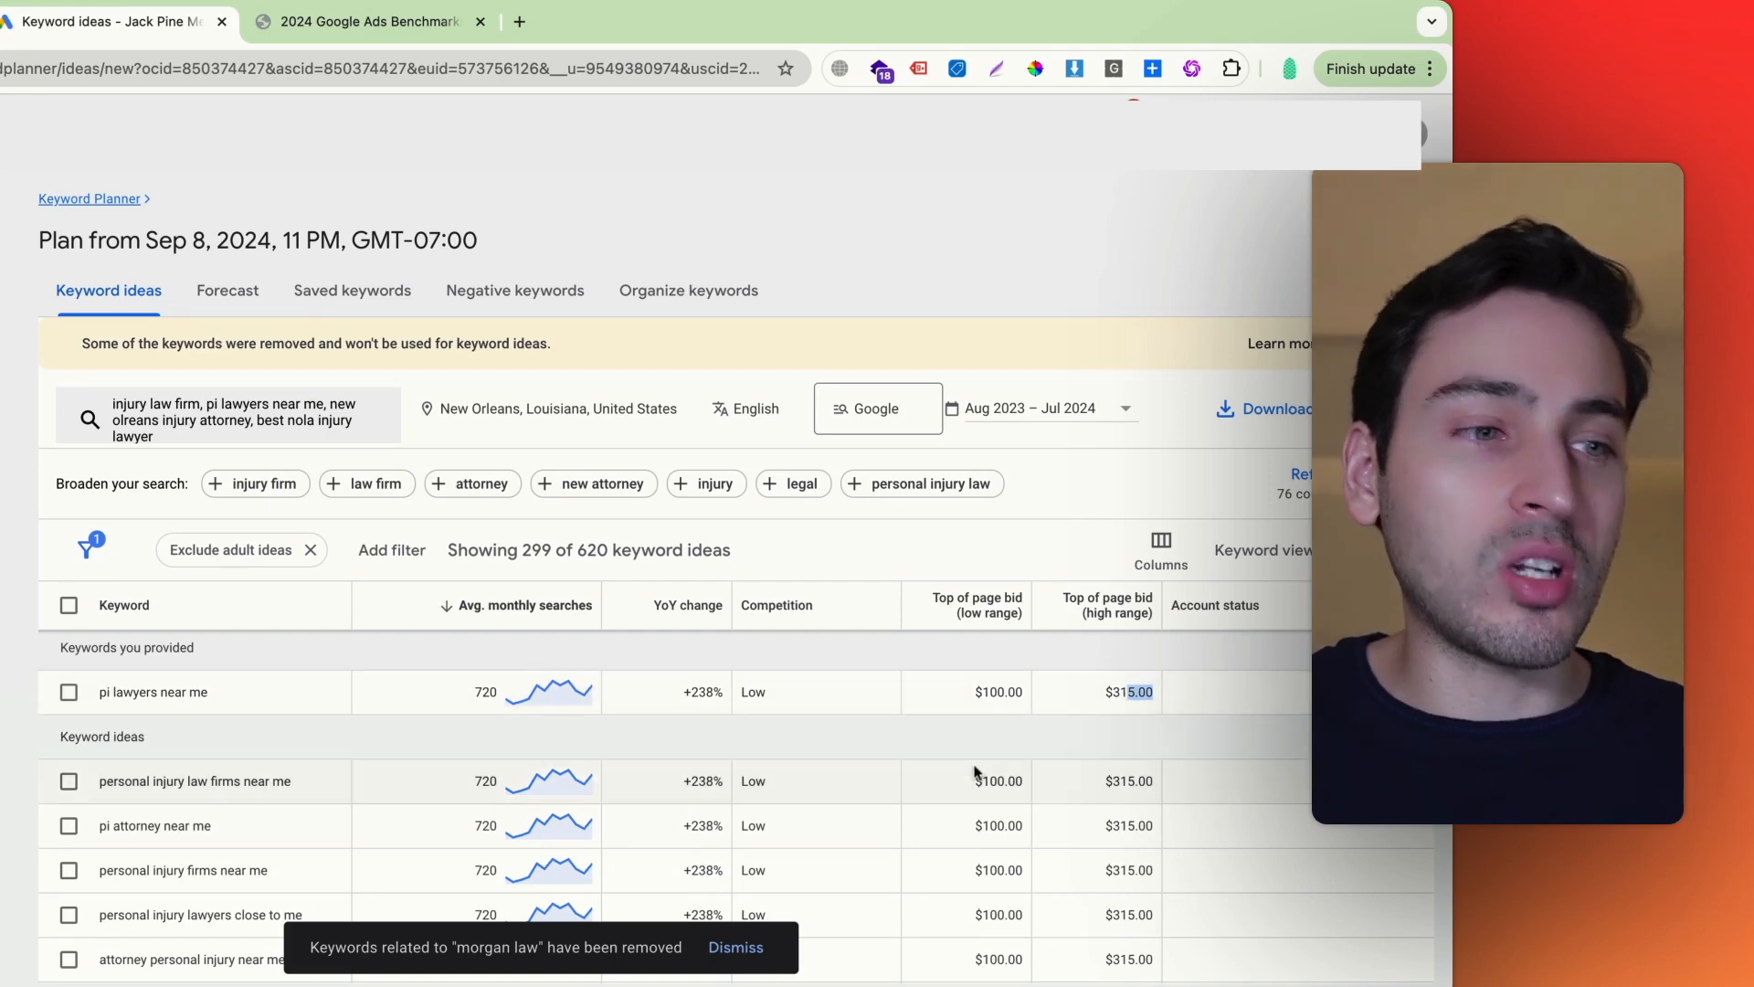
{"action": "left_click_drag", "start_coordinate": [975, 782], "coordinate": [1159, 782]}
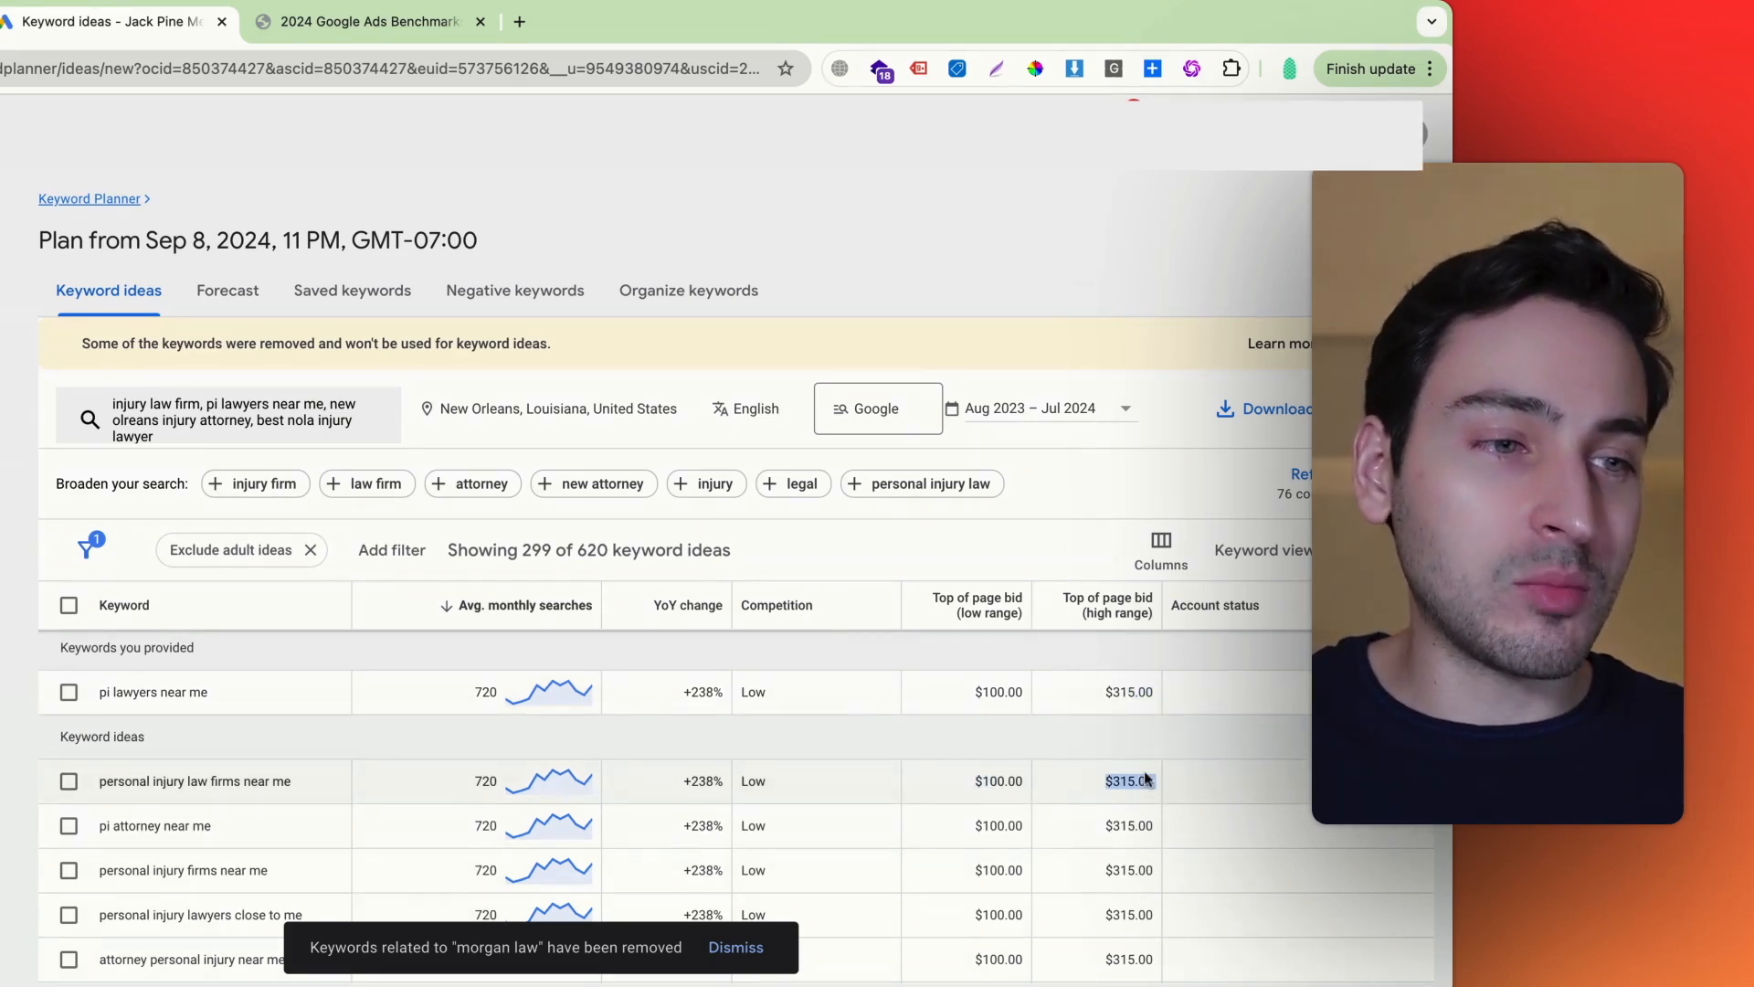
{"action": "scroll", "coordinate": [1184, 809], "scroll_direction": "down", "scroll_amount": 3}
{"action": "scroll", "coordinate": [1074, 757], "scroll_direction": "up", "scroll_amount": 3}
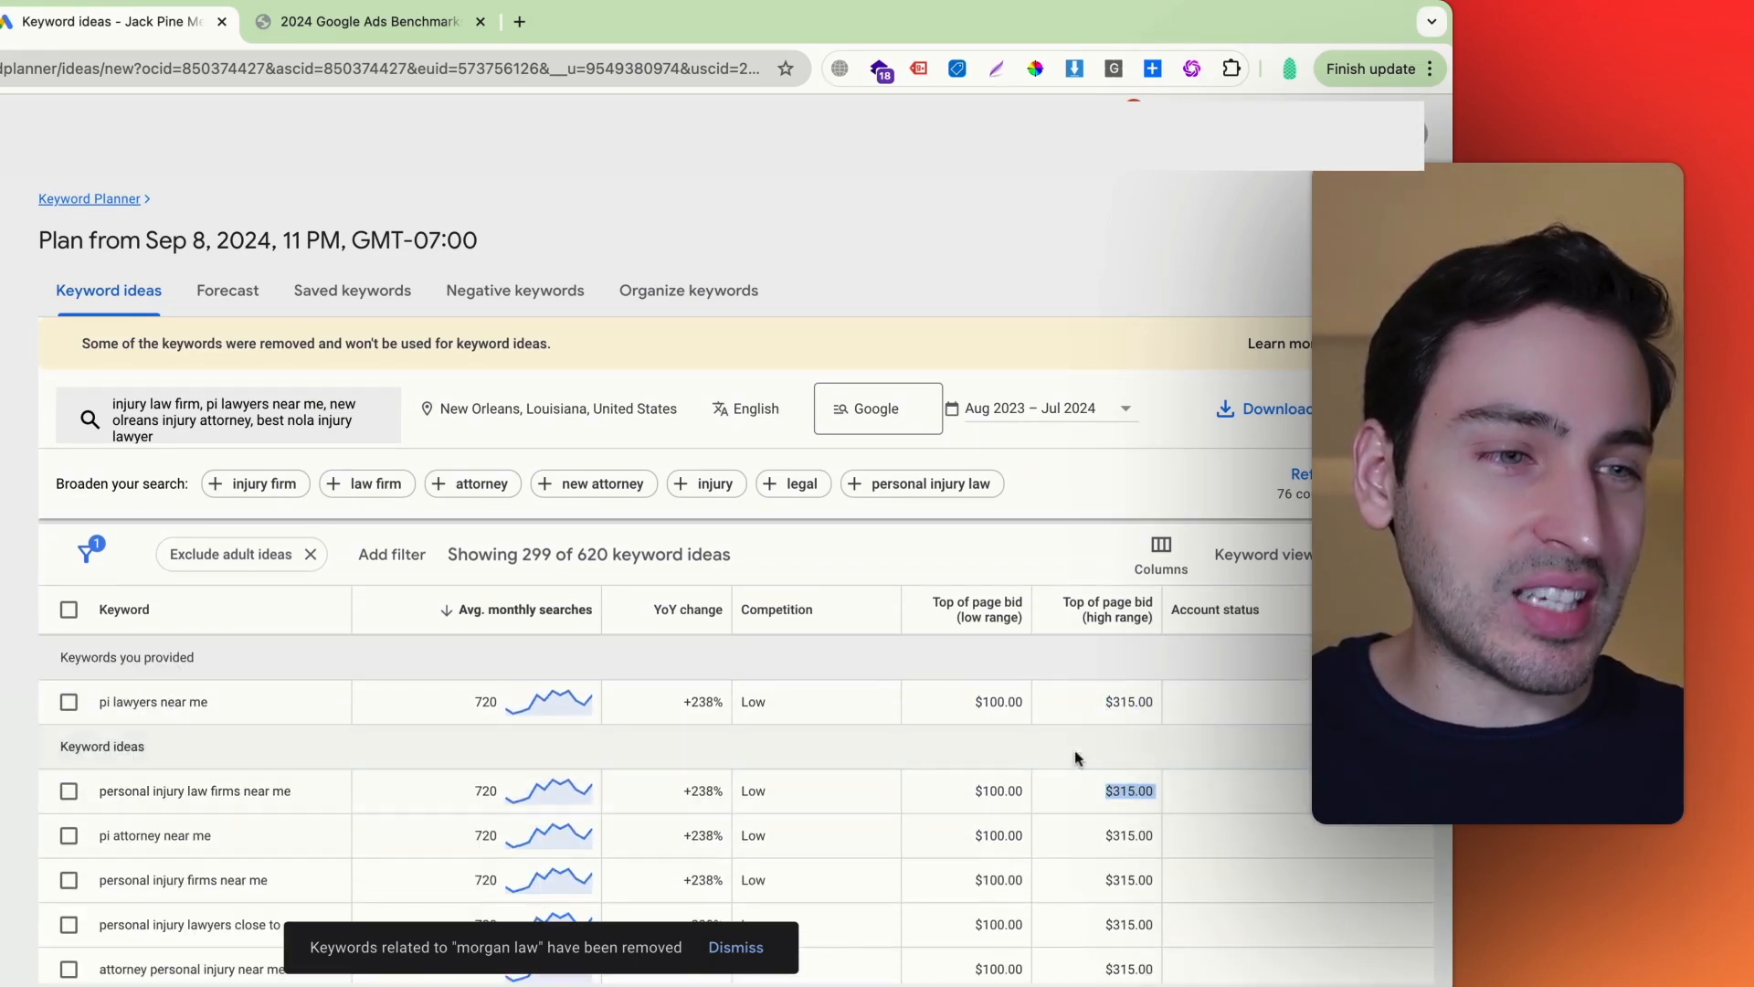
{"action": "scroll", "coordinate": [975, 787], "scroll_direction": "down", "scroll_amount": 3}
{"action": "scroll", "coordinate": [987, 765], "scroll_direction": "down", "scroll_amount": 10}
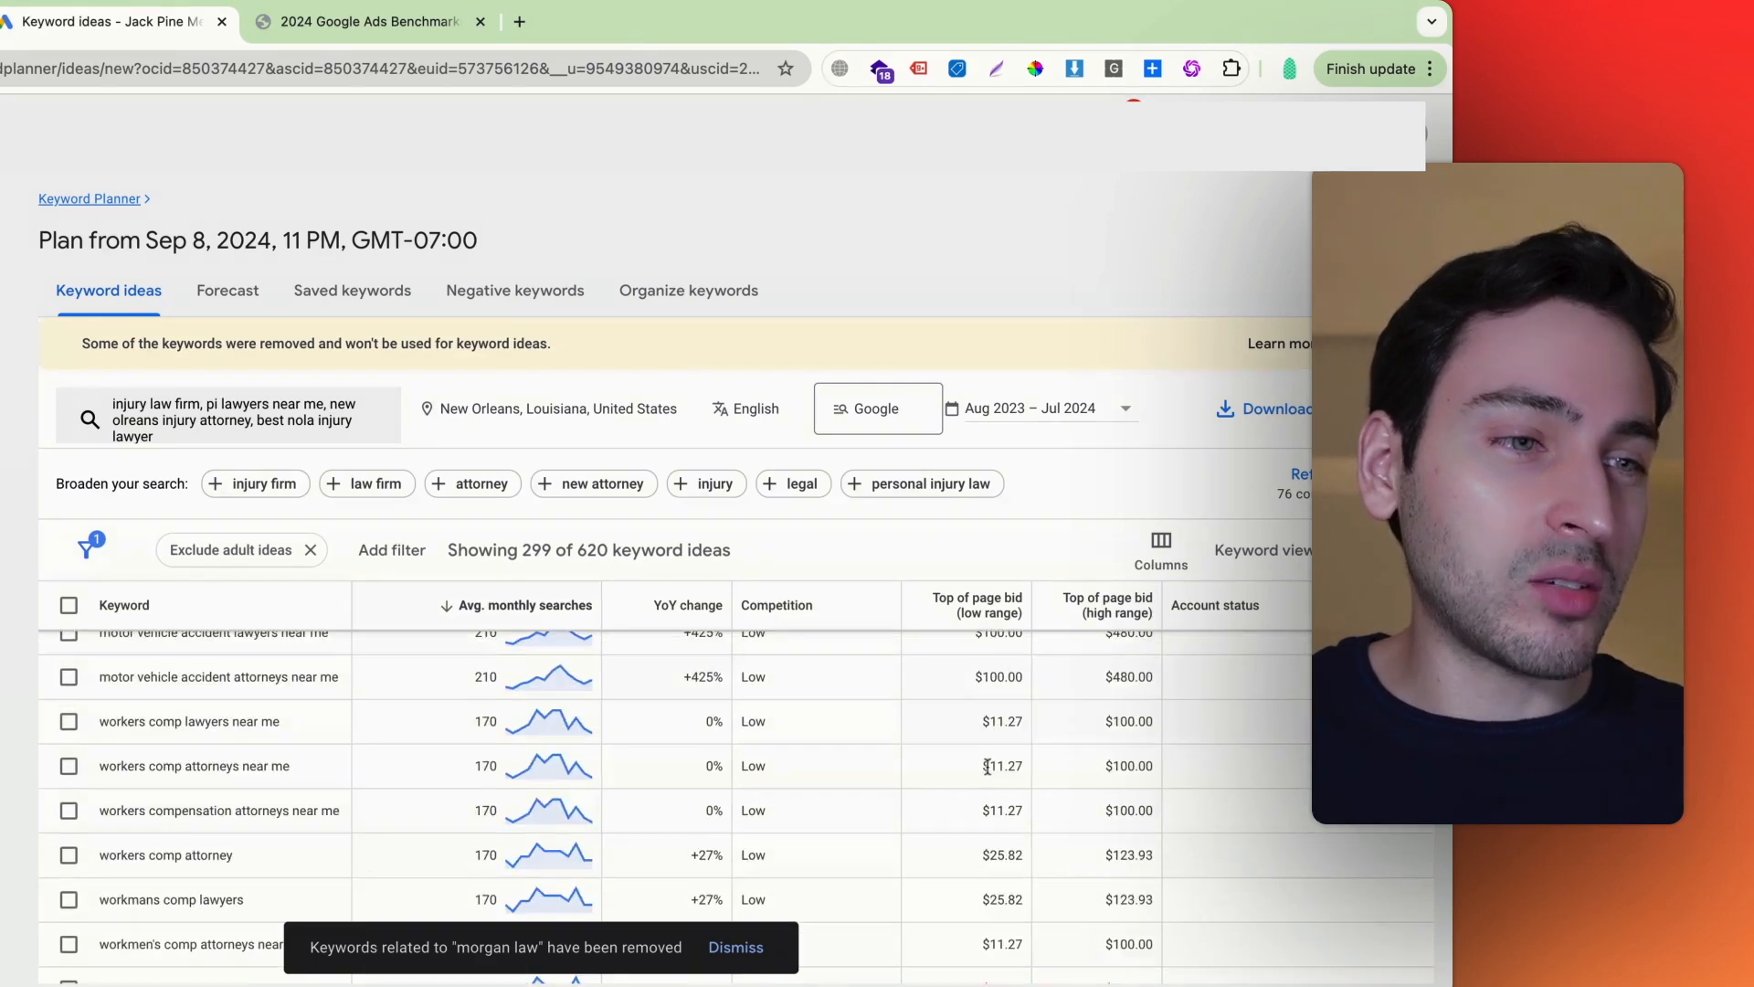
{"action": "scroll", "coordinate": [987, 765], "scroll_direction": "up", "scroll_amount": 15}
{"action": "scroll", "coordinate": [987, 765], "scroll_direction": "down", "scroll_amount": 5}
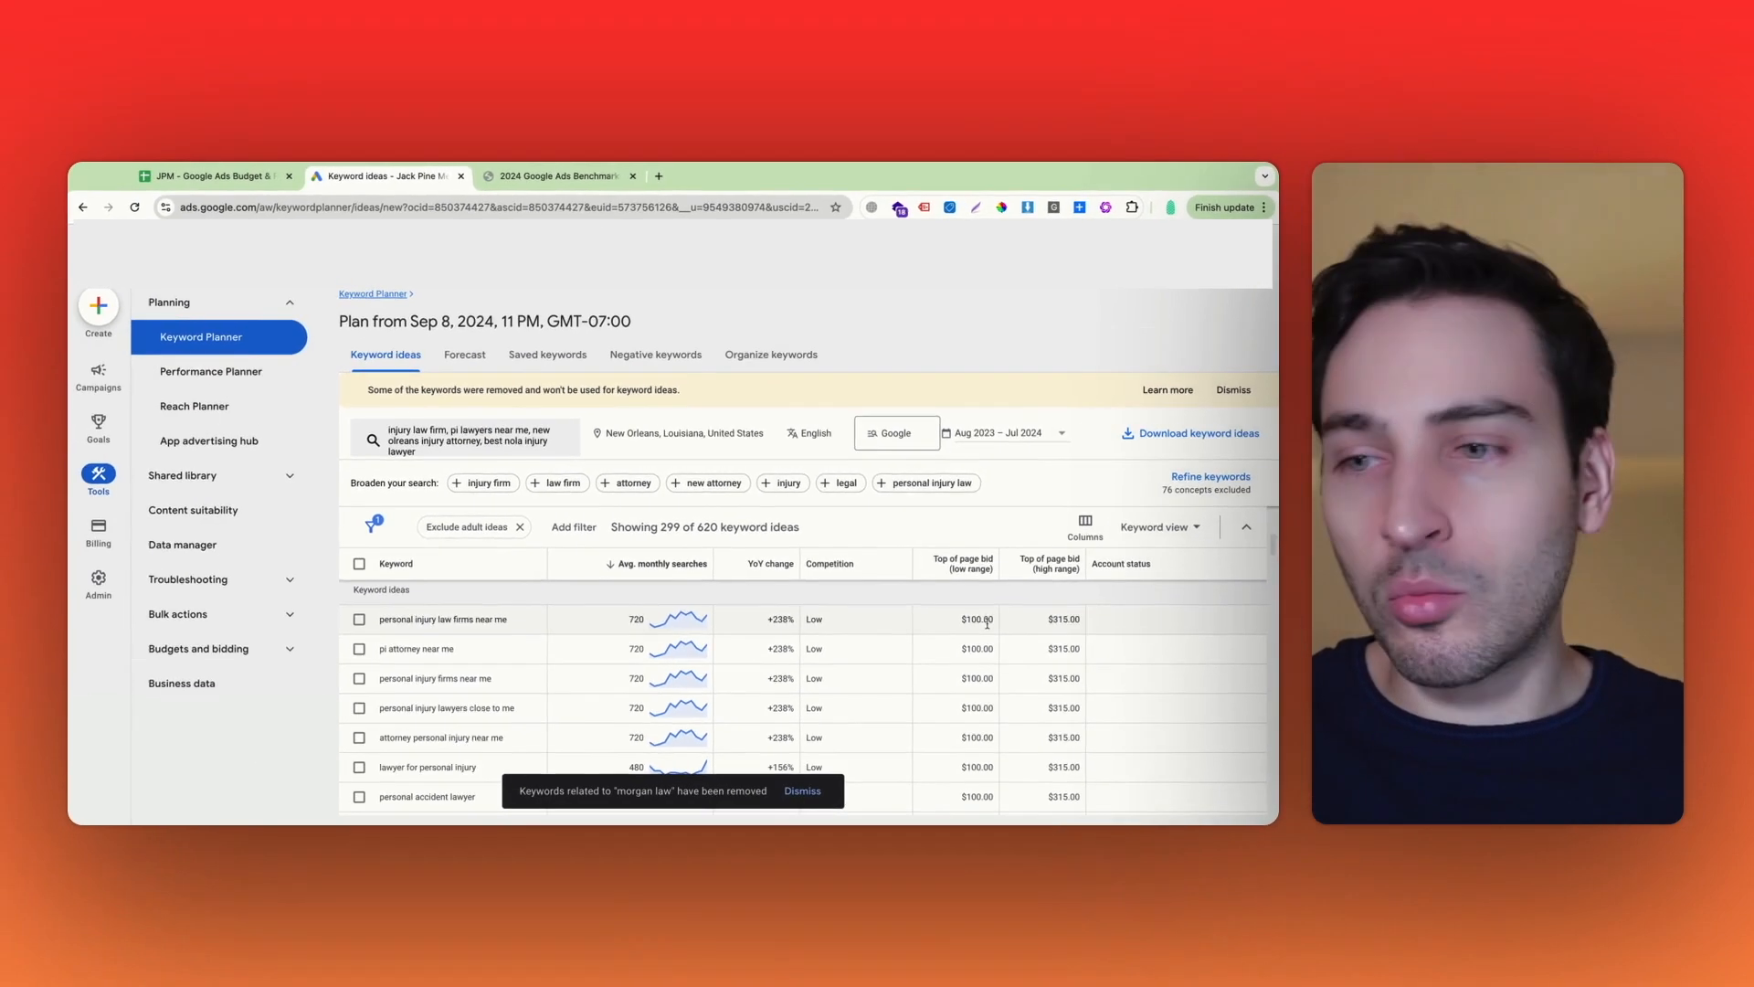
{"action": "double_click", "coordinate": [1005, 690]}
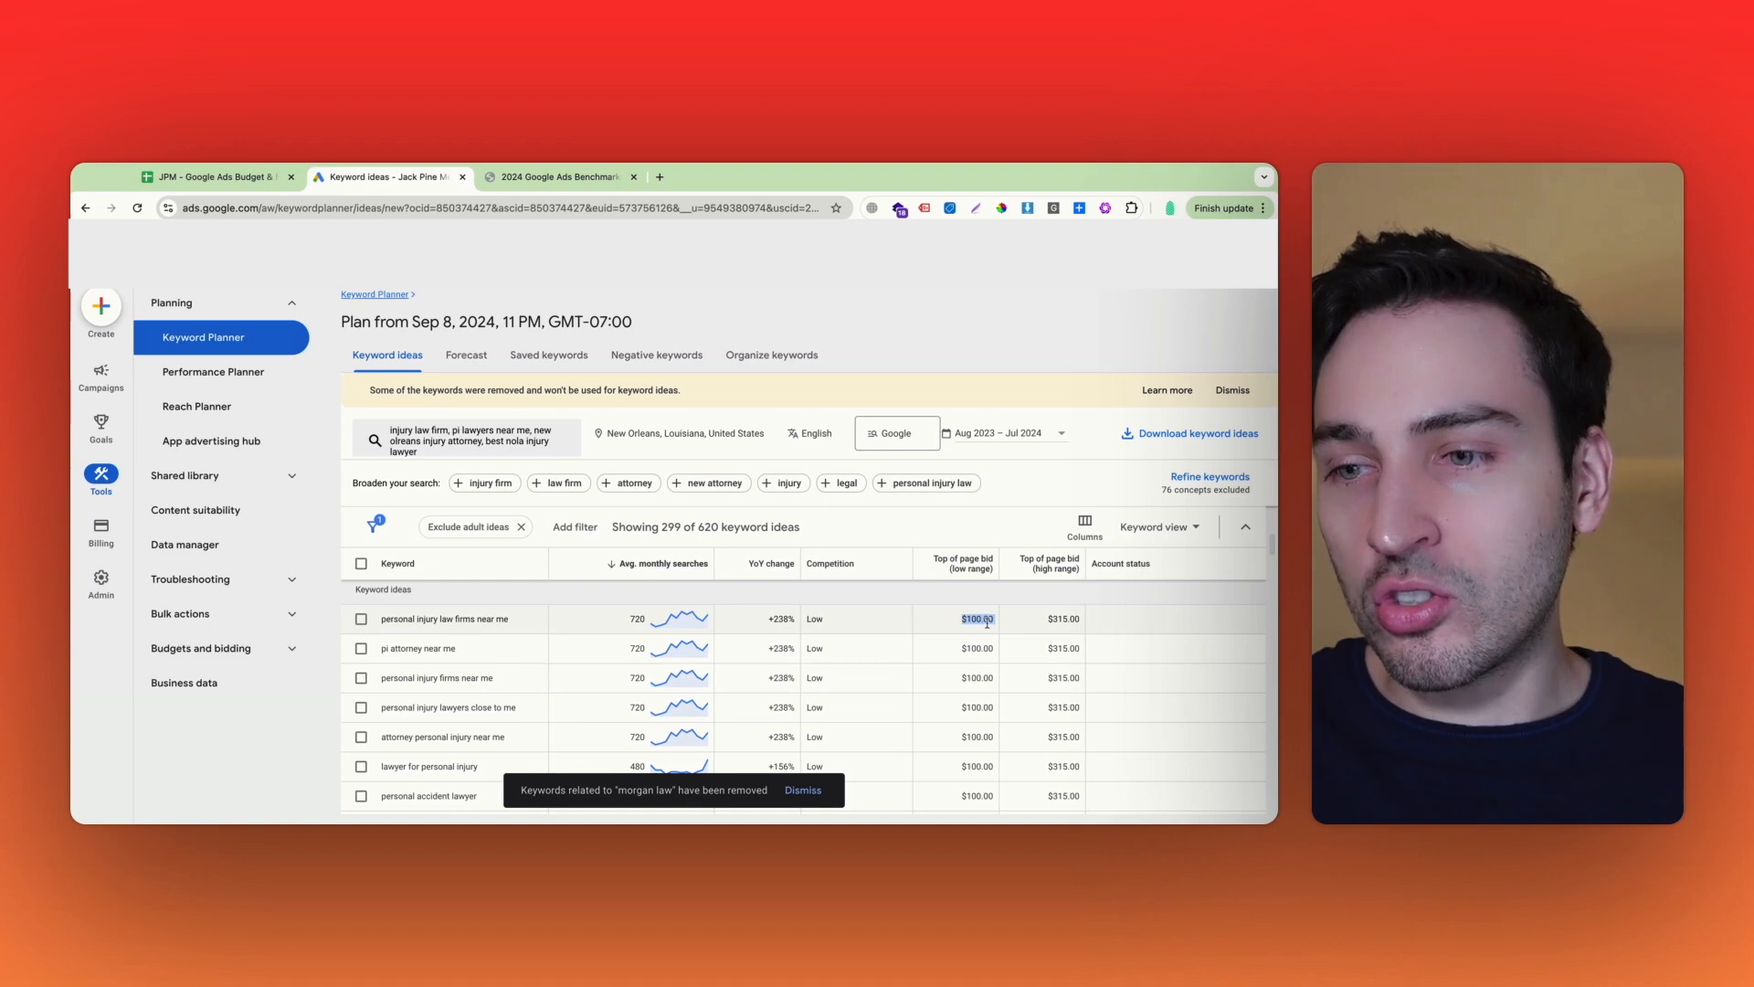
Switch back to the calculator spreadsheet and set the CPC to 207.5
{"action": "key", "text": "super+Tab"}
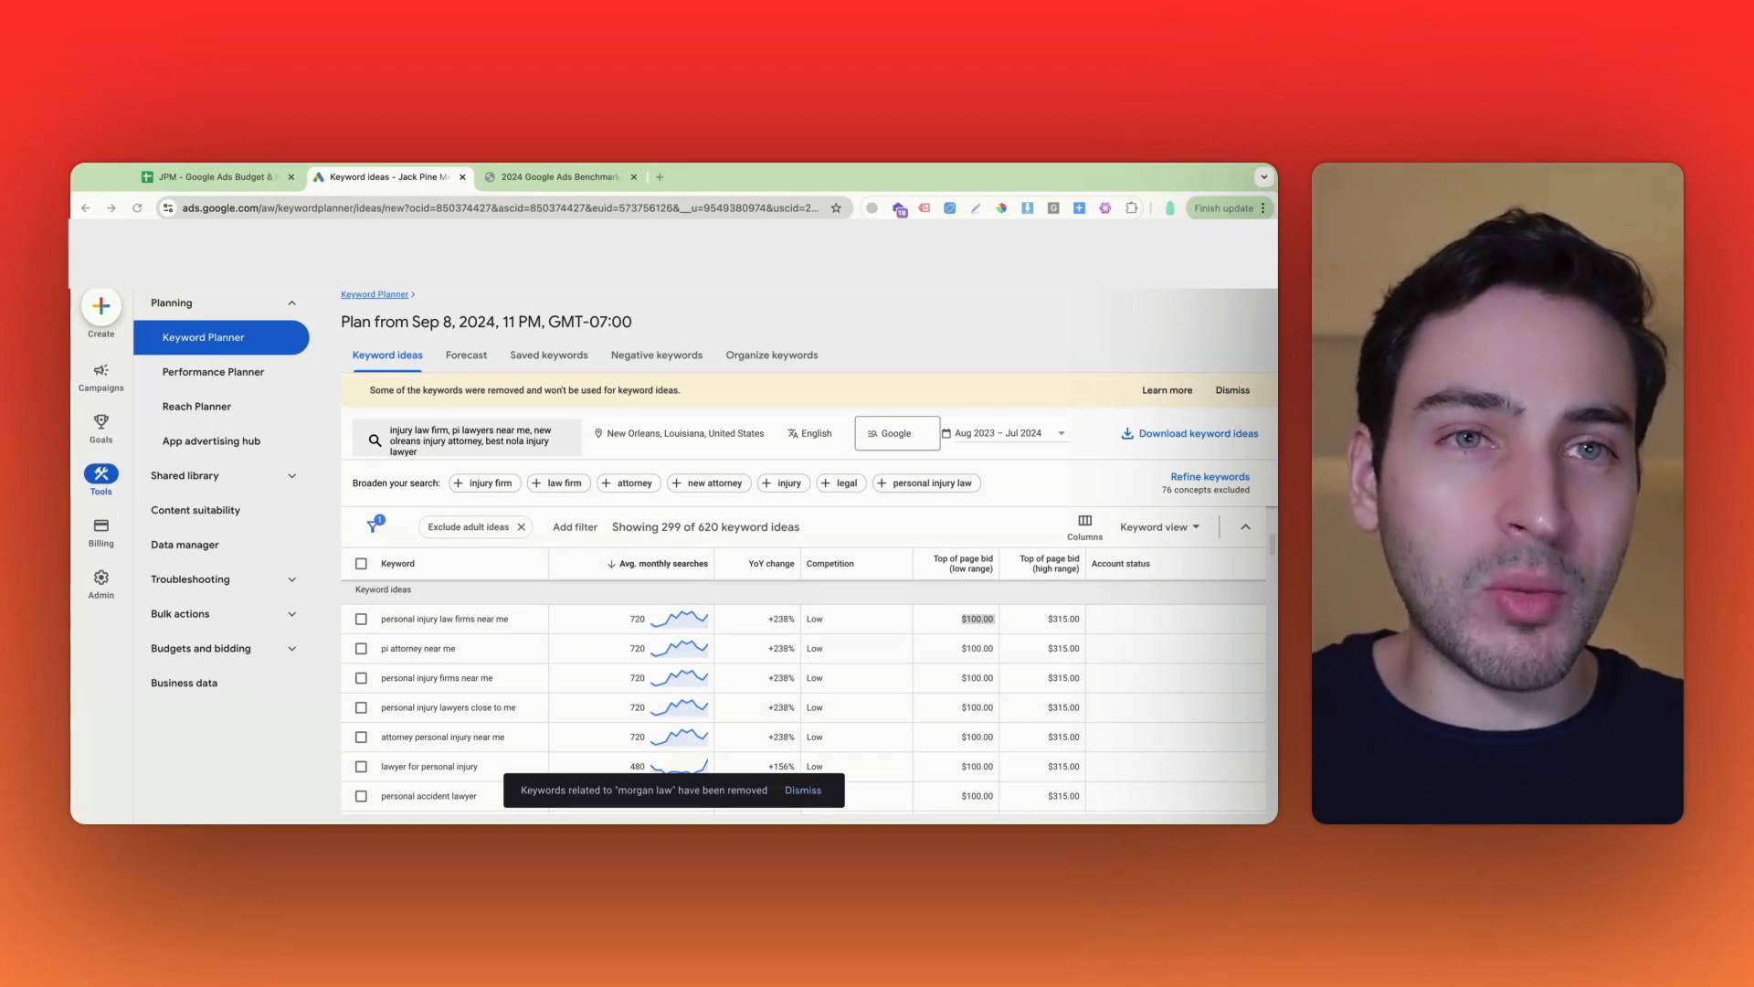
{"action": "left_click", "coordinate": [219, 177]}
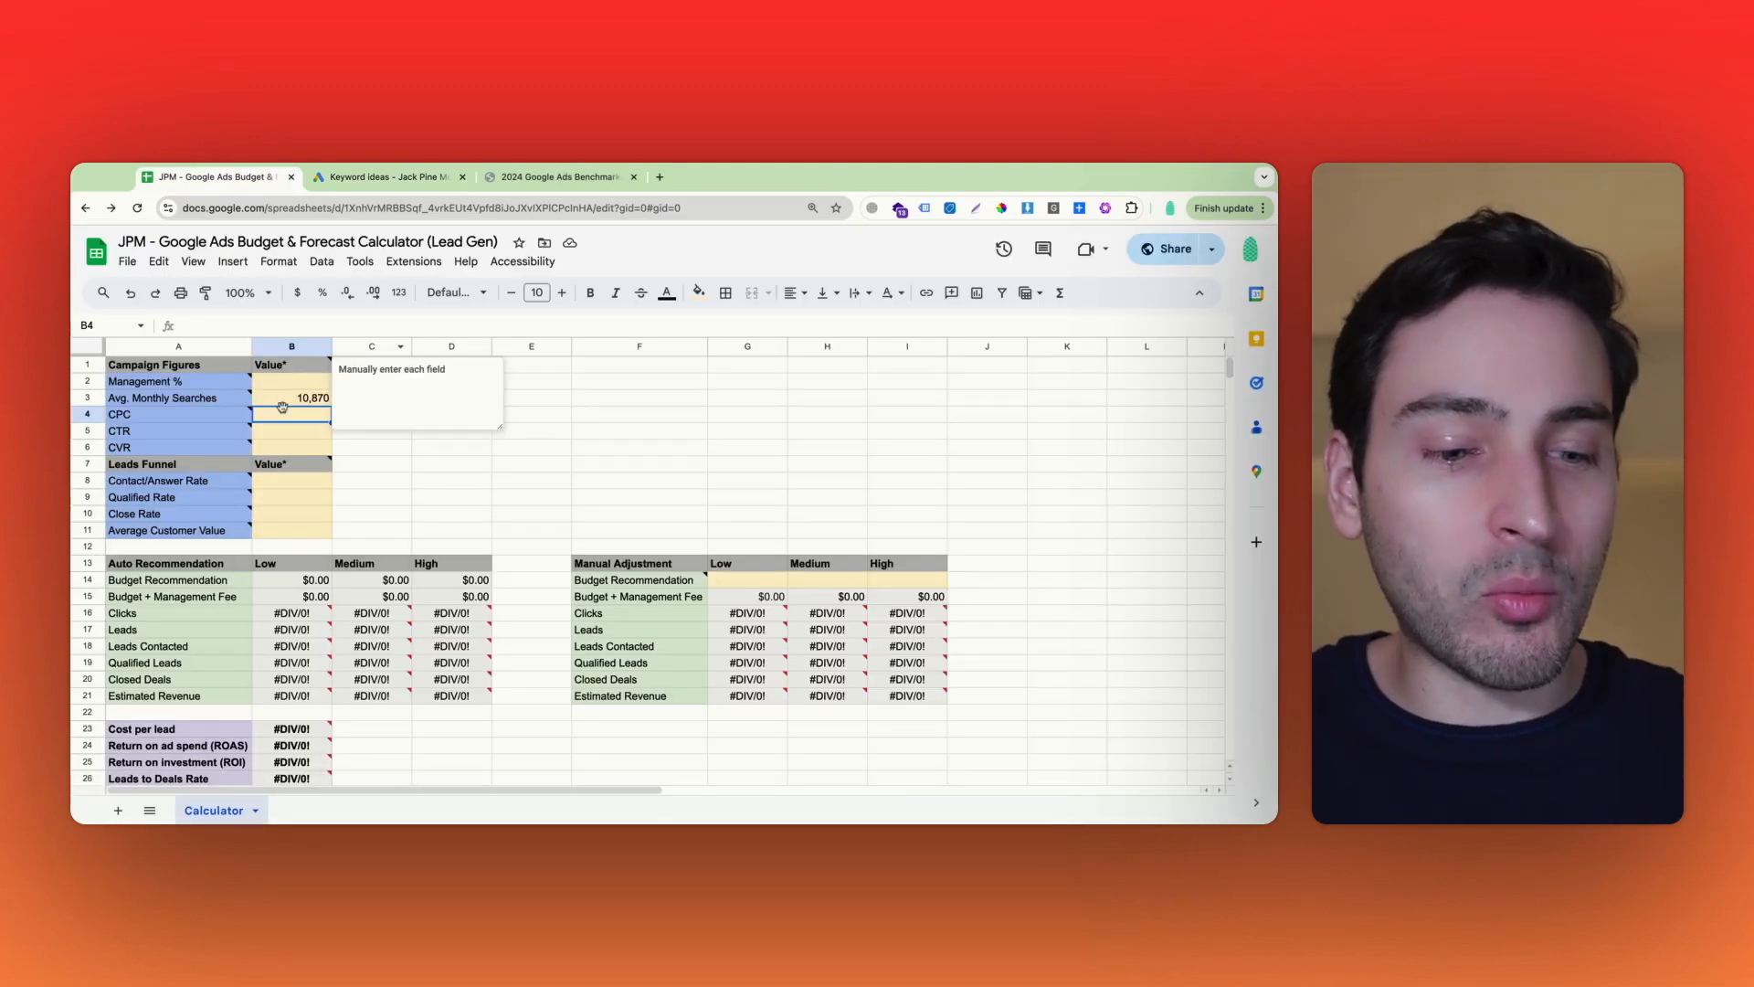
{"action": "type", "text": "20"}
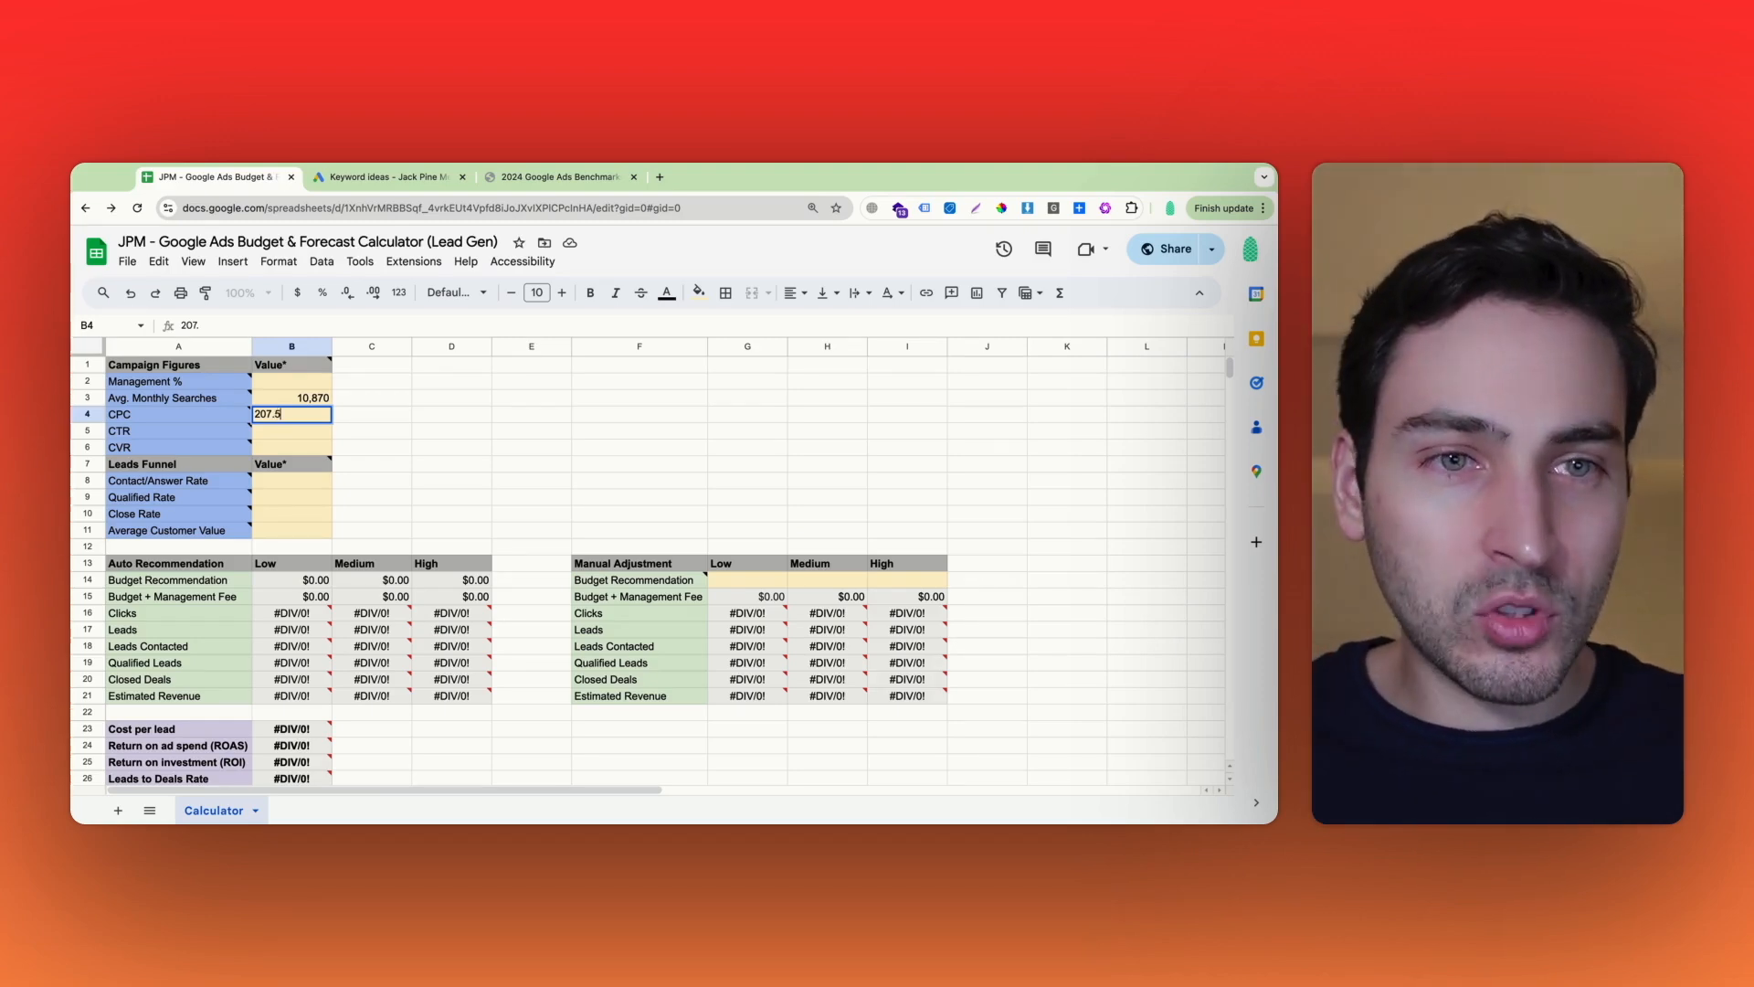
{"action": "type", "text": "7.5"}
{"action": "key", "text": "Return"}
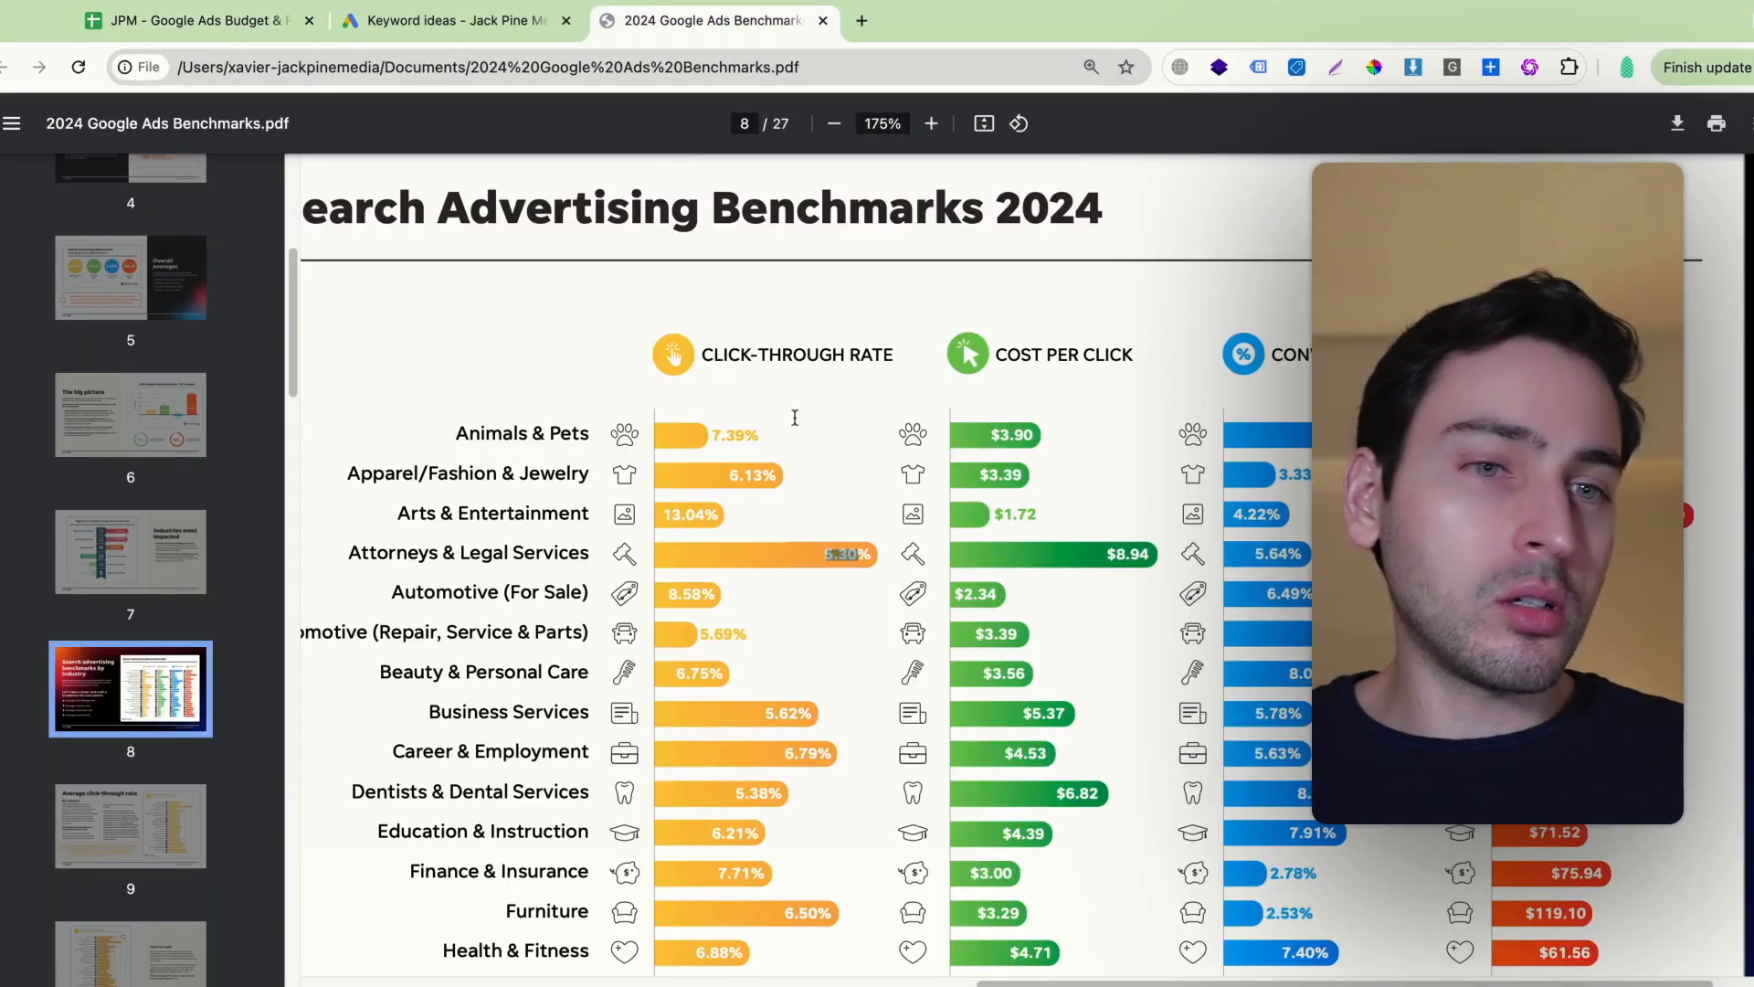
Look up the Attorneys & Legal Services click-through rate in the benchmarks PDF and set the calculator's CTR to 5.3%
{"action": "scroll", "coordinate": [787, 449], "scroll_direction": "down", "scroll_amount": 1}
{"action": "left_click", "coordinate": [839, 500]}
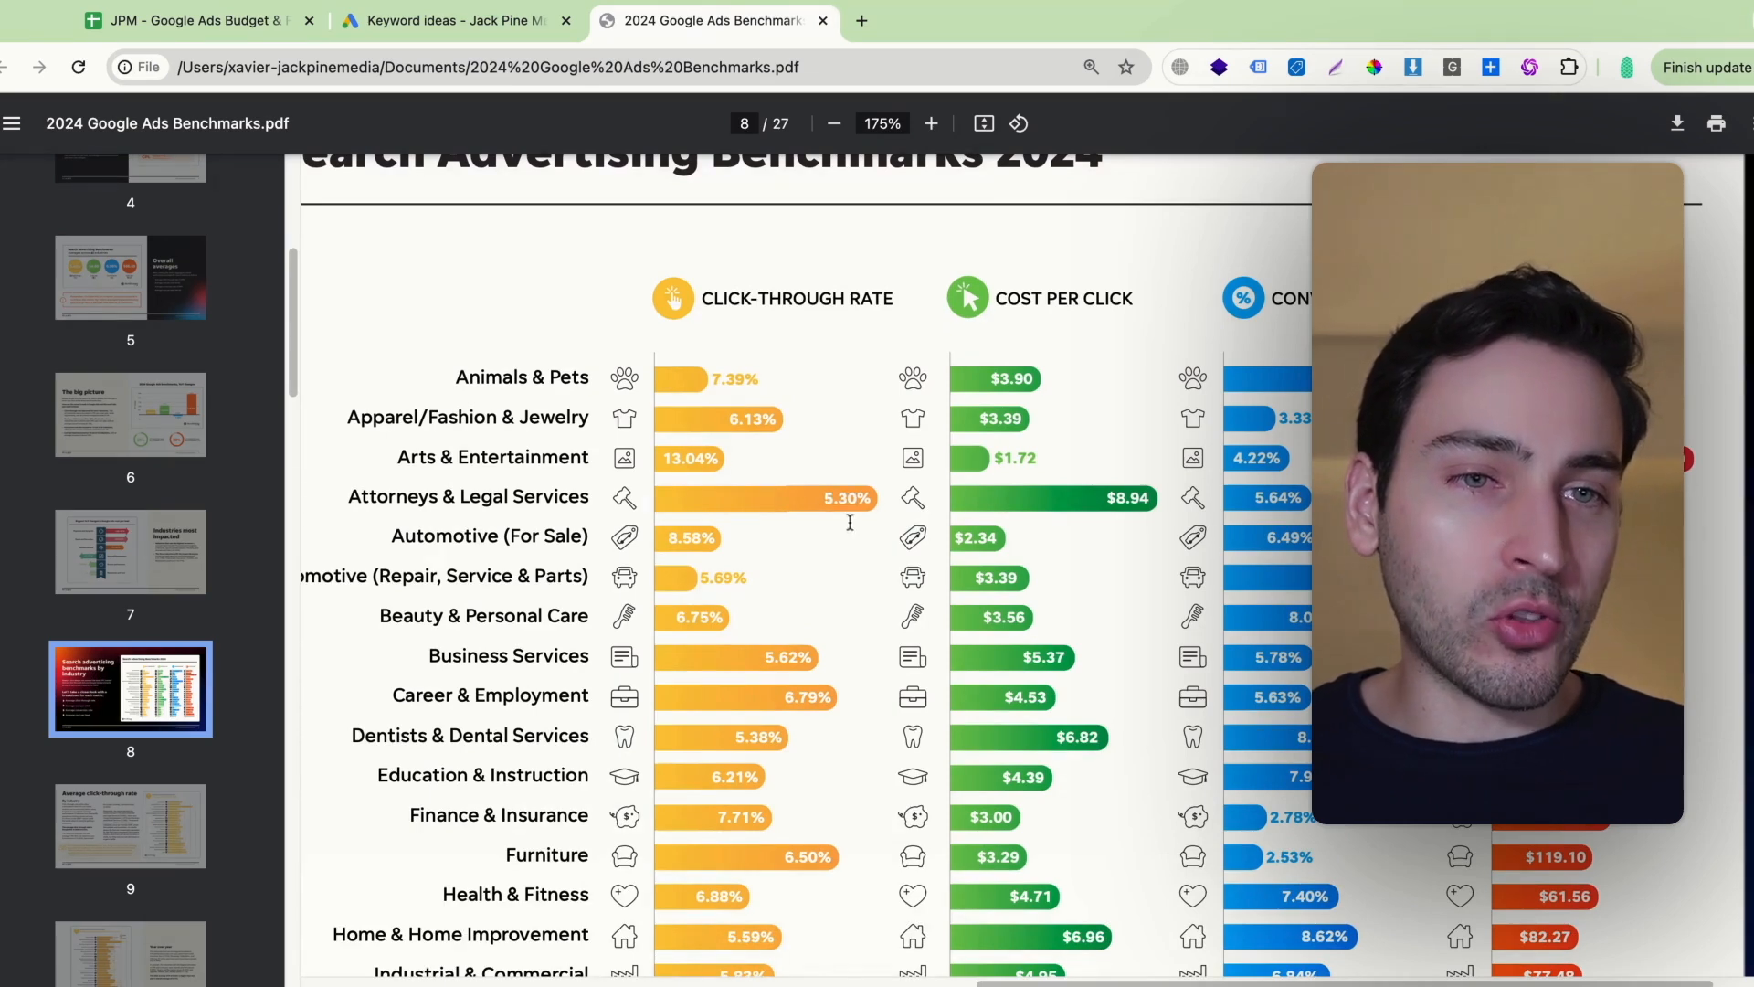
{"action": "left_click", "coordinate": [188, 20]}
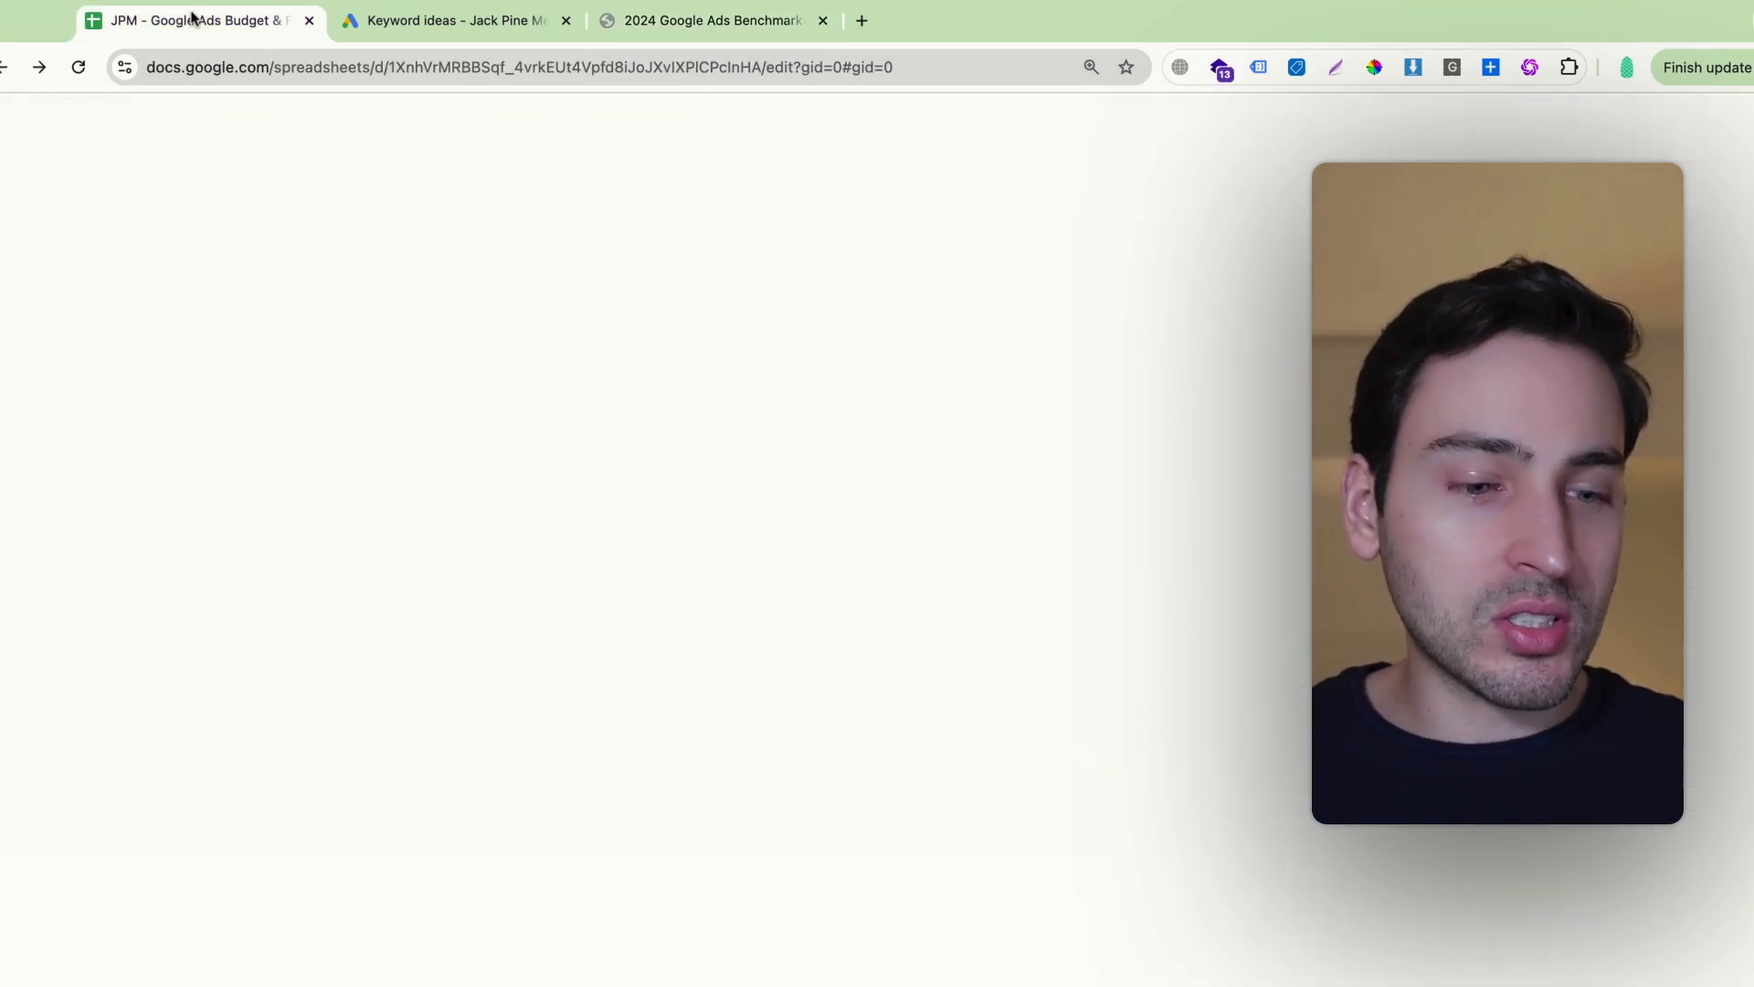
{"action": "type", "text": "5.3"}
{"action": "key", "text": "Return"}
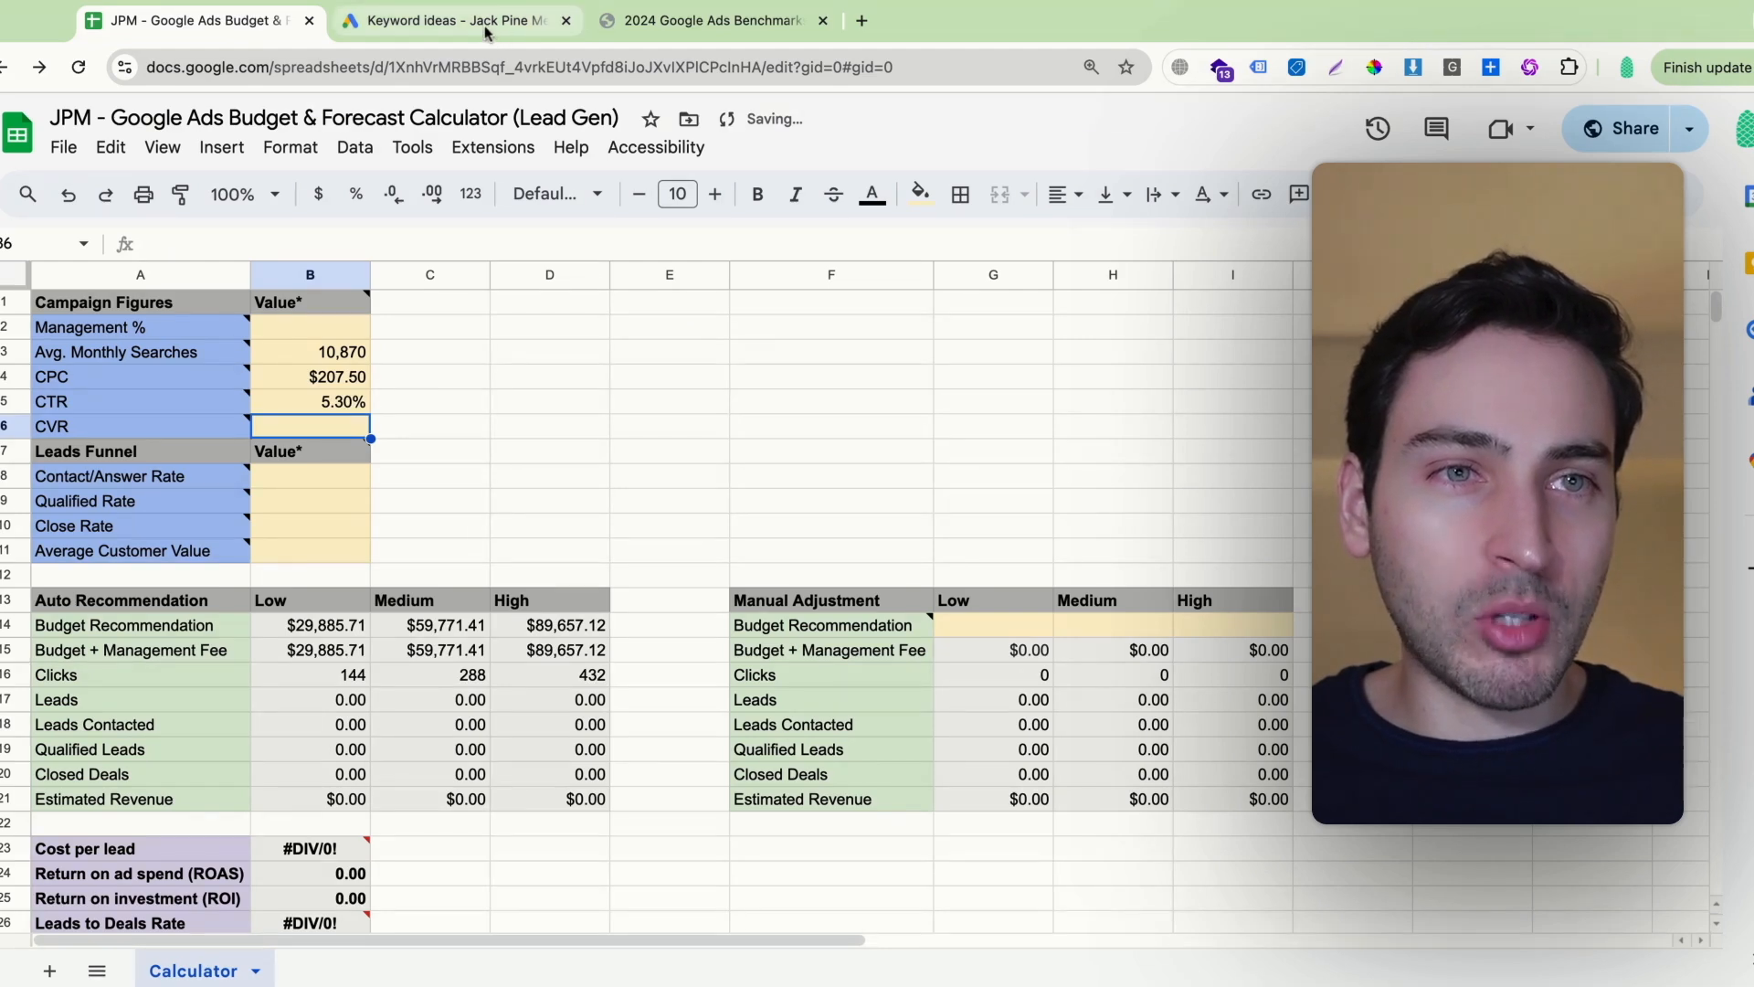
Look up the Attorneys & Legal Services conversion rate in the benchmarks PDF and set the calculator's CVR to 5.64%
{"action": "left_click", "coordinate": [456, 20]}
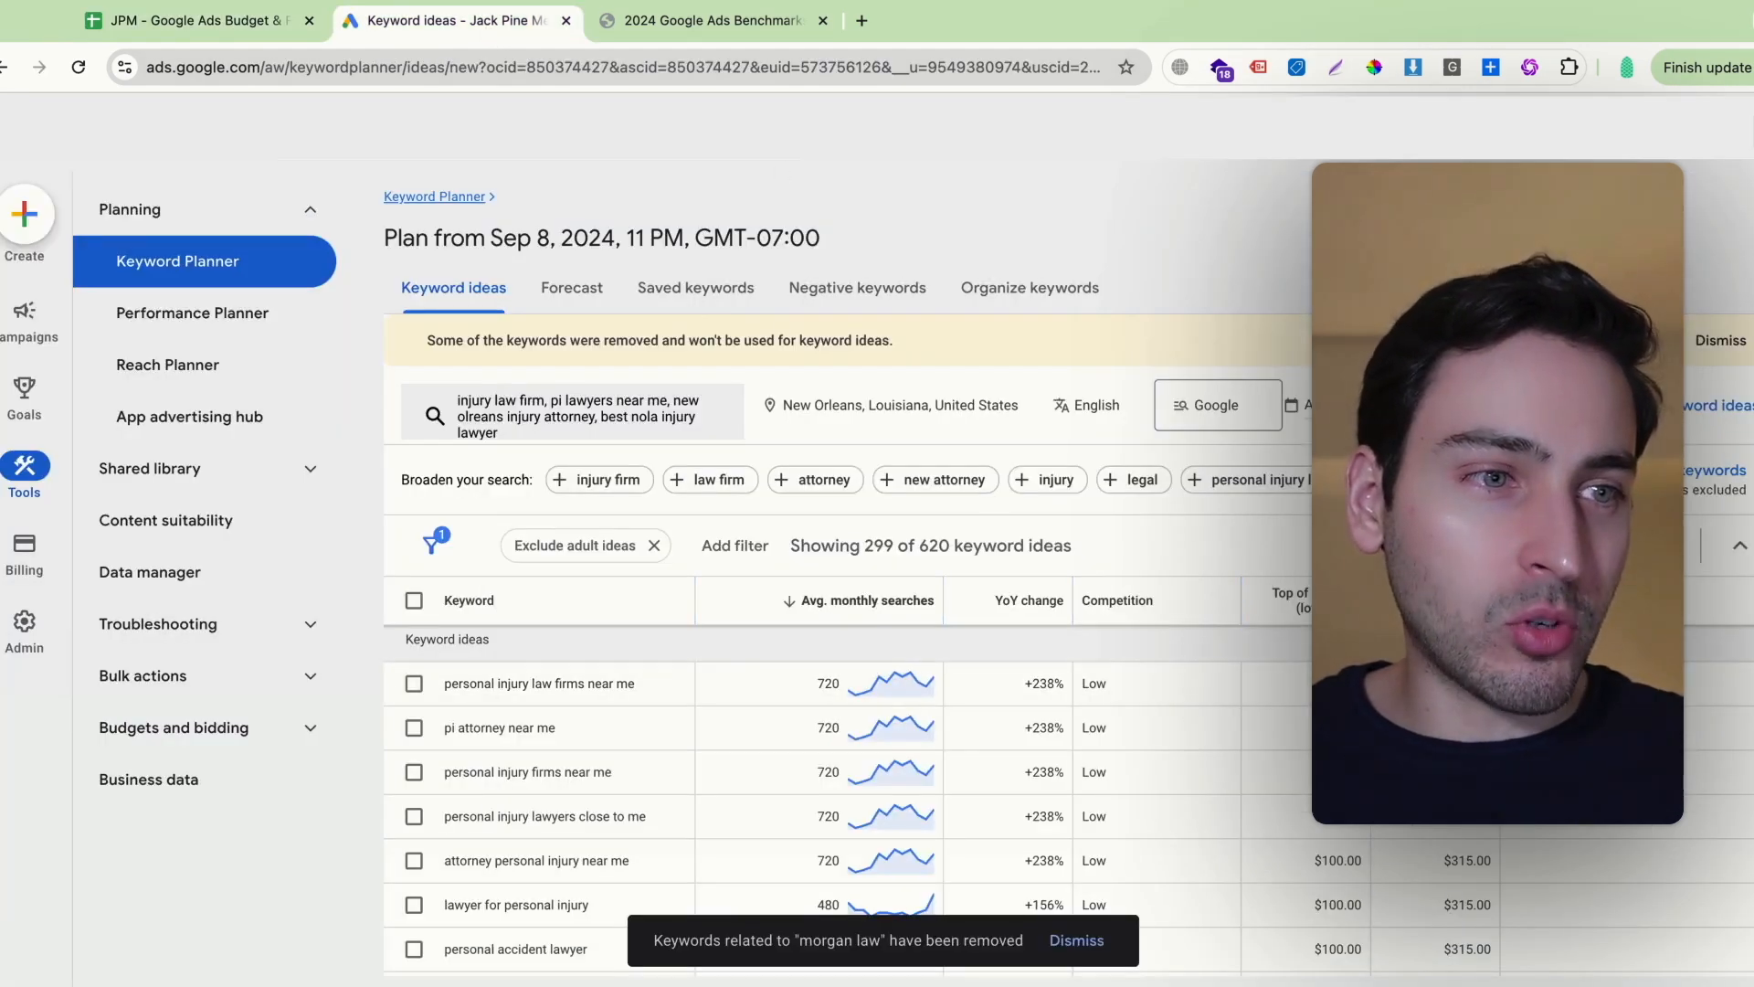
{"action": "left_click", "coordinate": [736, 30]}
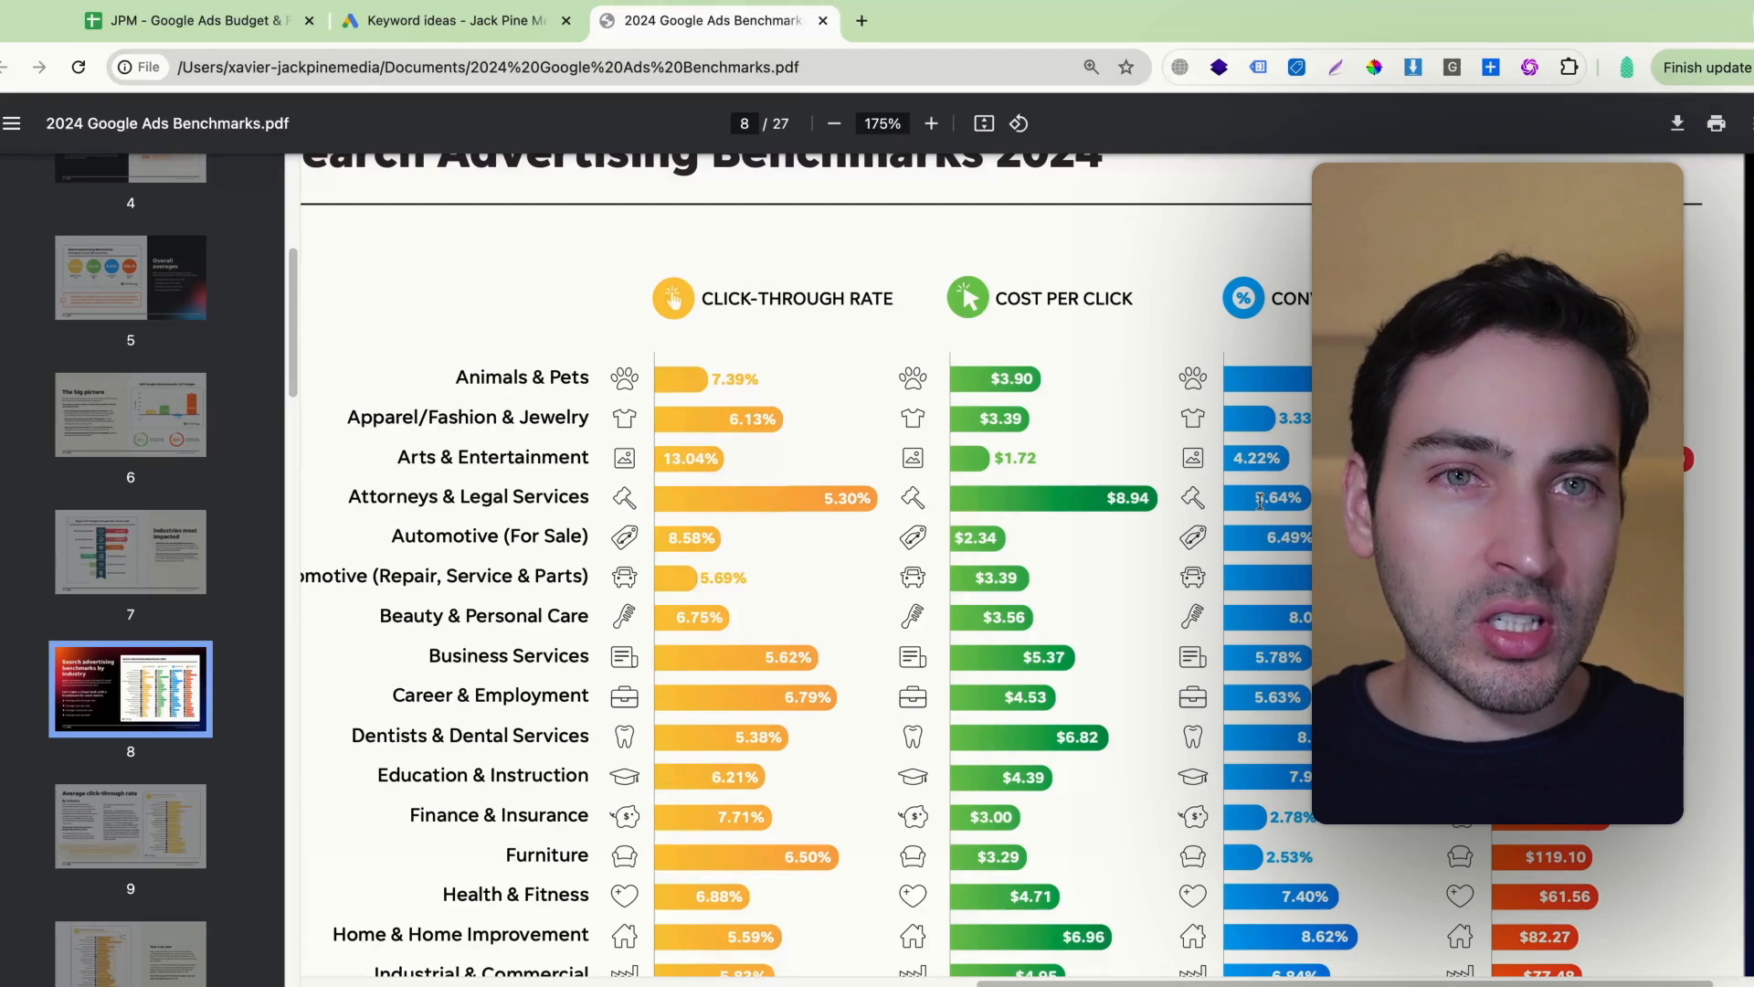
{"action": "left_click", "coordinate": [151, 20]}
{"action": "type", "text": "5.64"}
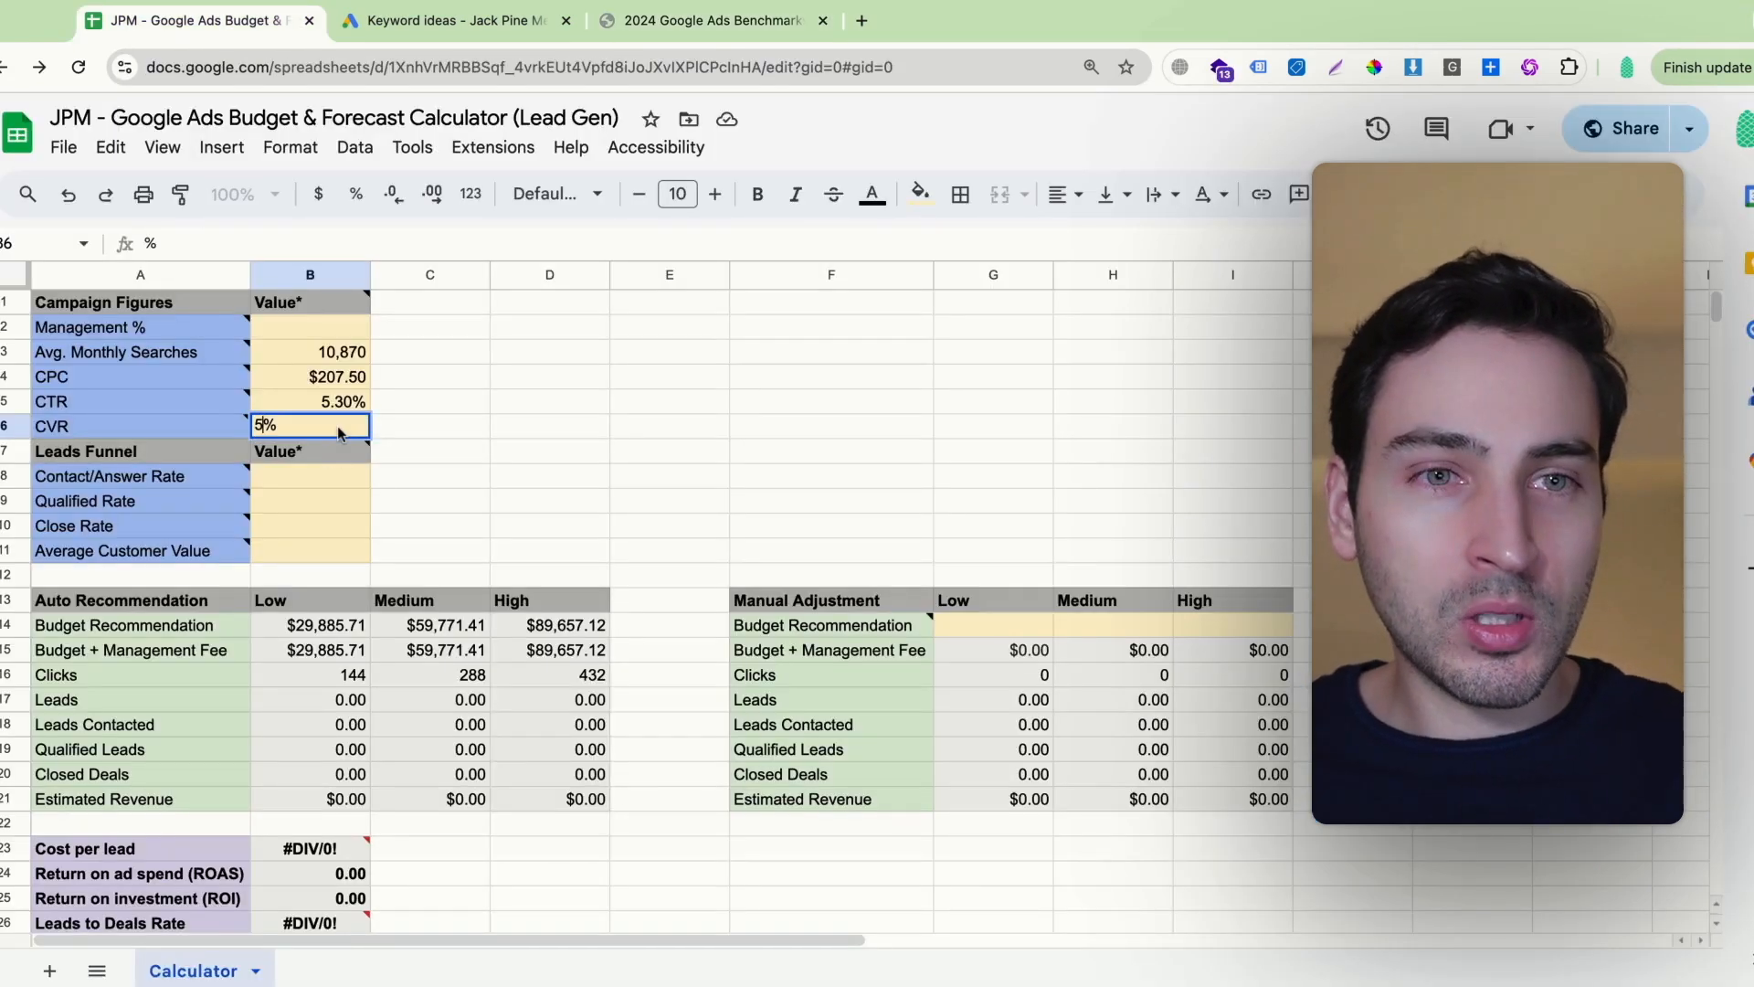
{"action": "key", "text": "Return"}
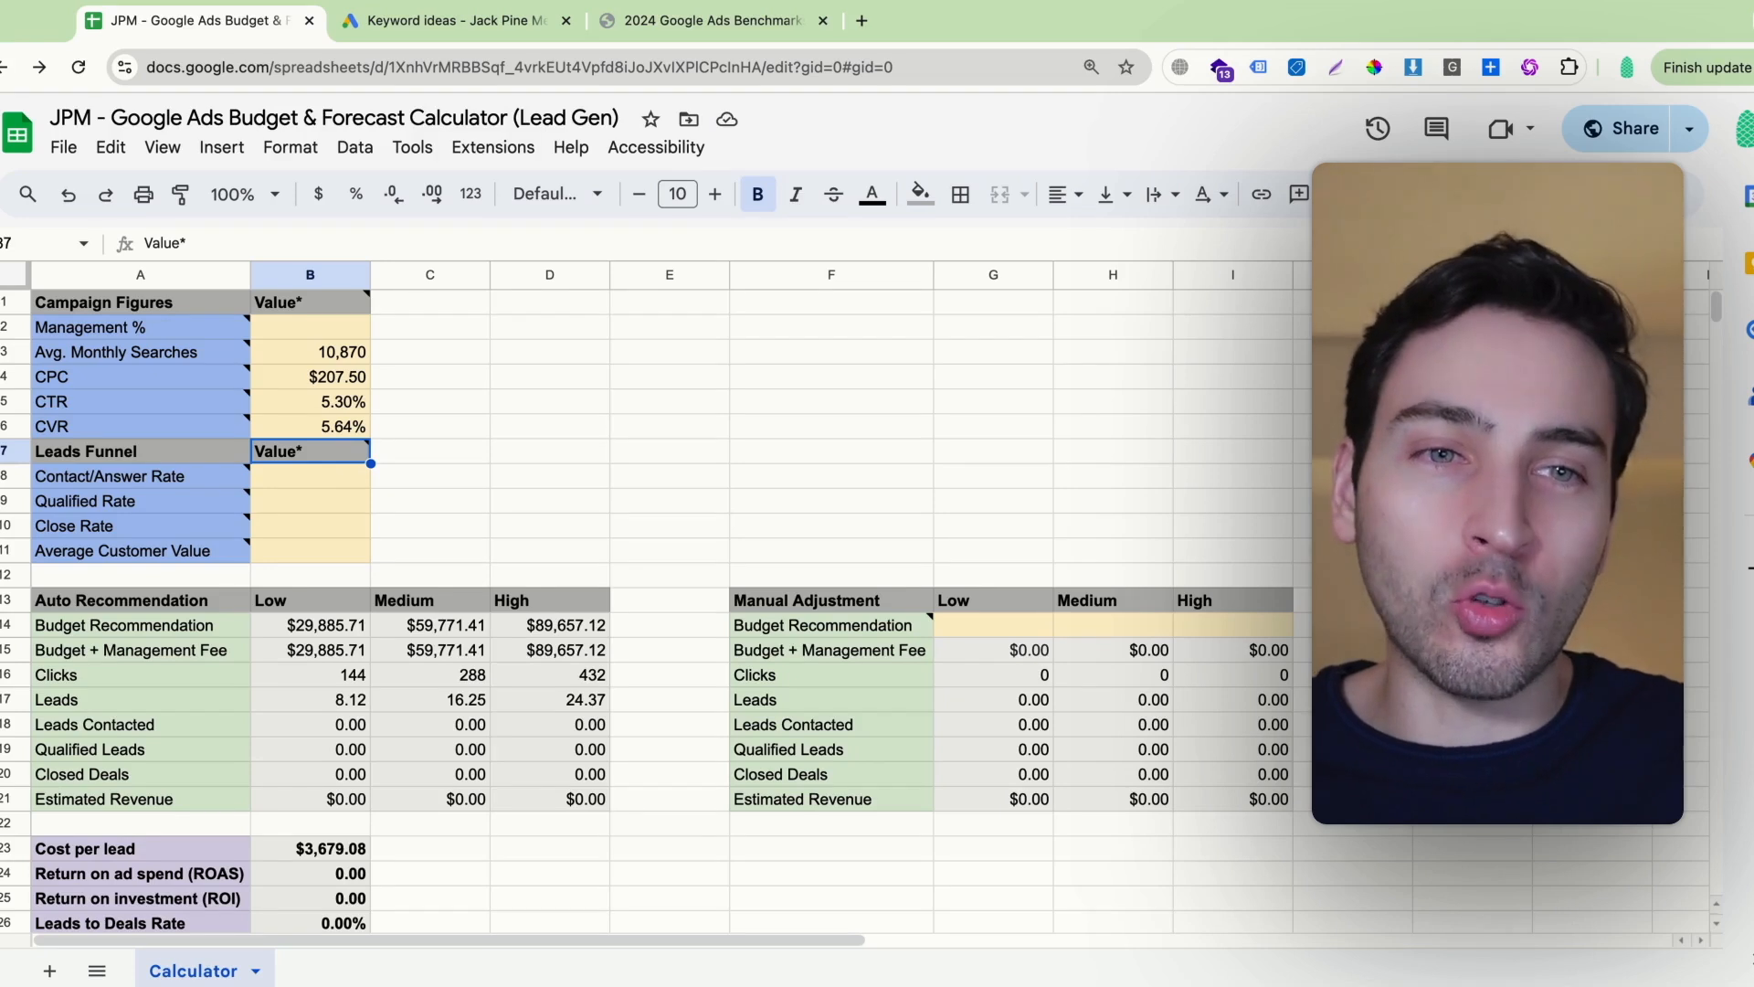
Try a conversion rate of 10% for the CVR in the campaign figures
{"action": "left_click", "coordinate": [431, 427]}
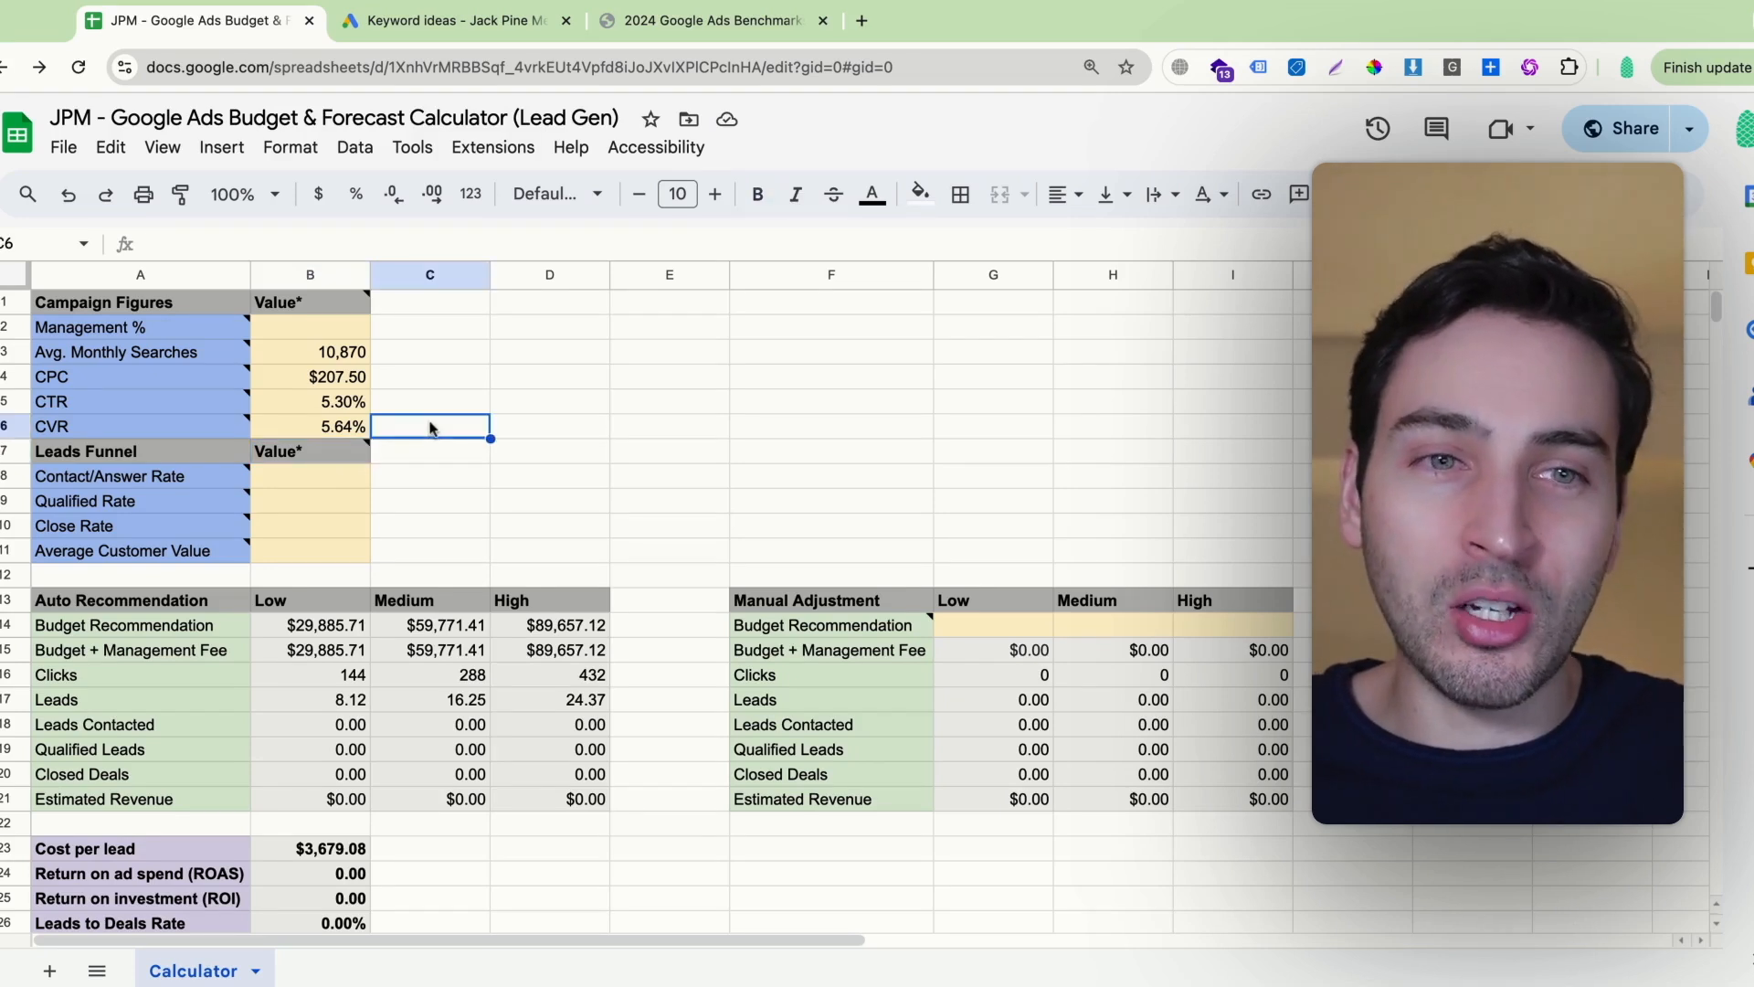
{"action": "left_click", "coordinate": [347, 434]}
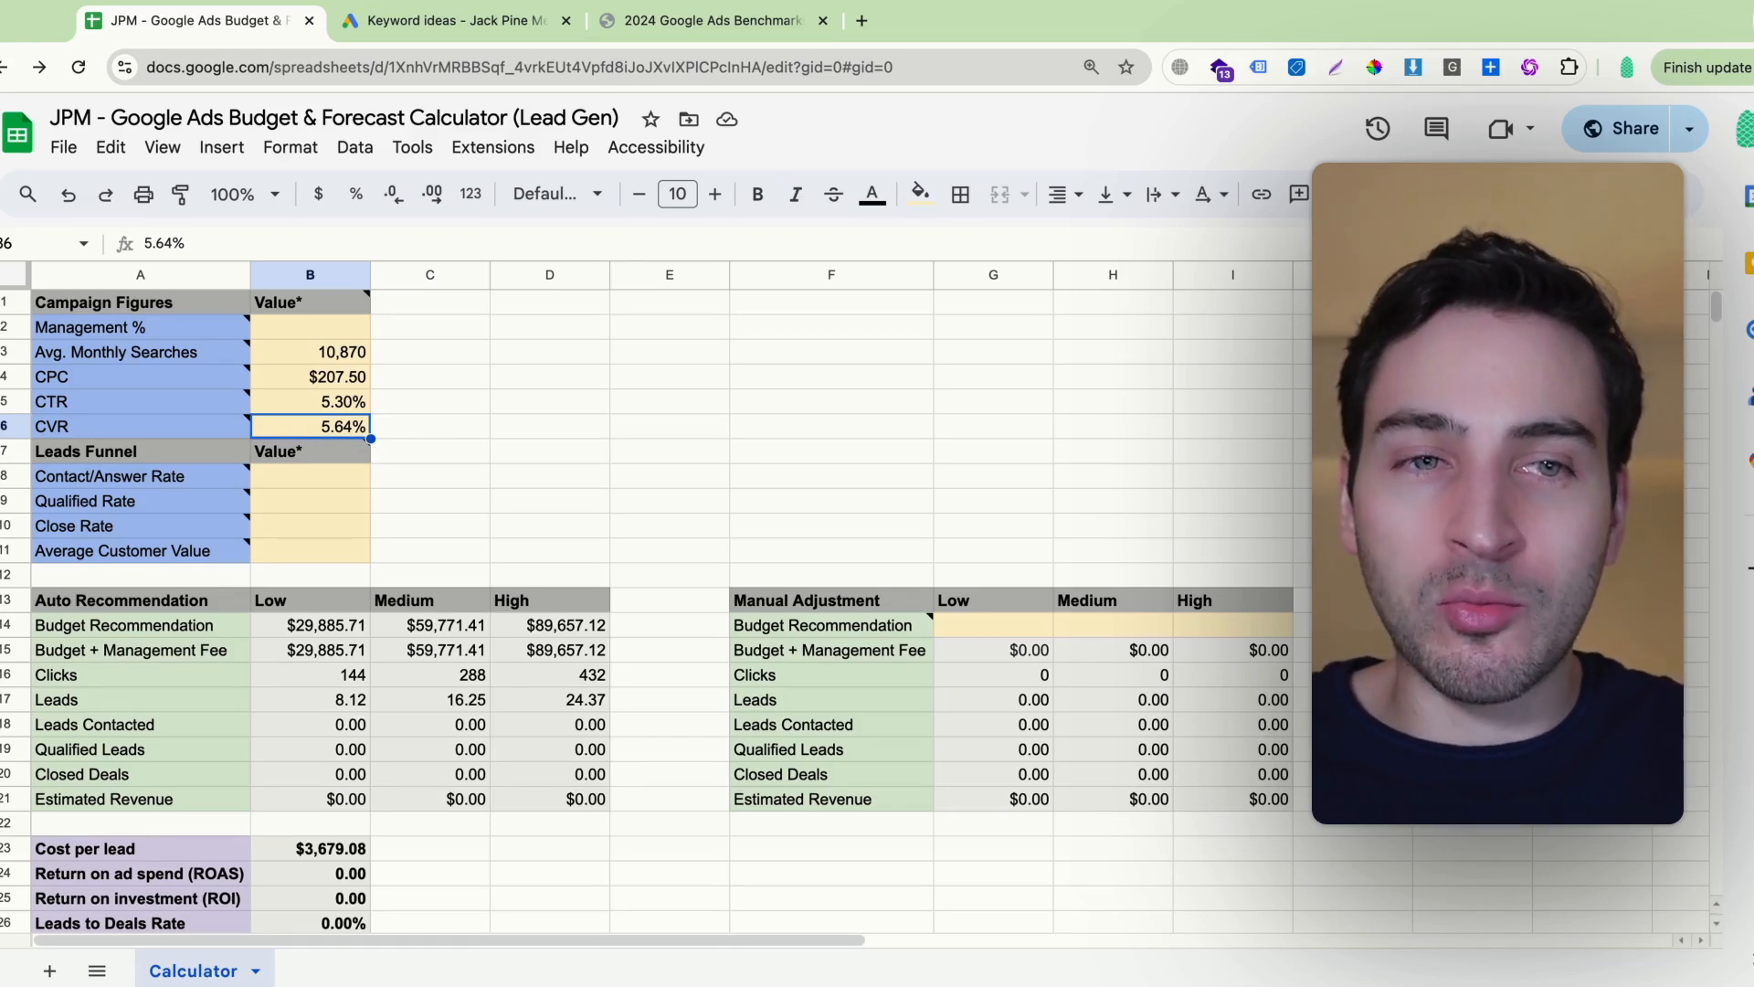
{"action": "type", "text": "10"}
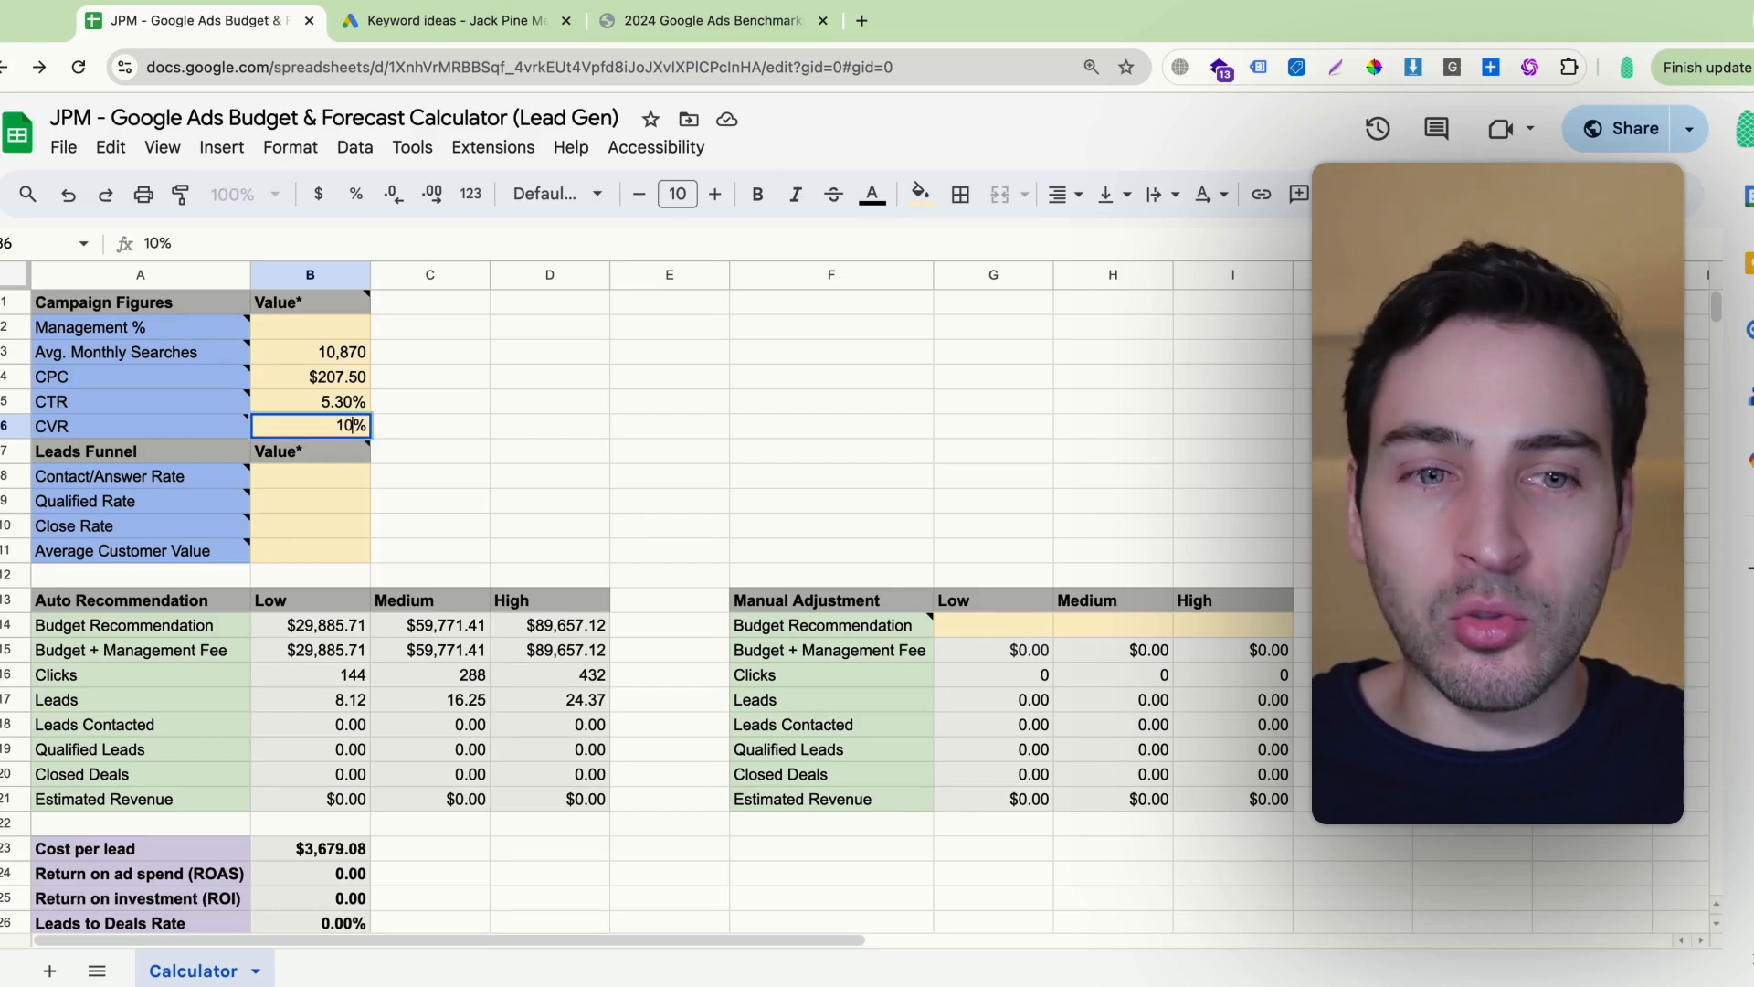
{"action": "key", "text": "Return"}
Set the CVR in the campaign figures to 15%
{"action": "key", "text": "Up"}
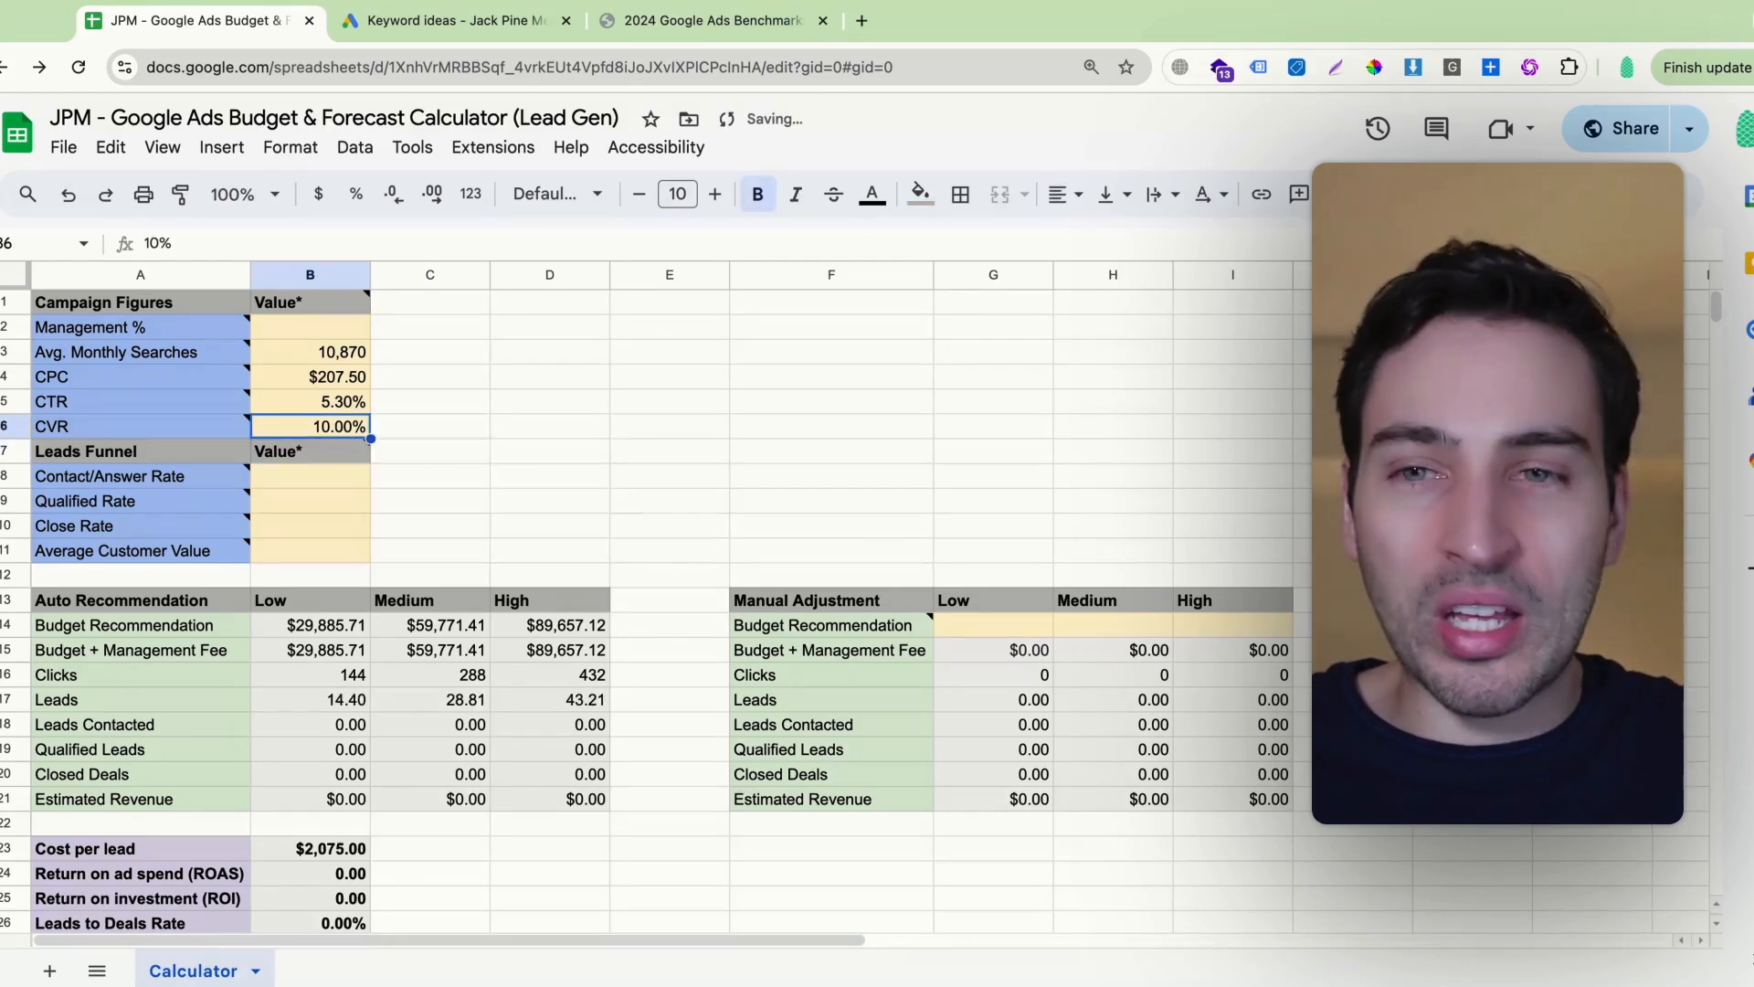
{"action": "type", "text": "15"}
{"action": "key", "text": "Return"}
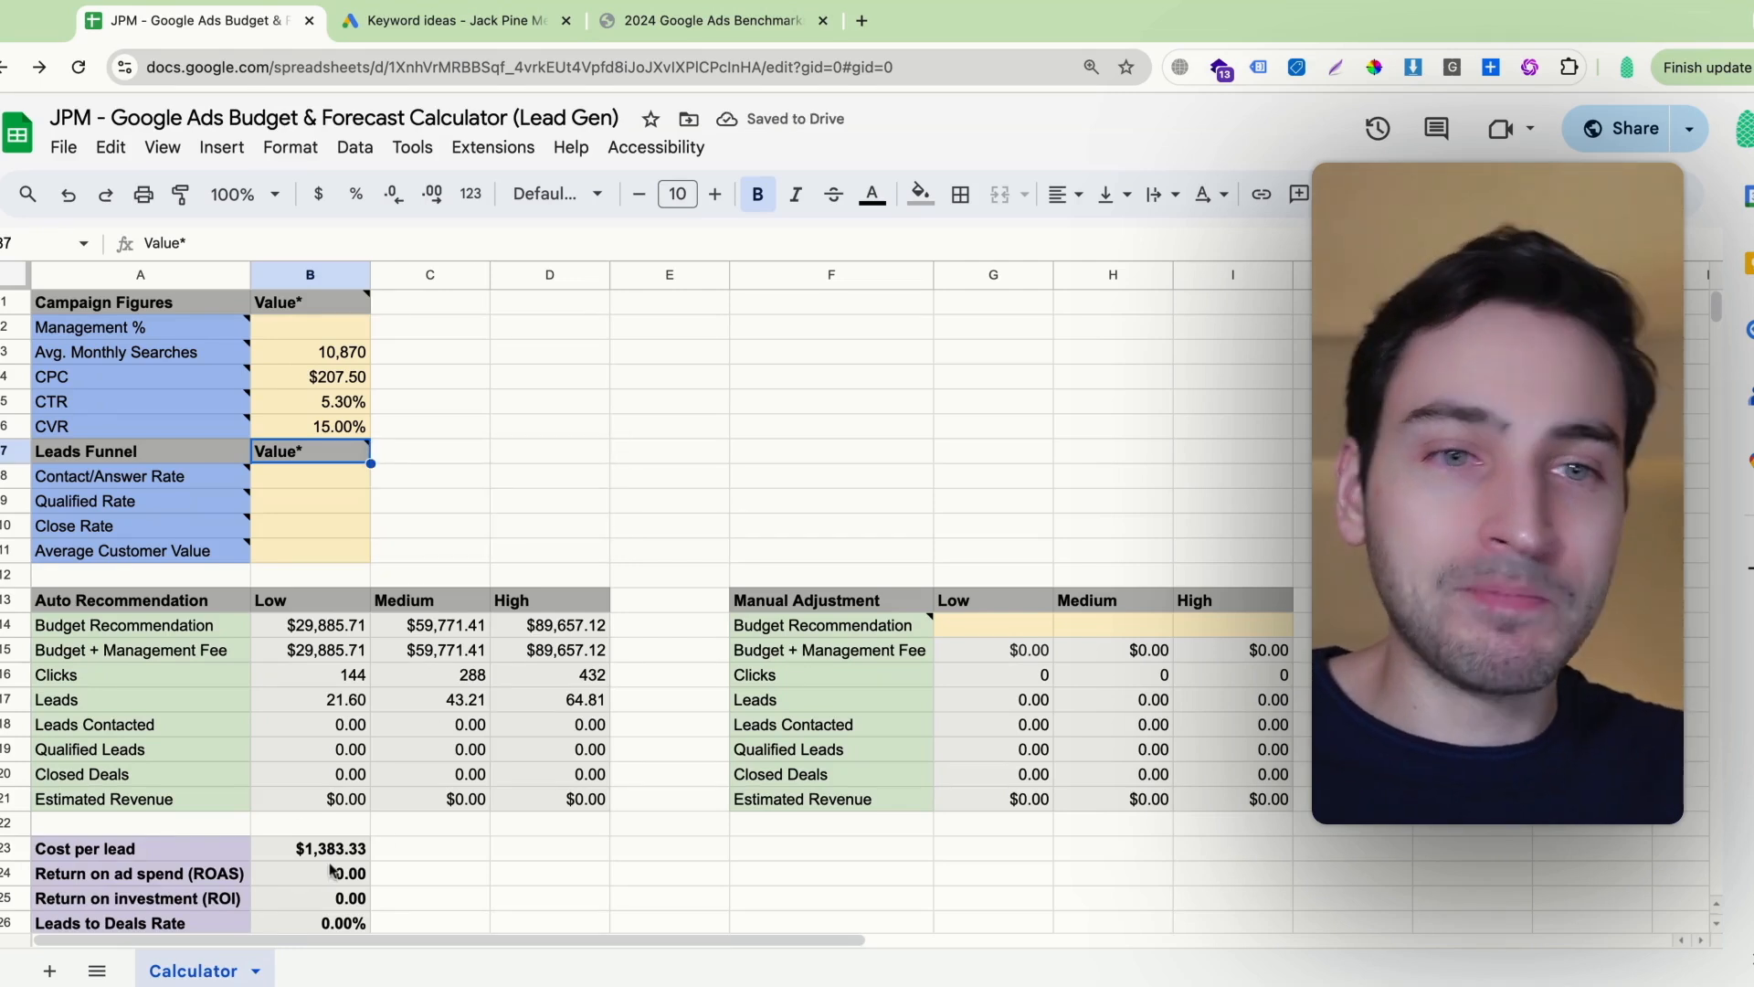
Check the CTR and the low automatic budget recommendation, and set the Management % to 10%
{"action": "left_click", "coordinate": [348, 406]}
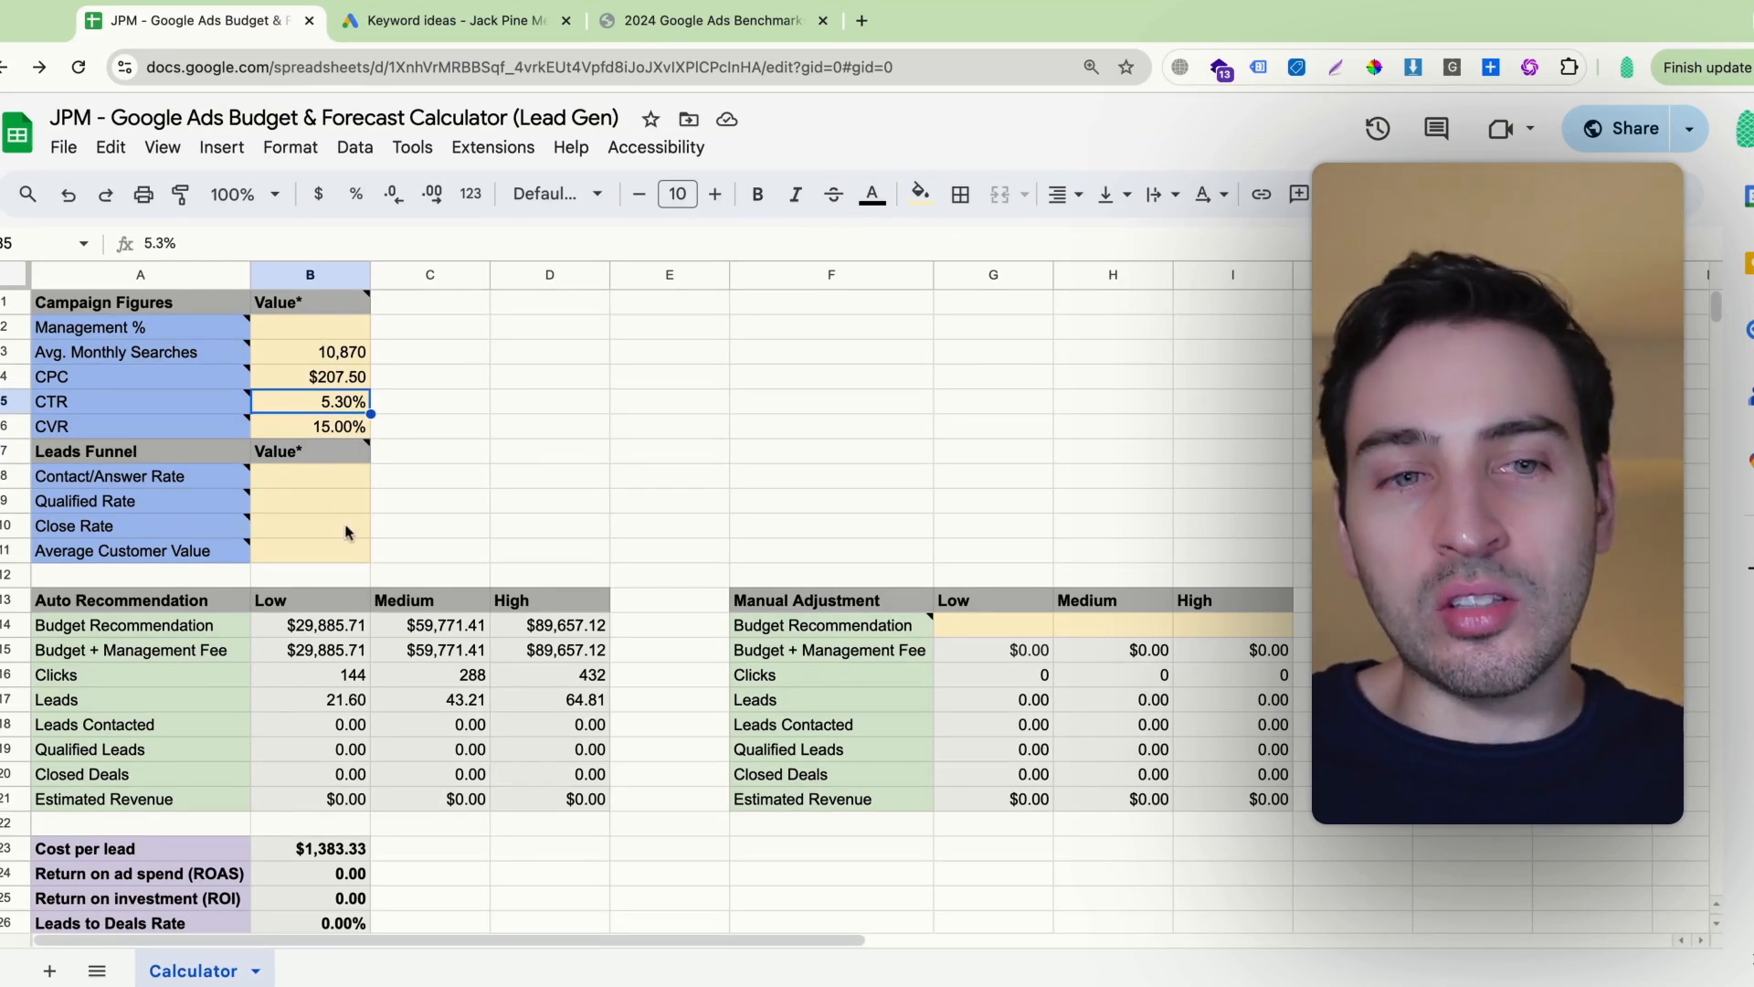
{"action": "left_click", "coordinate": [320, 632]}
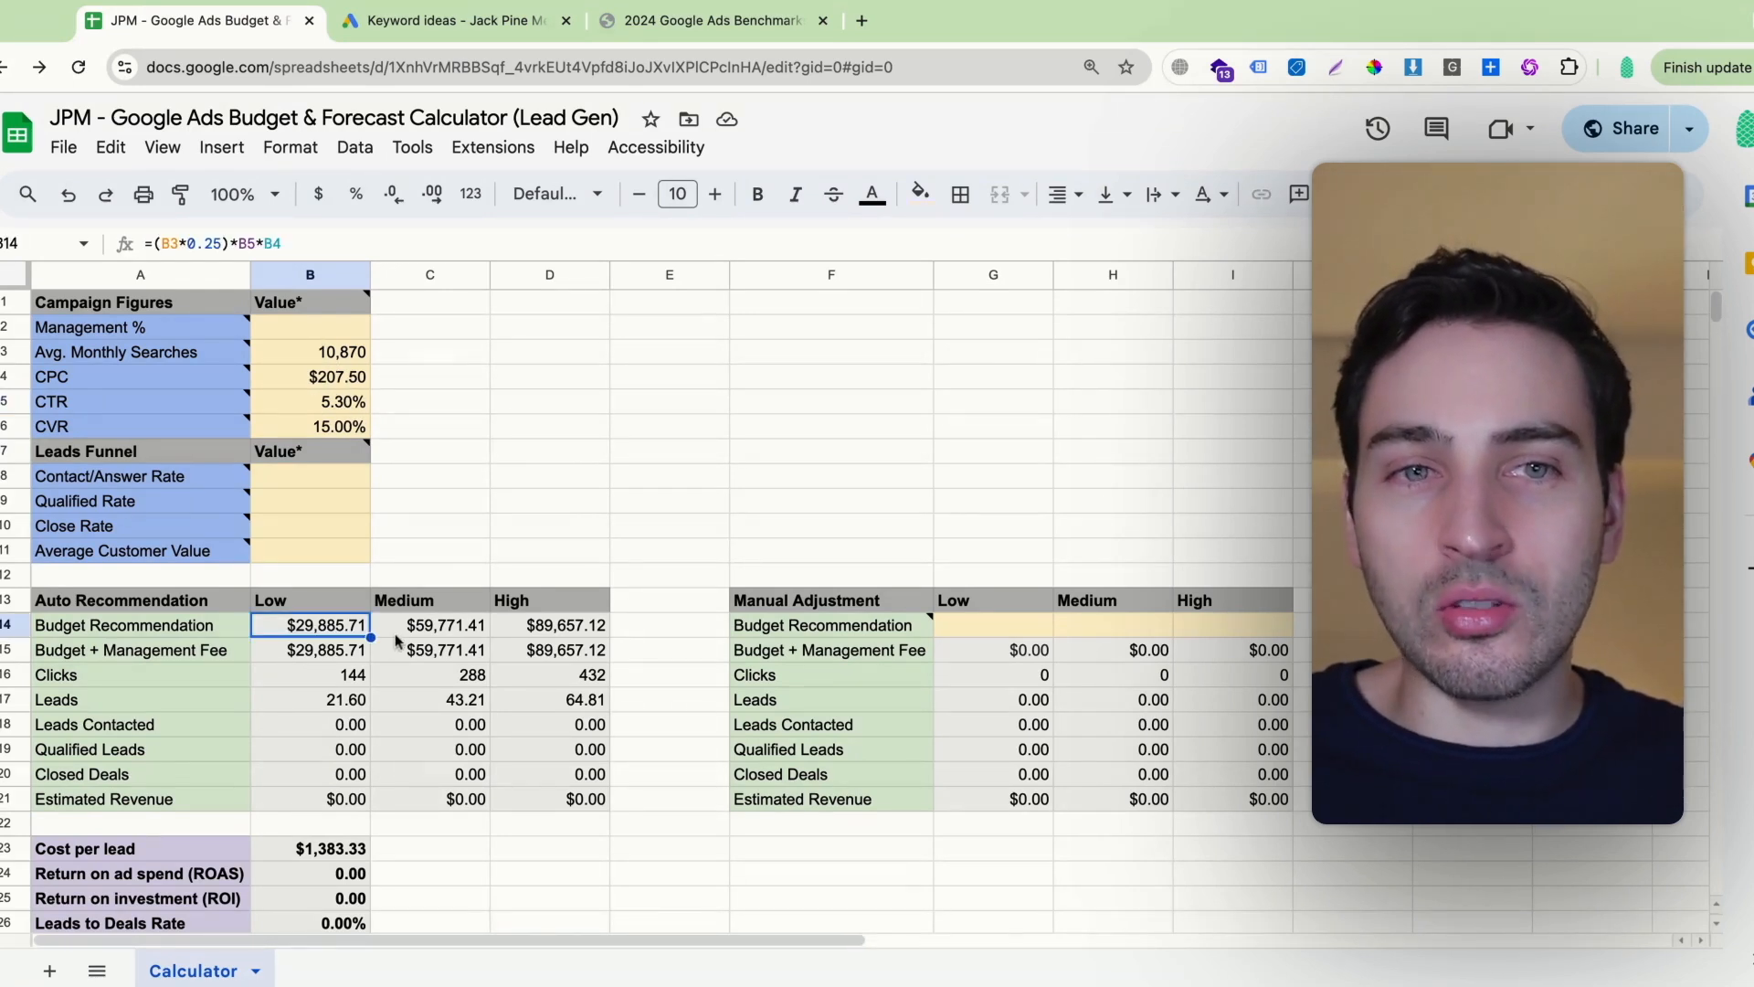
{"action": "left_click", "coordinate": [312, 337]}
{"action": "type", "text": "10"}
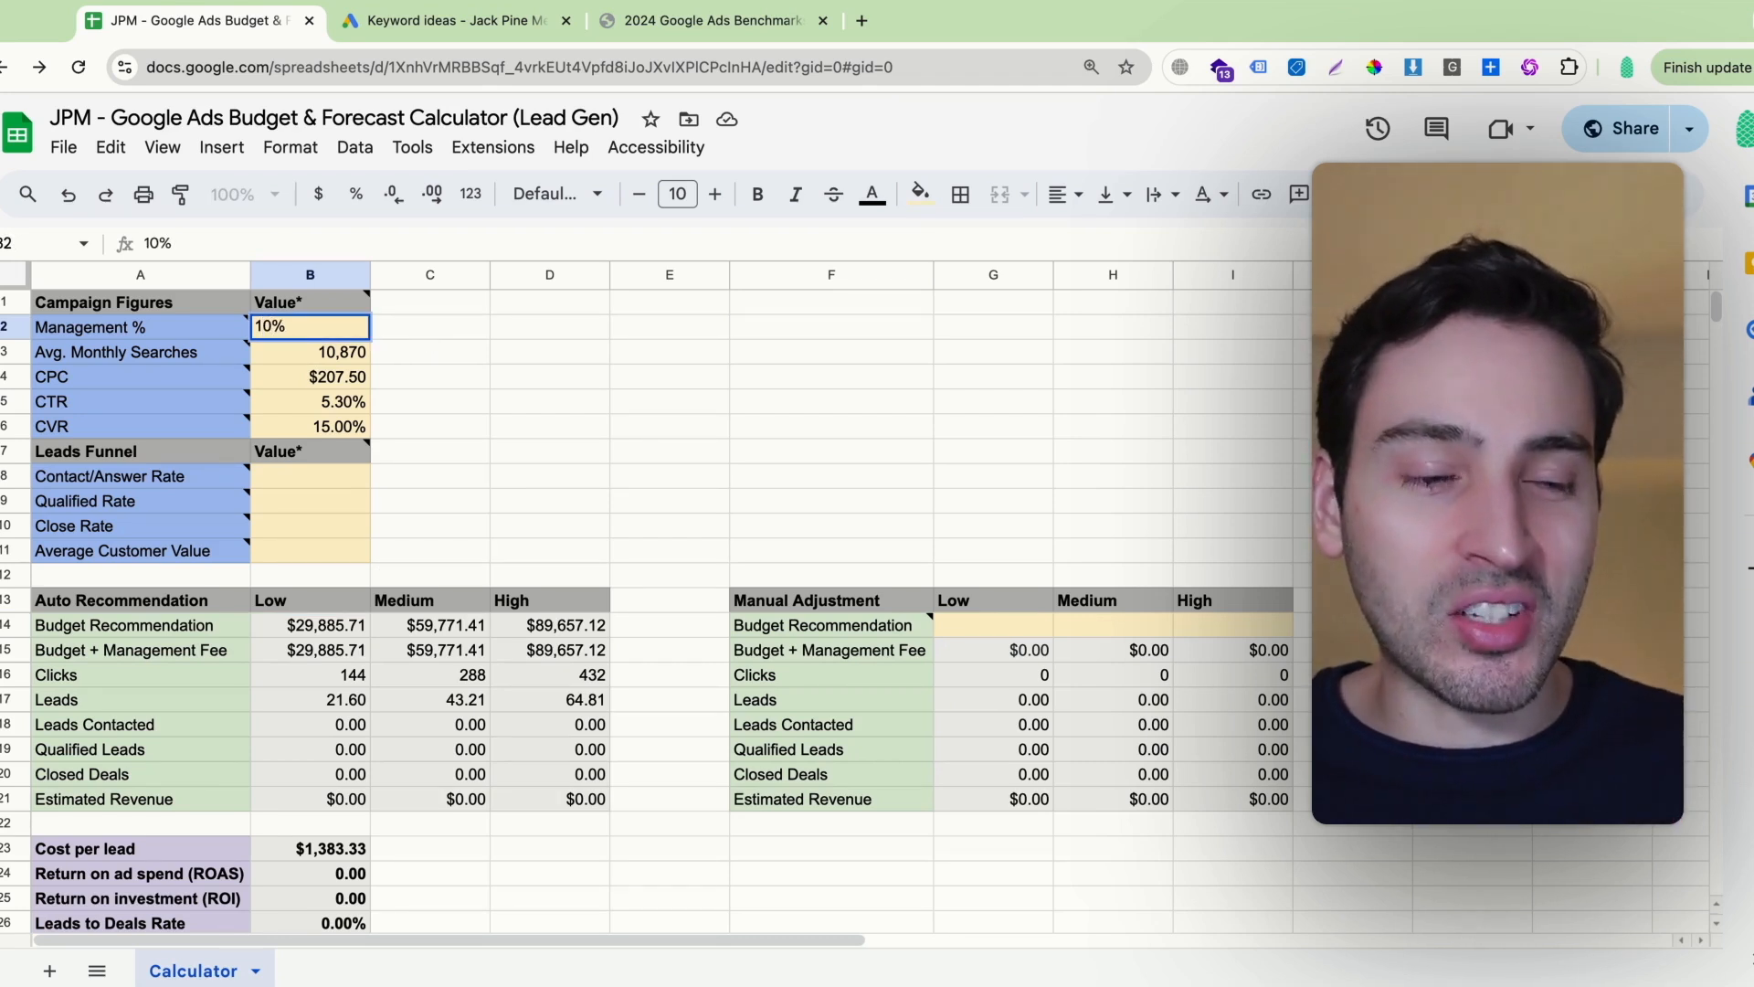
{"action": "key", "text": "Return"}
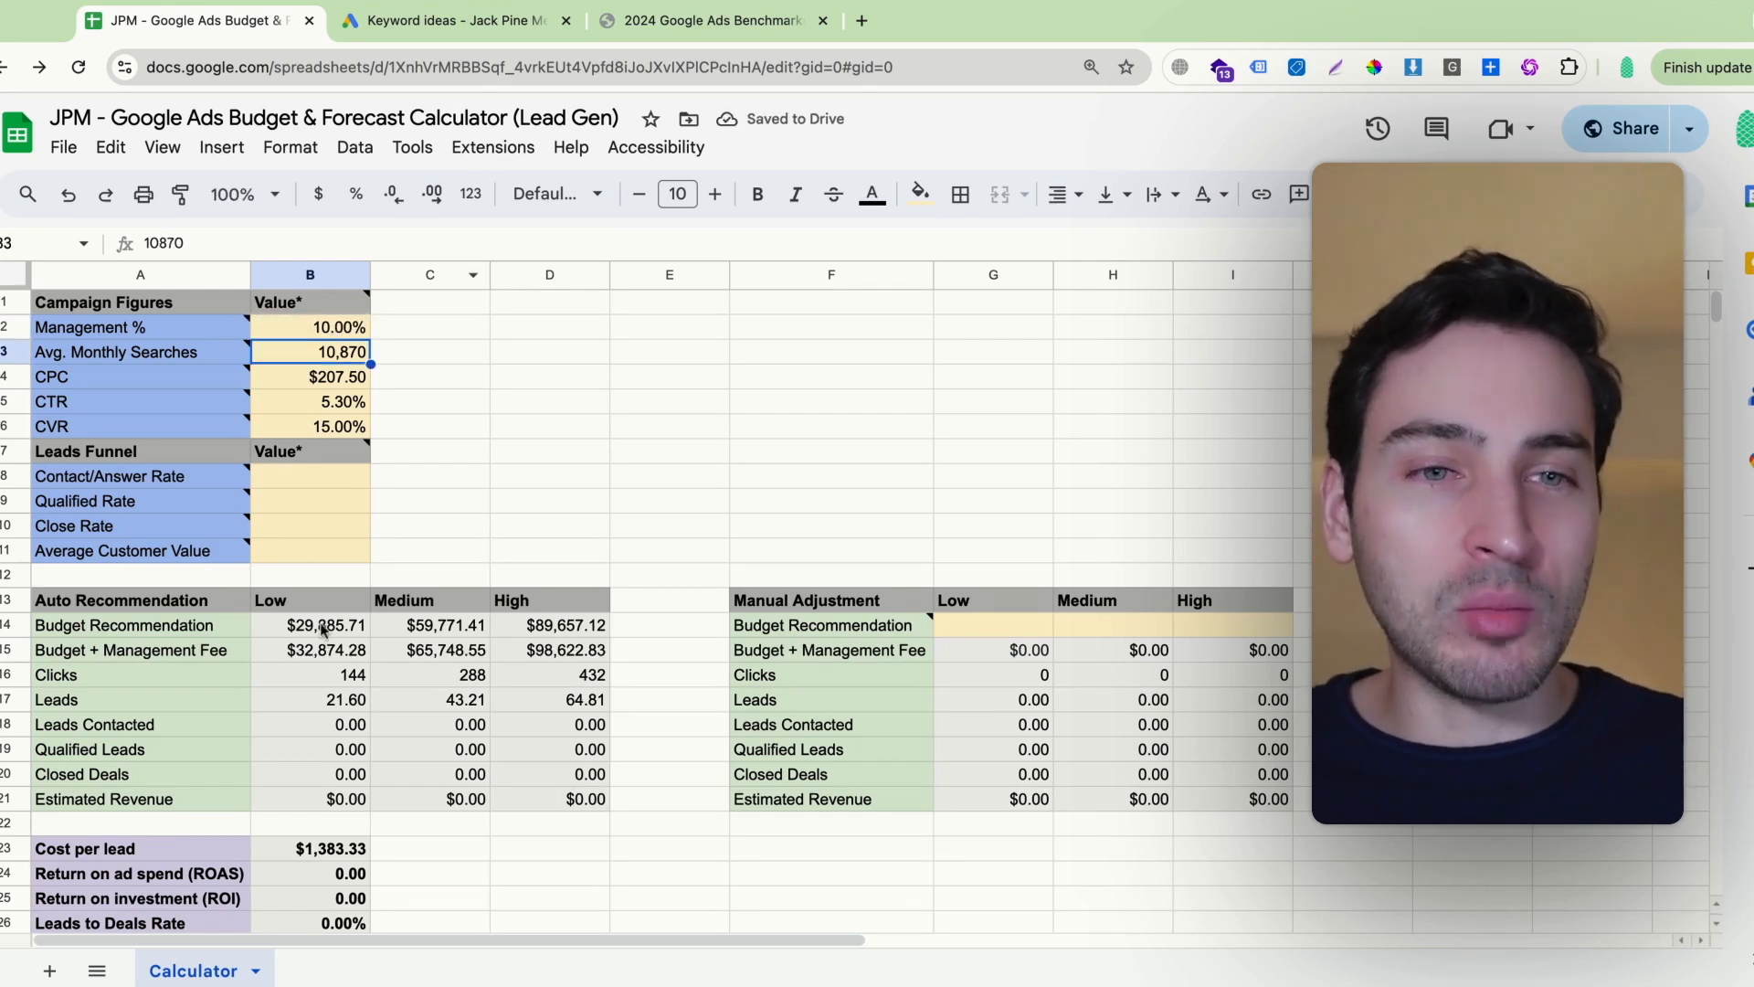
Fill in the Manual Adjustment budget recommendations with 30,000 for Low, 60,000 for Medium and 90,000 for High
{"action": "left_click_drag", "start_coordinate": [325, 632], "coordinate": [541, 637]}
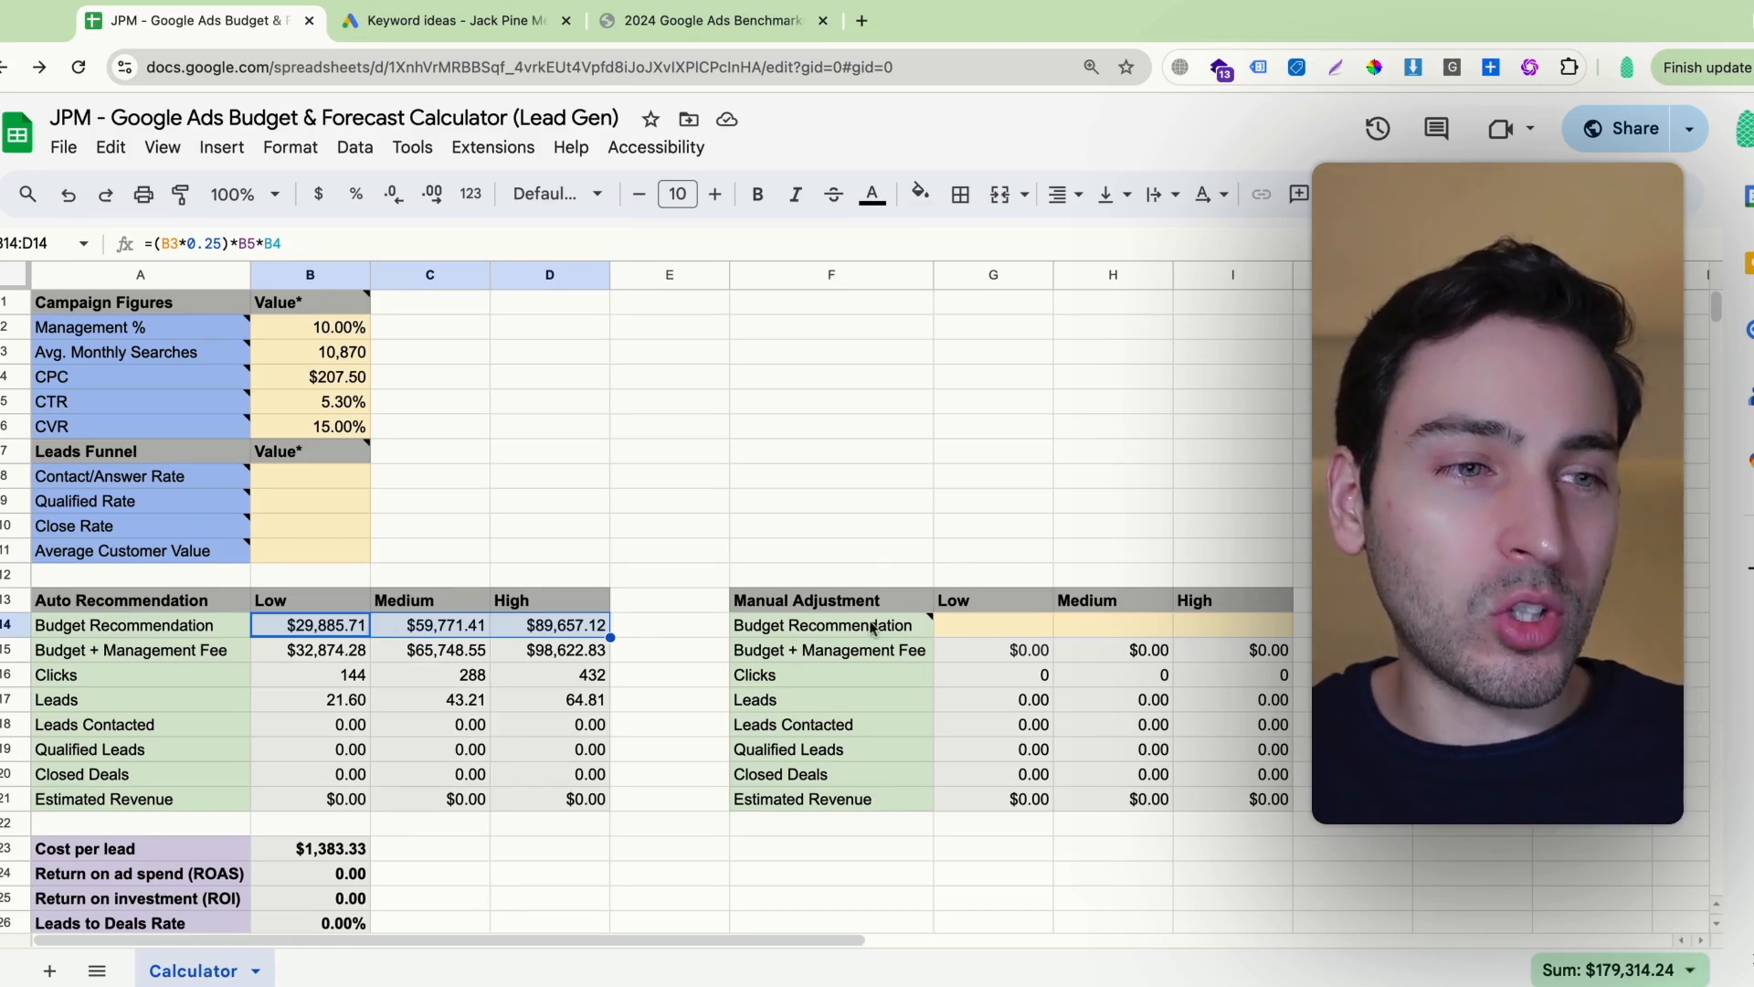
{"action": "left_click", "coordinate": [960, 628]}
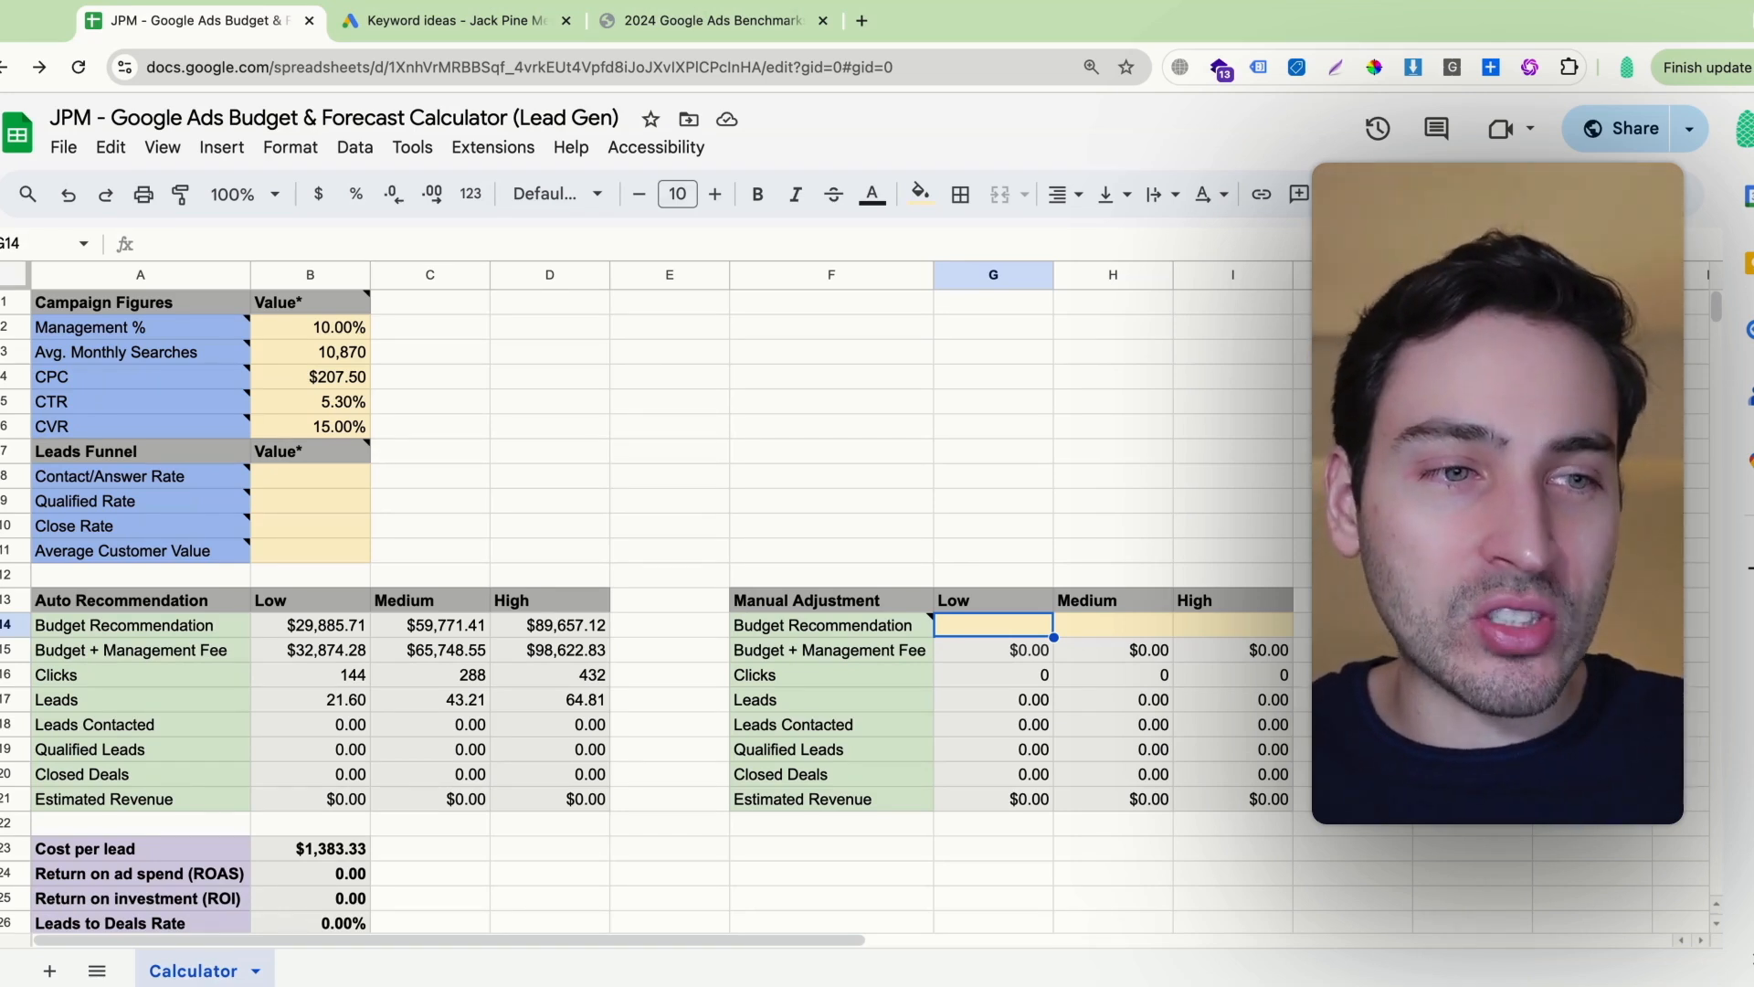
{"action": "type", "text": "30000"}
{"action": "key", "text": "Tab"}
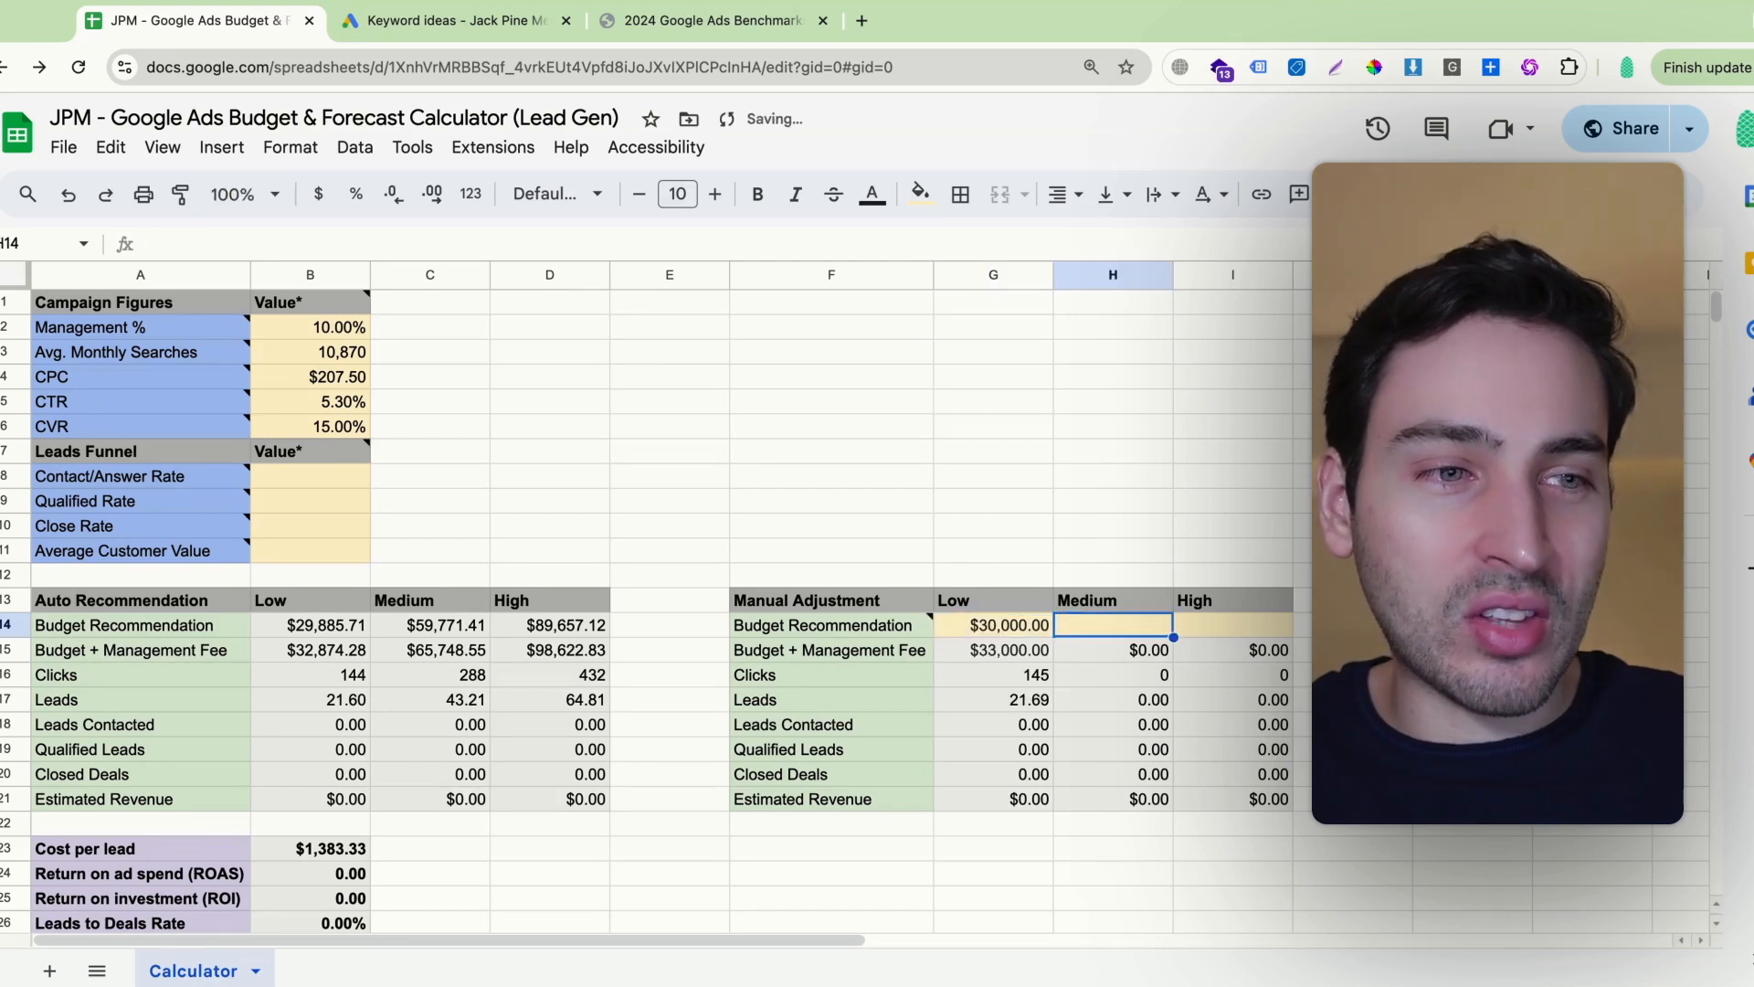
{"action": "type", "text": "60000"}
{"action": "key", "text": "Tab"}
{"action": "type", "text": "9"}
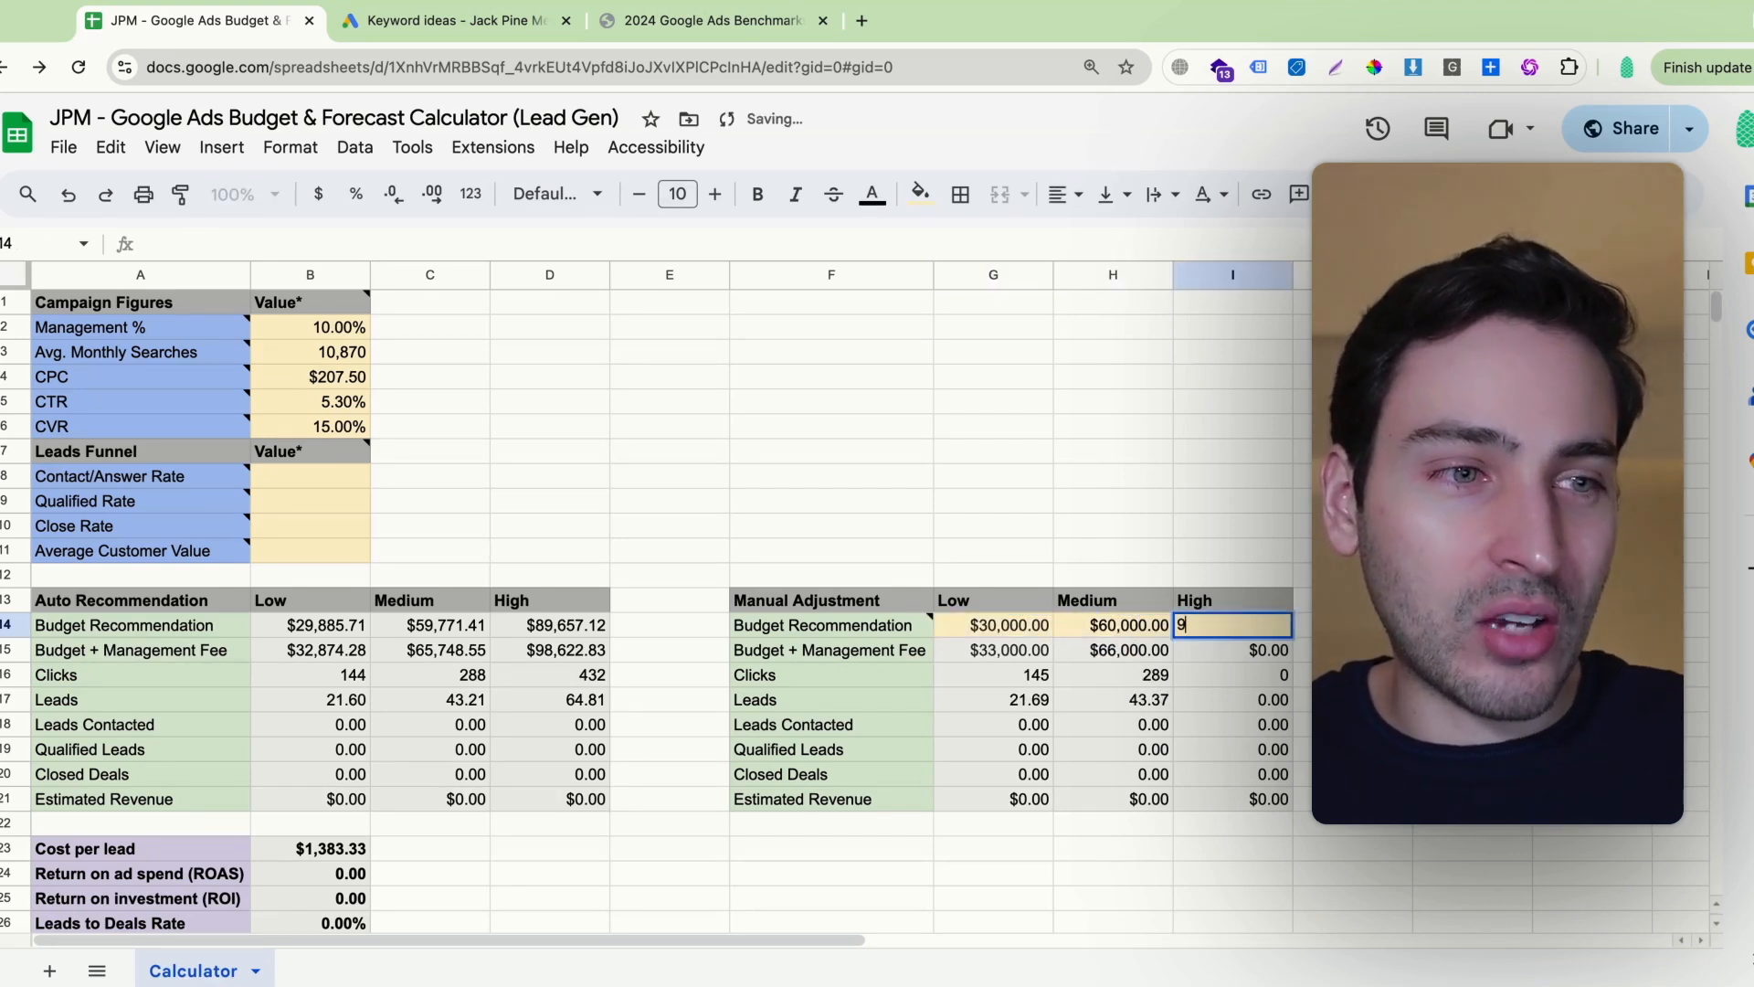
{"action": "type", "text": "0,000"}
{"action": "key", "text": "Return"}
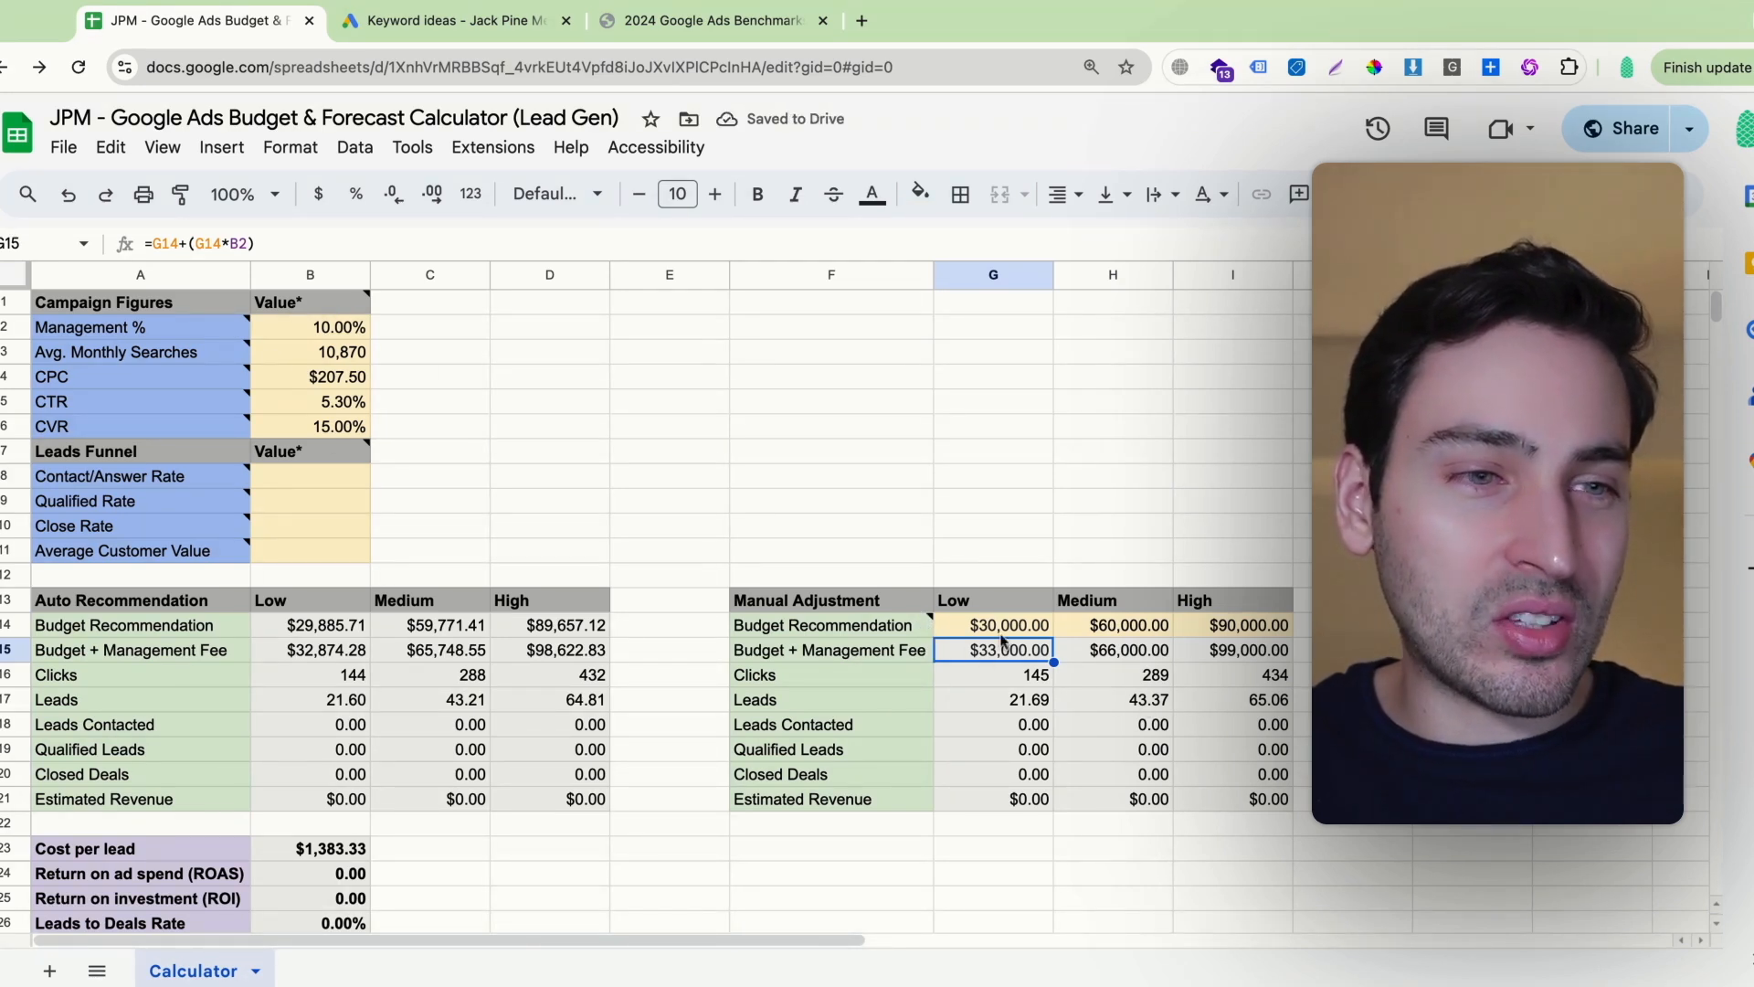
Review the manual budgets with management fee, the forecast clicks and leads, the cost per lead and the CVR
{"action": "left_click_drag", "start_coordinate": [1003, 649], "coordinate": [1234, 652]}
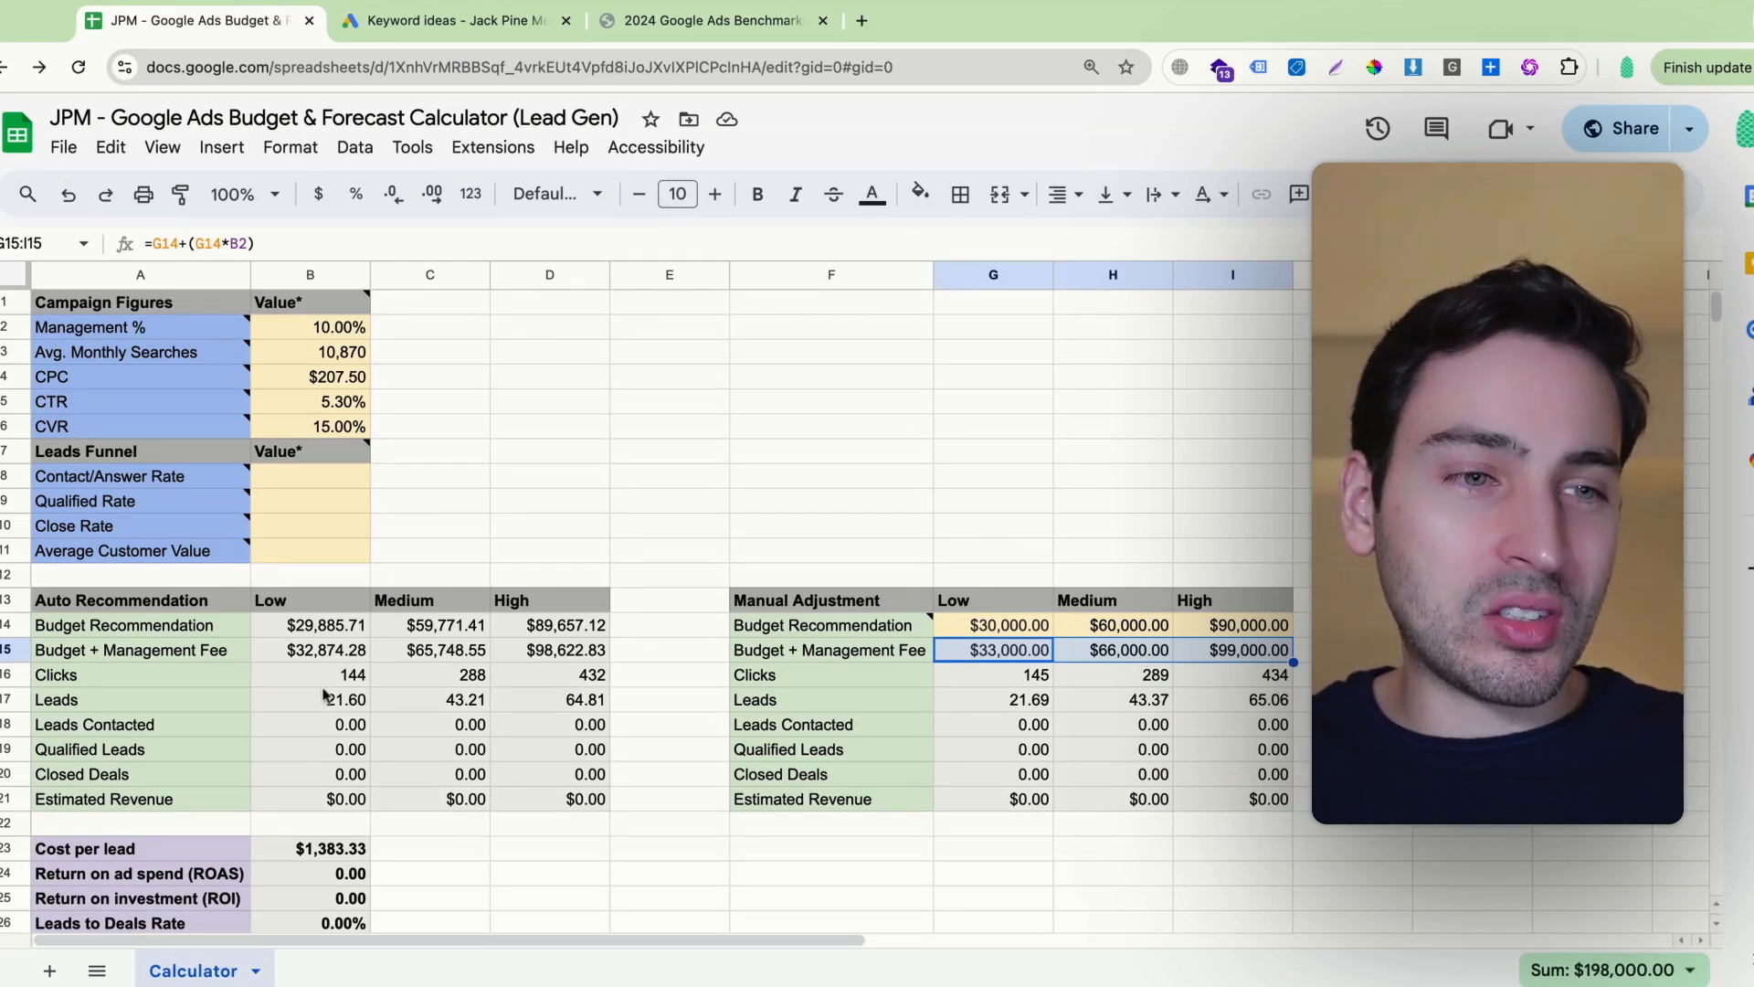
{"action": "left_click_drag", "start_coordinate": [315, 684], "coordinate": [548, 700]}
{"action": "left_click_drag", "start_coordinate": [959, 681], "coordinate": [1015, 702]}
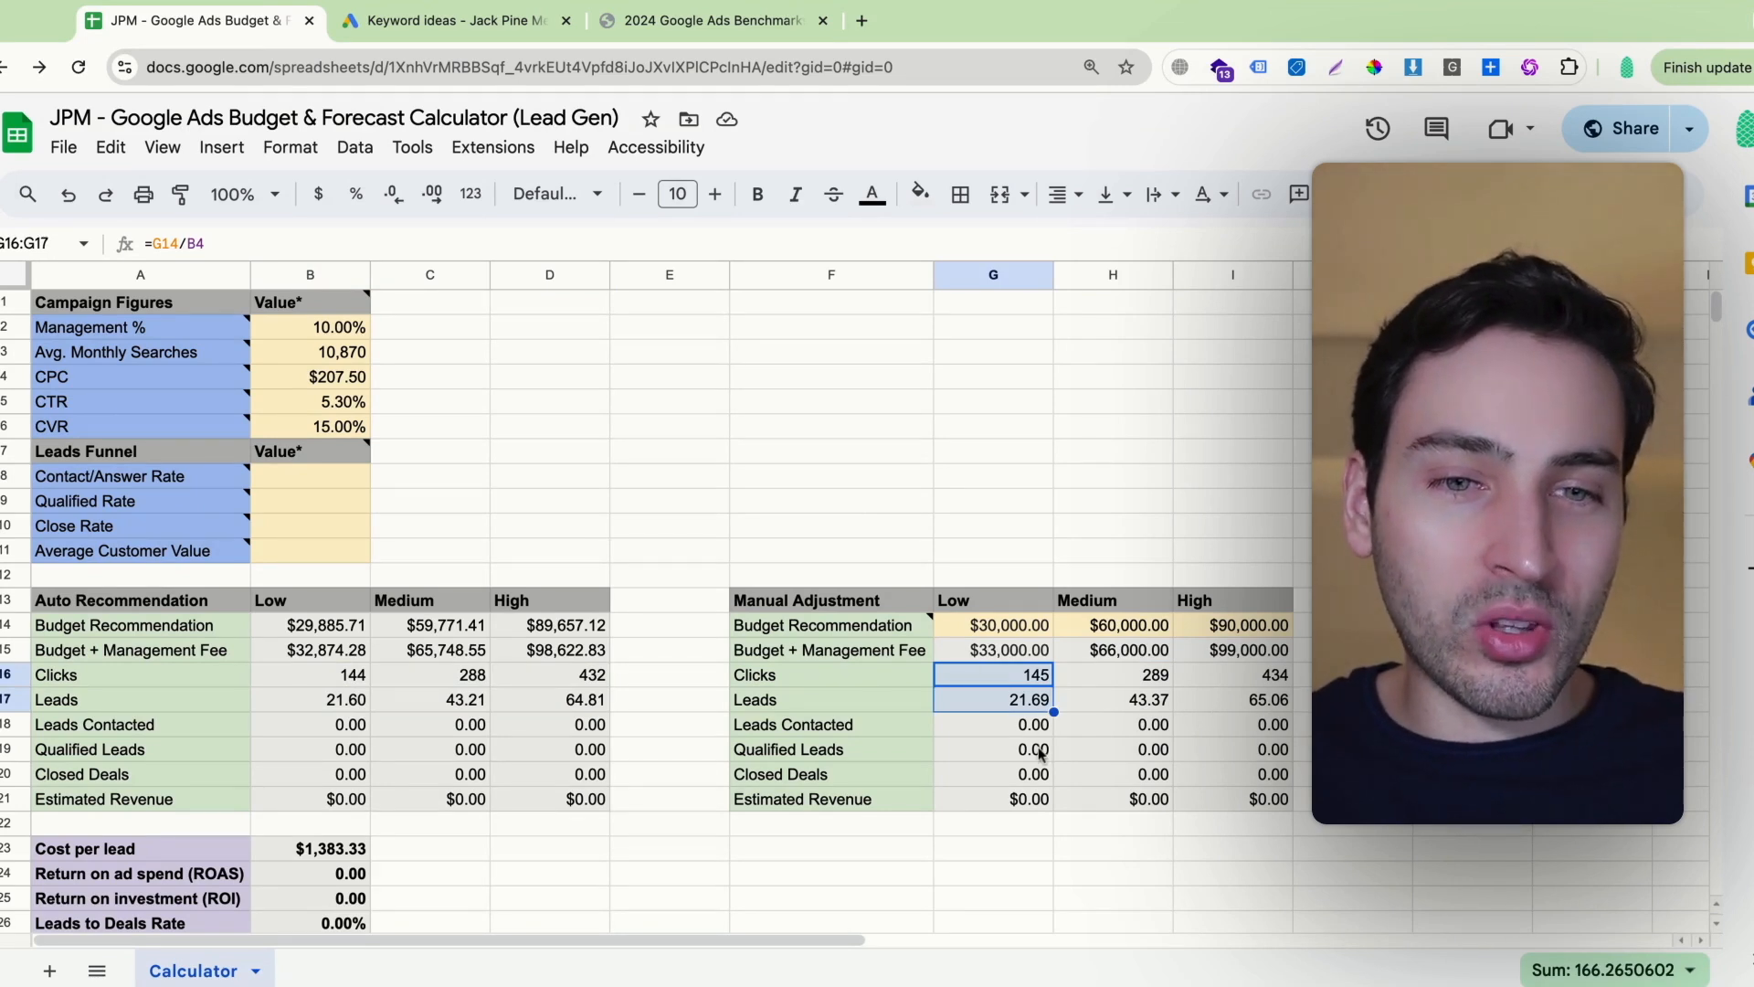
{"action": "left_click", "coordinate": [349, 855]}
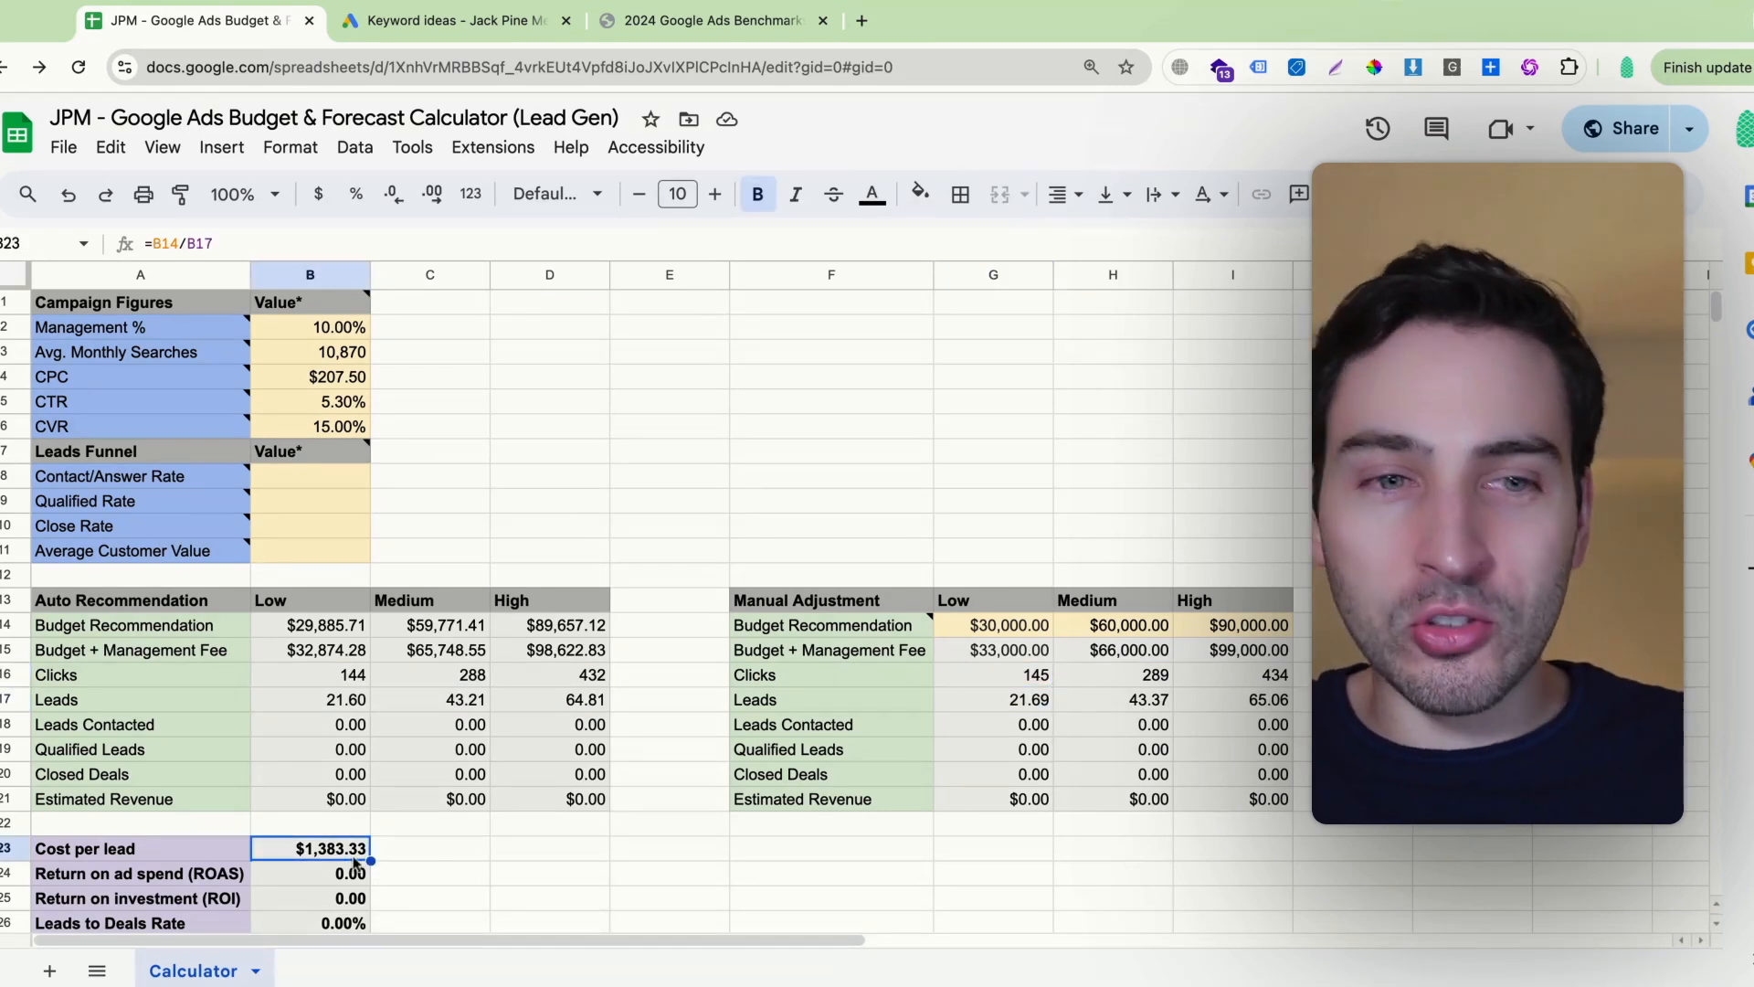
{"action": "left_click", "coordinate": [328, 428]}
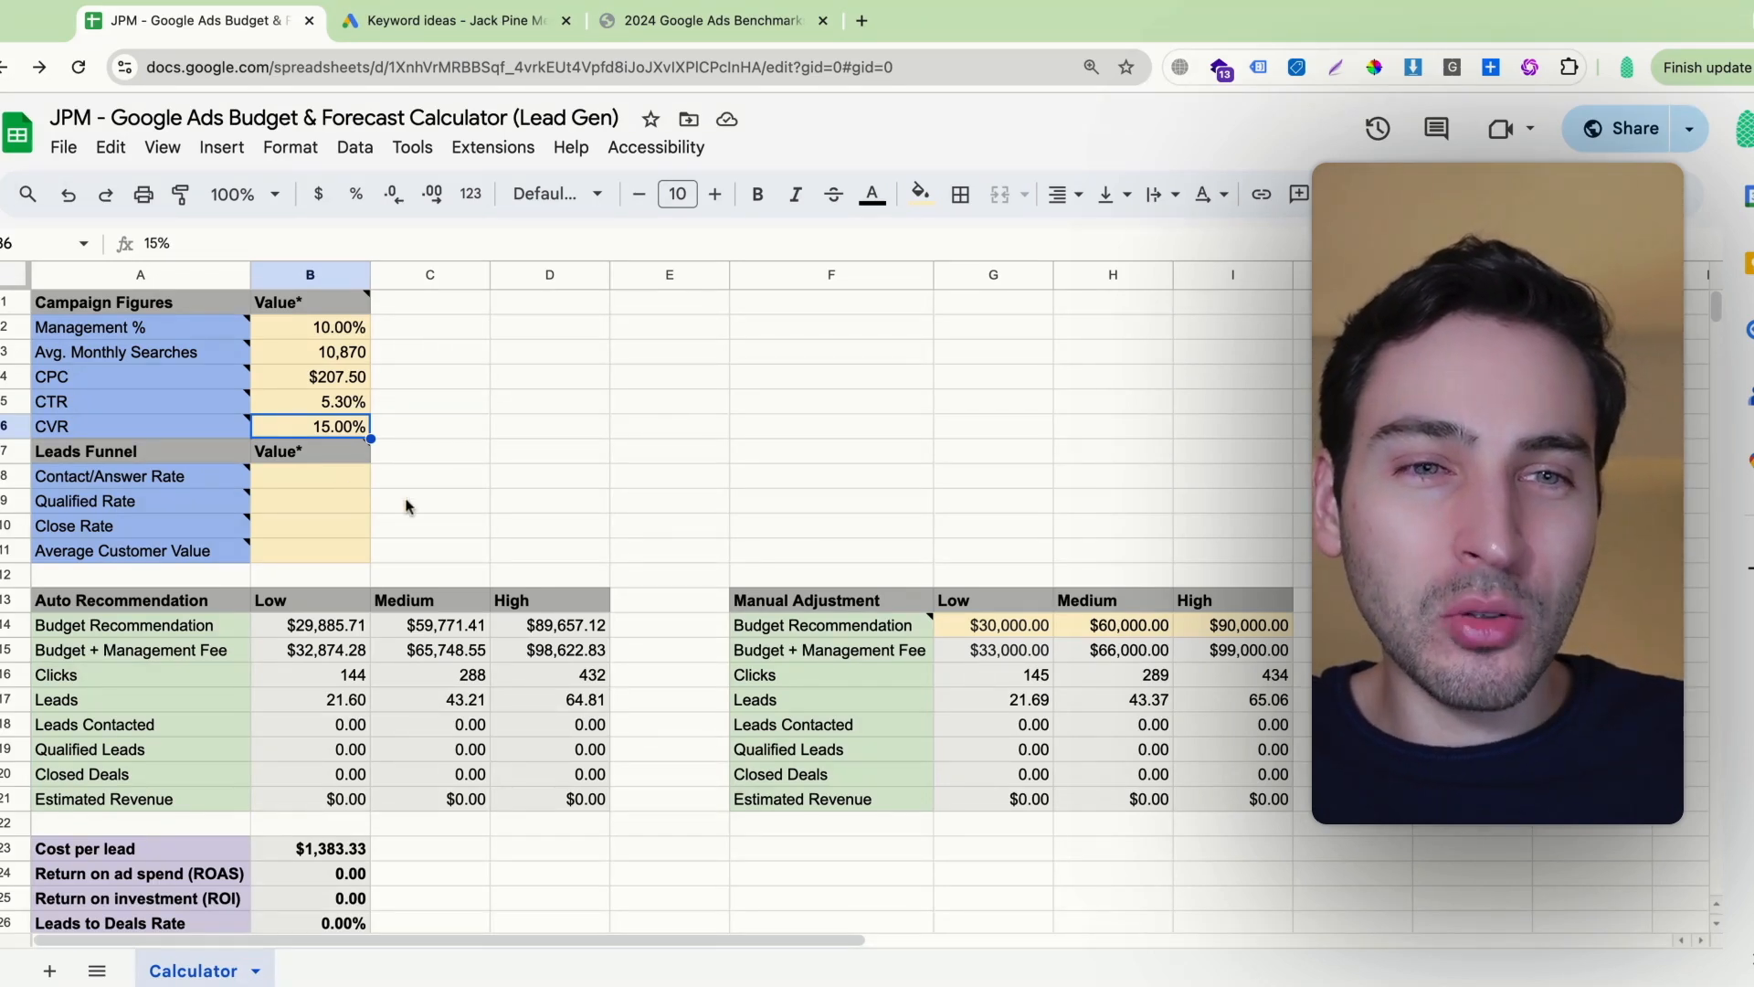
Read the note on Contact/Answer Rate and set that rate to 90% in the leads funnel
{"action": "left_click", "coordinate": [315, 476]}
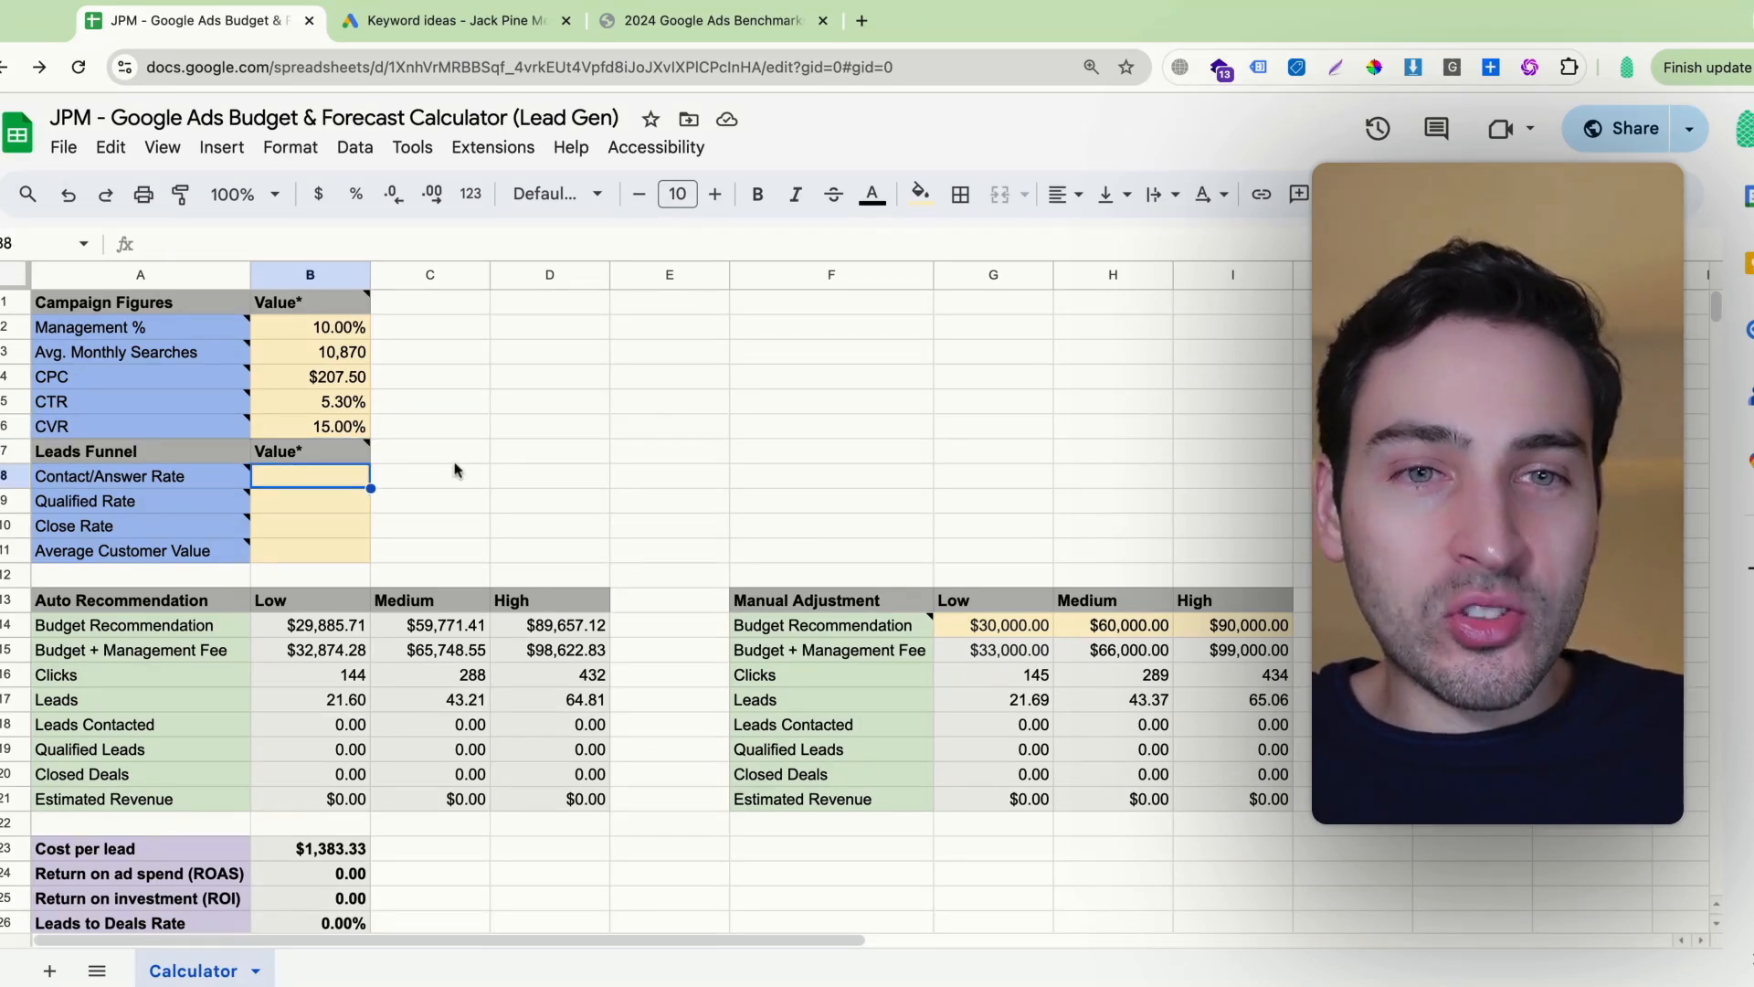
{"action": "mouse_move", "coordinate": [116, 491]}
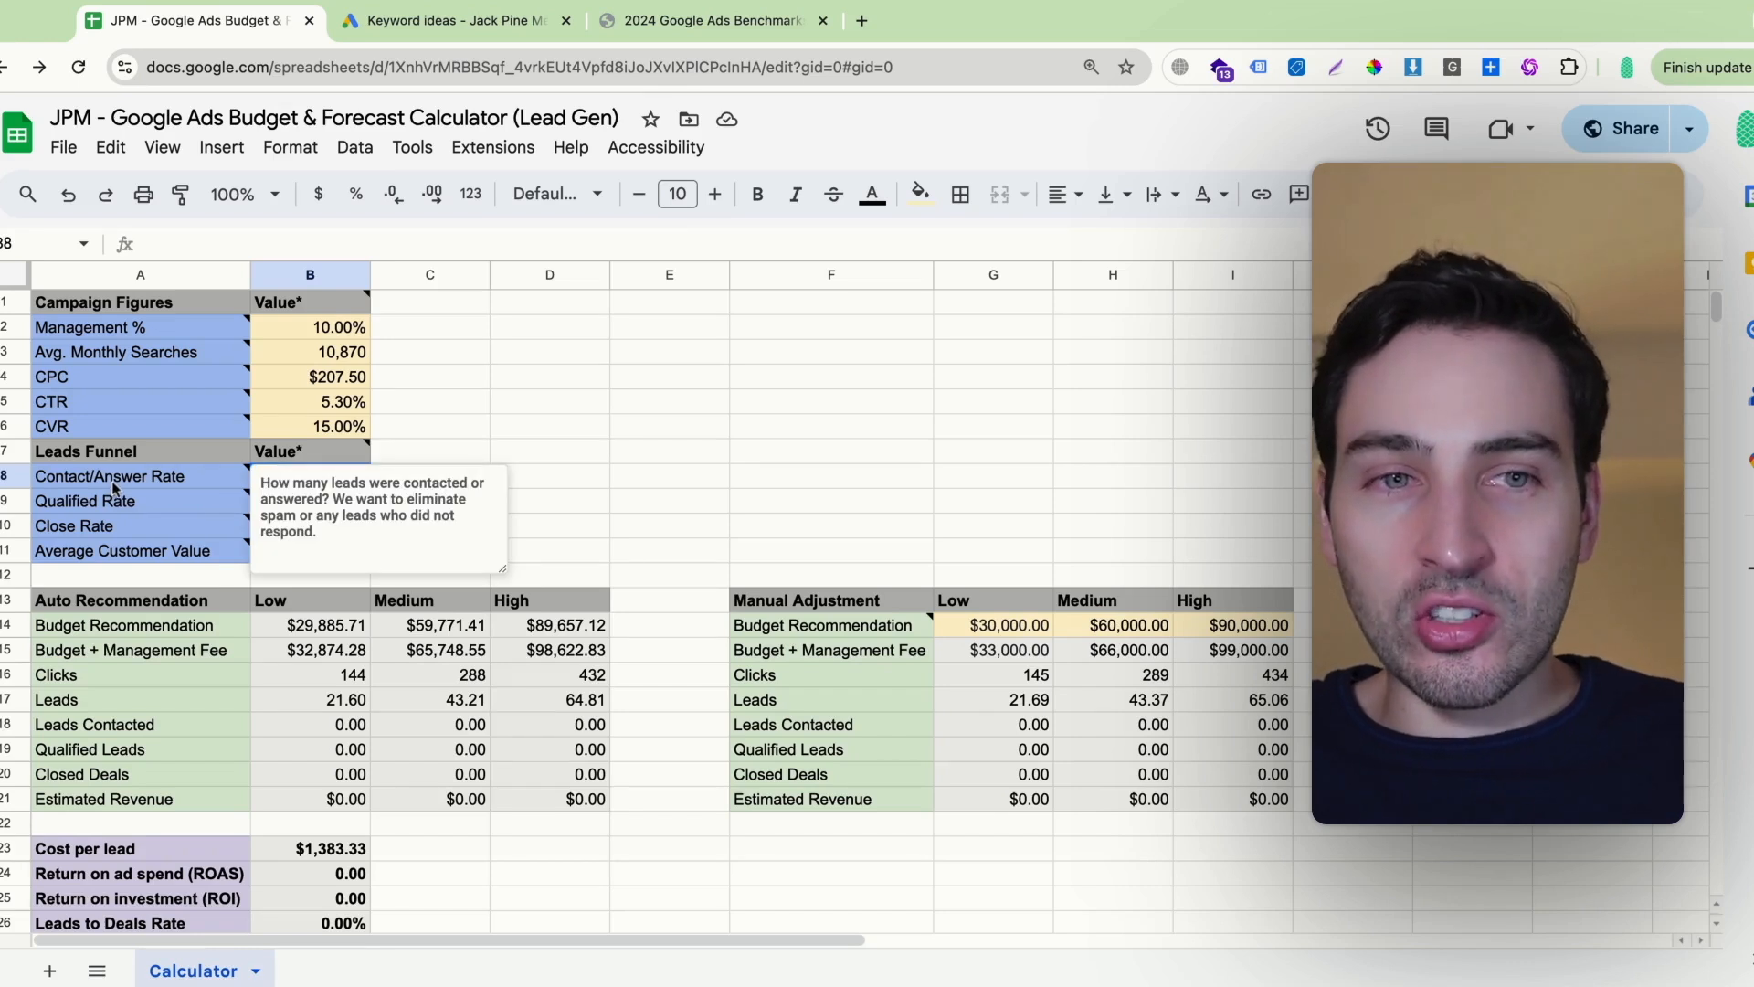
{"action": "left_click", "coordinate": [571, 454]}
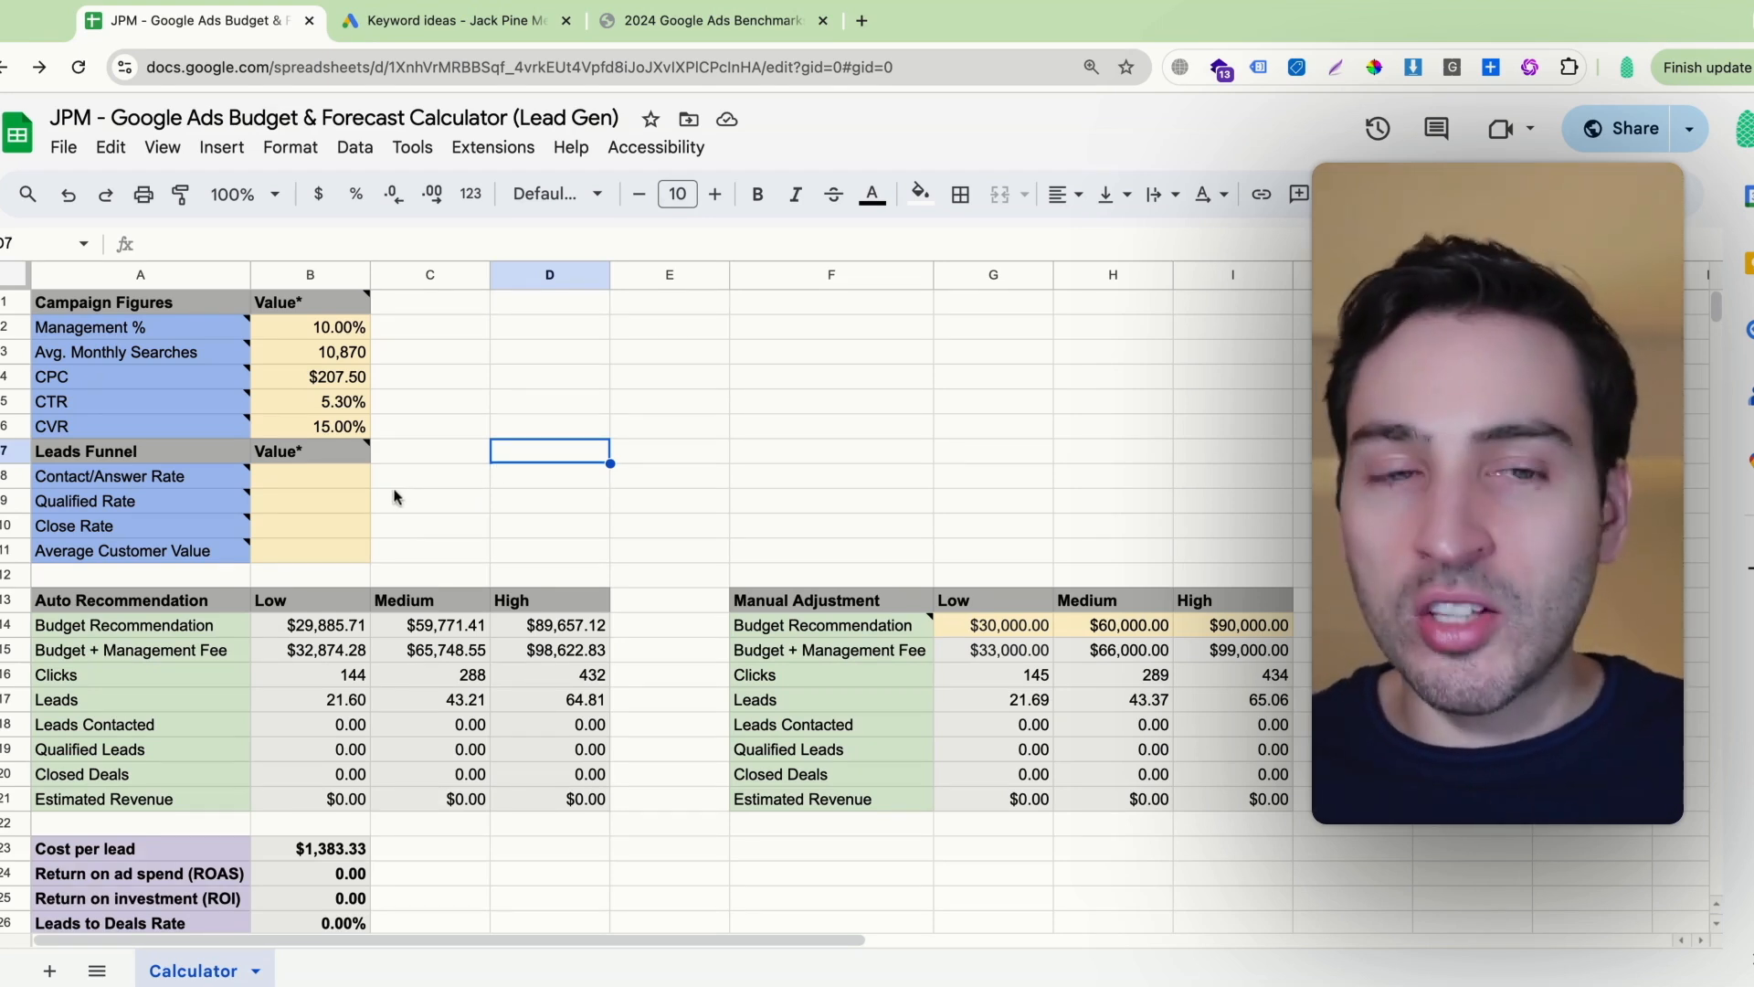
{"action": "left_click", "coordinate": [334, 483]}
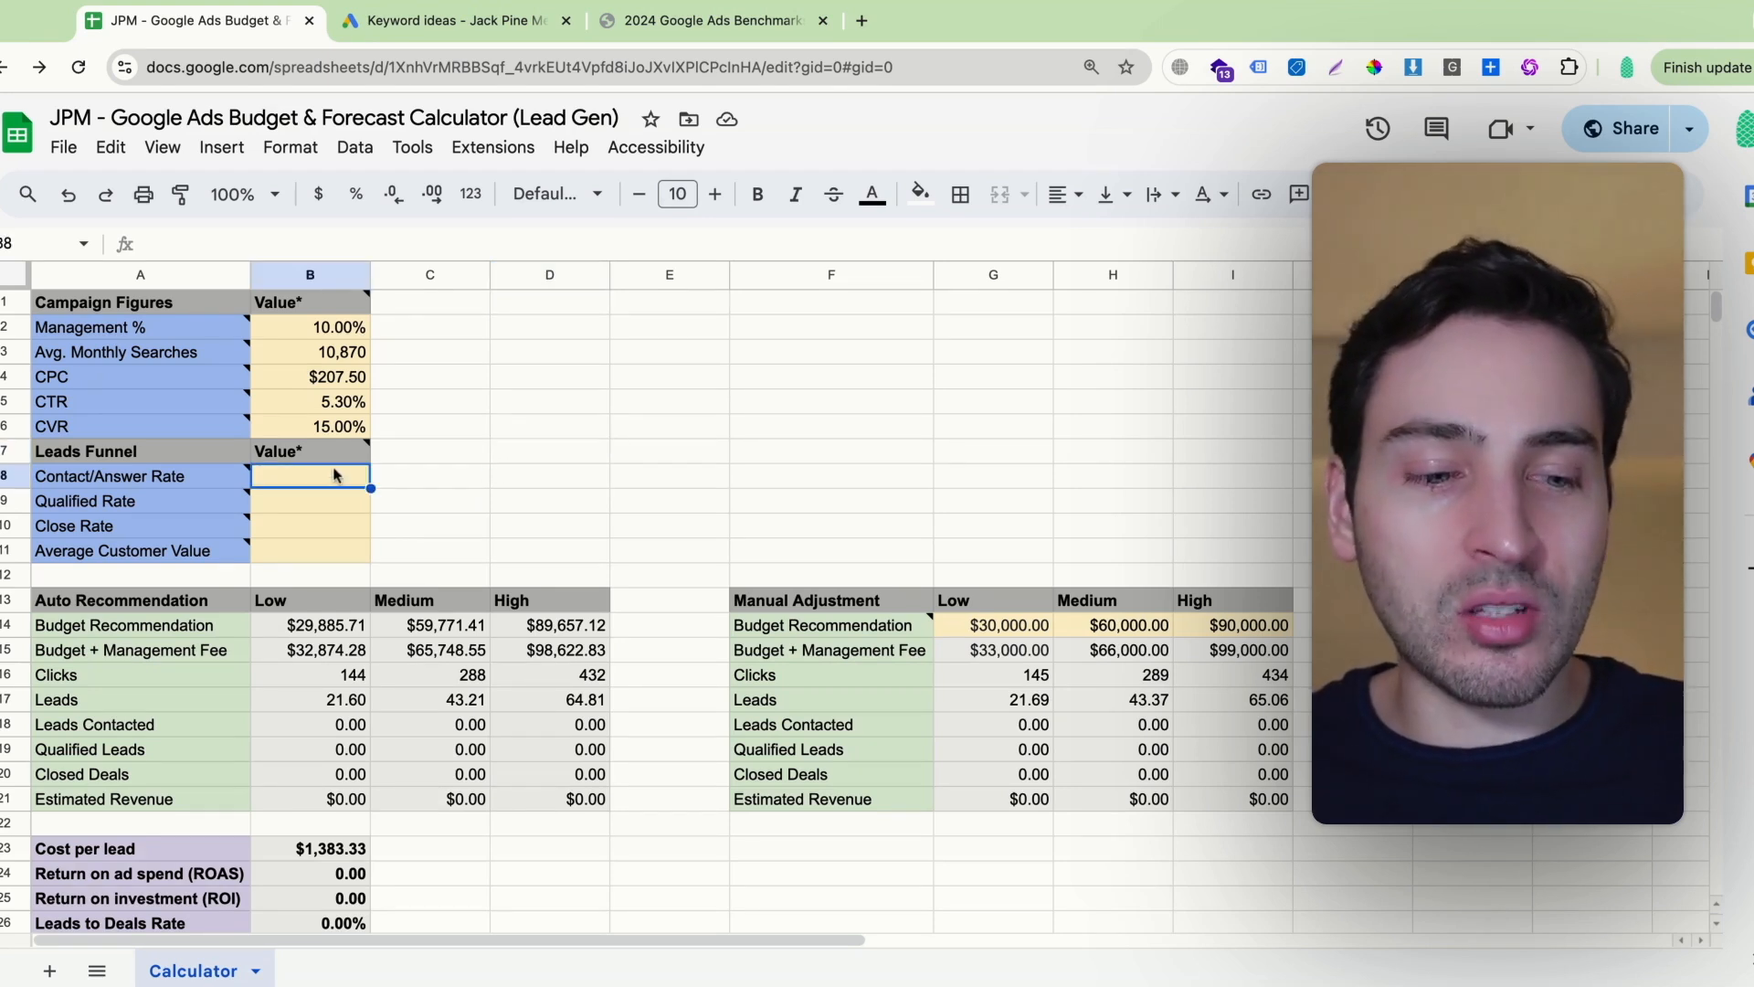
{"action": "type", "text": "90"}
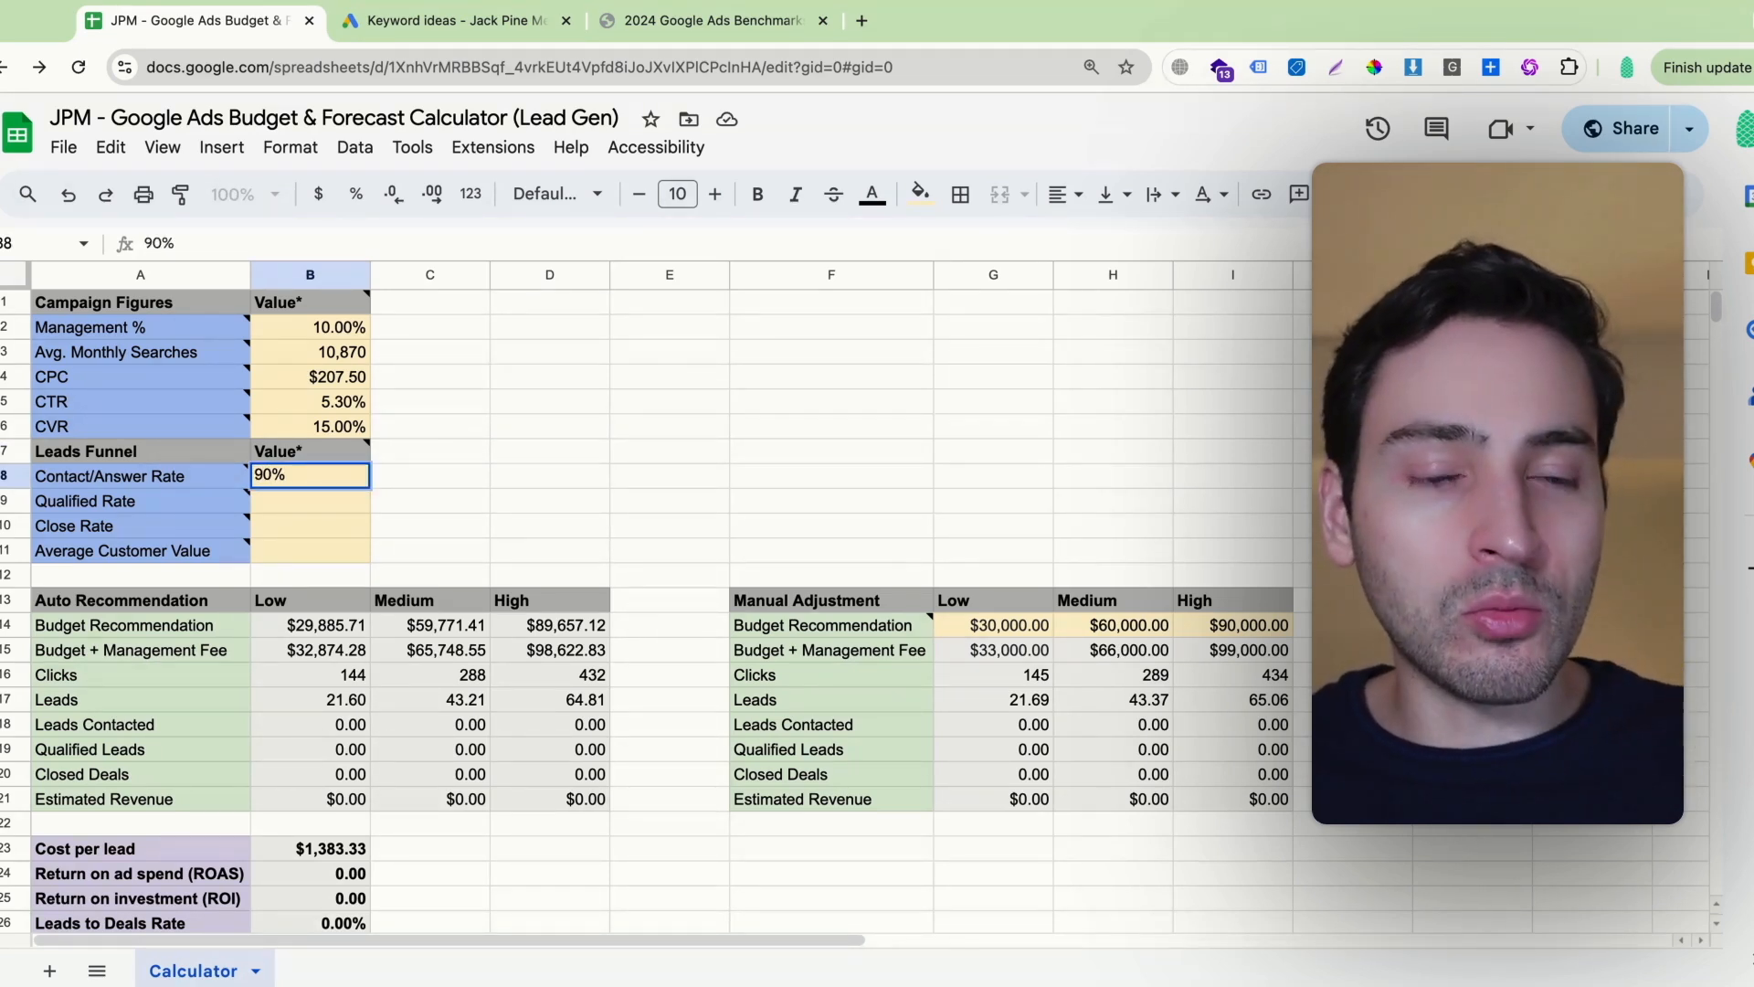
{"action": "key", "text": "Return"}
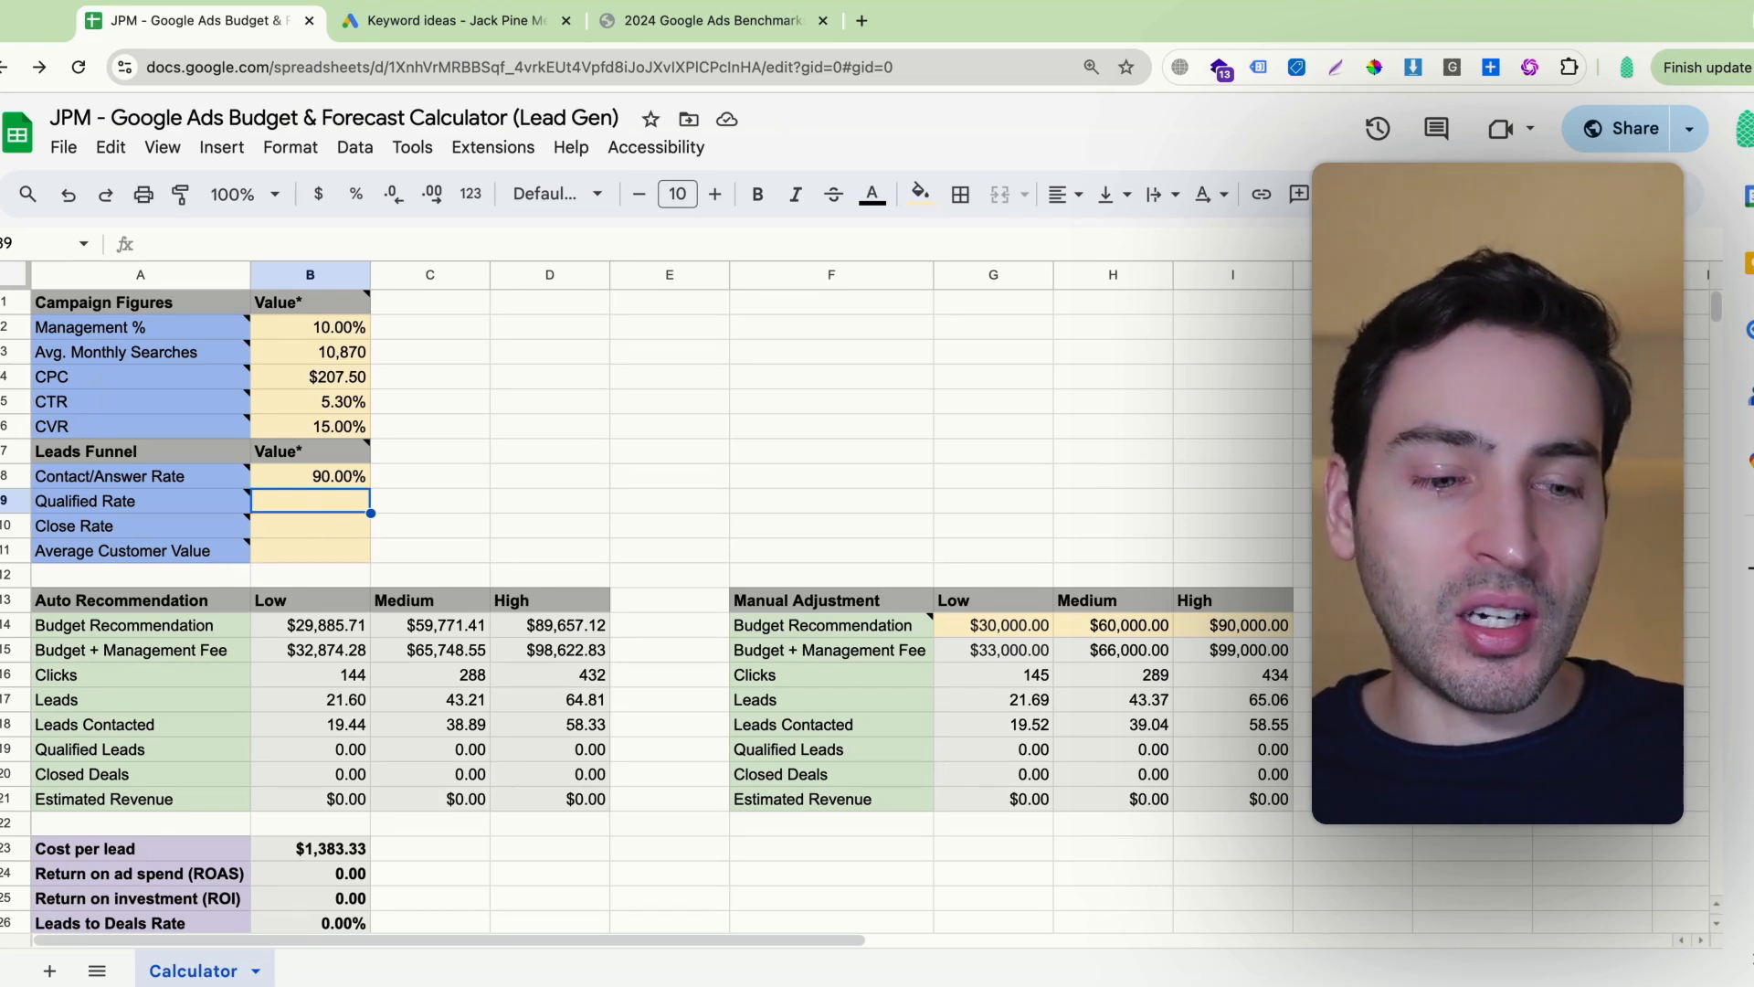
Set the leads funnel's Qualified Rate to 50% and its Close Rate to 25%
{"action": "type", "text": "50%"}
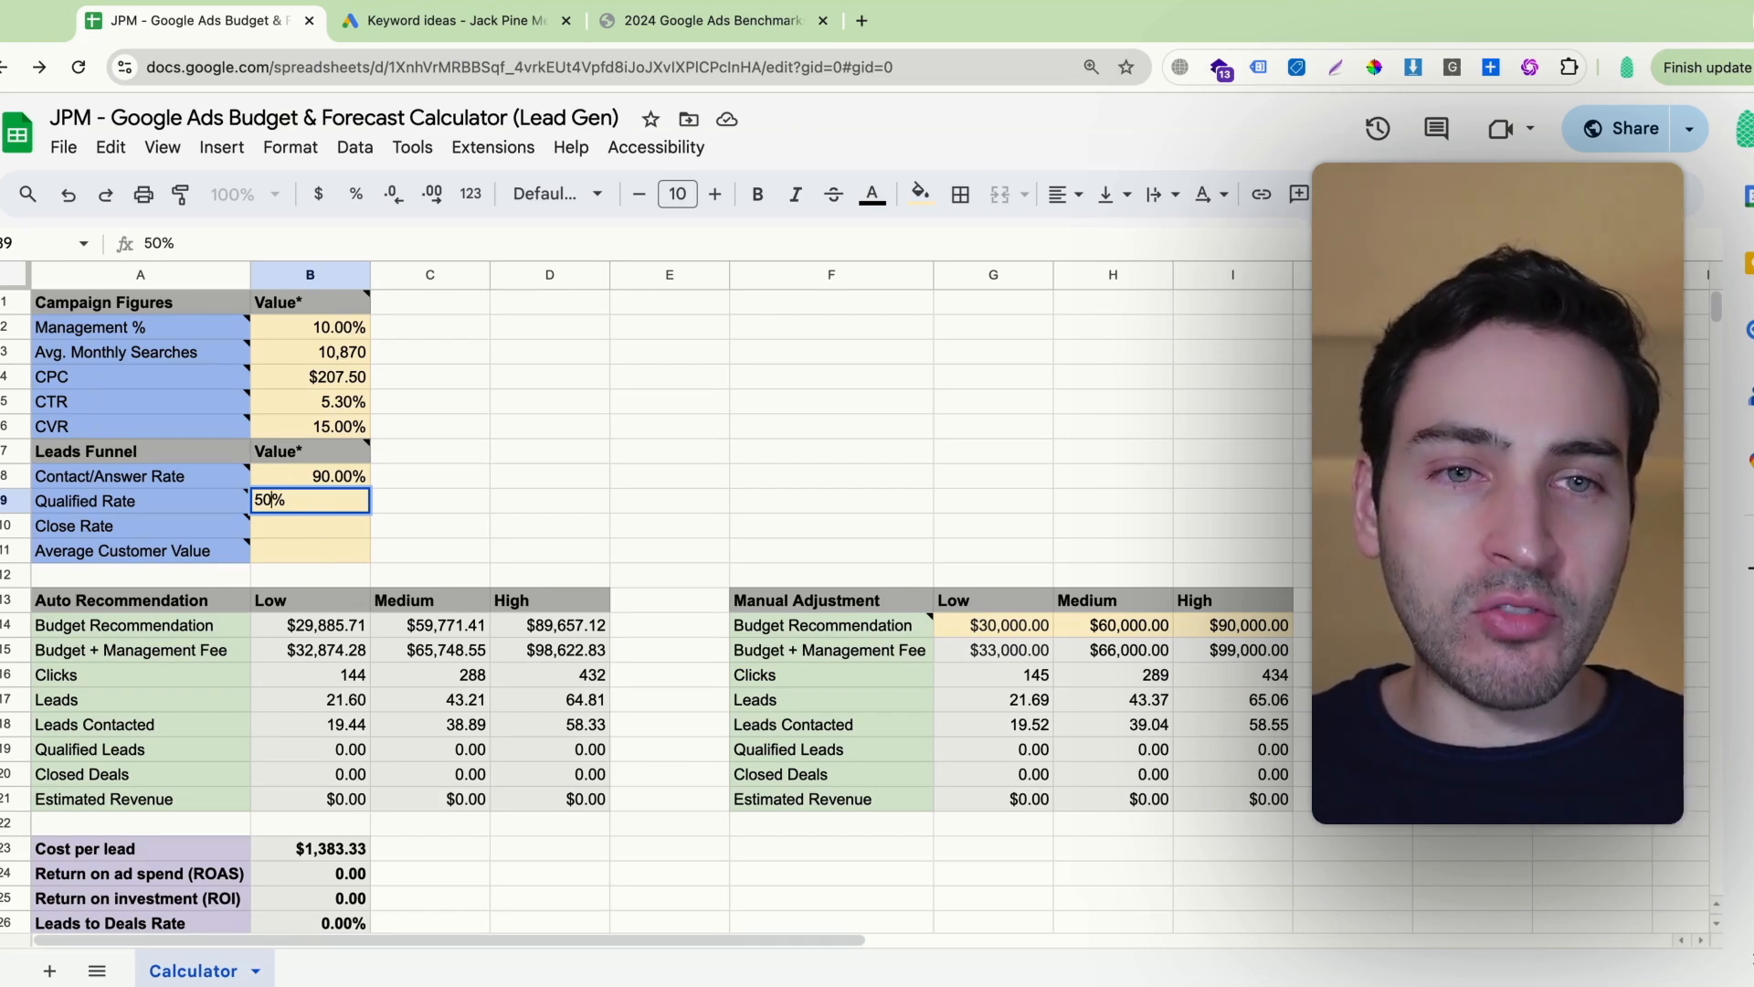
{"action": "key", "text": "Return"}
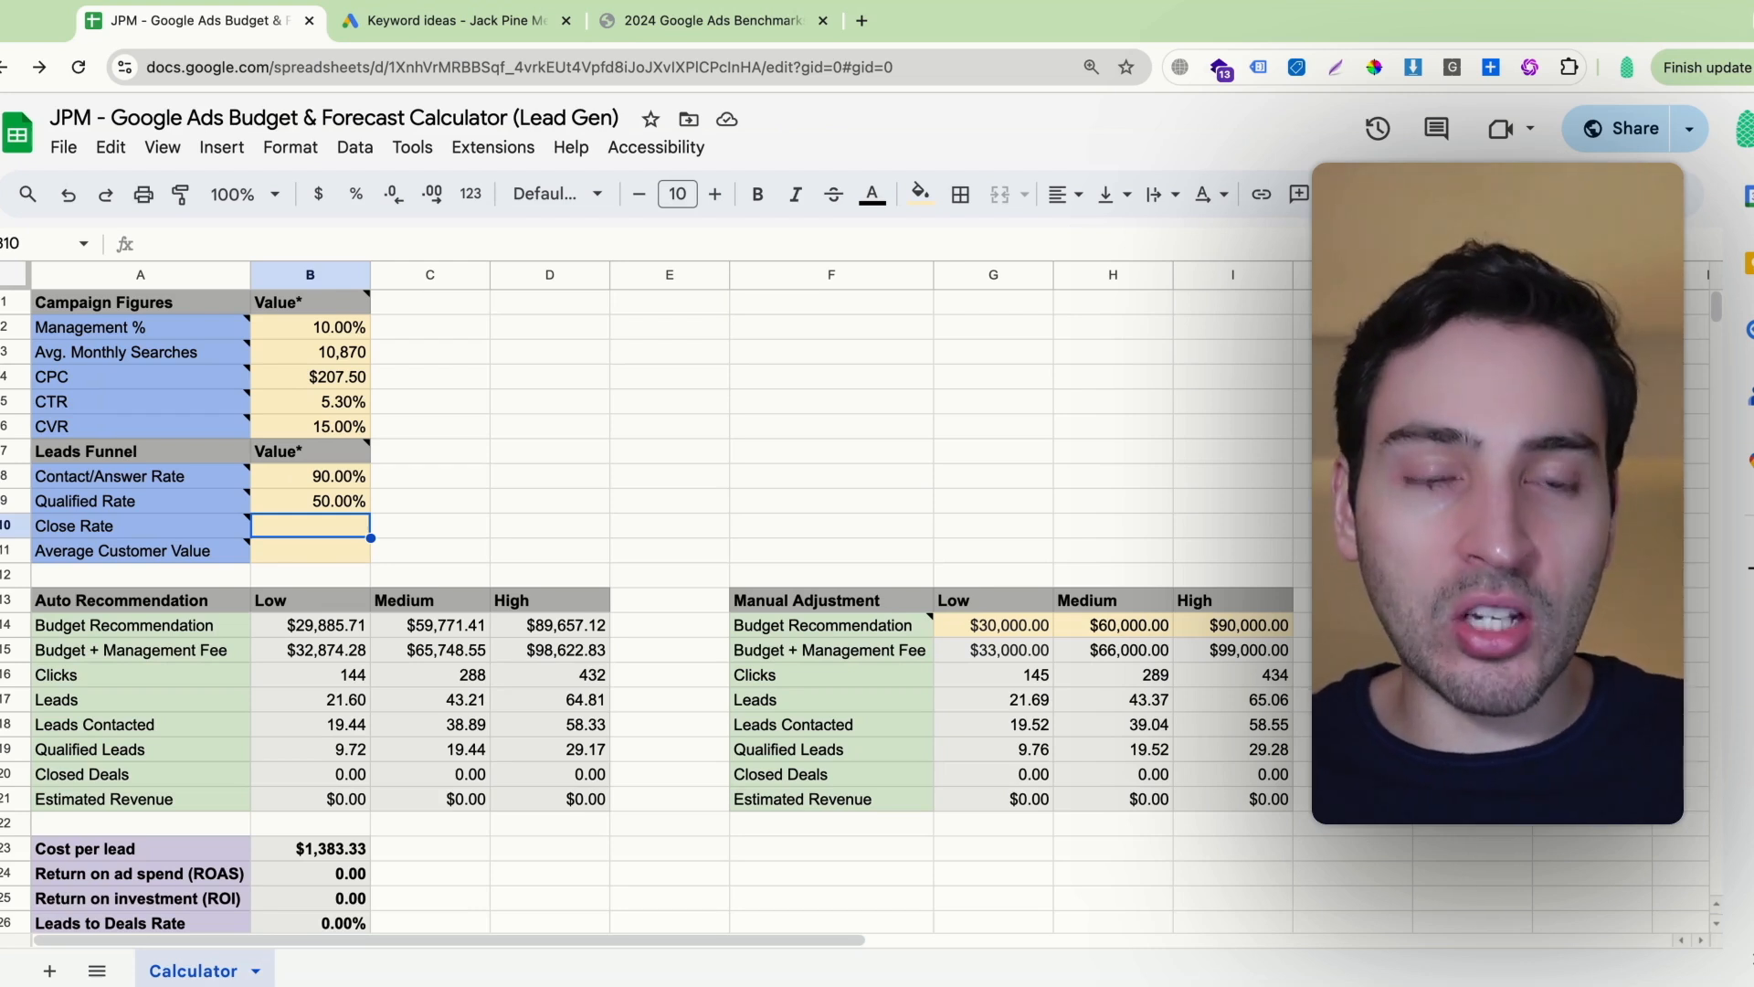
{"action": "type", "text": "25"}
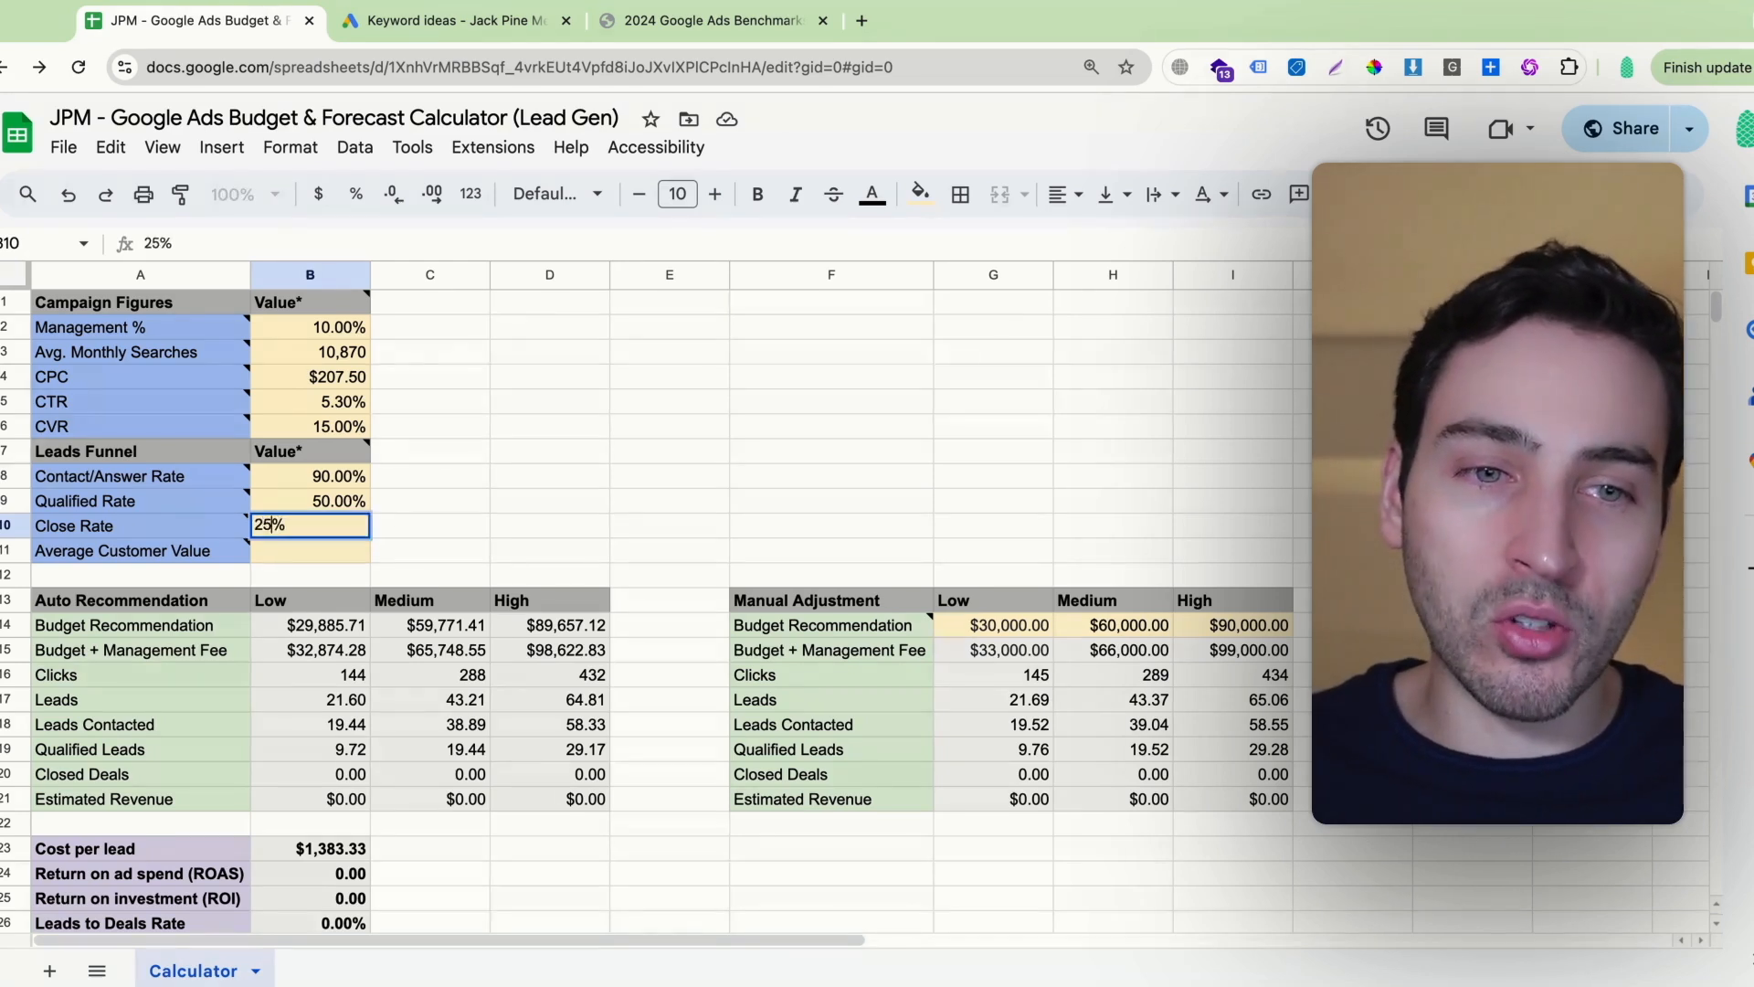
{"action": "key", "text": "Return"}
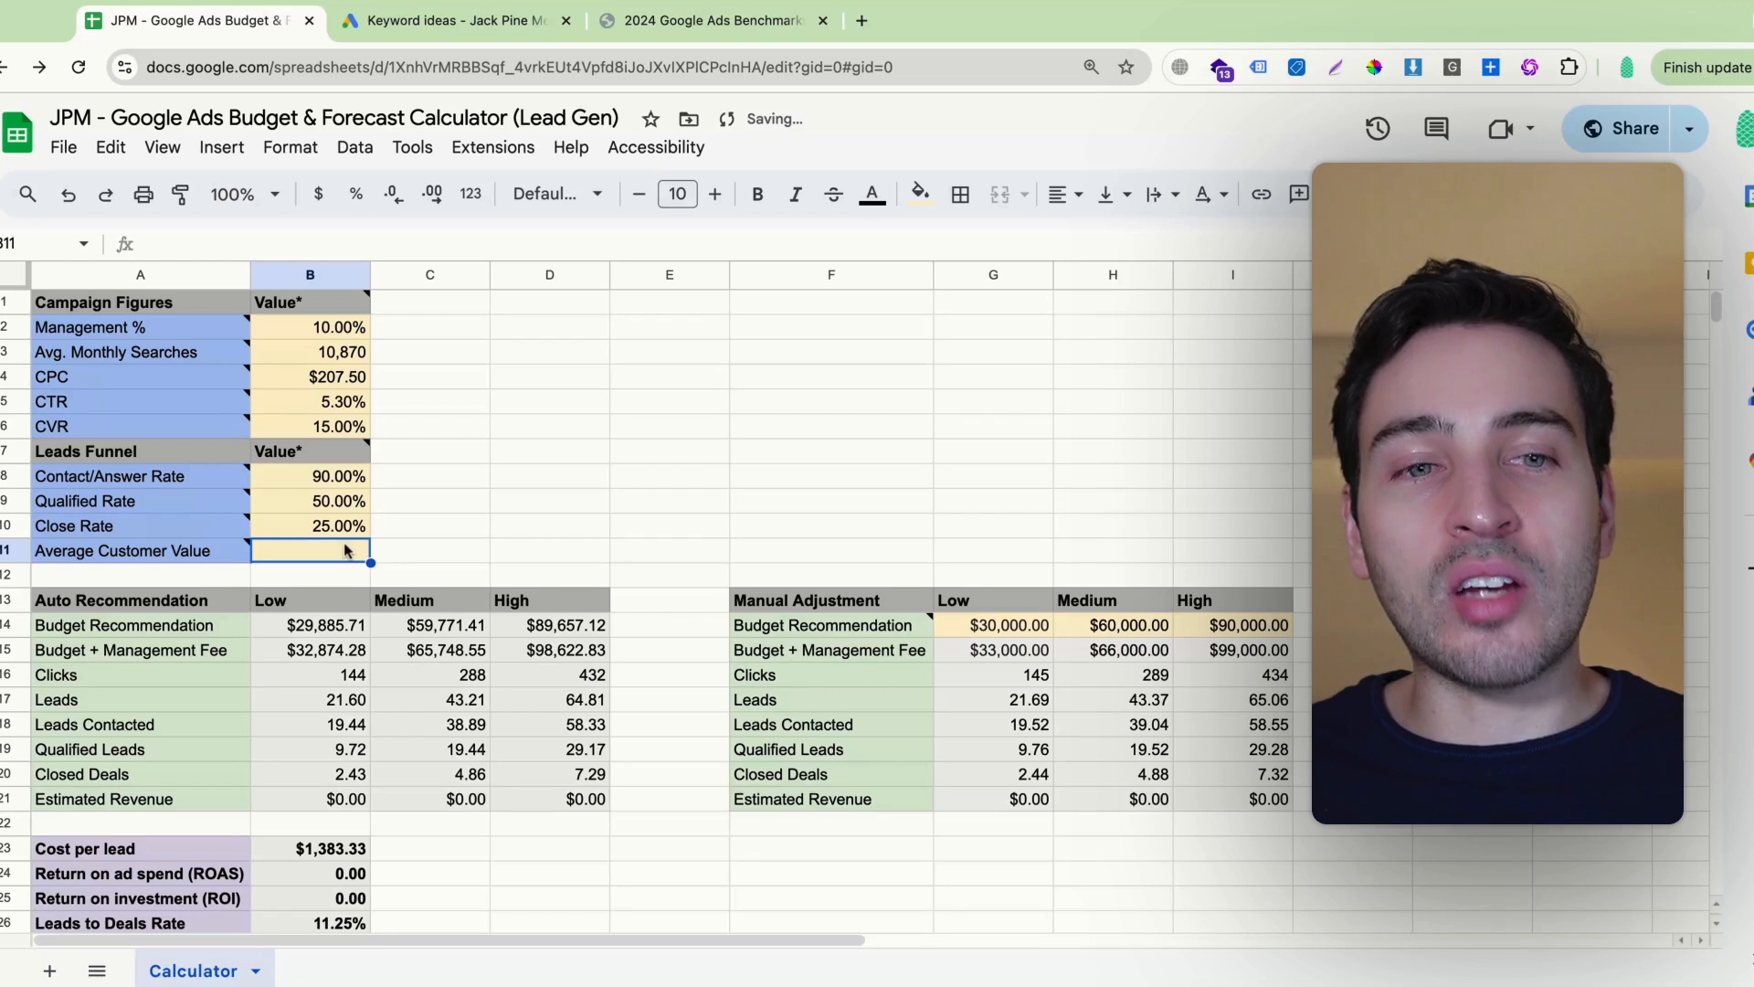
Check the low scenario's budget and closed deals, and set the Average Customer Value to 50000
{"action": "left_click", "coordinate": [327, 650]}
{"action": "left_click", "coordinate": [327, 631]}
{"action": "left_click", "coordinate": [326, 768]}
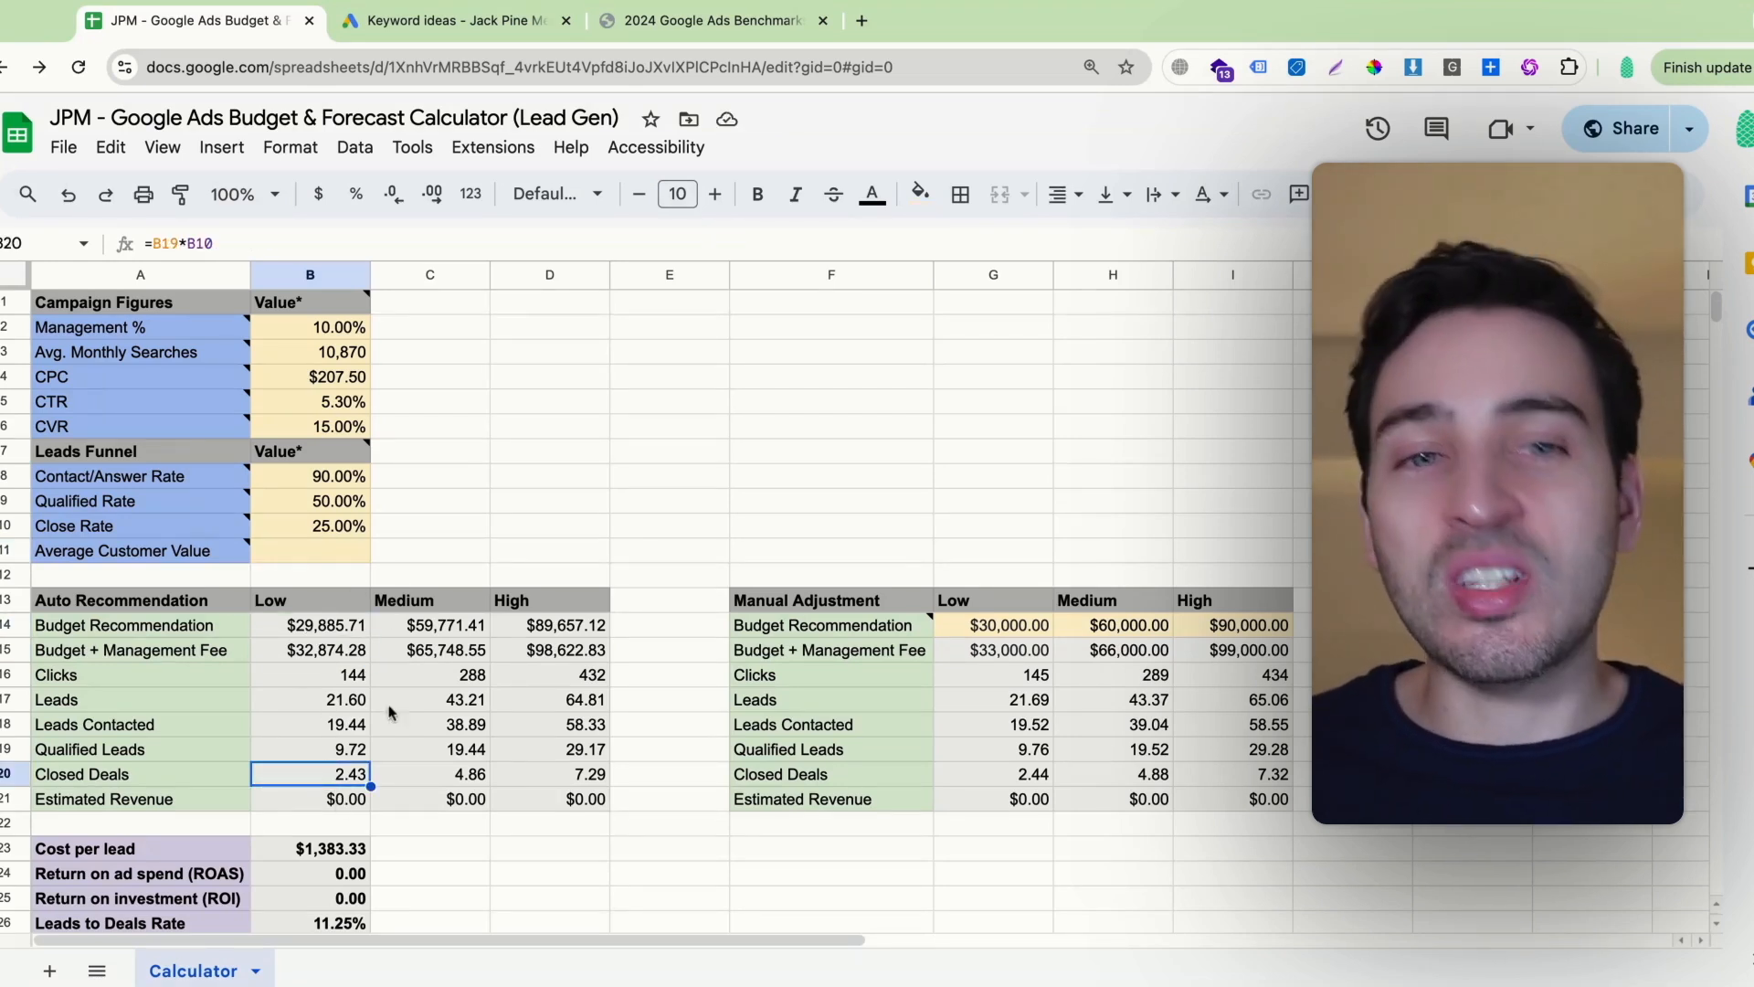
{"action": "left_click", "coordinate": [300, 546]}
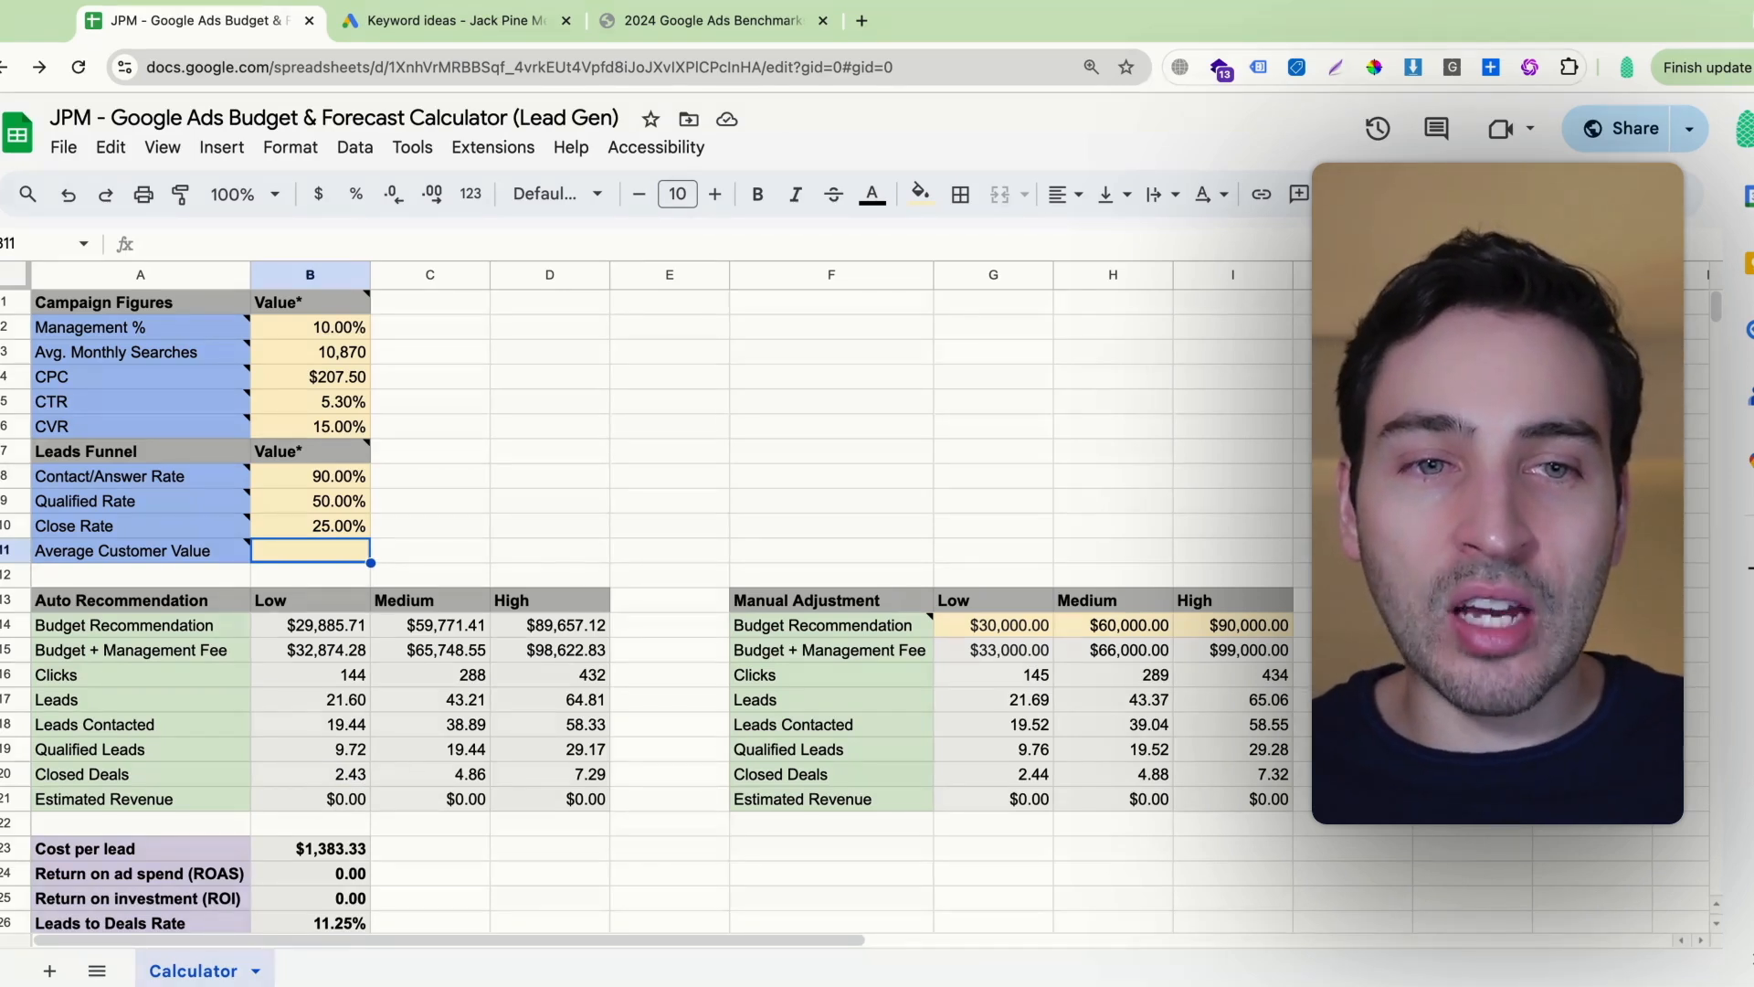
{"action": "type", "text": "50000"}
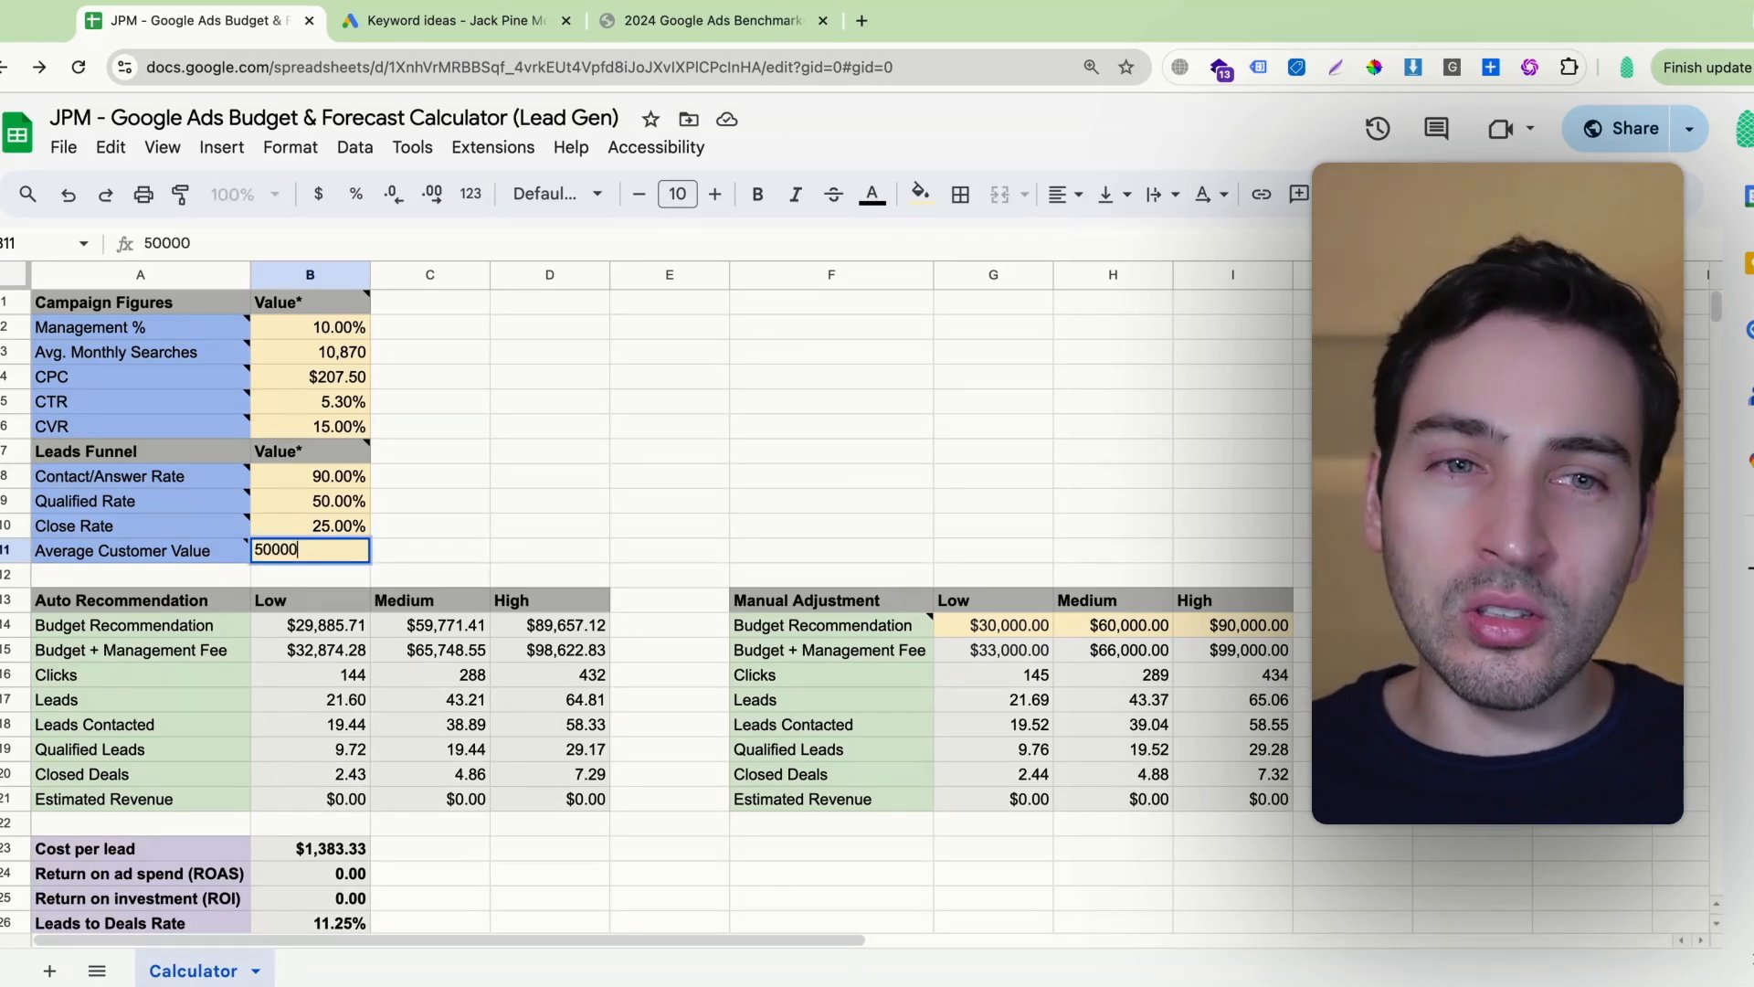
{"action": "key", "text": "Return"}
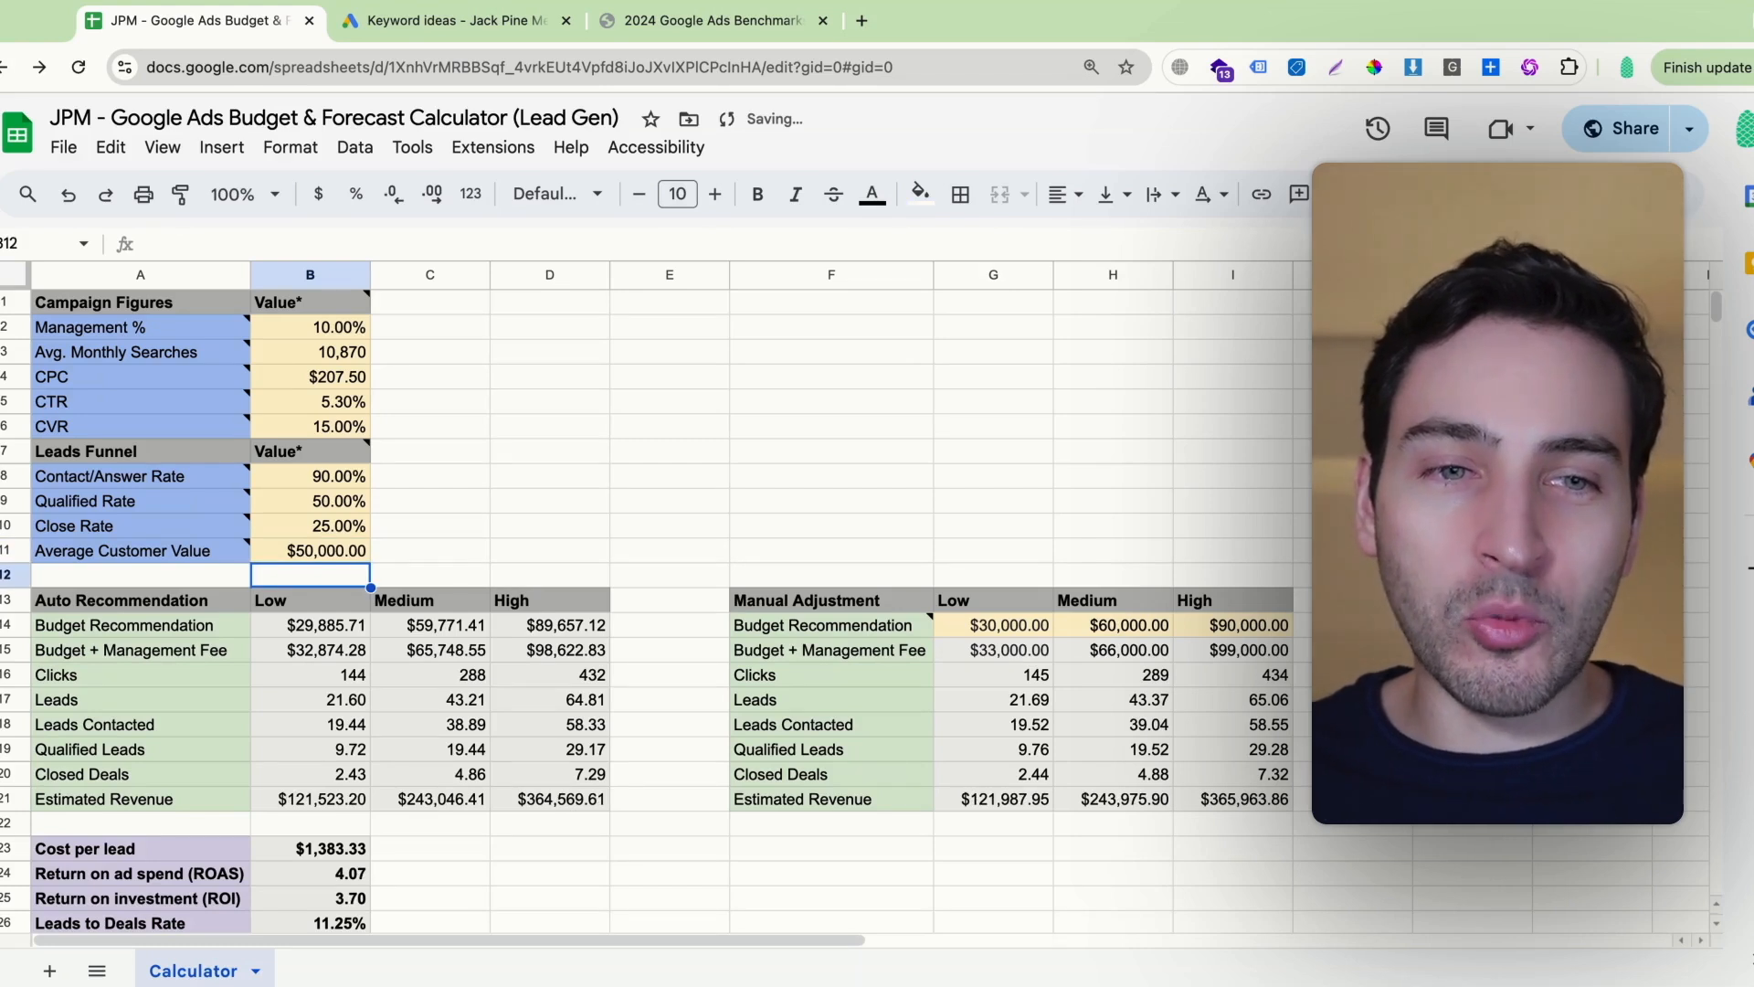
Compare the low automatic budget recommendation with its estimated revenue and view the cost per lead and return metrics
{"action": "left_click", "coordinate": [340, 625]}
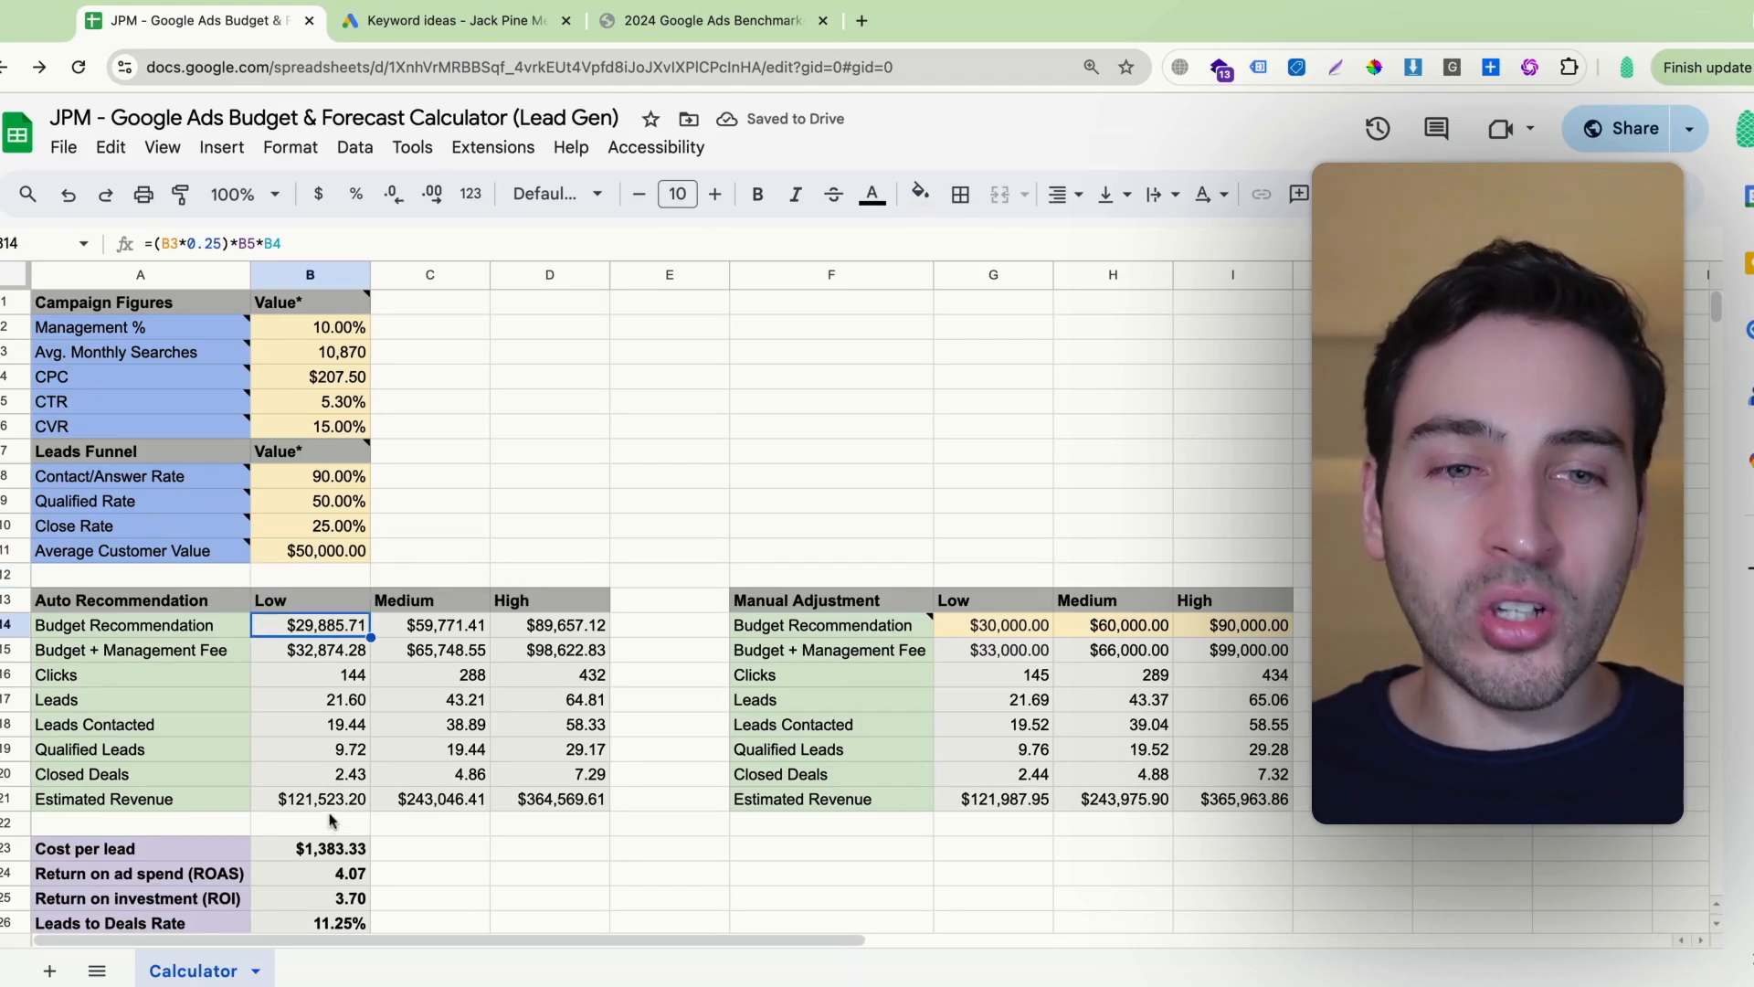
{"action": "left_click", "coordinate": [331, 822]}
{"action": "left_click", "coordinate": [330, 801]}
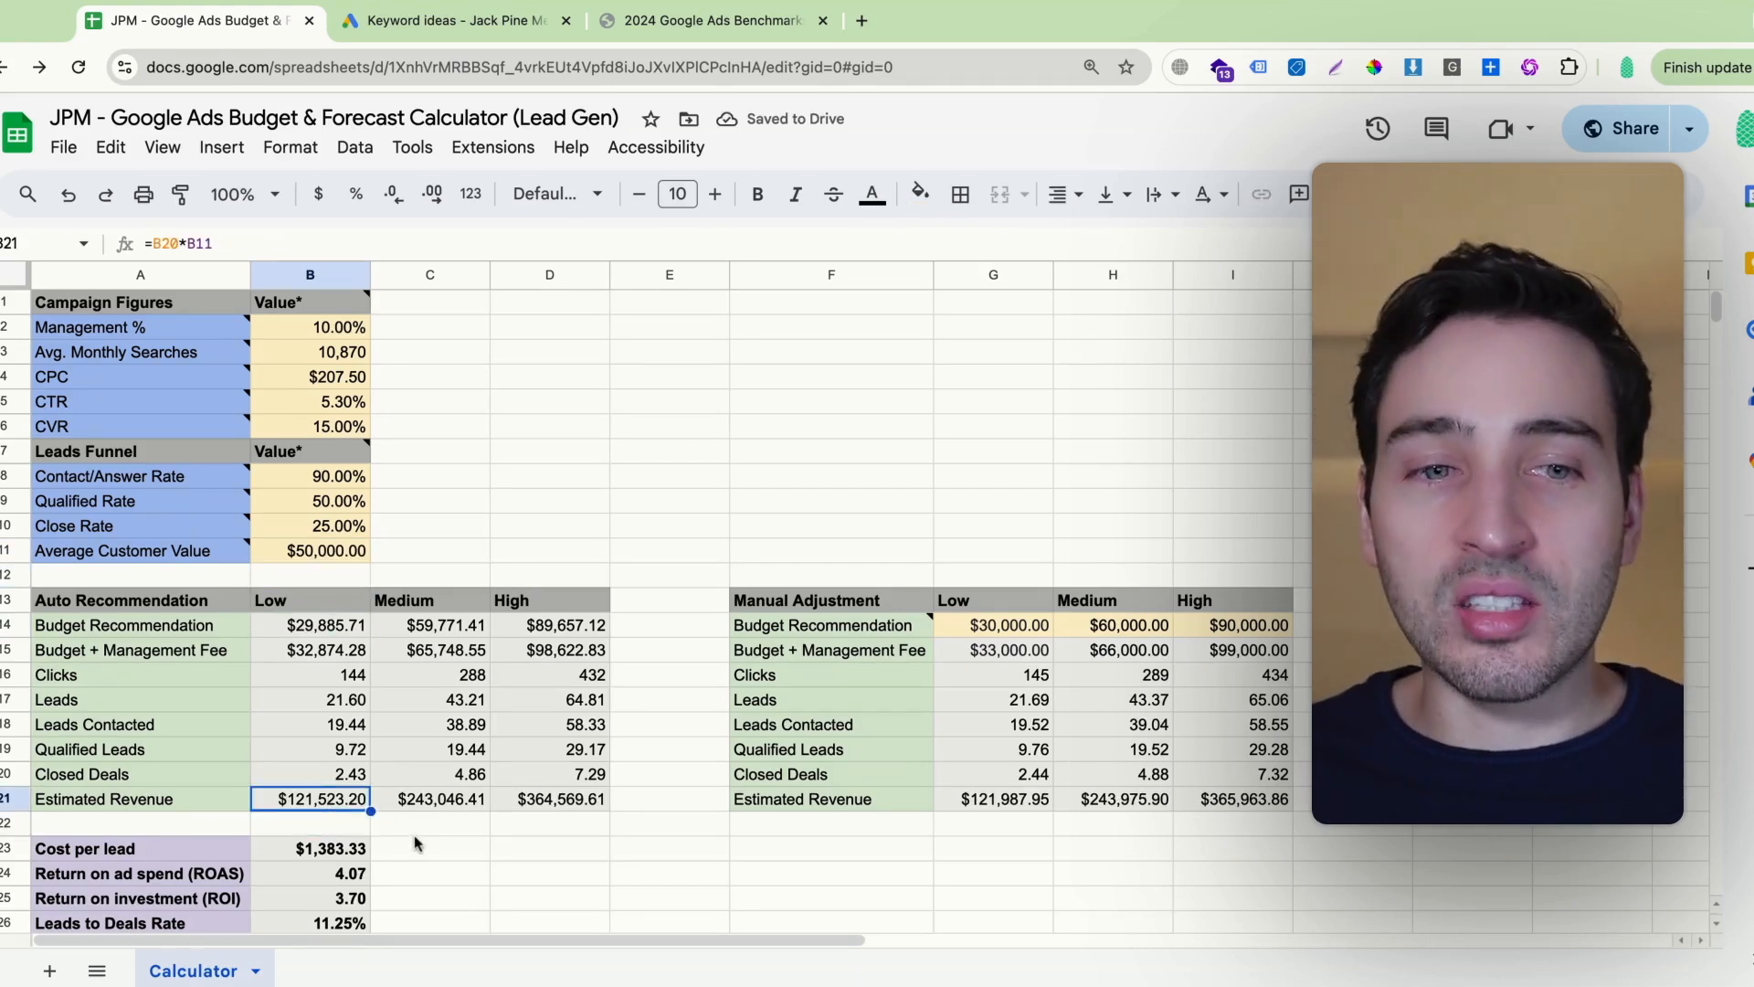
{"action": "scroll", "coordinate": [416, 840], "scroll_direction": "down", "scroll_amount": 2}
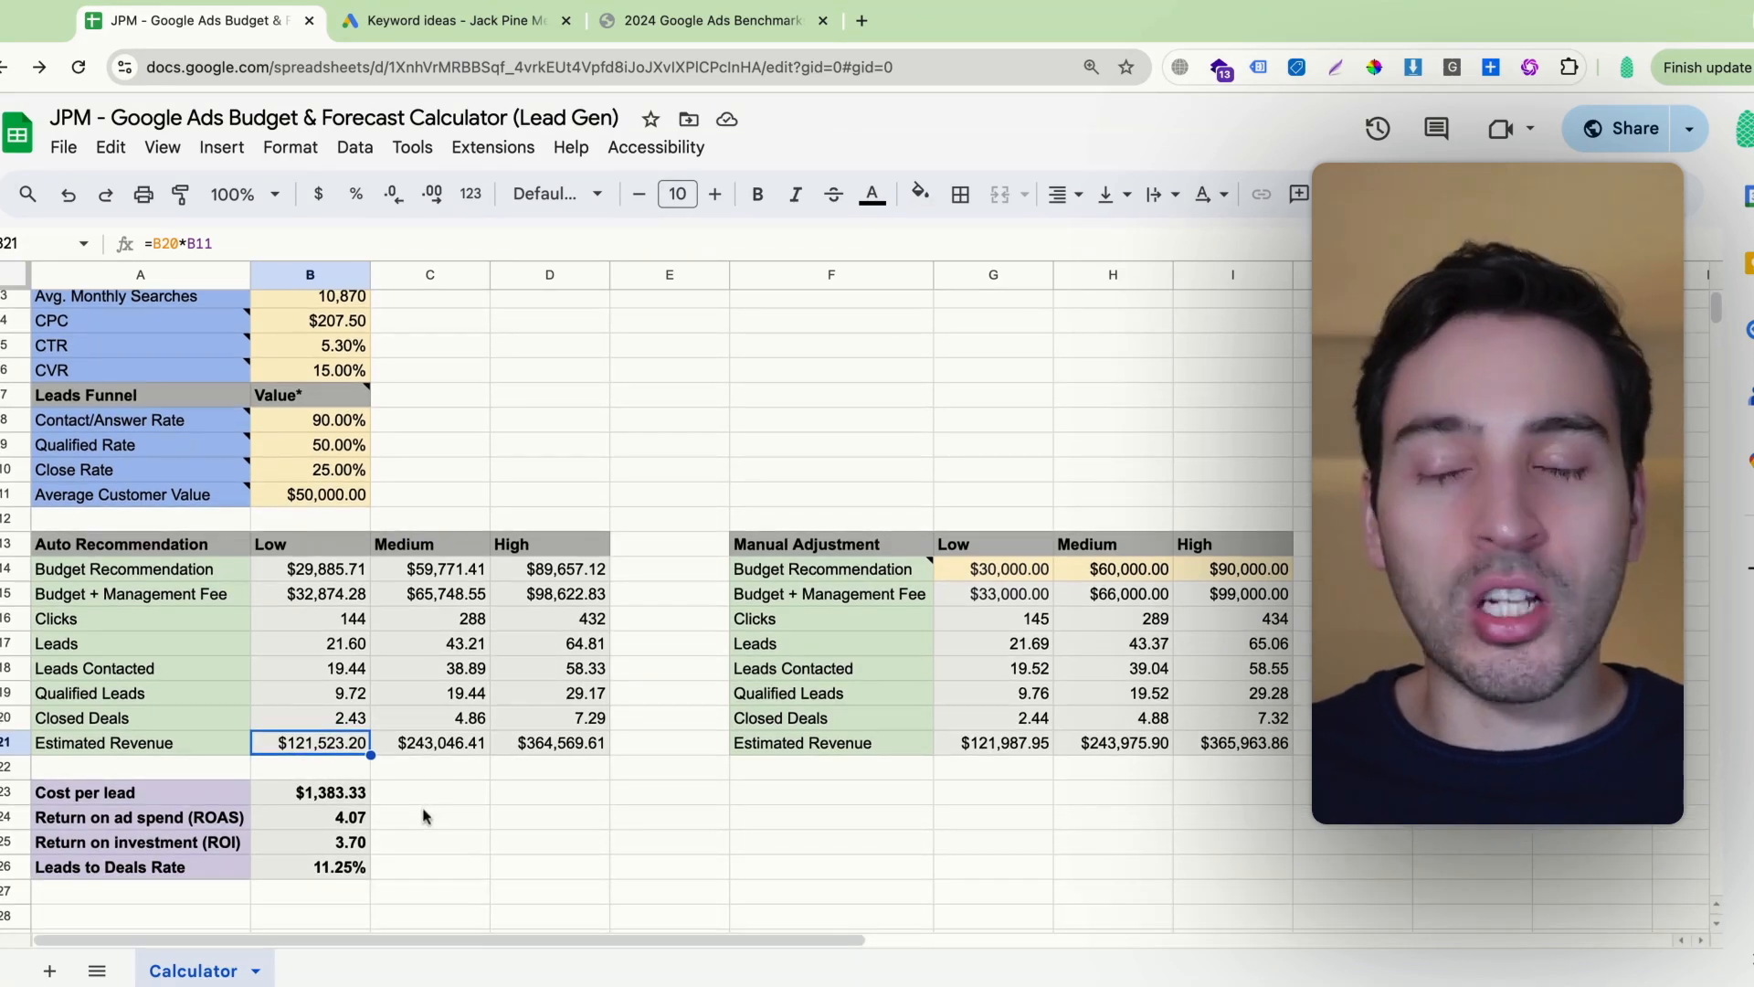
Check the cost per lead, ROAS and ROI, and set the leads funnel's Average Customer Value to 25000
{"action": "left_click", "coordinate": [337, 795]}
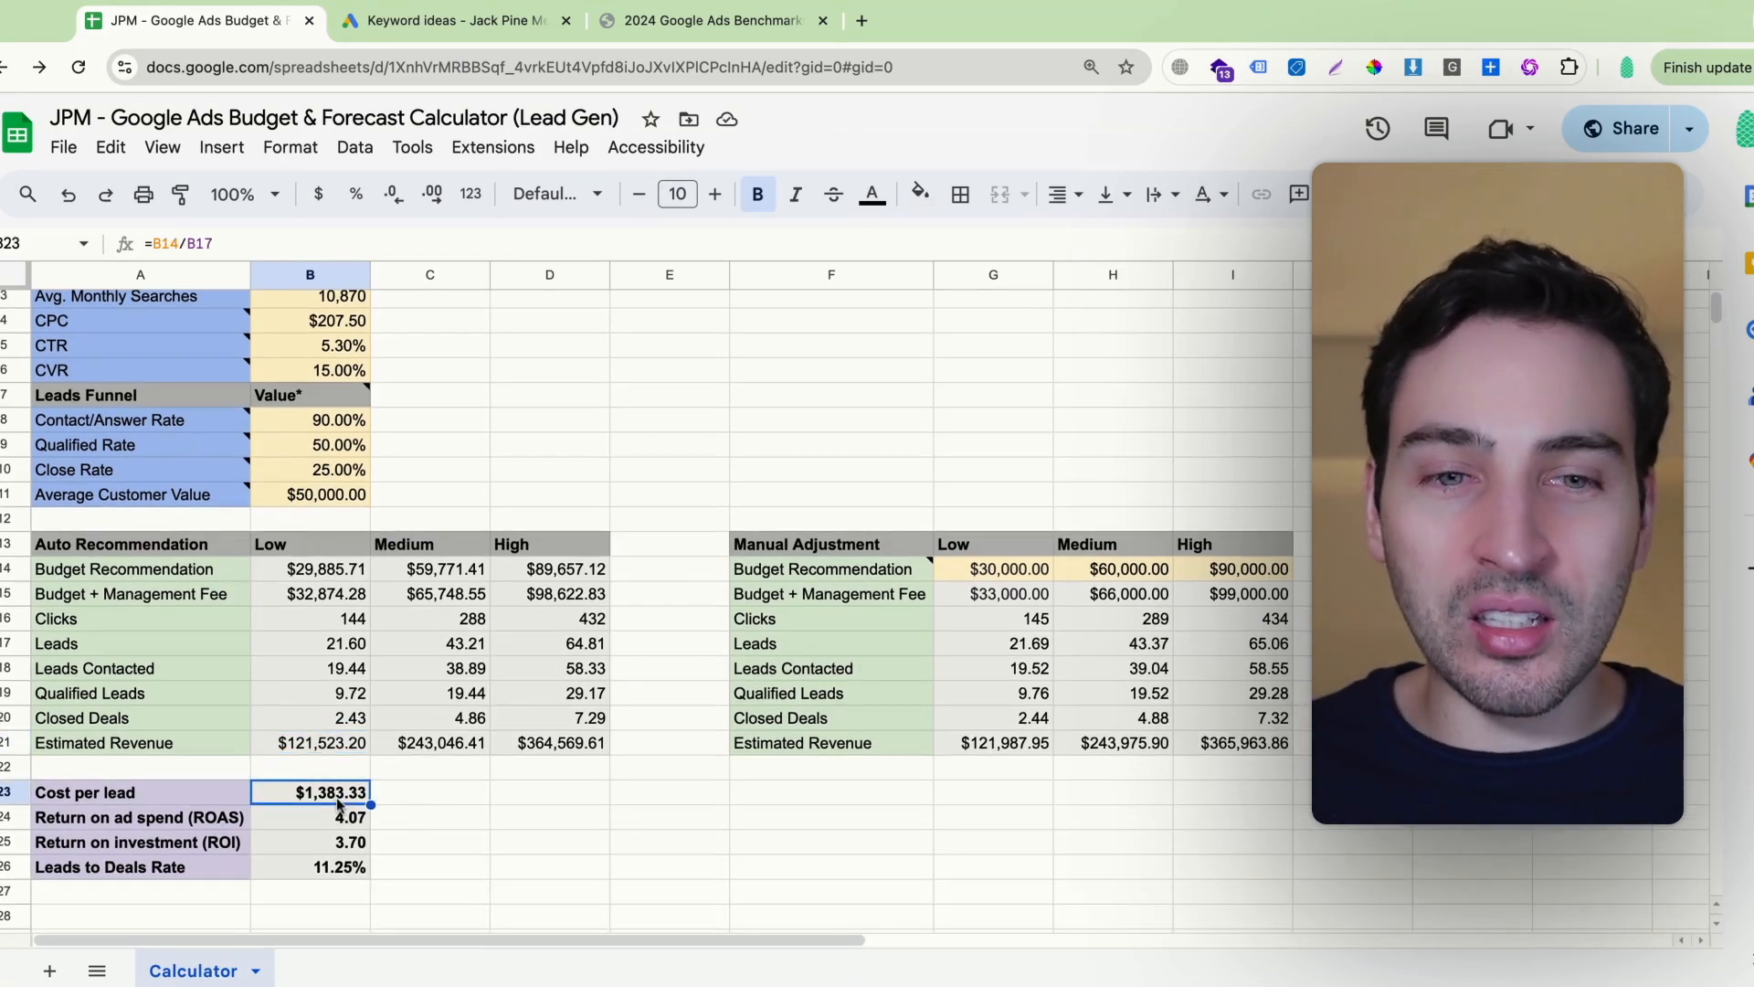
{"action": "left_click", "coordinate": [345, 821]}
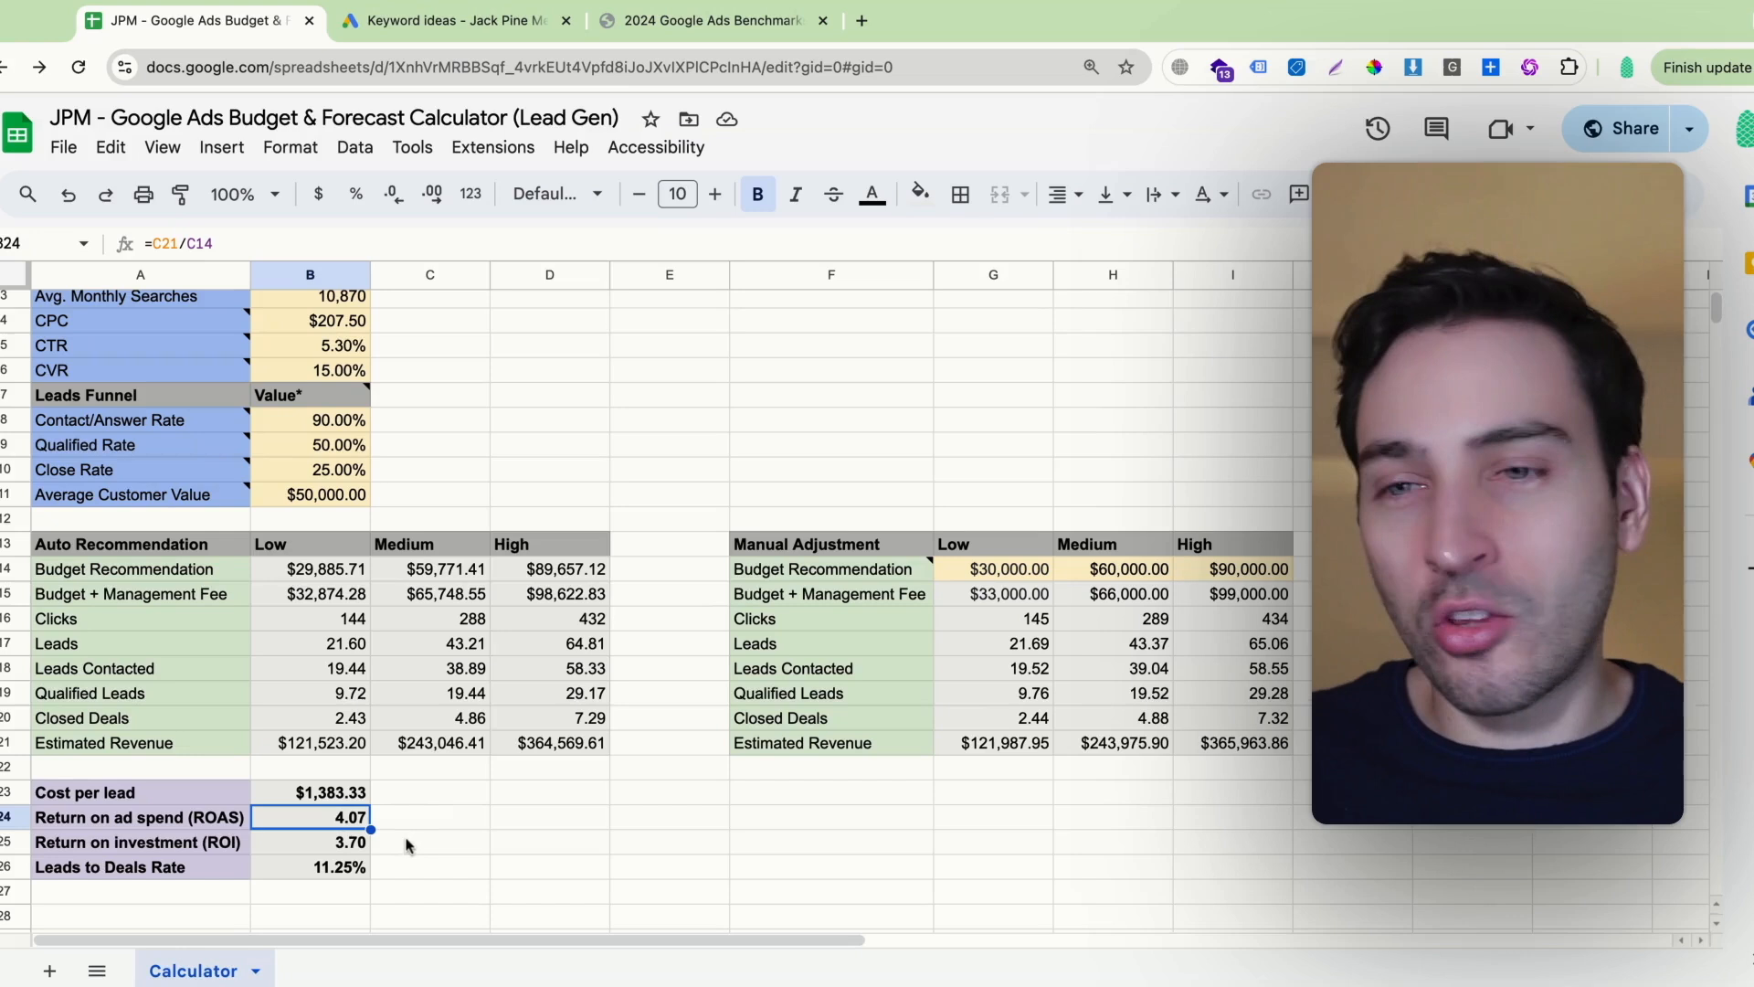
{"action": "key", "text": "Down"}
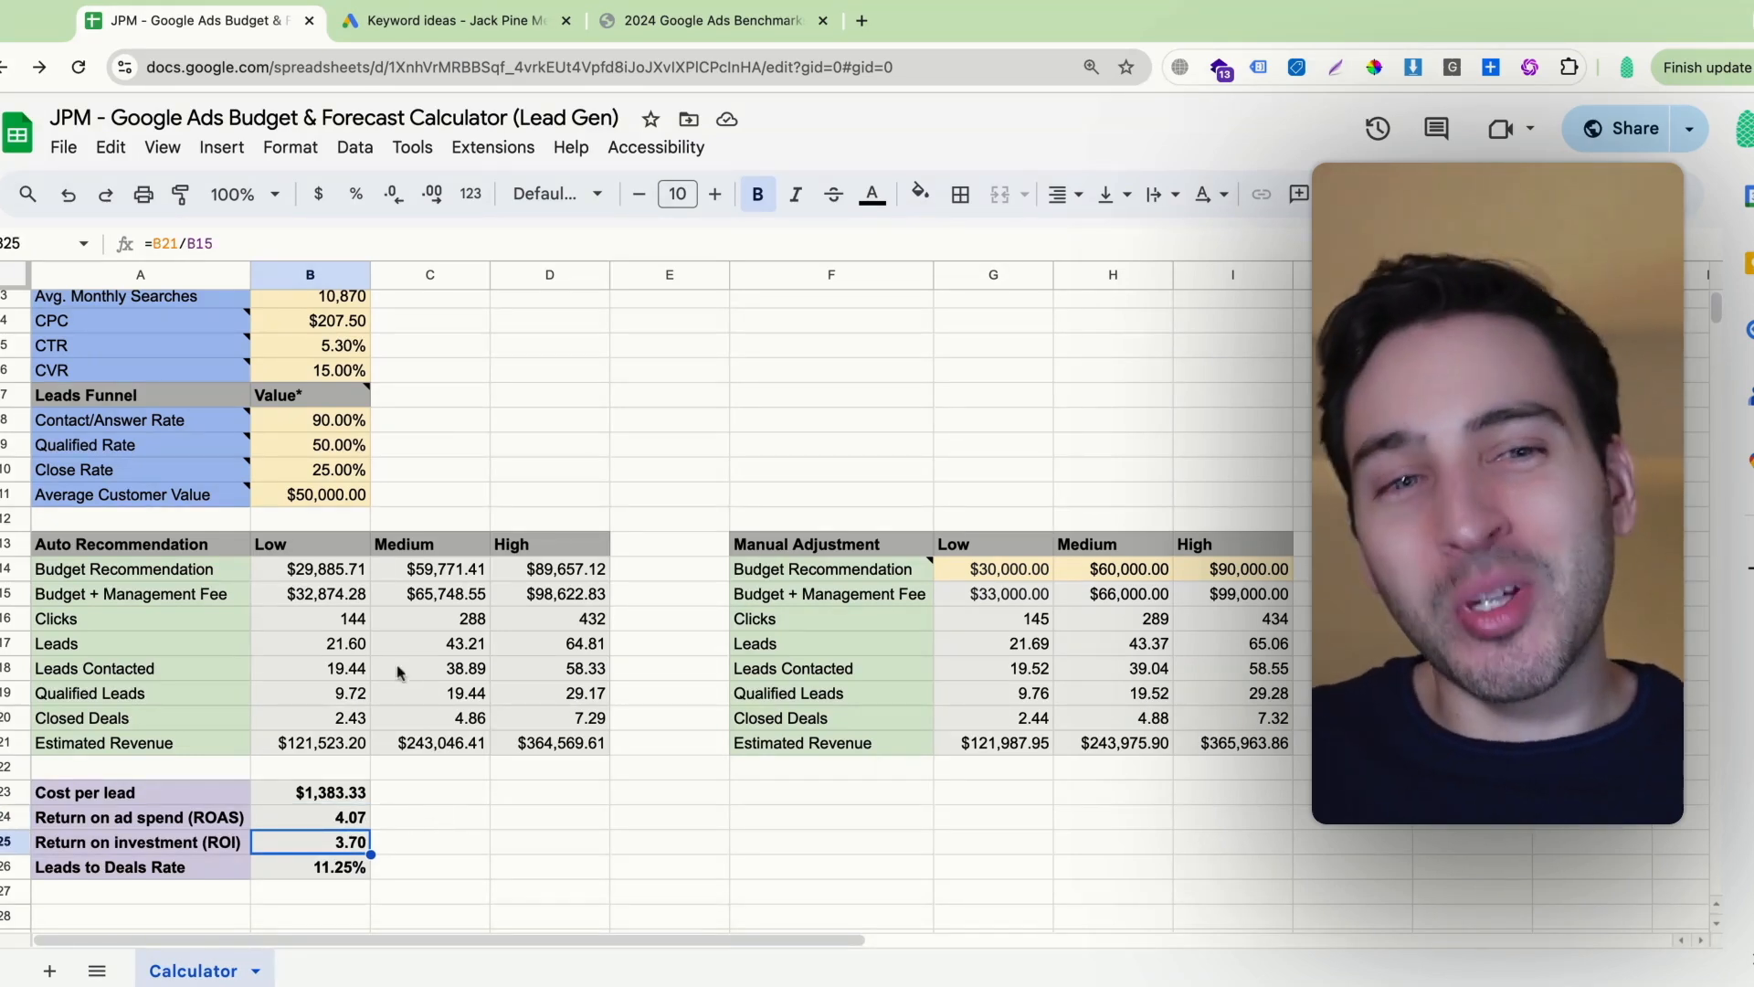
{"action": "left_click", "coordinate": [318, 494]}
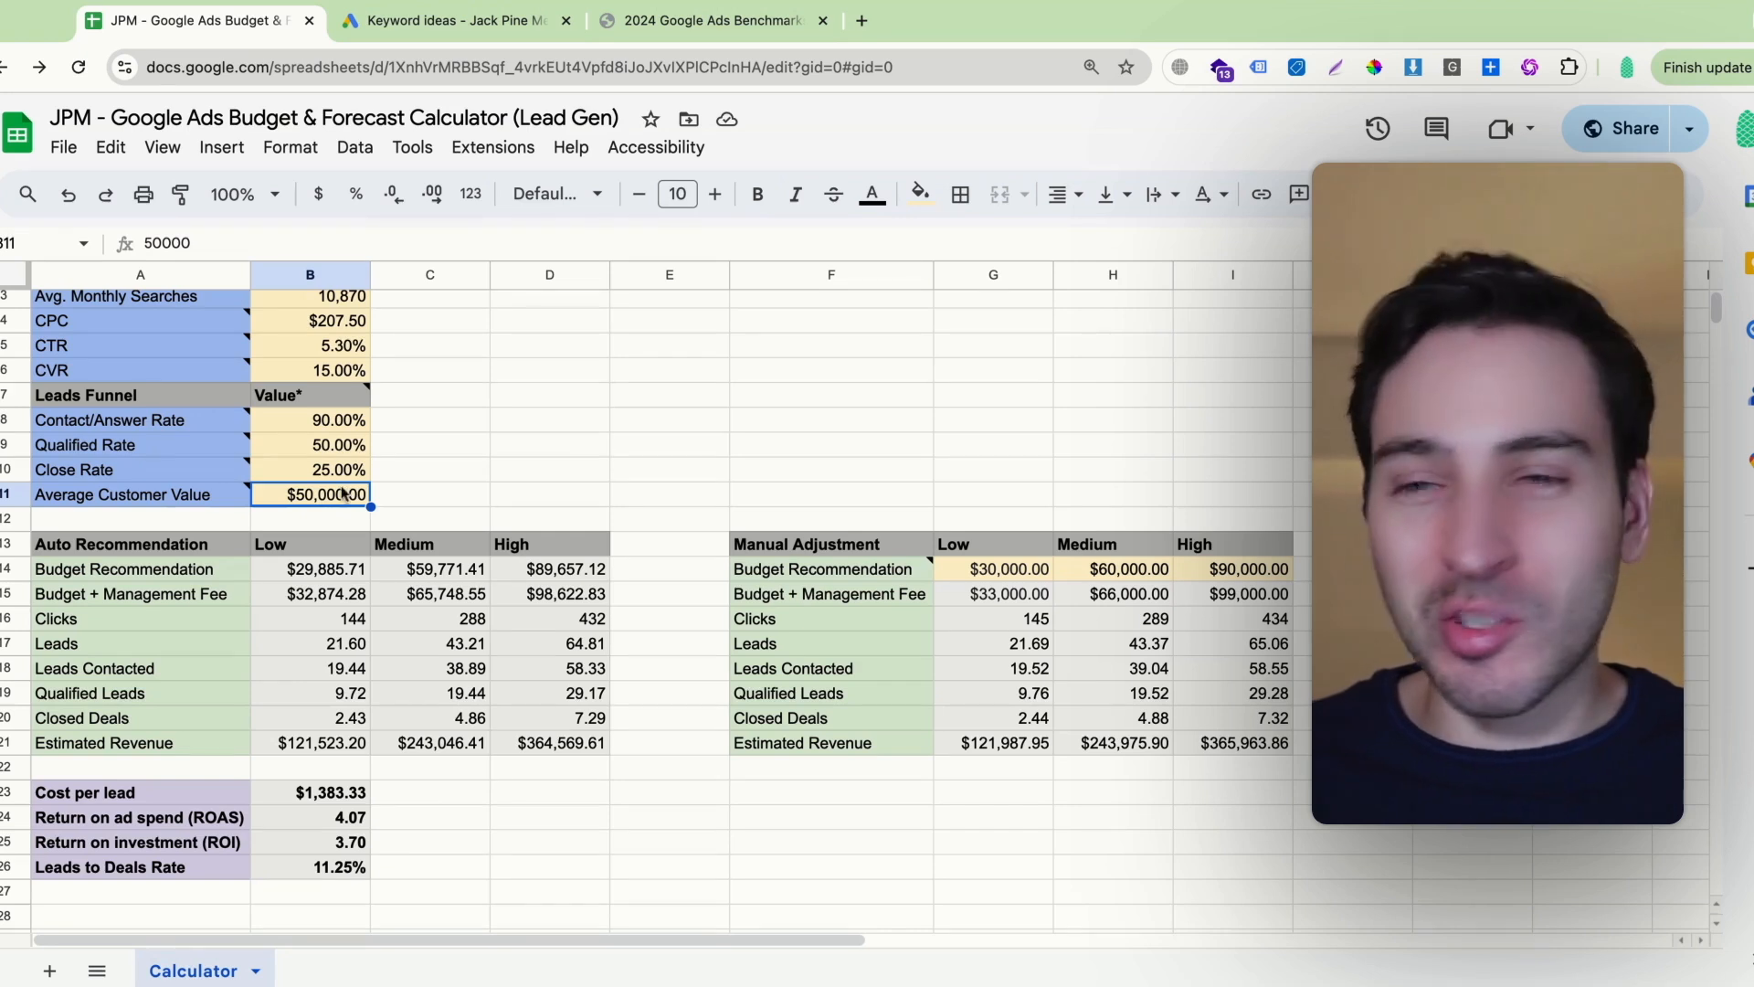
{"action": "type", "text": "25000"}
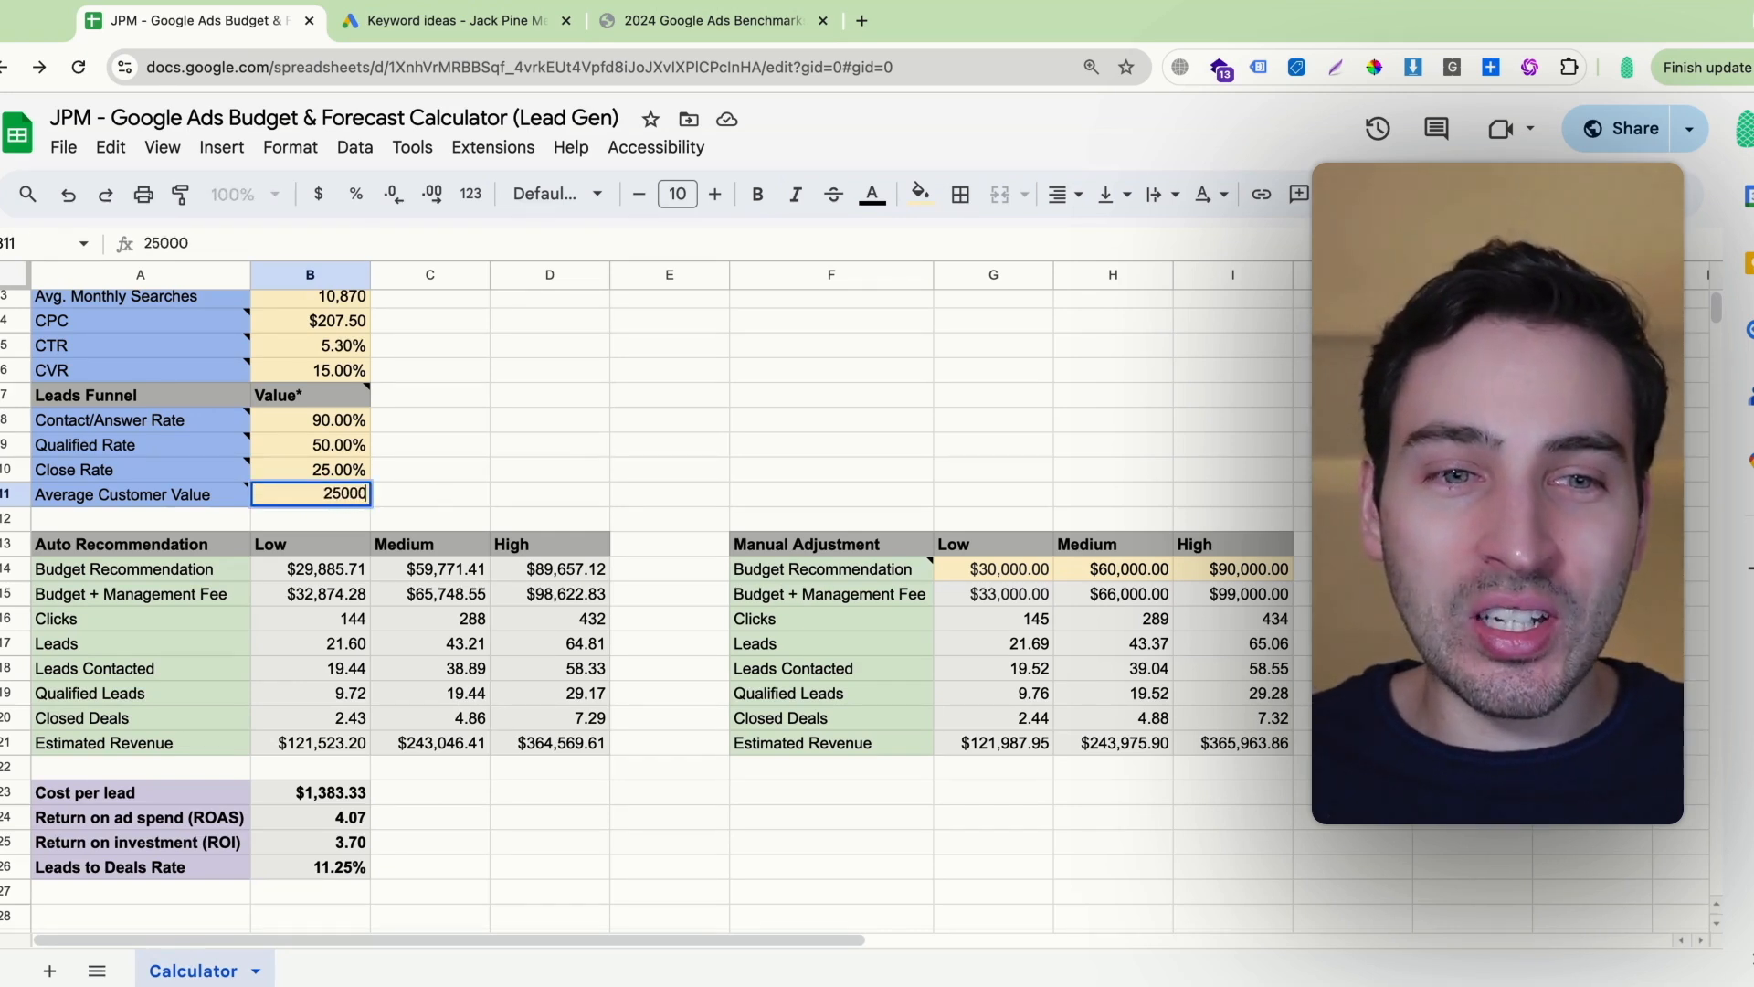
{"action": "key", "text": "Return"}
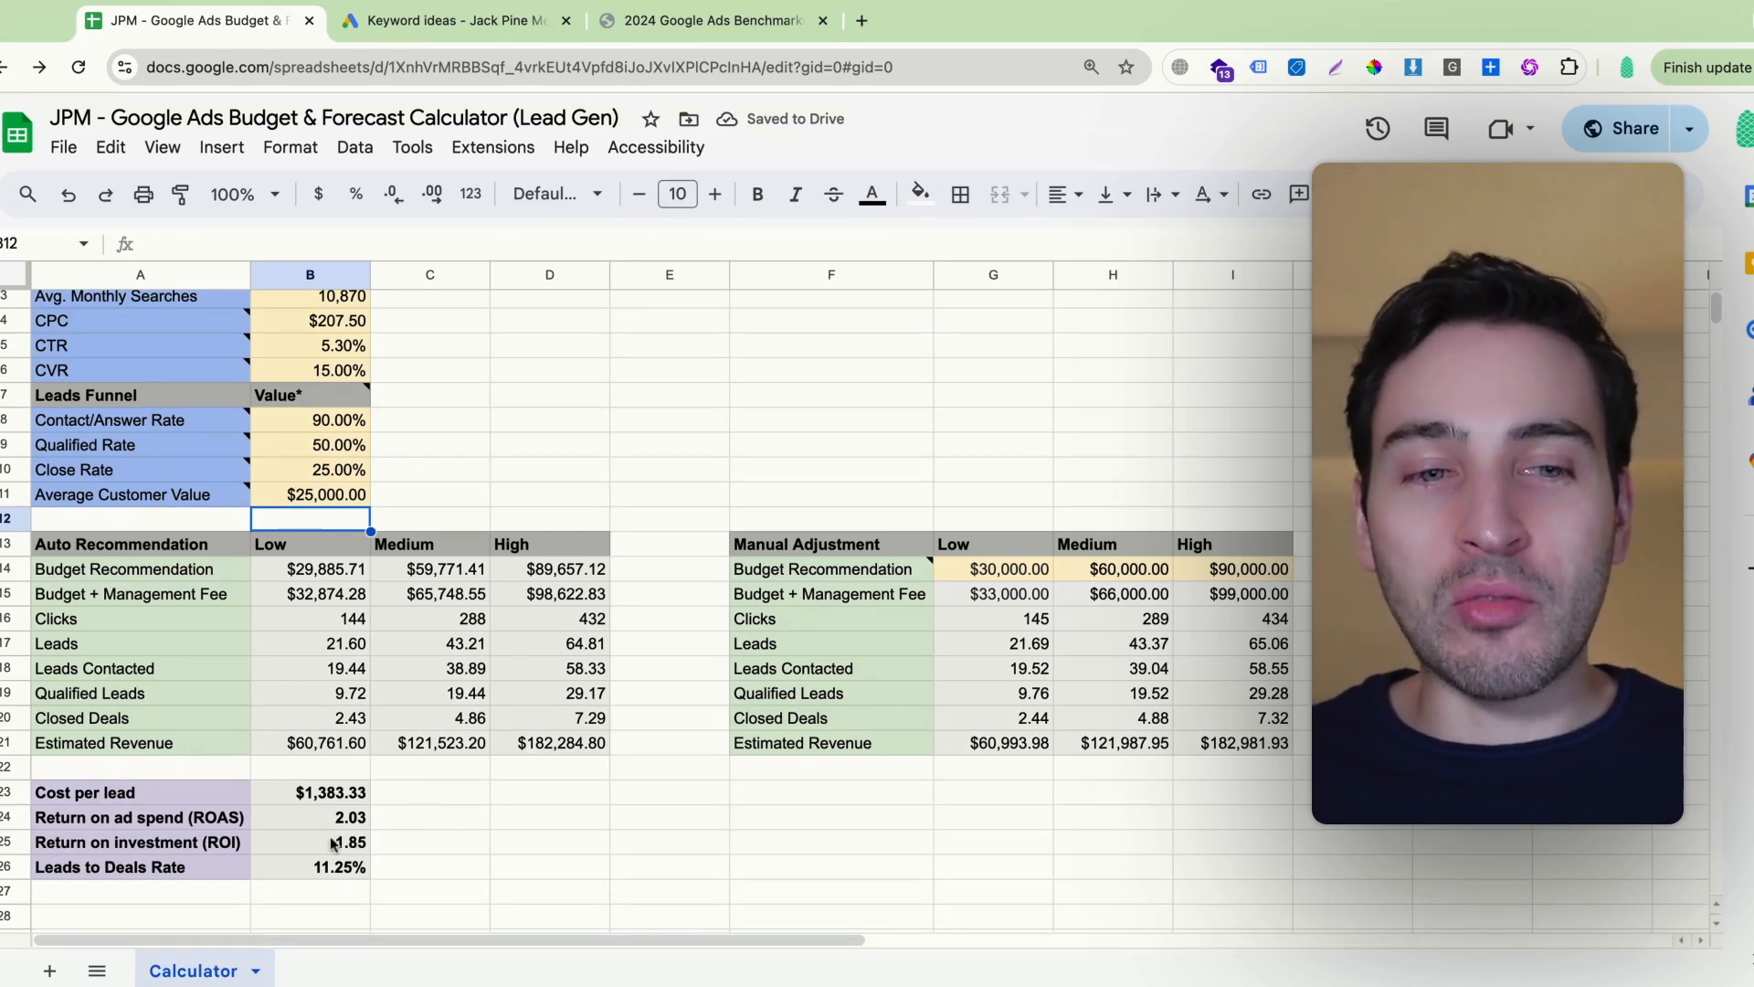
Review the Leads to Deals Rate together with the leads and closed deals it is calculated from
{"action": "left_click", "coordinate": [146, 868]}
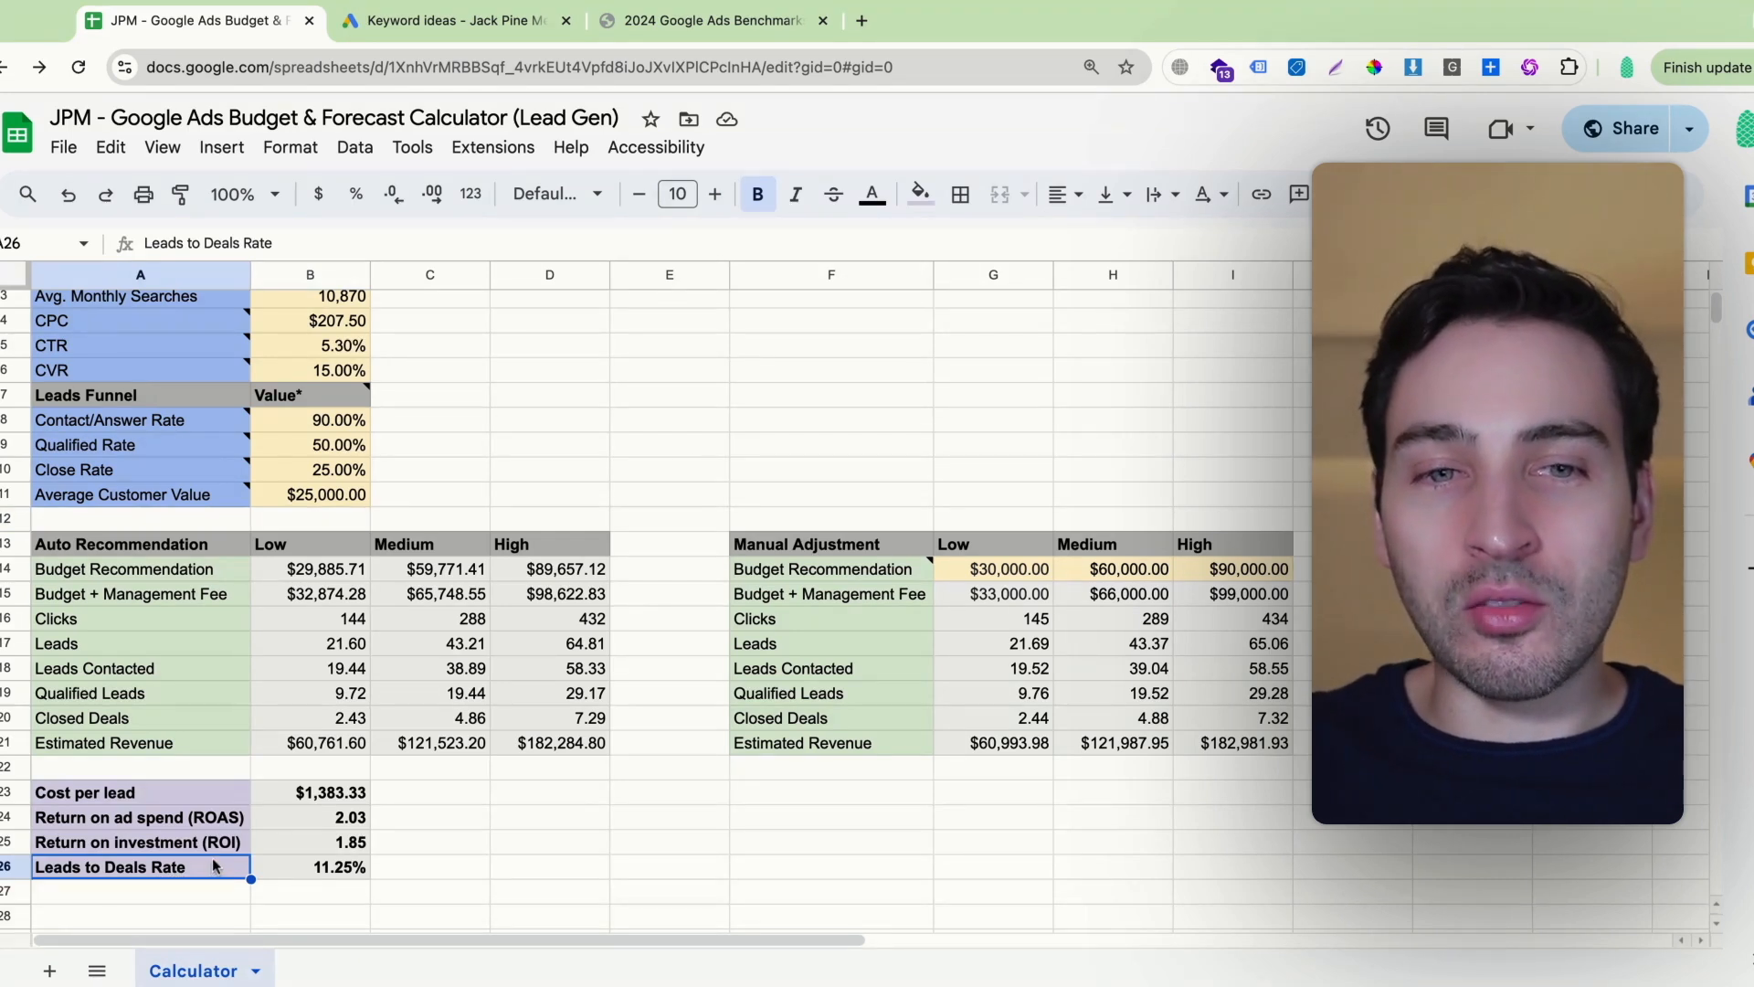
{"action": "left_click", "coordinate": [99, 643]}
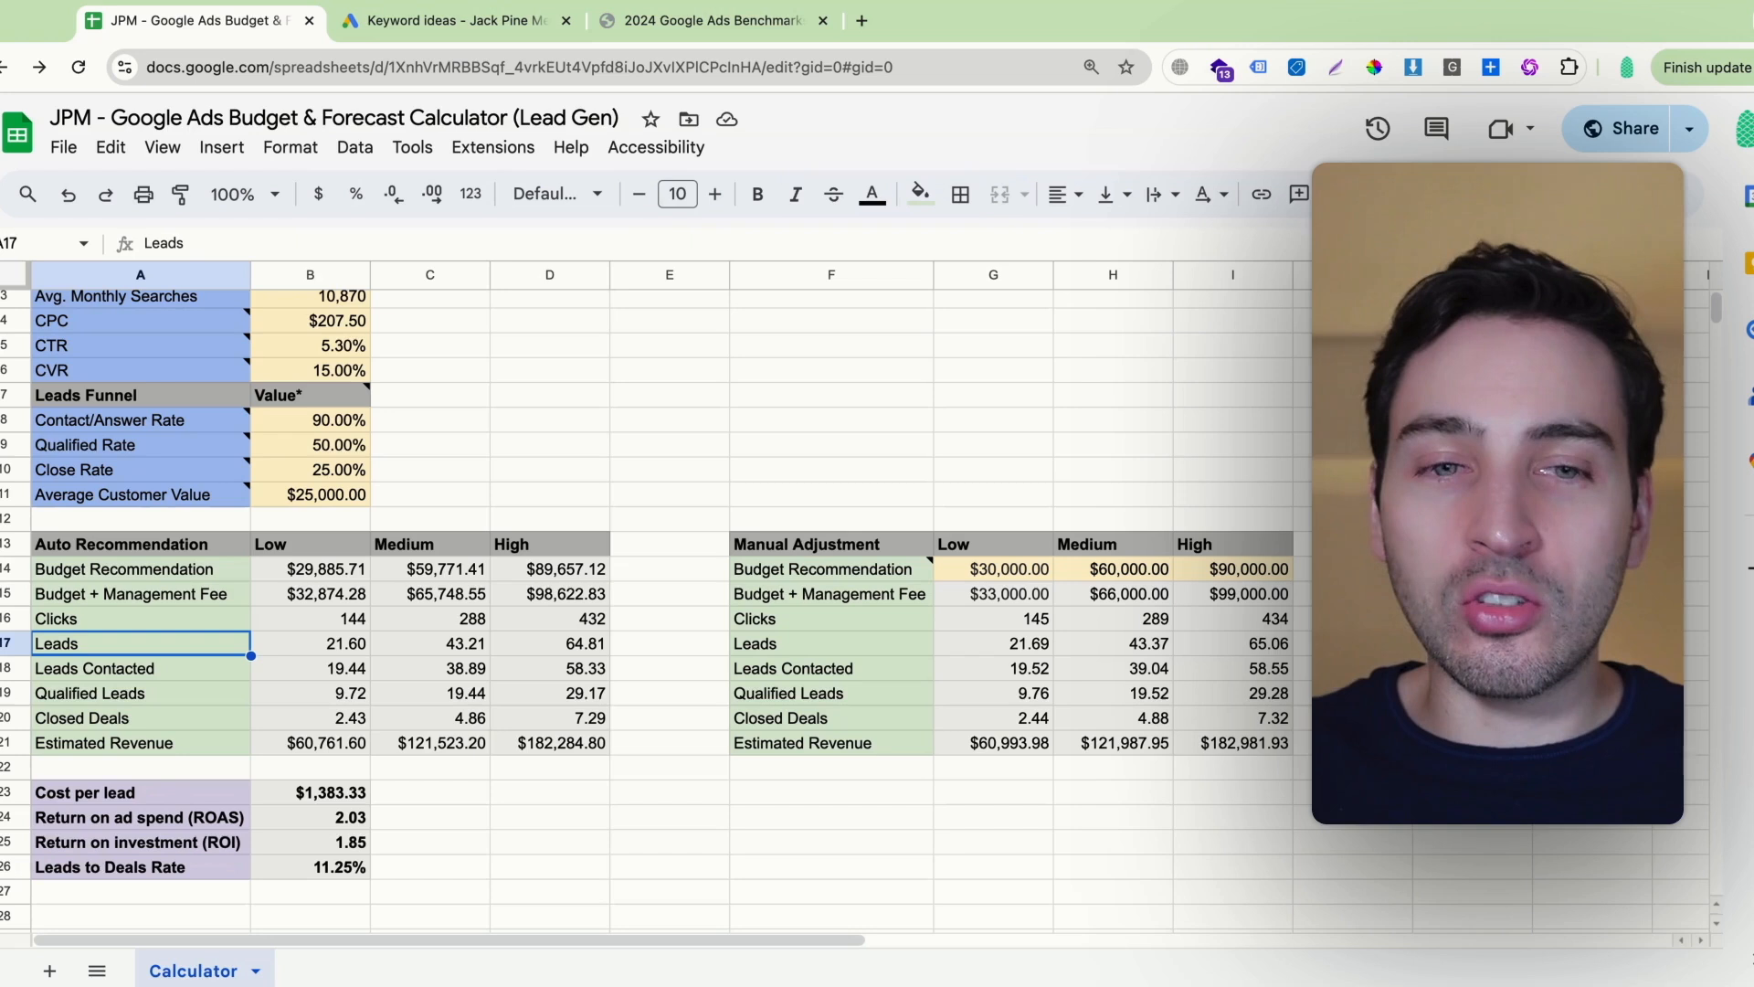
{"action": "left_click", "coordinate": [100, 719]}
{"action": "left_click", "coordinate": [324, 868]}
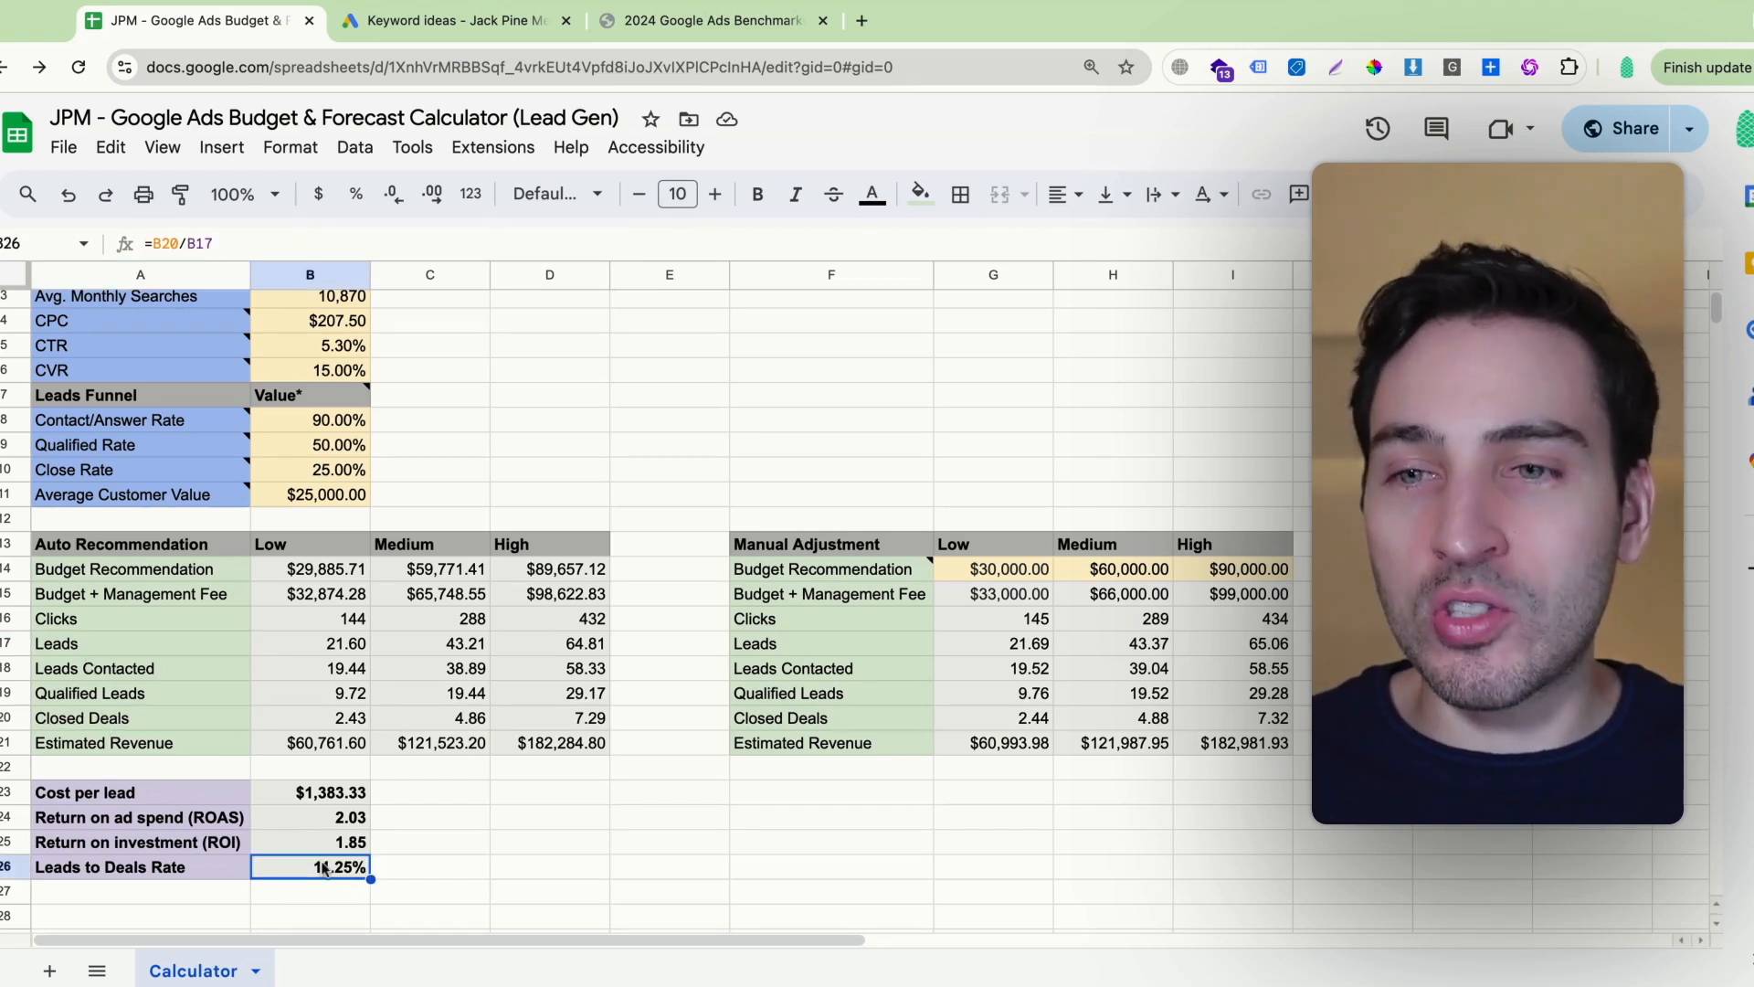
{"action": "left_click", "coordinate": [749, 842]}
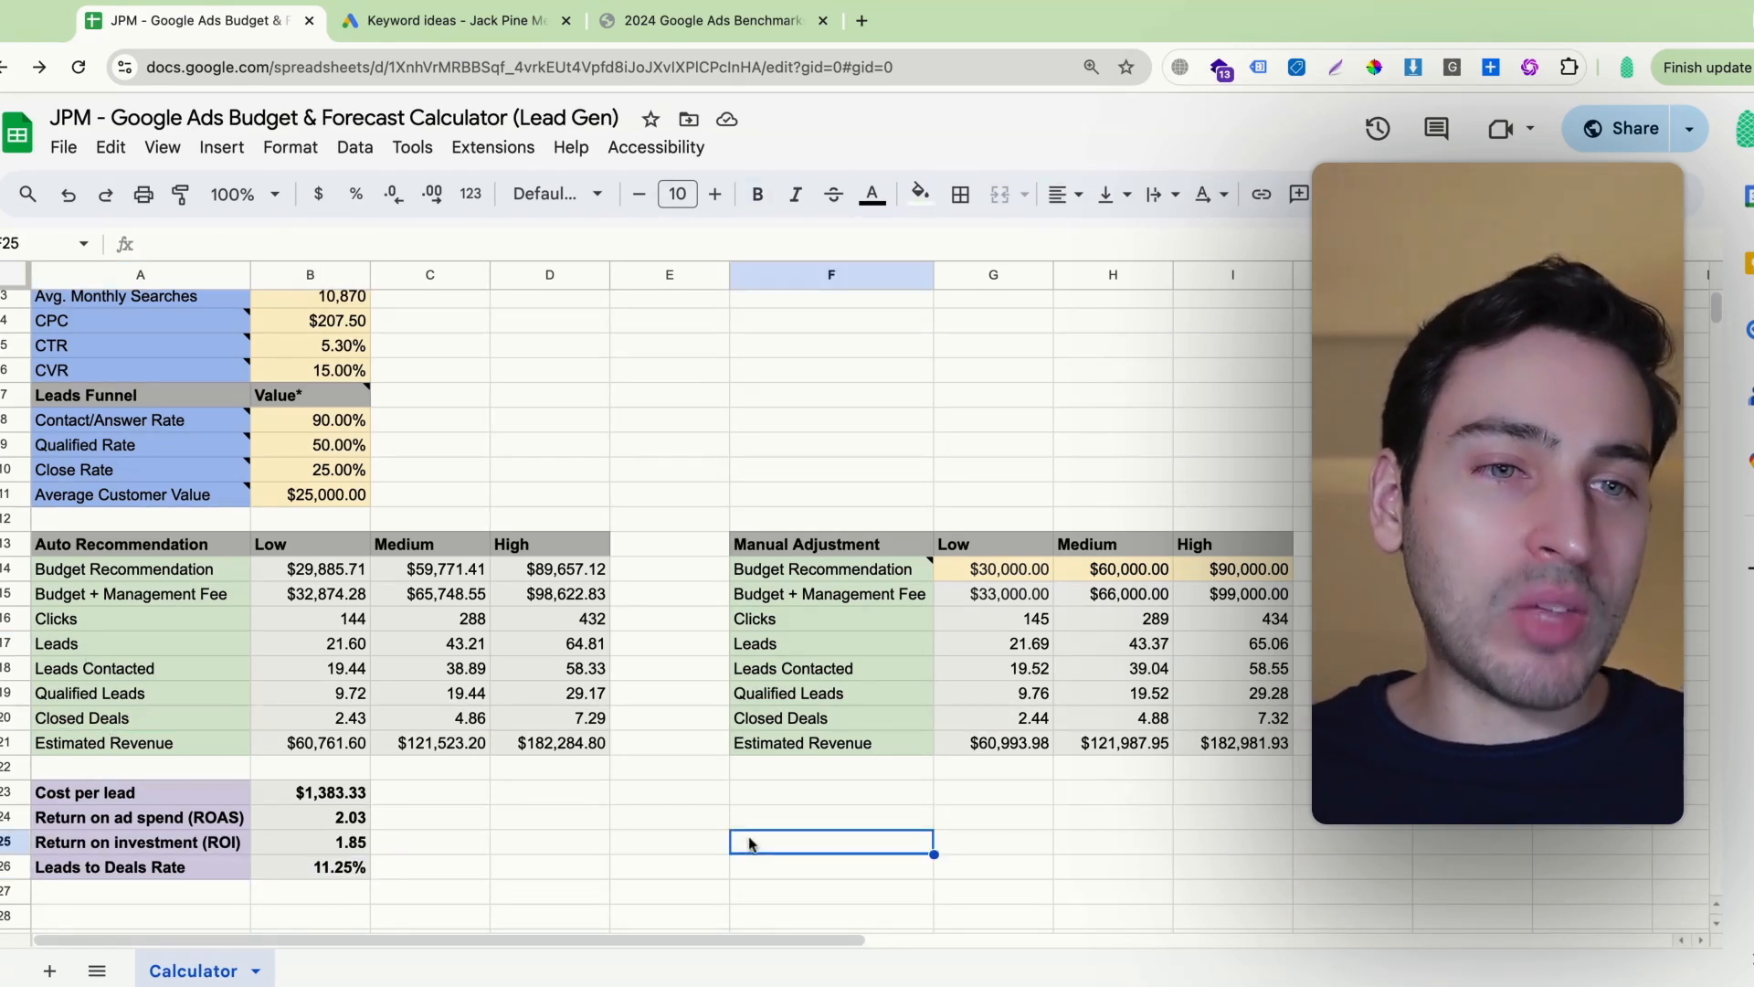
{"action": "left_click", "coordinate": [670, 665]}
{"action": "scroll", "coordinate": [670, 667], "scroll_direction": "up", "scroll_amount": 2}
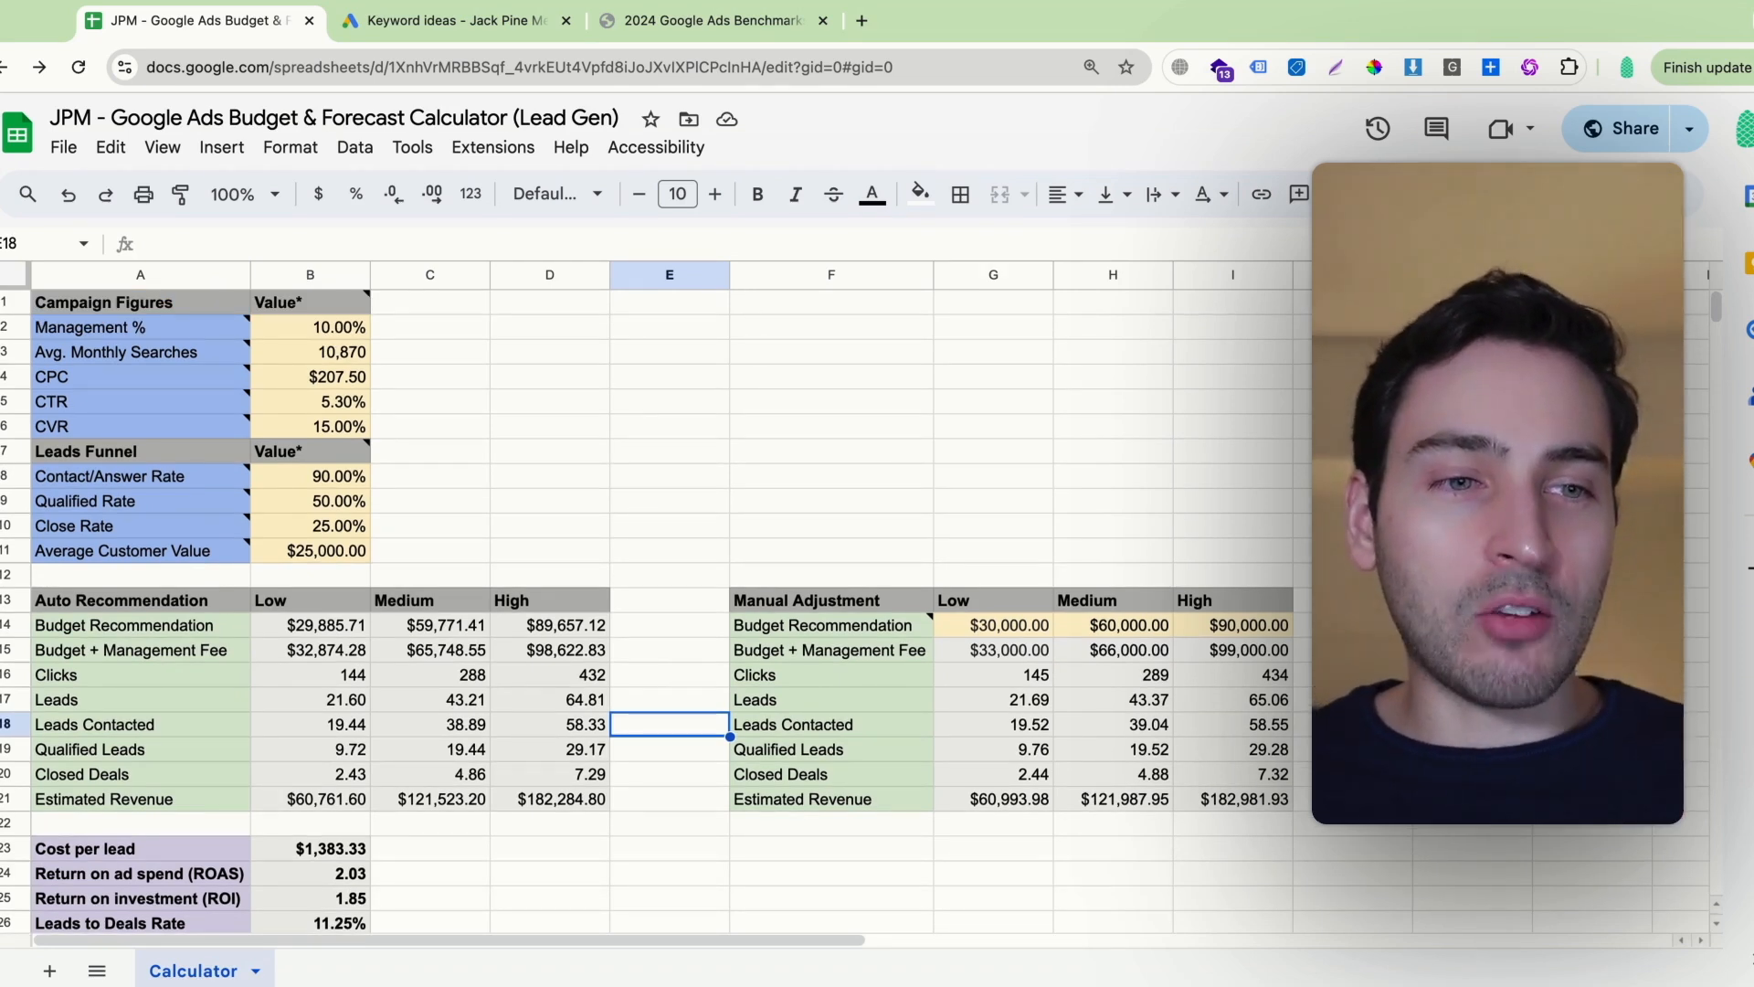
{"action": "left_click", "coordinate": [680, 456]}
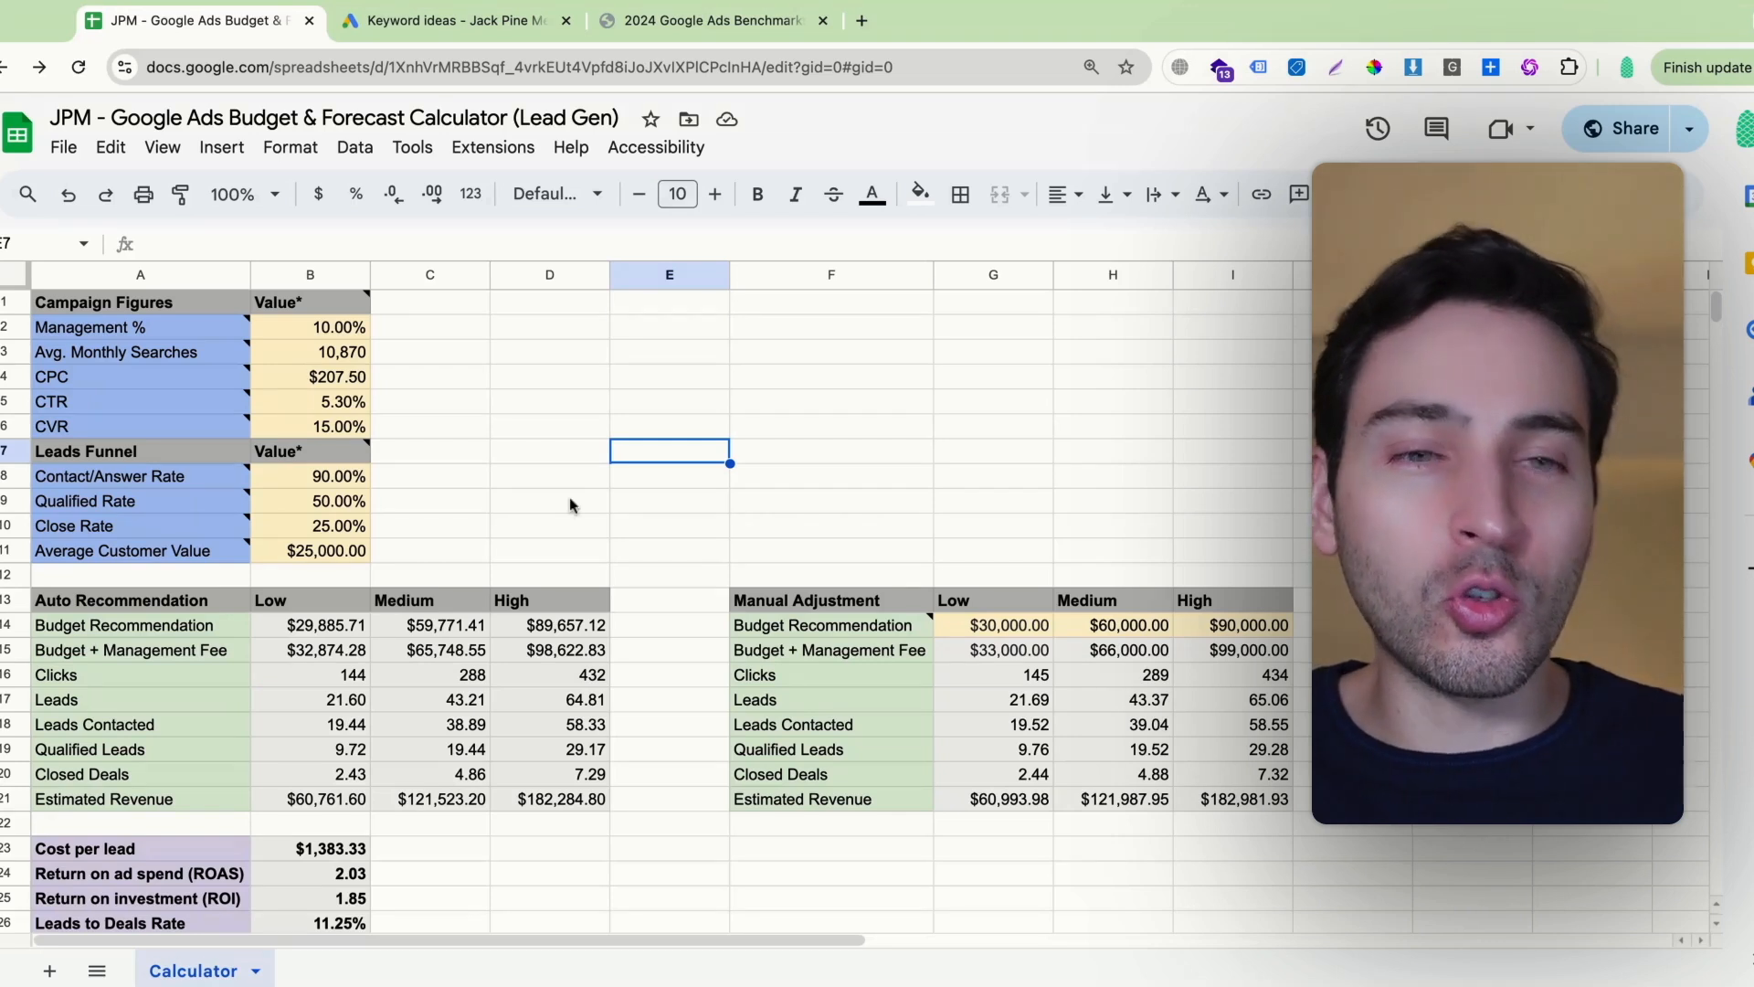
Compare the low, medium and high manual budgets with their estimated revenues under the current Average Customer Value
{"action": "left_click", "coordinate": [320, 554]}
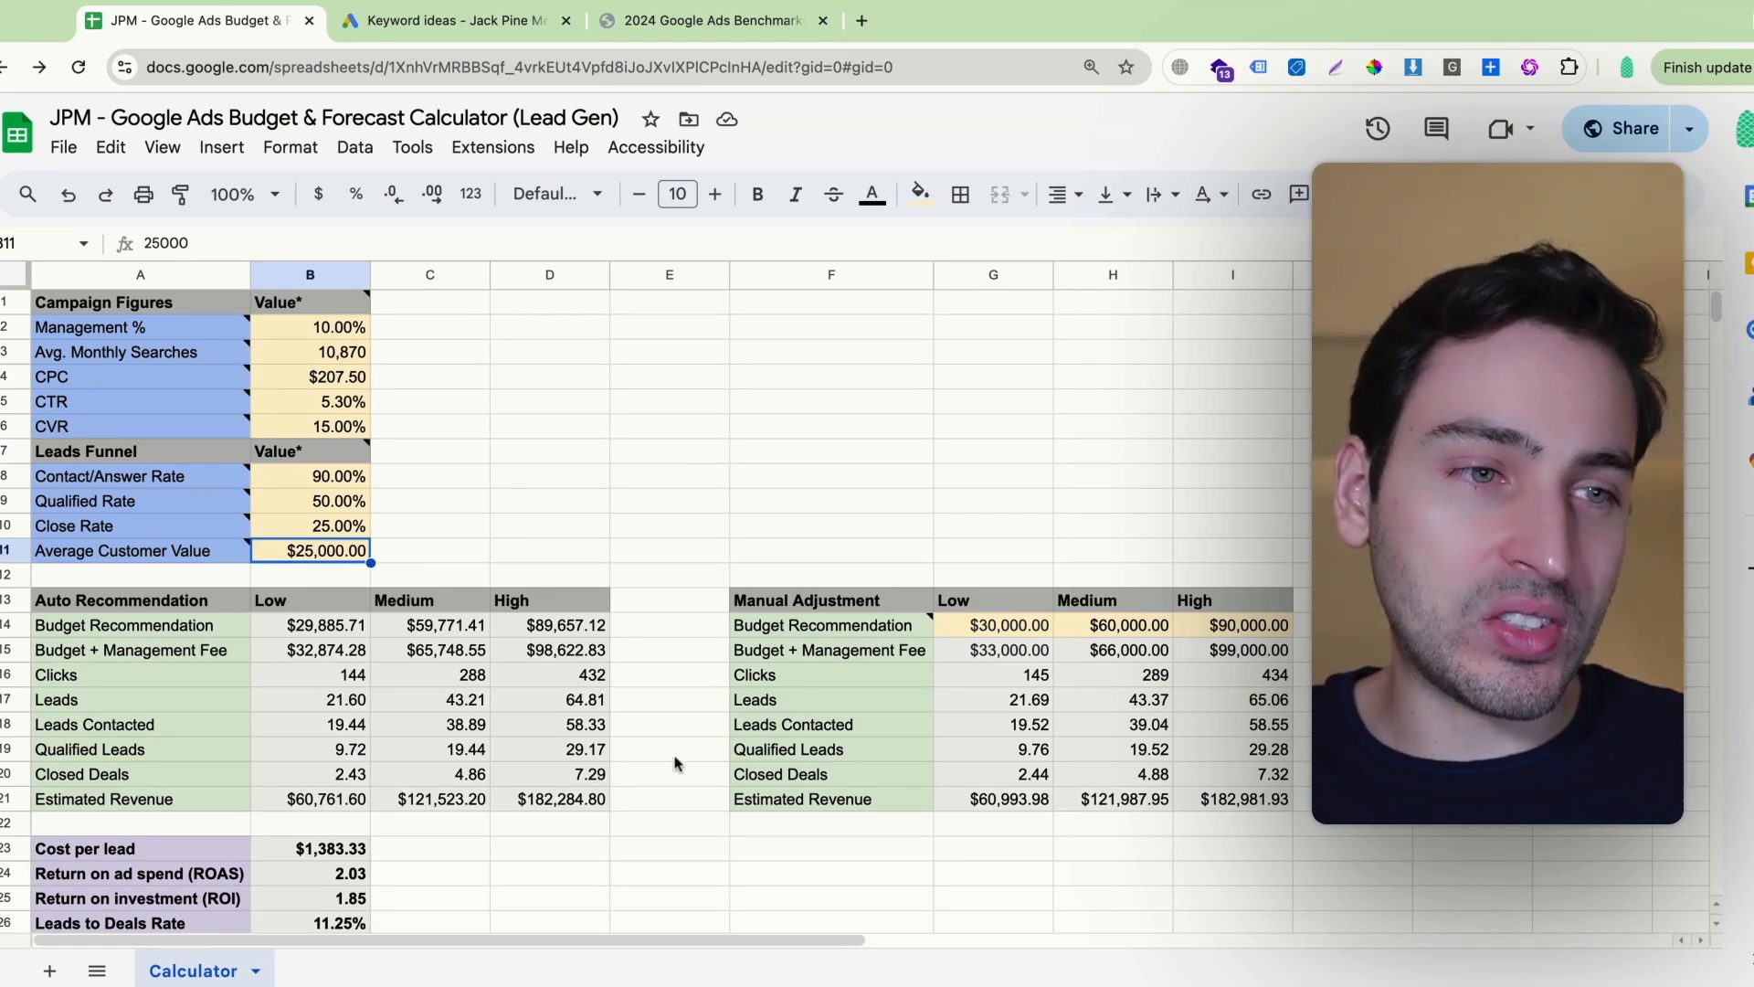
{"action": "left_click", "coordinate": [991, 631]}
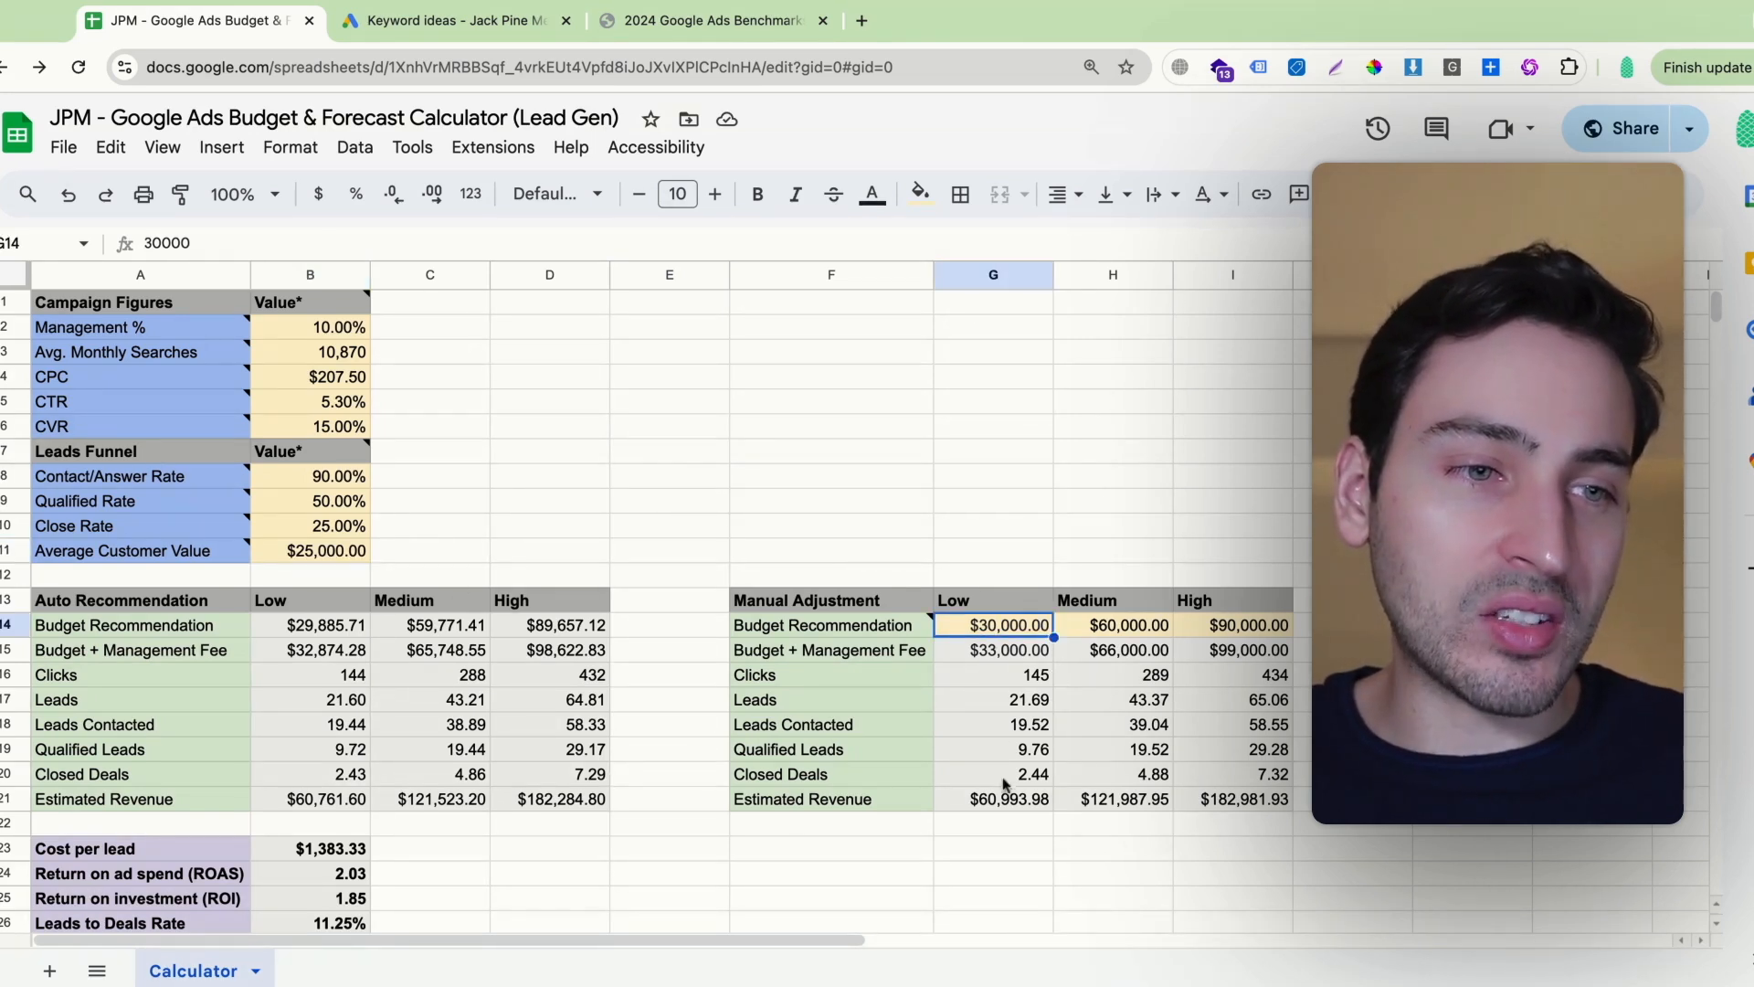
{"action": "left_click", "coordinate": [995, 818]}
{"action": "left_click", "coordinate": [998, 802]}
{"action": "left_click", "coordinate": [1136, 628]}
{"action": "left_click", "coordinate": [1133, 804]}
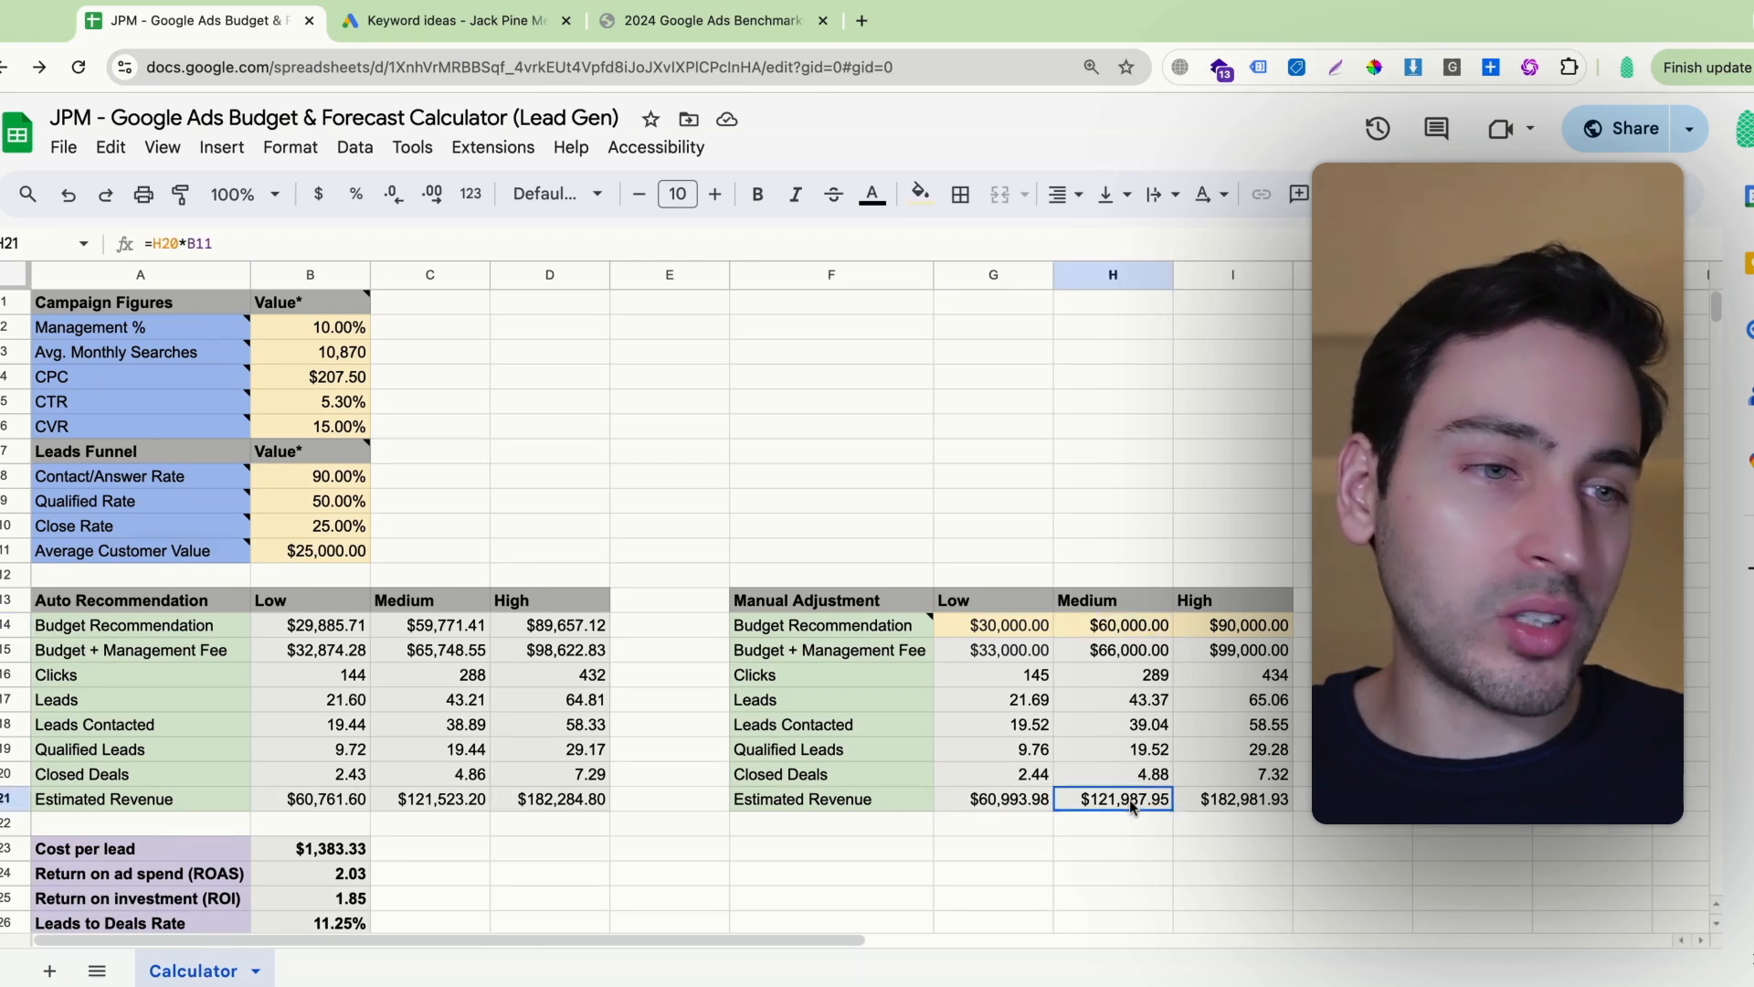
{"action": "left_click", "coordinate": [1255, 629]}
{"action": "left_click", "coordinate": [1242, 804]}
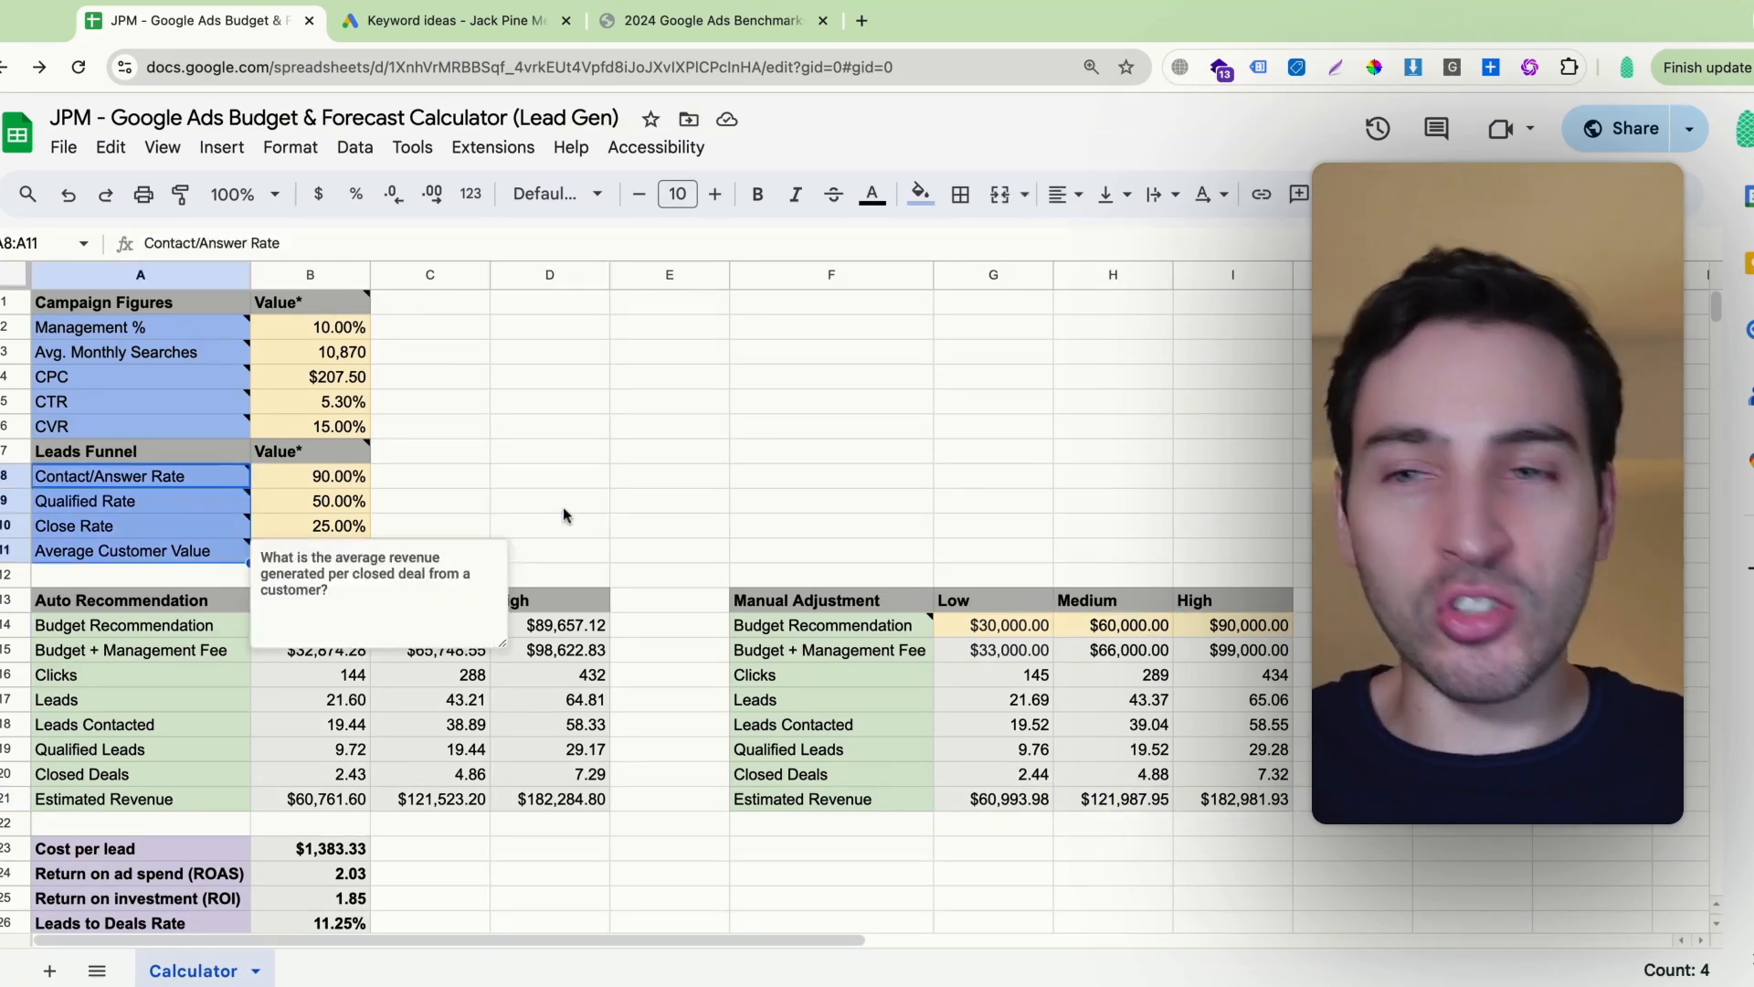
Review the CVR and the leads funnel rates, including the notes on qualified and contacted leads
{"action": "left_click", "coordinate": [563, 510]}
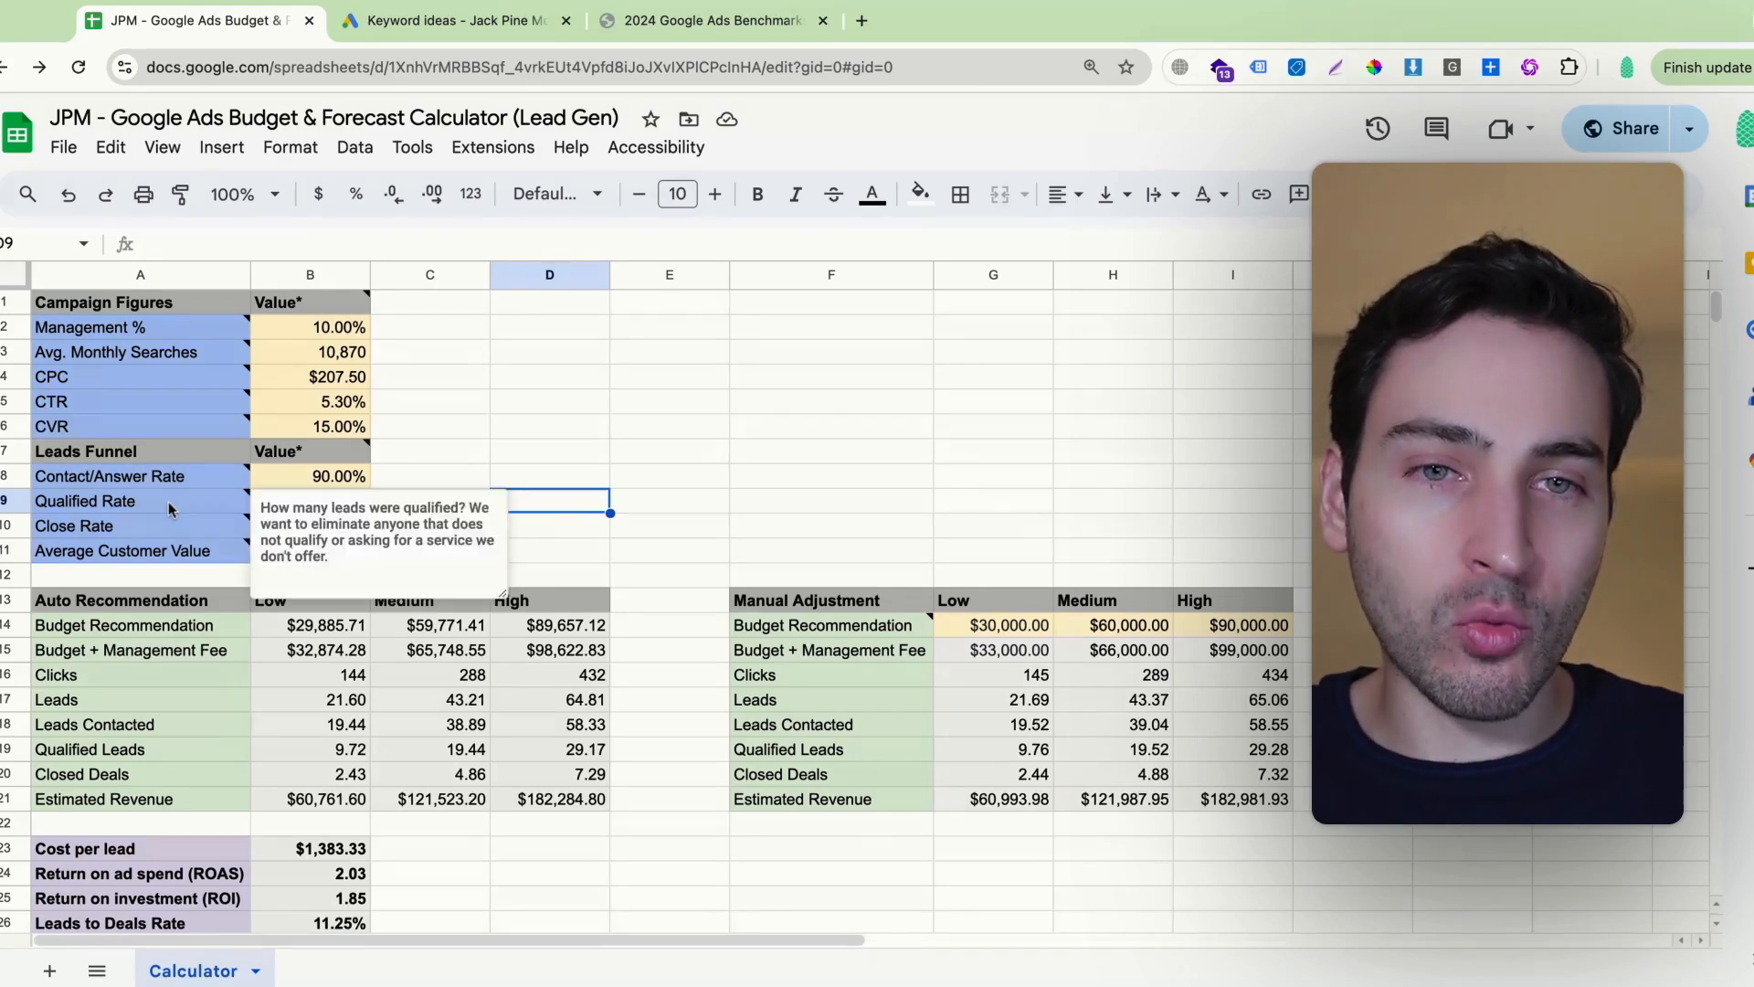
{"action": "left_click", "coordinate": [80, 432]}
{"action": "left_click_drag", "start_coordinate": [80, 431], "coordinate": [121, 529]}
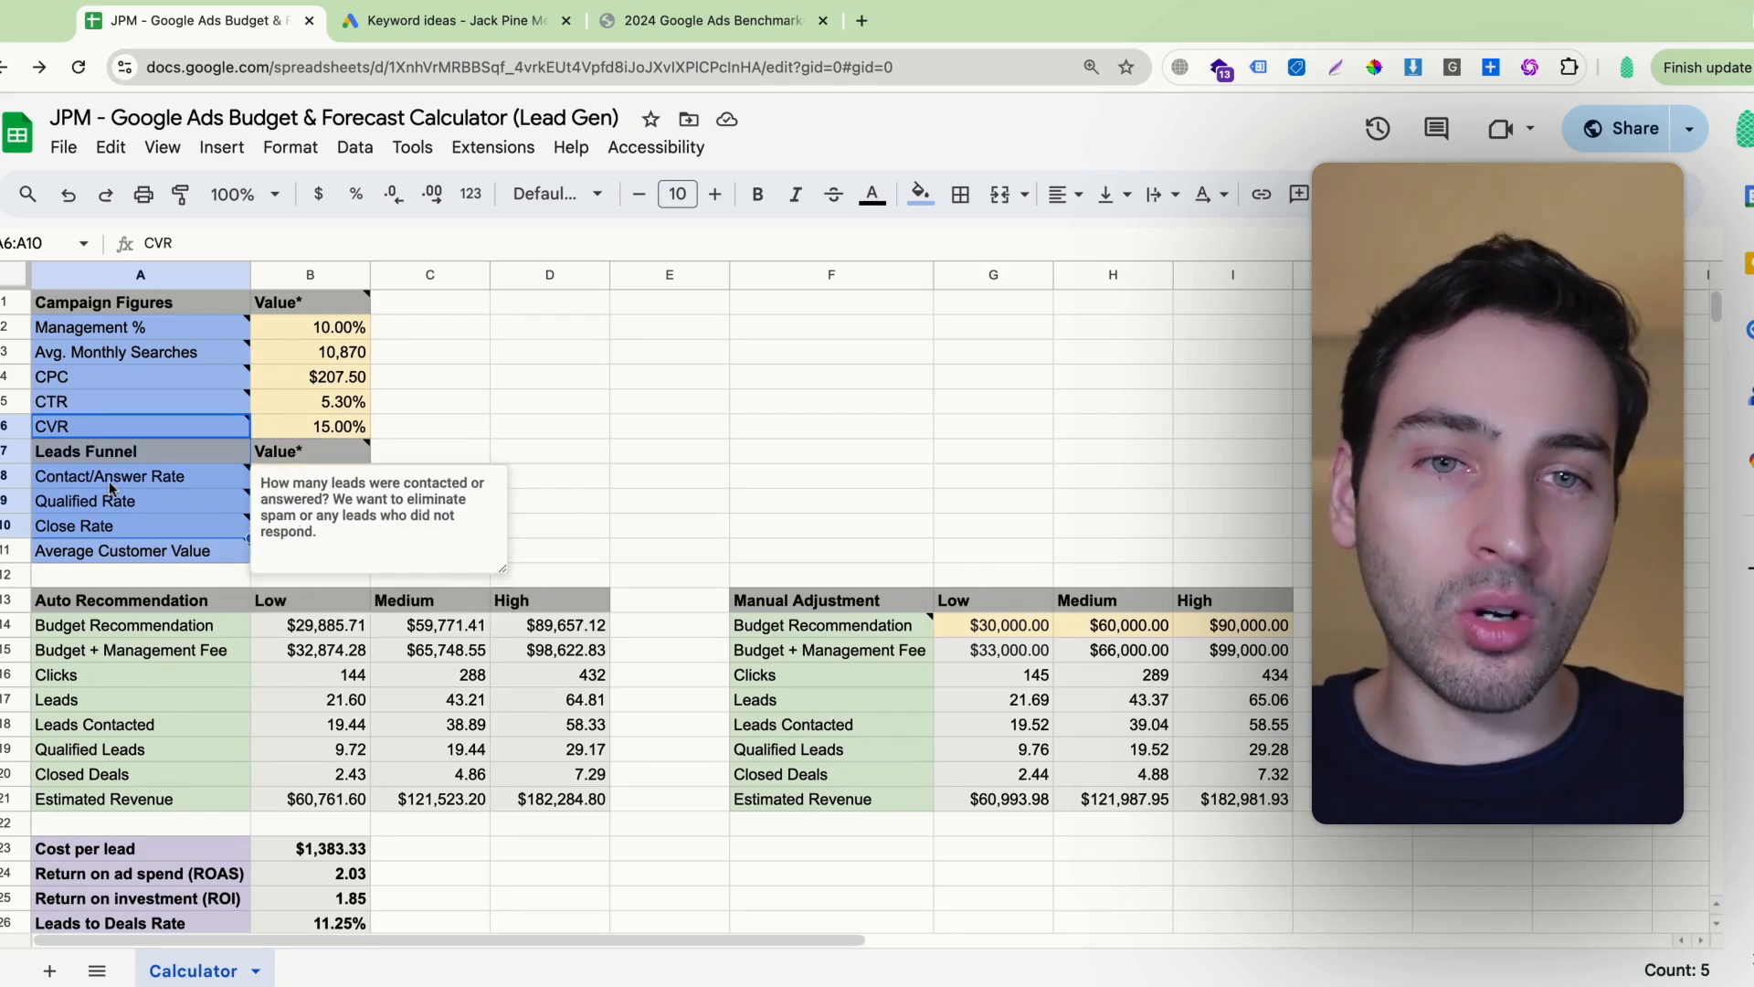
{"action": "left_click", "coordinate": [95, 502]}
{"action": "left_click", "coordinate": [596, 505]}
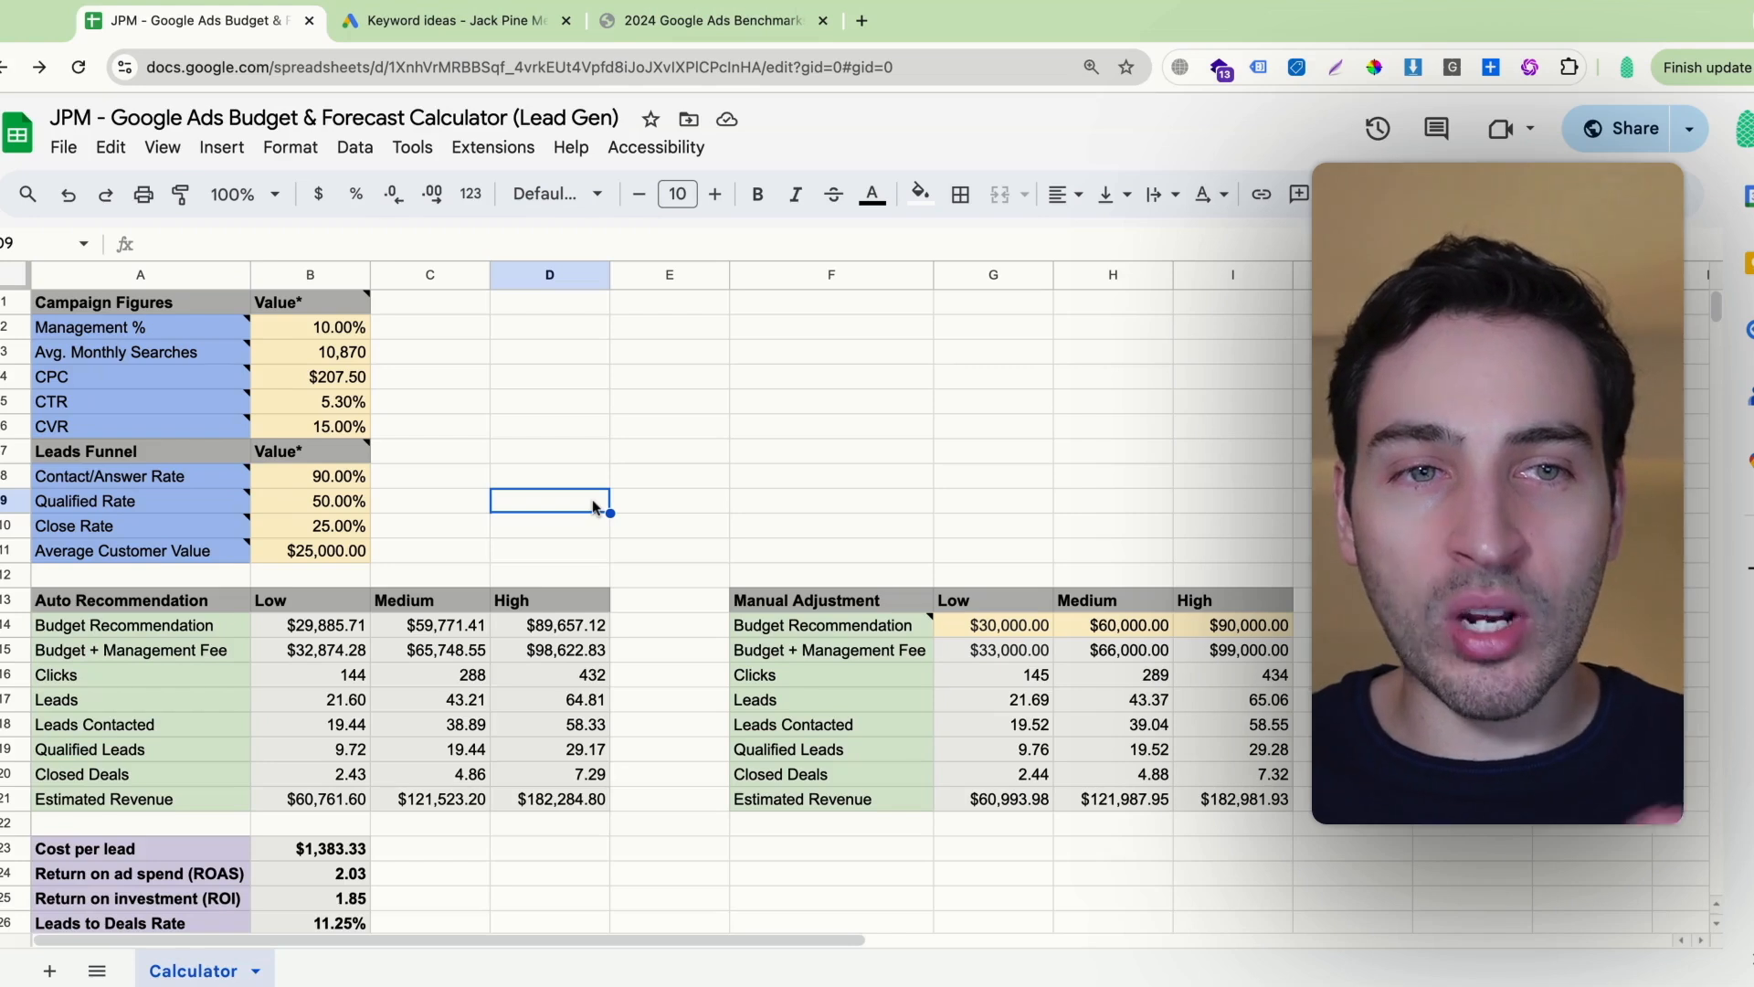
Try a CVR of 20% in the campaign figures and undo the change
{"action": "left_click", "coordinate": [331, 424]}
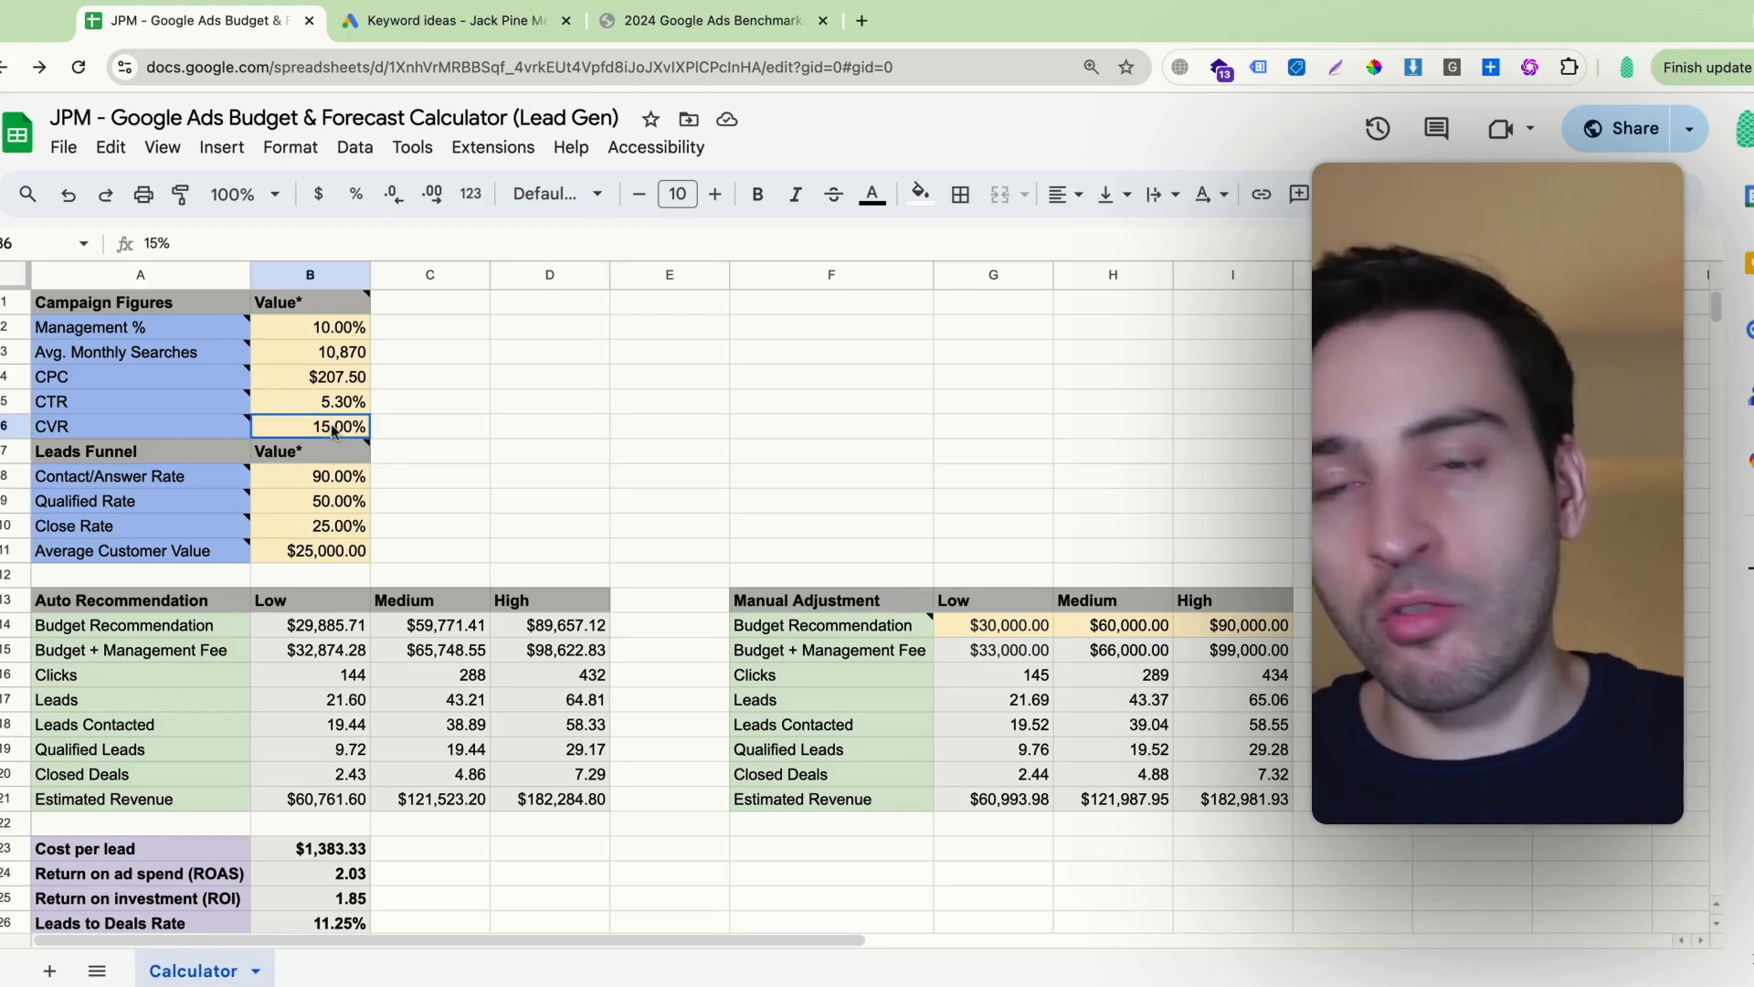
{"action": "type", "text": "20"}
{"action": "key", "text": "Return"}
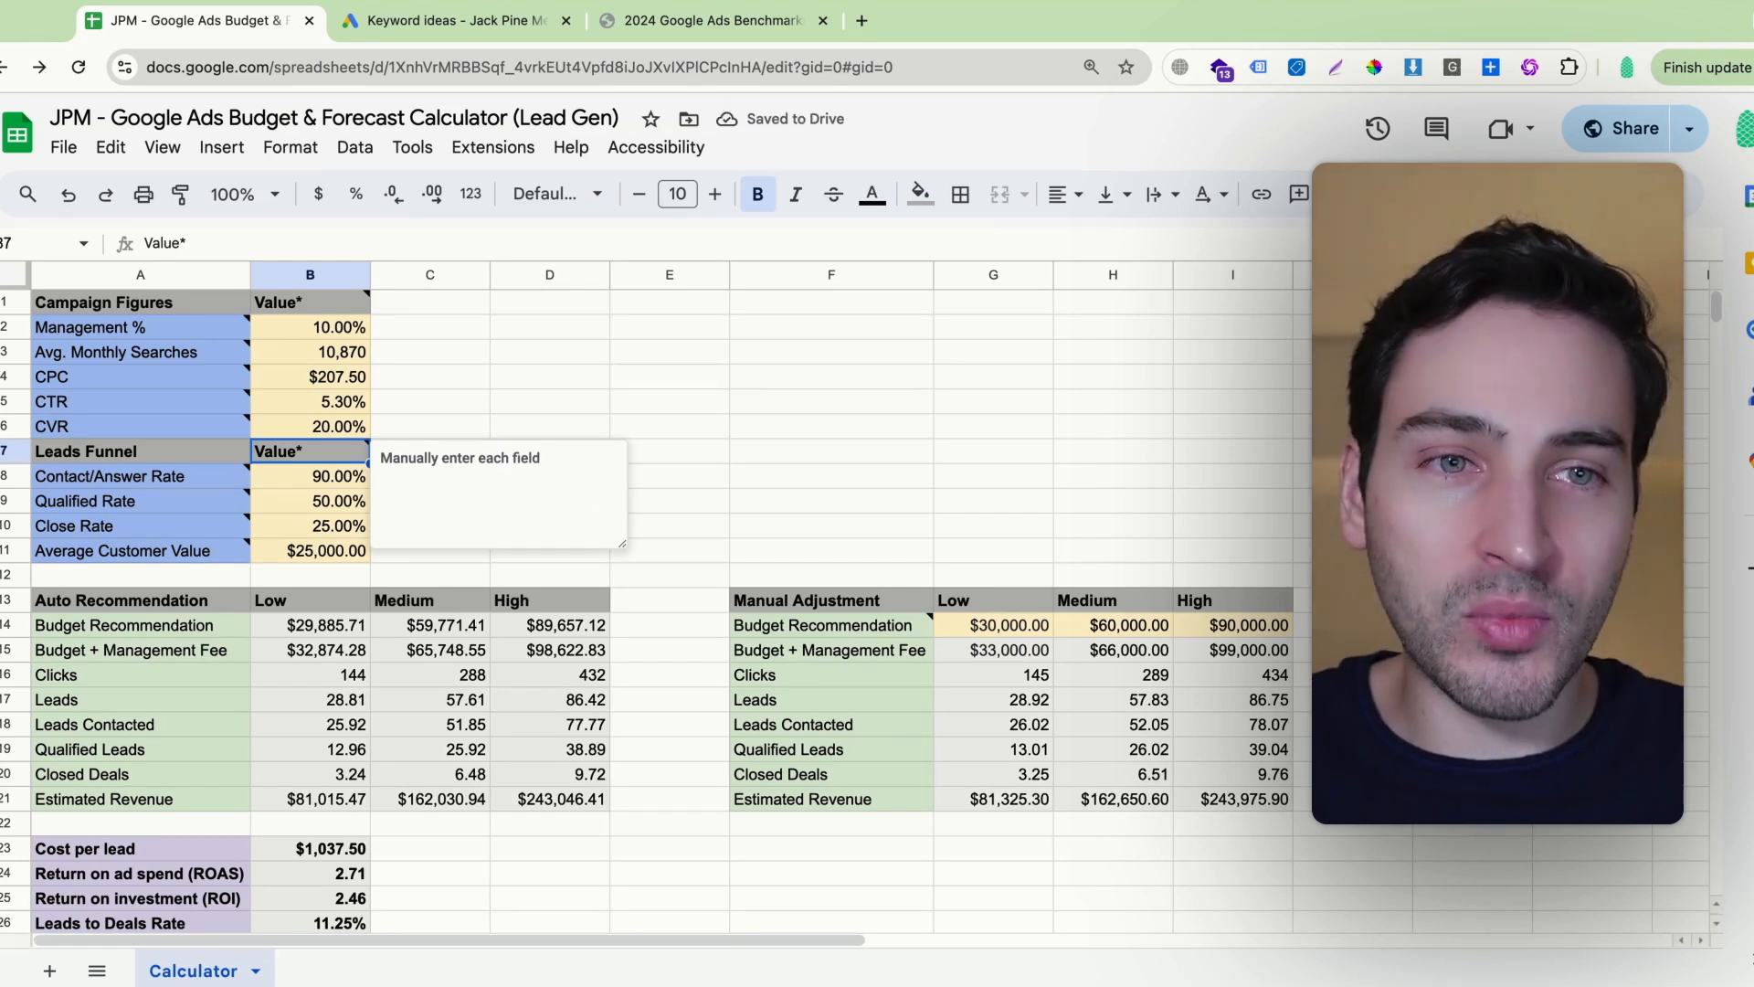
{"action": "key", "text": "super+z"}
Set the CVR to 10% in the campaign figures and the leads funnel's Contact/Answer Rate to 95%
{"action": "type", "text": "10"}
{"action": "key", "text": "Return"}
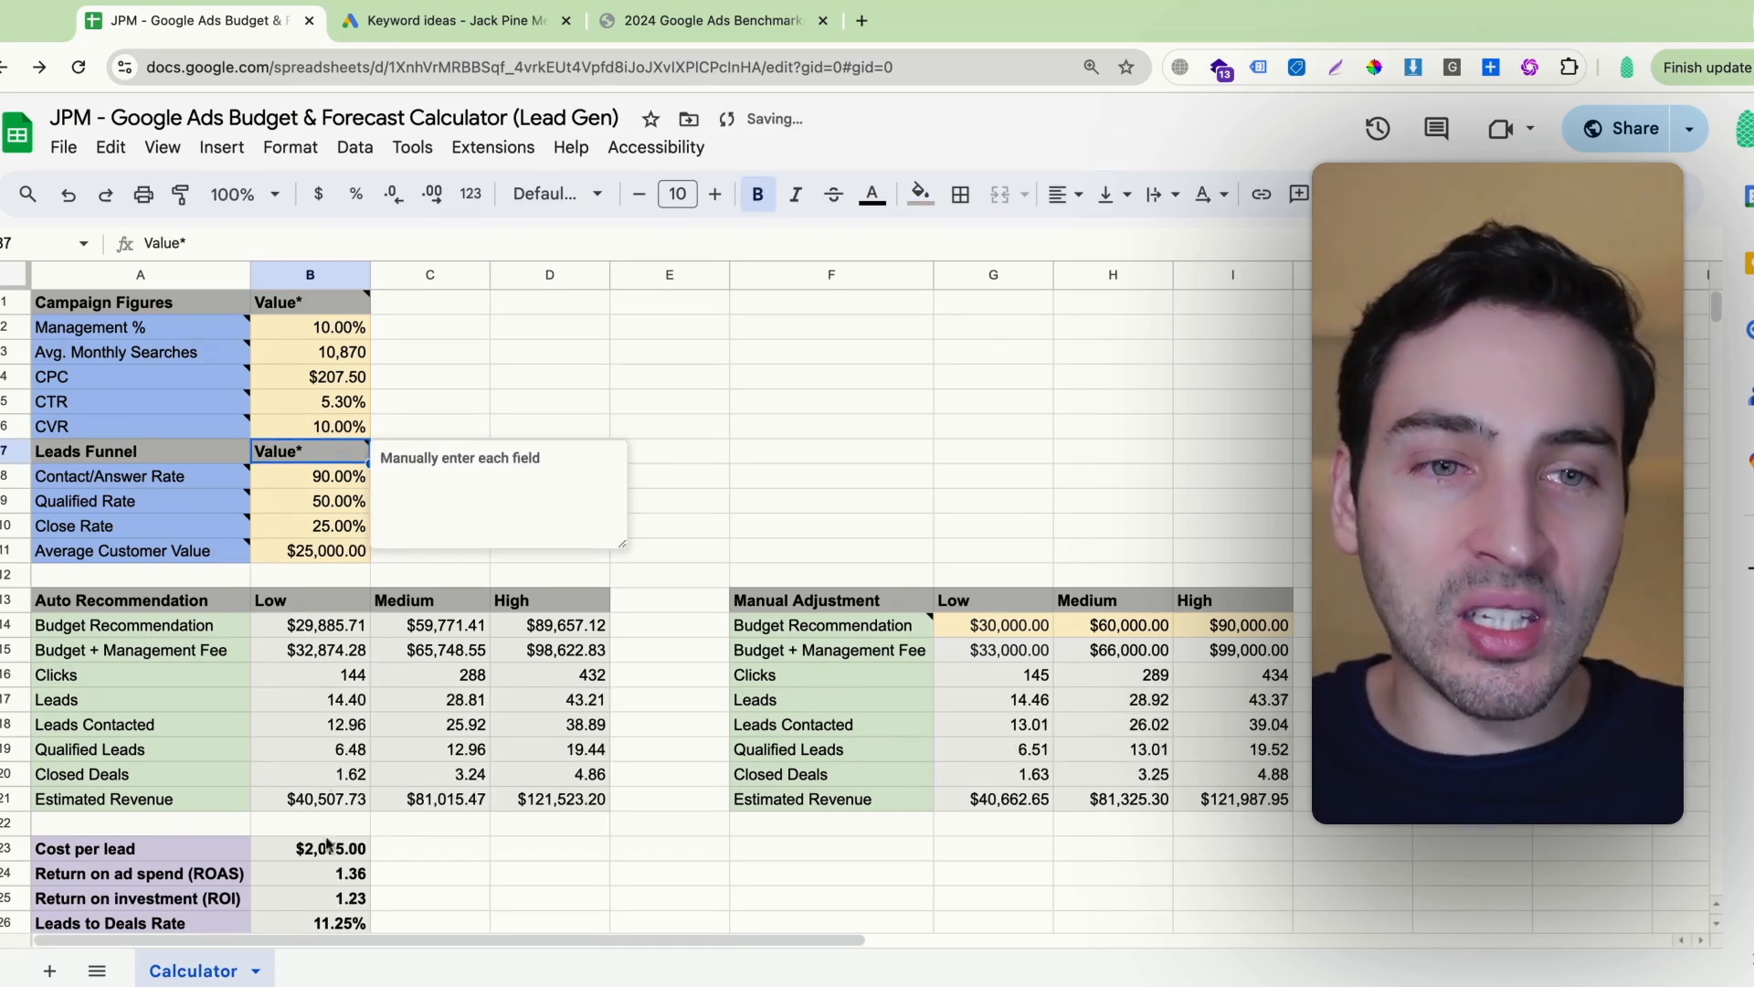
{"action": "left_click", "coordinate": [320, 482]}
{"action": "type", "text": "95"}
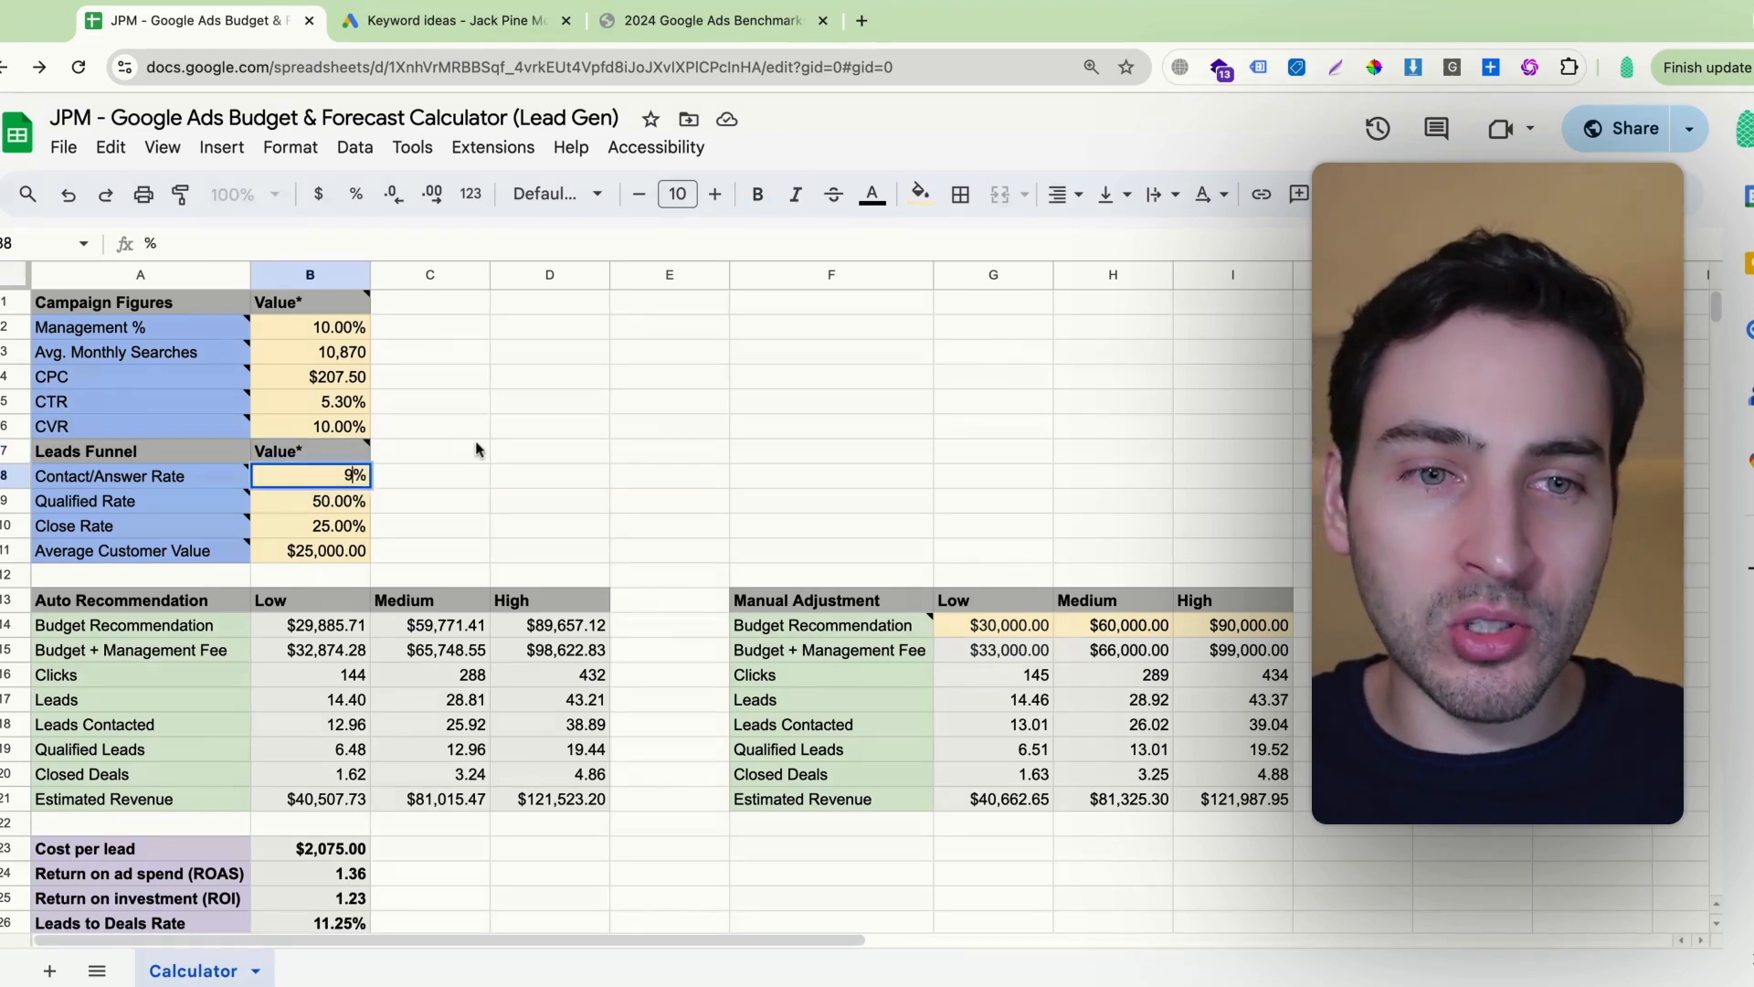
{"action": "key", "text": "Return"}
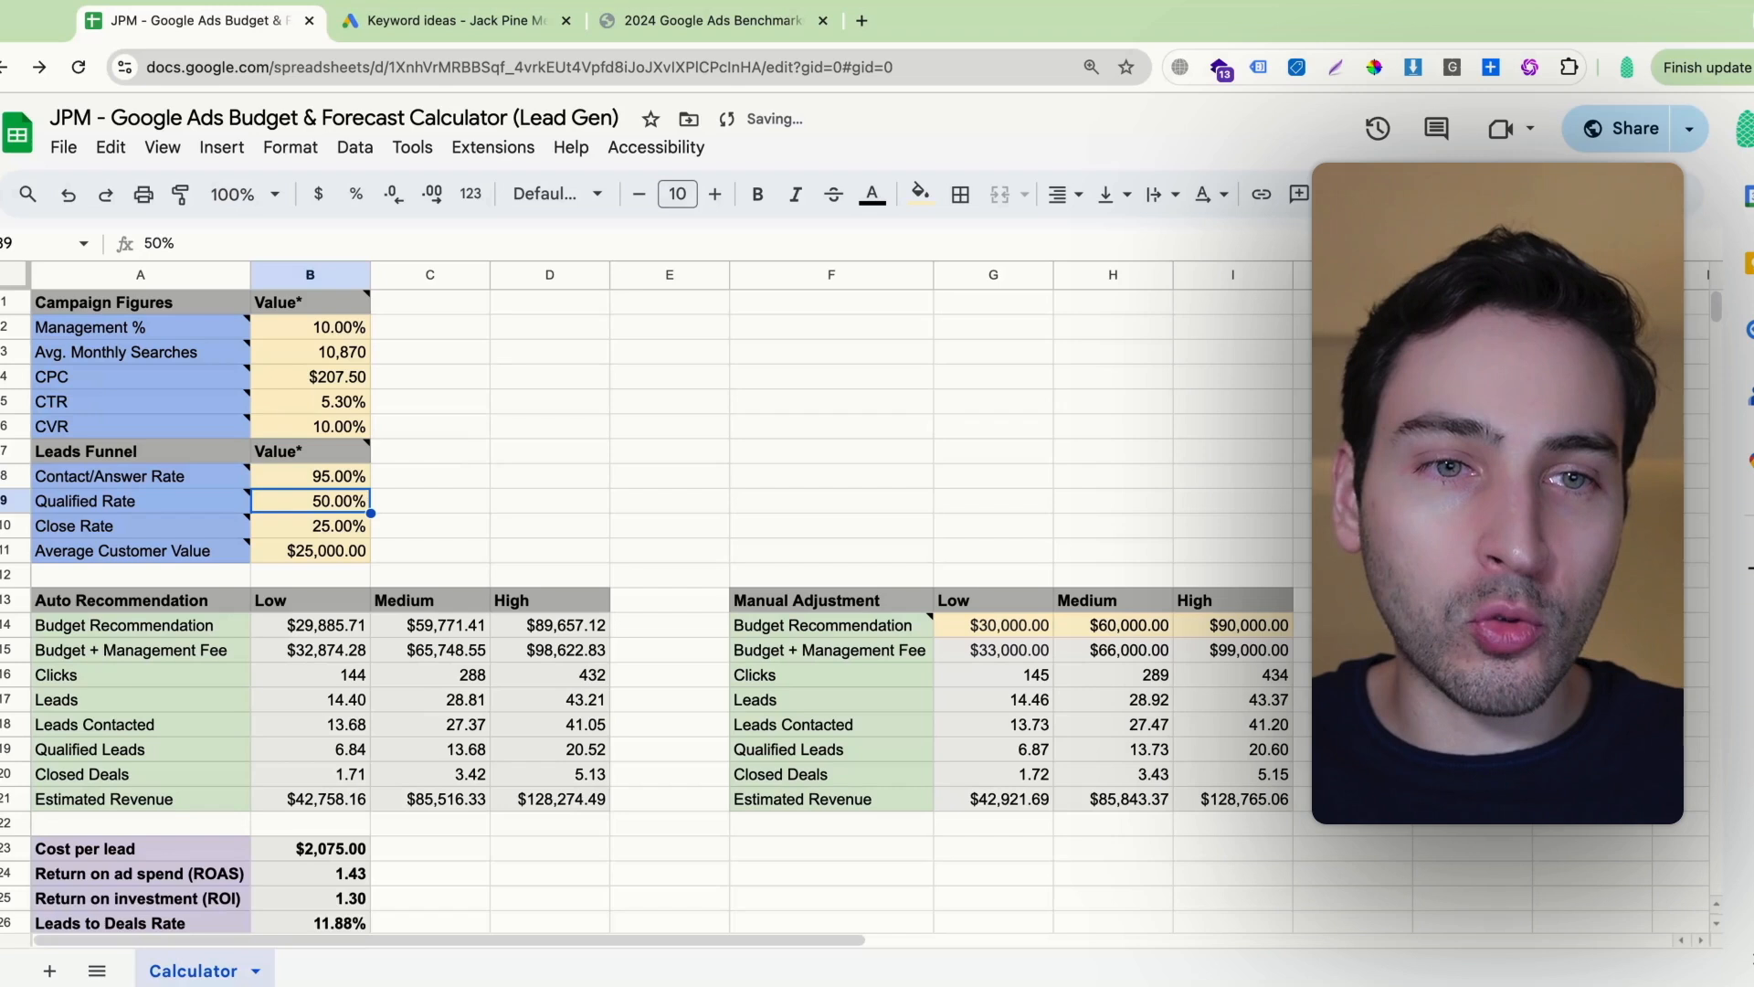
Set the leads funnel's Close Rate to 35%
{"action": "left_click", "coordinate": [340, 526]}
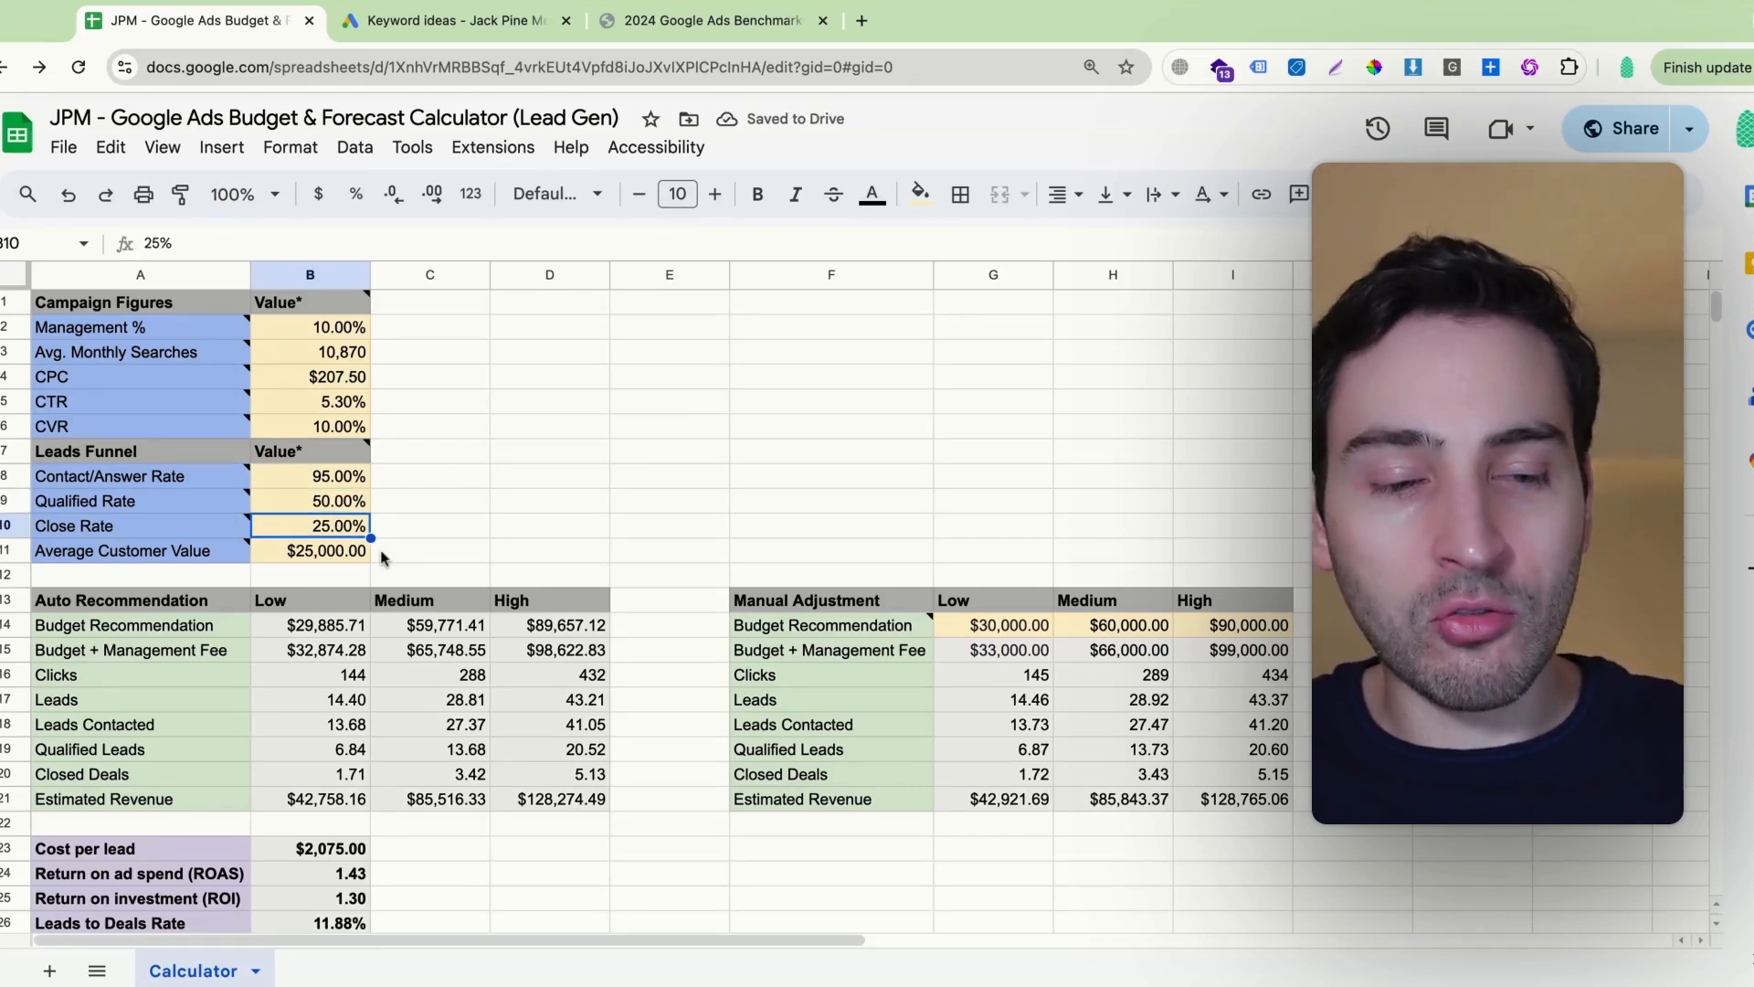
{"action": "type", "text": "35"}
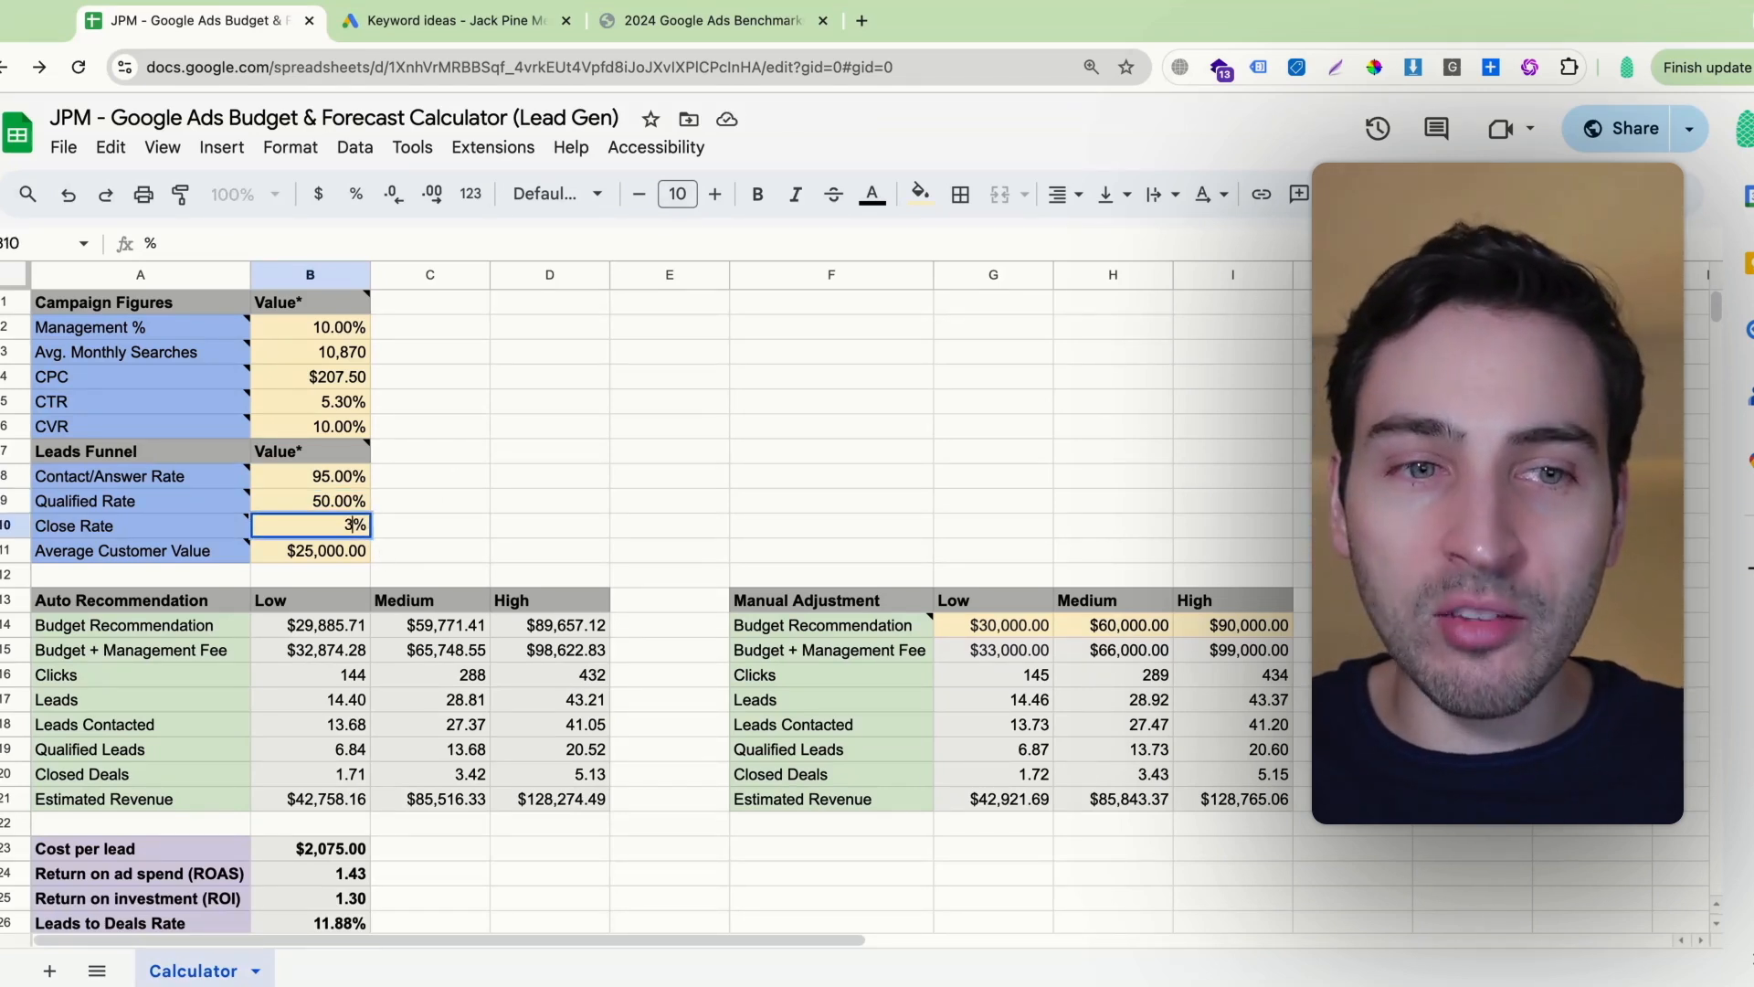
{"action": "key", "text": "Return"}
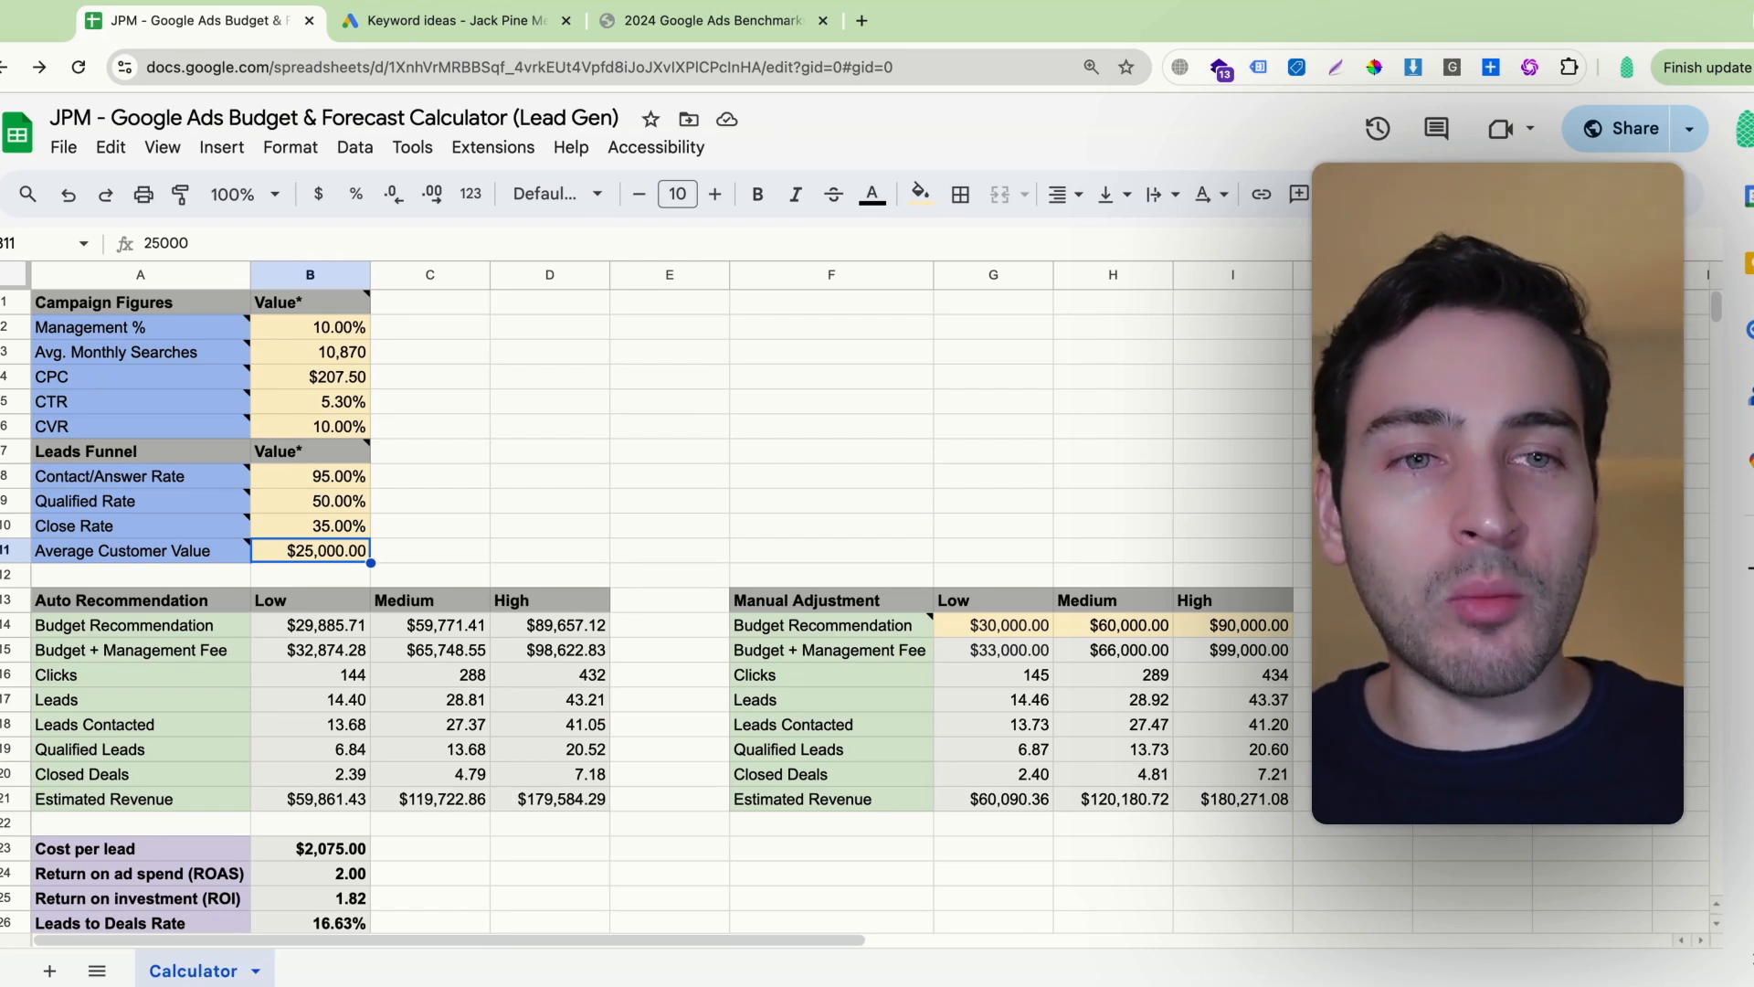
{"action": "key", "text": "Up"}
{"action": "key", "text": "Up"}
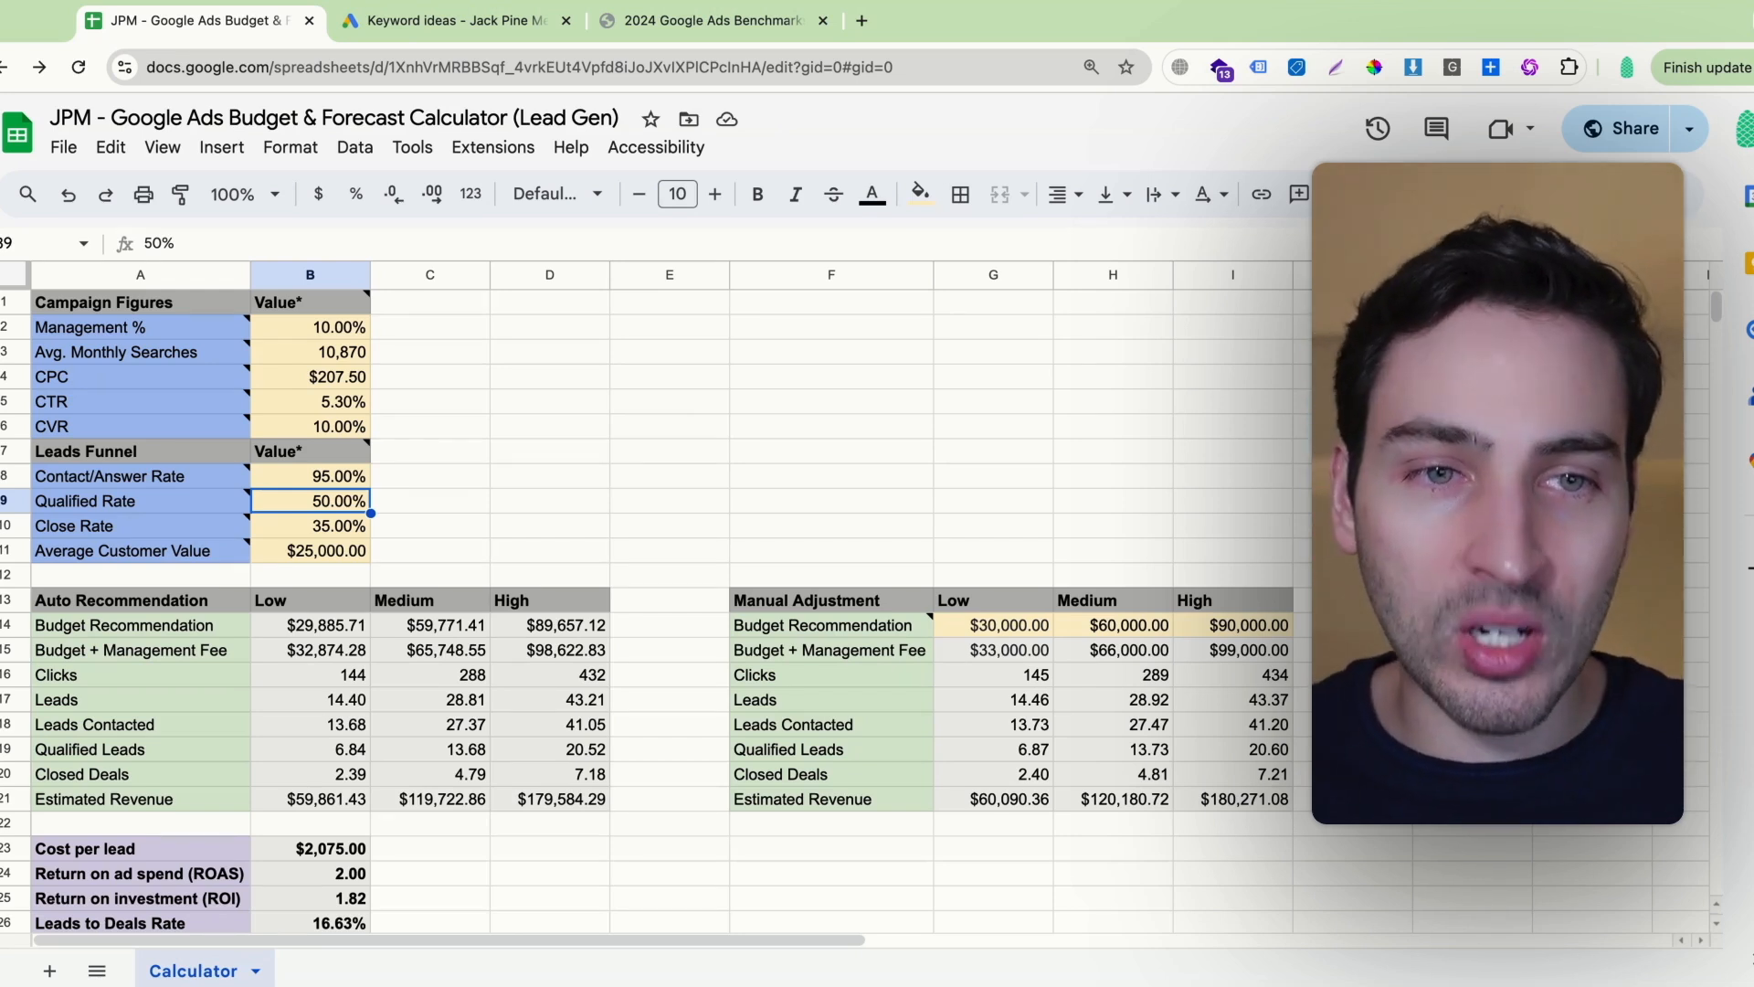
{"action": "key", "text": "Down"}
{"action": "key", "text": "Right"}
{"action": "key", "text": "Right"}
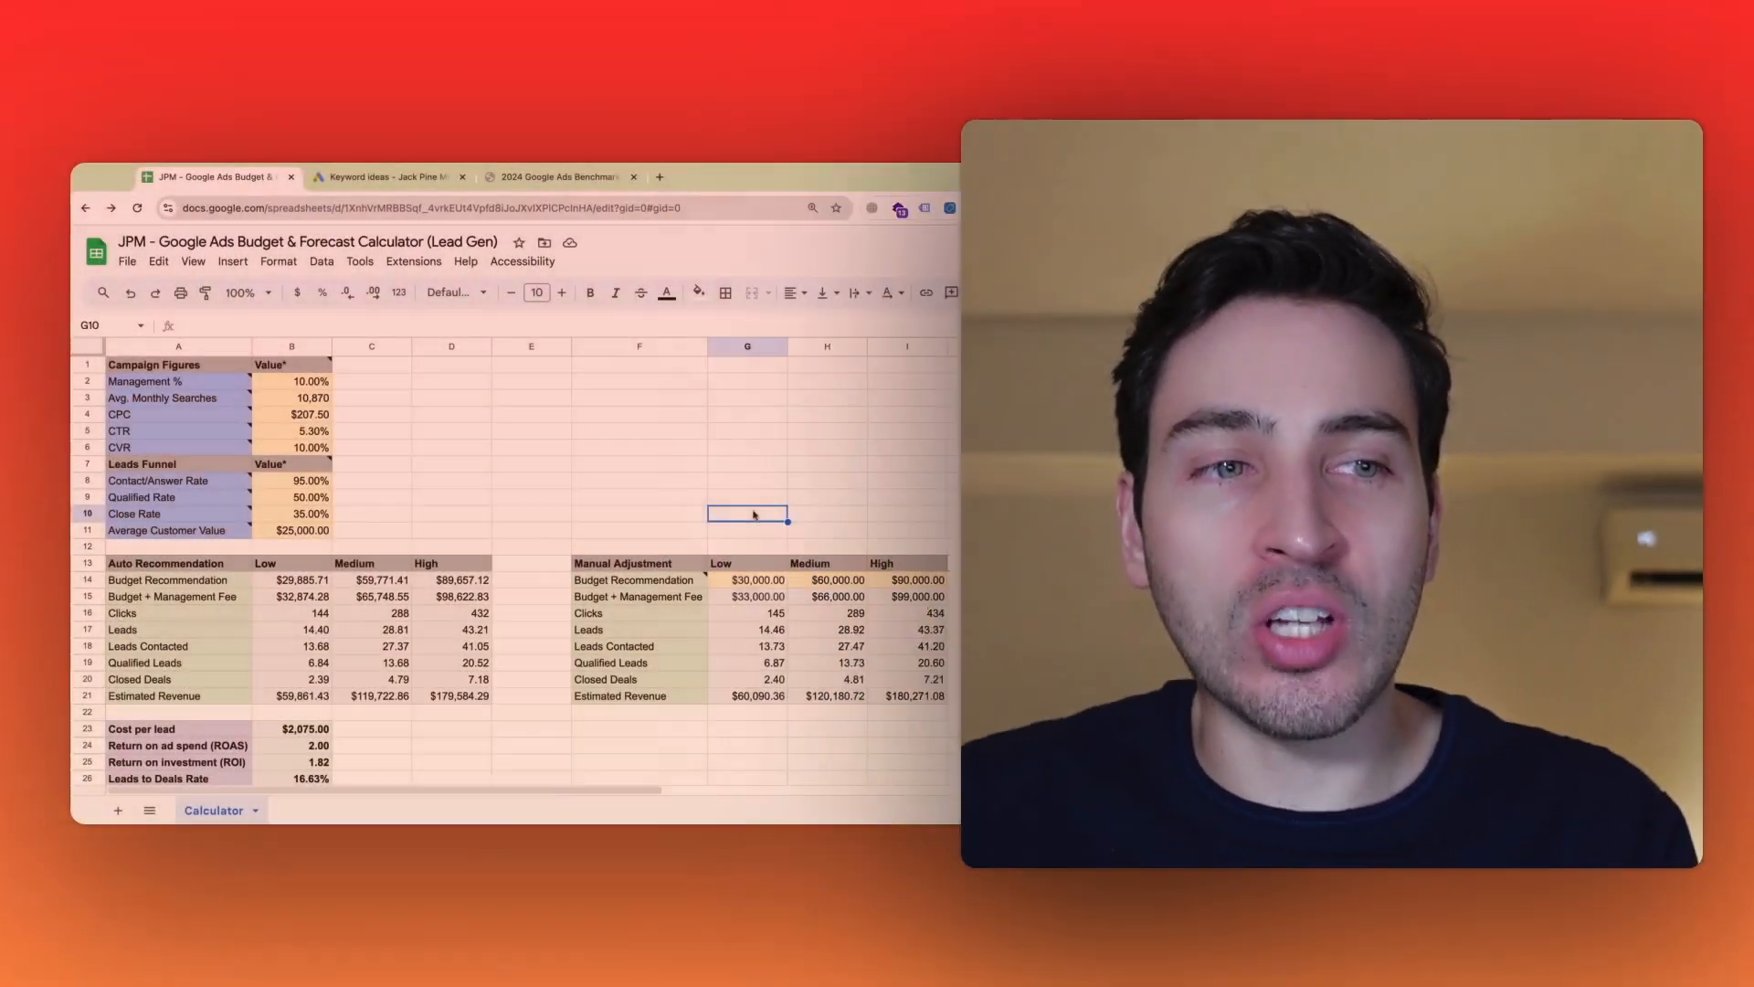
{"action": "left_click", "coordinate": [753, 501]}
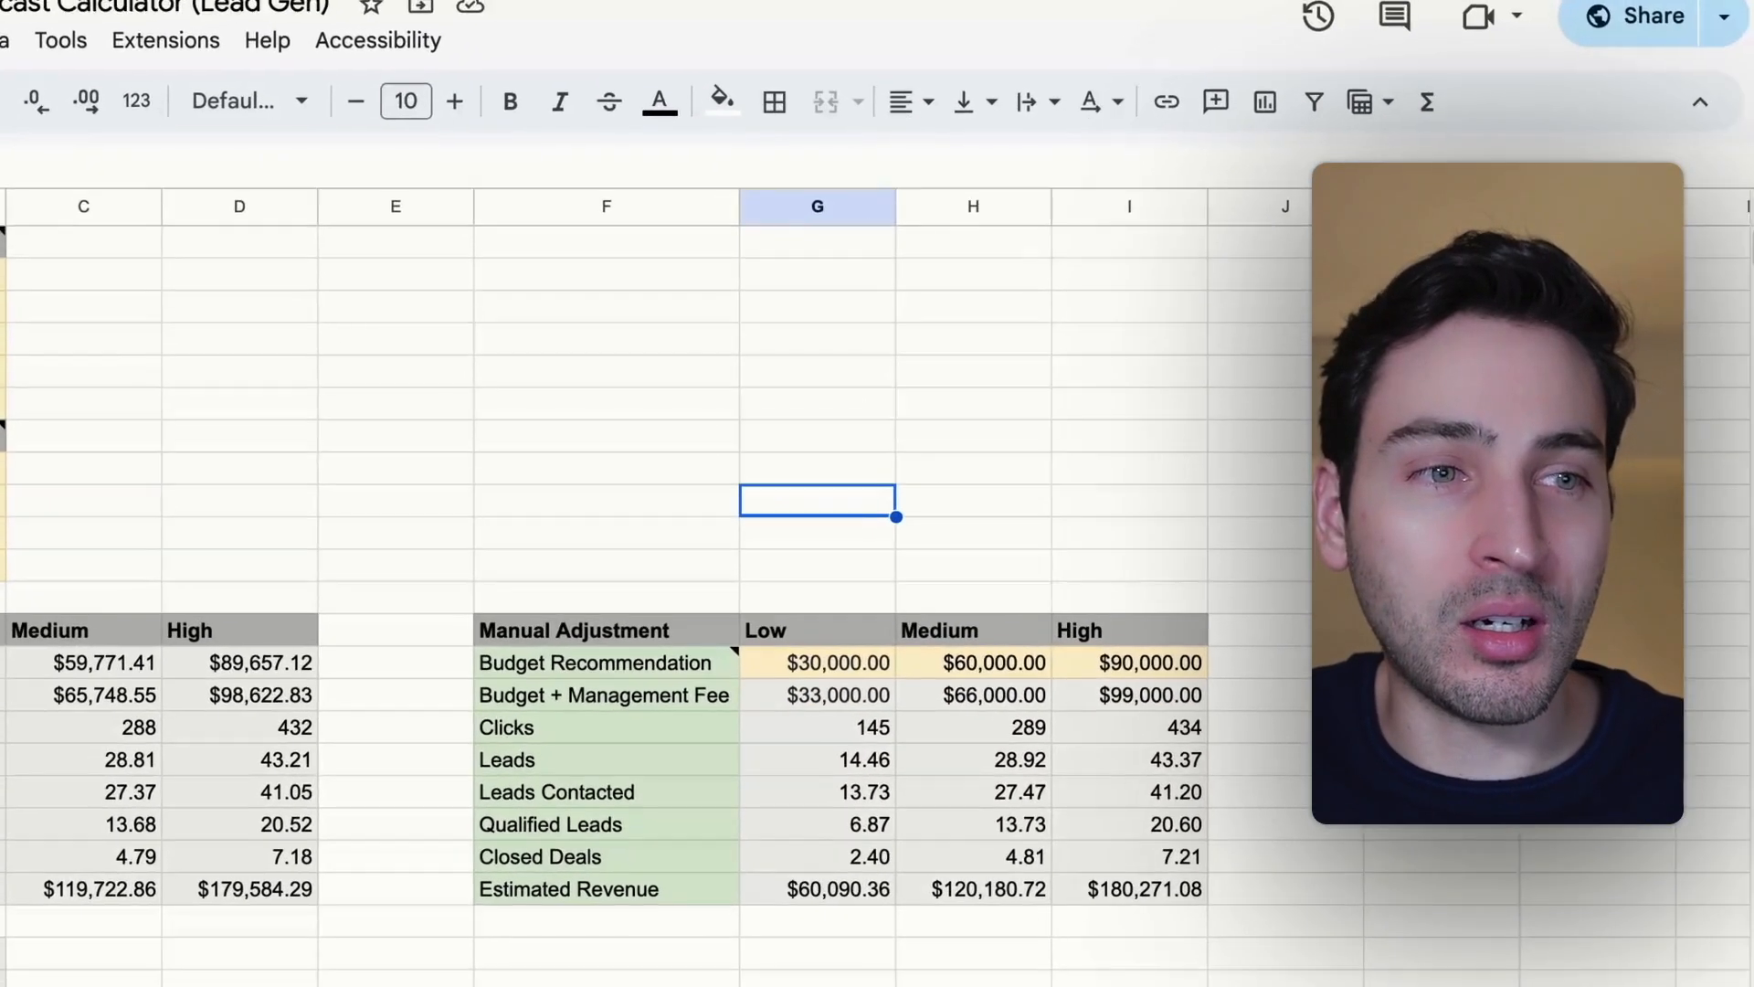
Set the low scenario's manual budget recommendation to 10000
{"action": "left_click", "coordinate": [809, 669]}
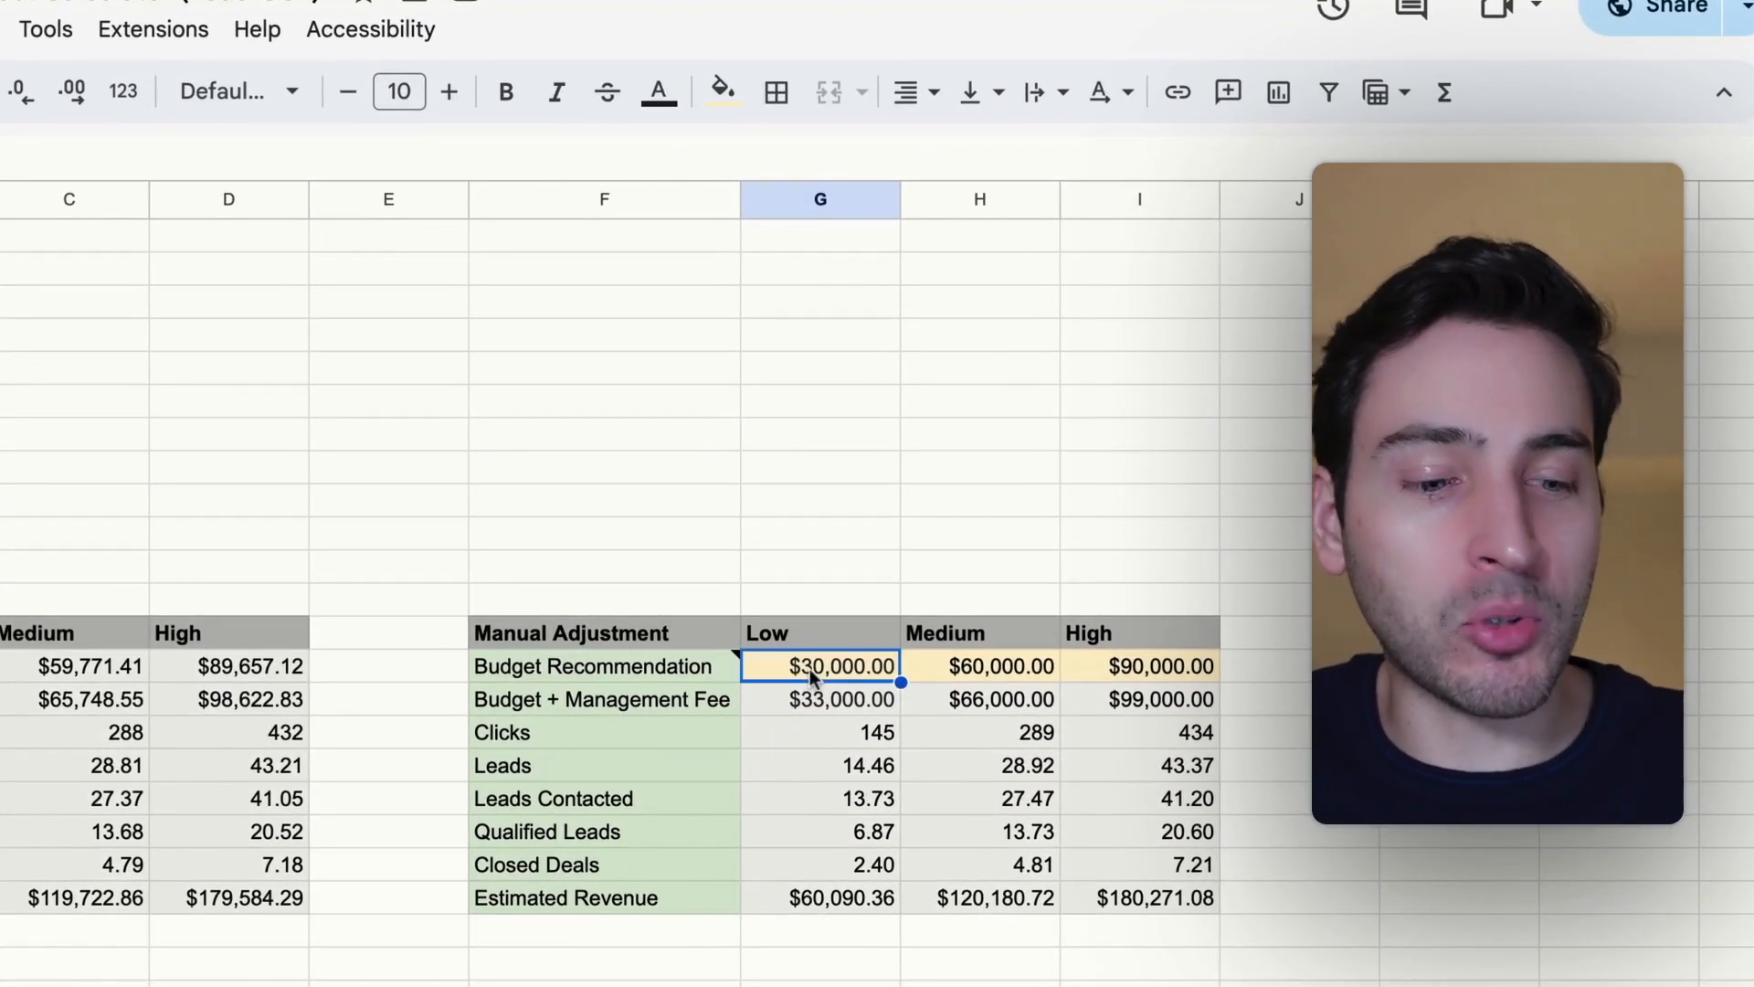
{"action": "type", "text": "10000"}
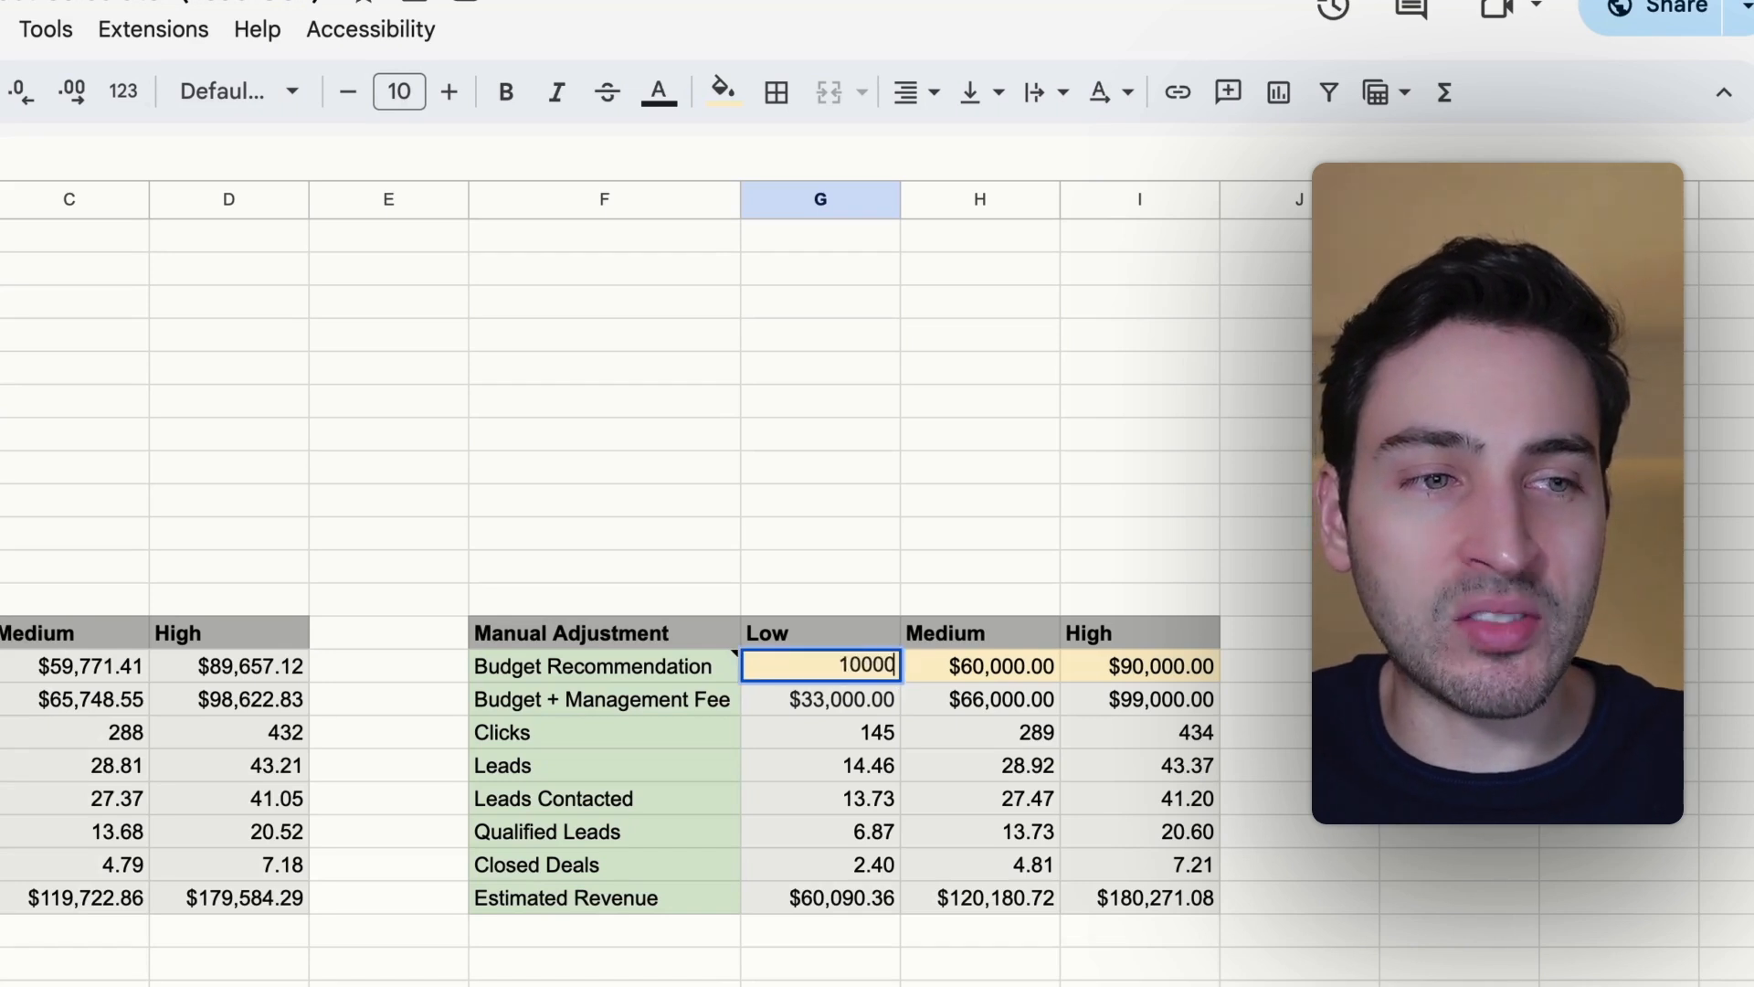
{"action": "key", "text": "Return"}
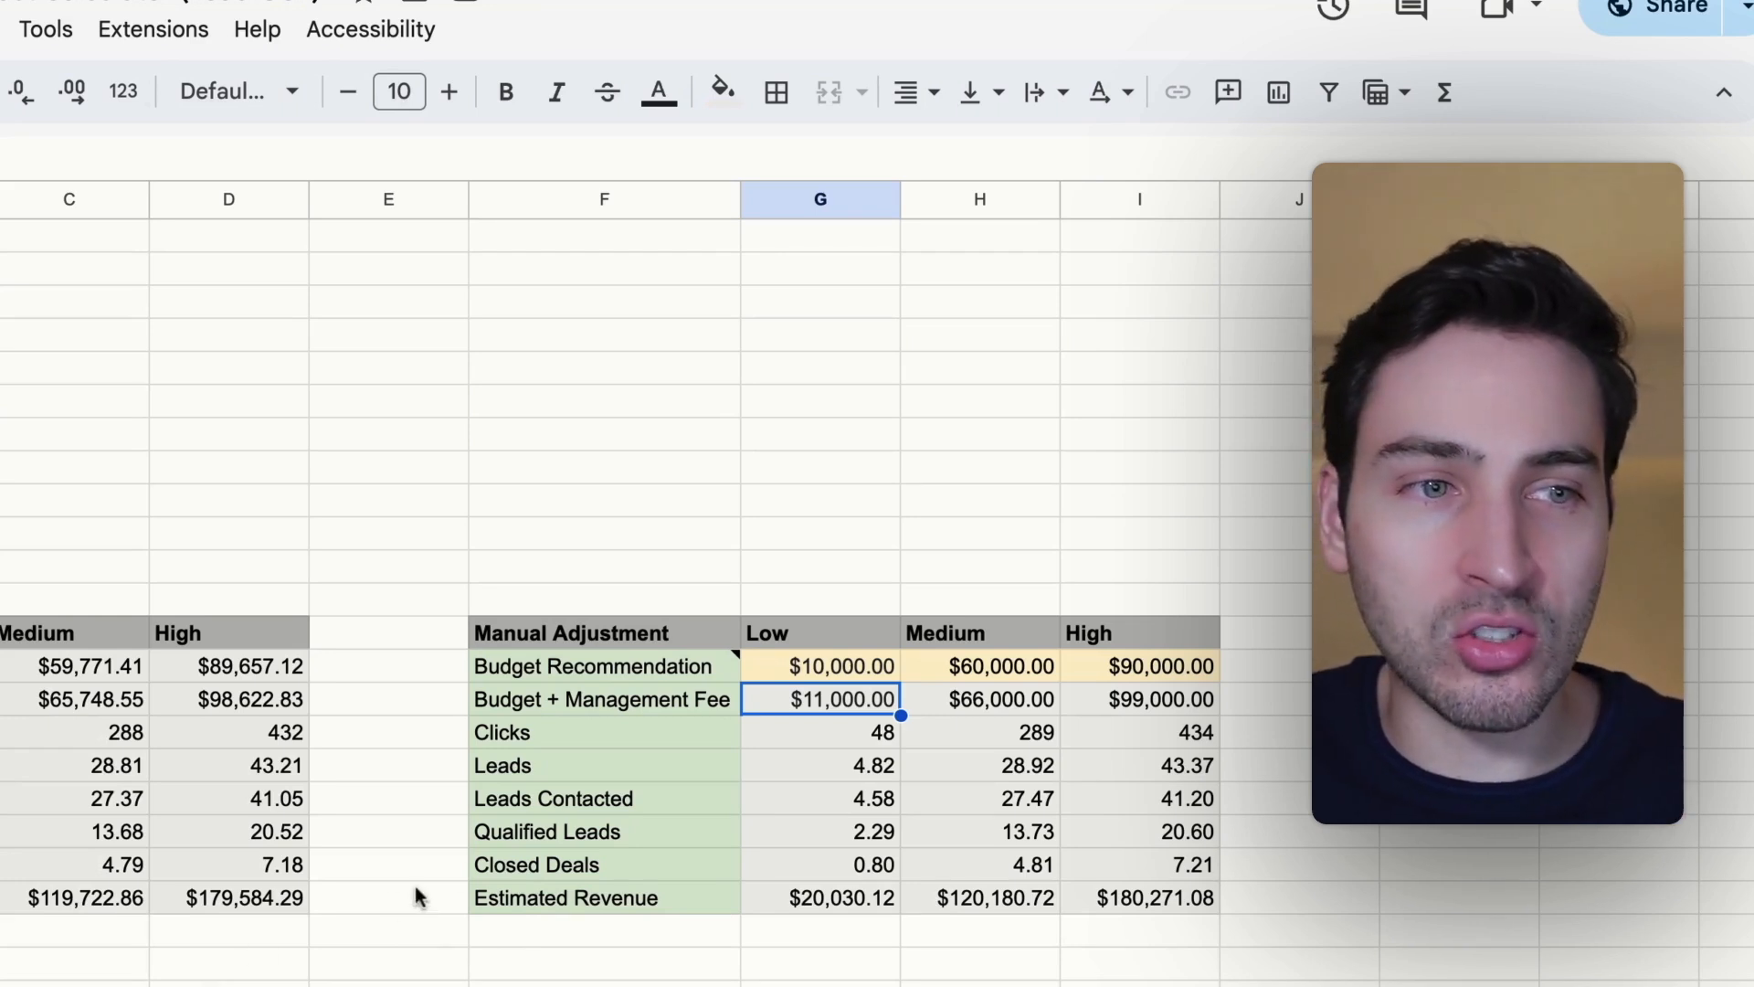
Check the medium and high manual budgets and review the low scenario's clicks, leads and estimated revenue
{"action": "left_click", "coordinate": [969, 676]}
{"action": "key", "text": "Right"}
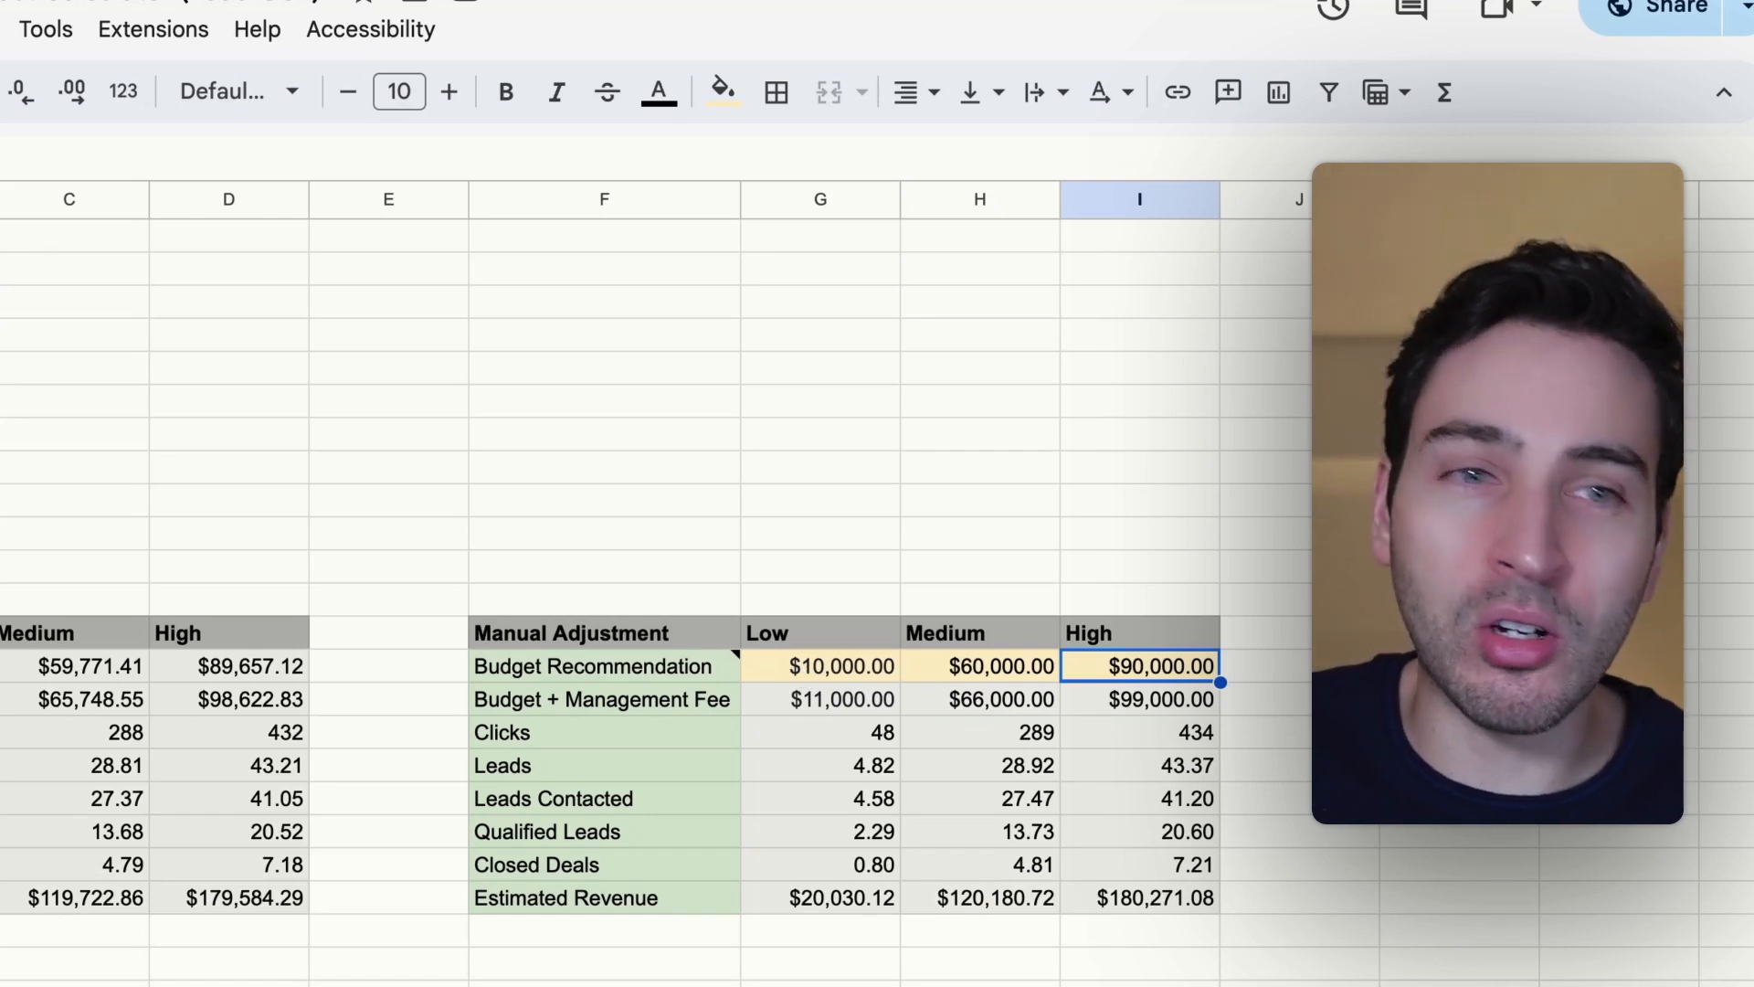
{"action": "left_click_drag", "start_coordinate": [847, 731], "coordinate": [866, 836]}
{"action": "left_click", "coordinate": [868, 900]}
{"action": "left_click", "coordinate": [842, 945]}
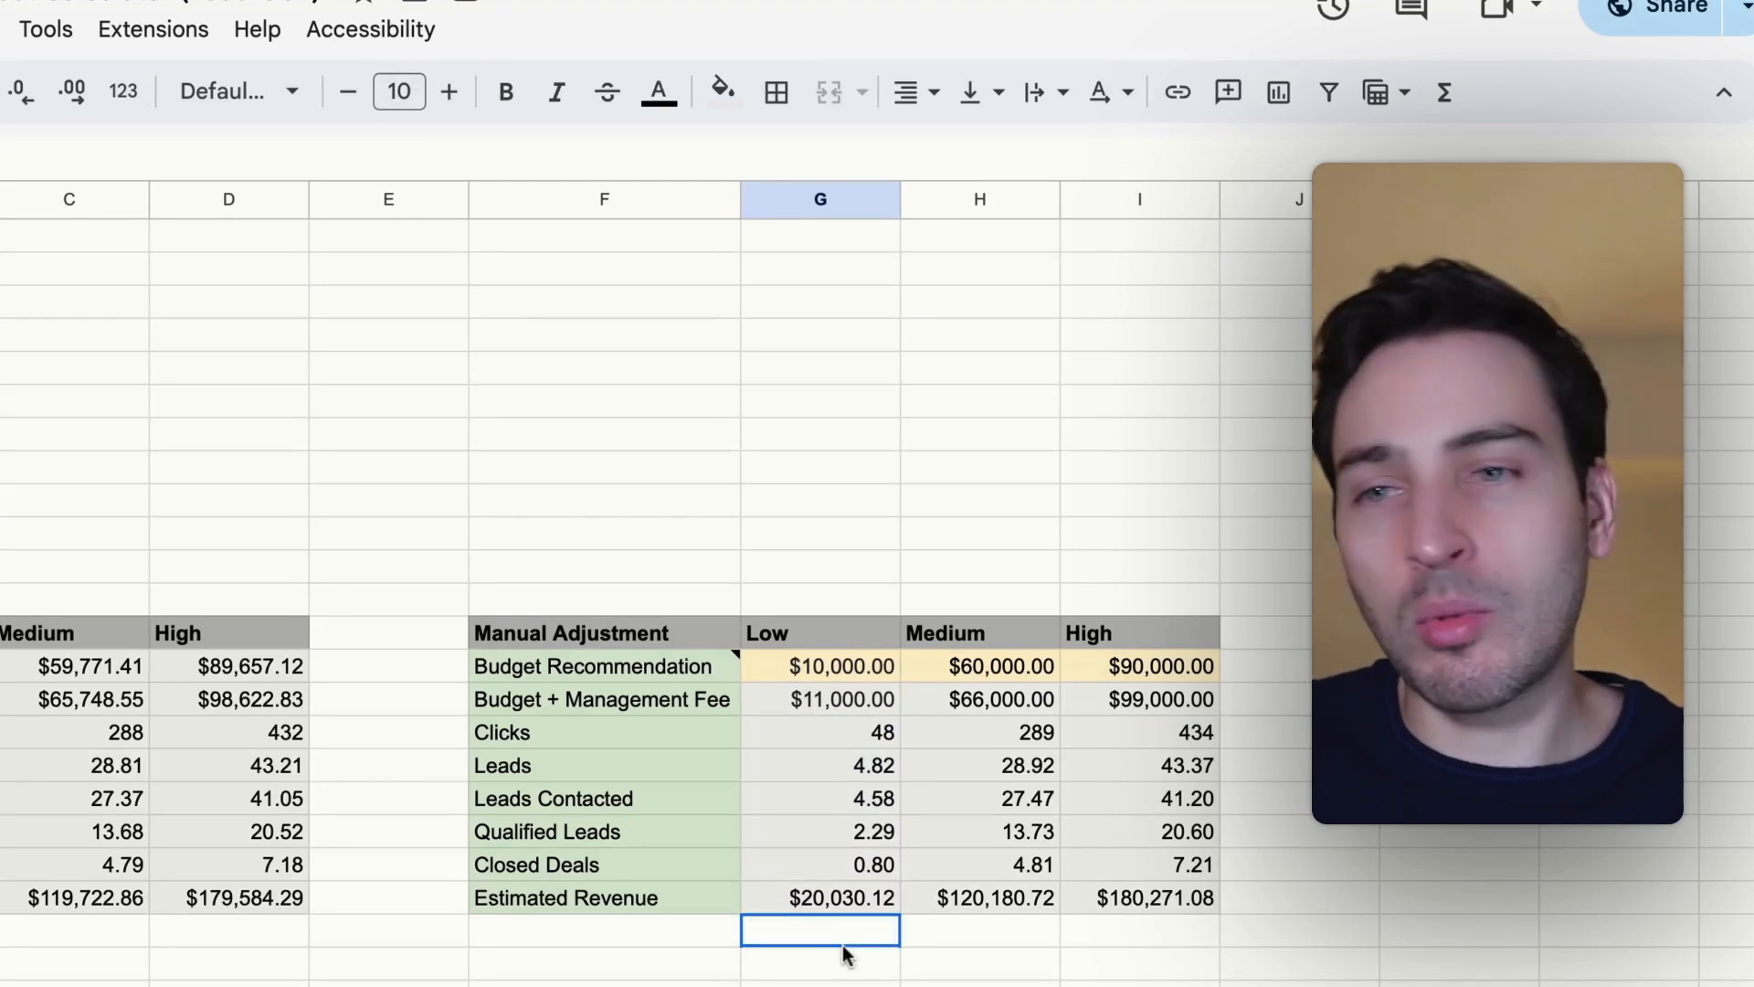